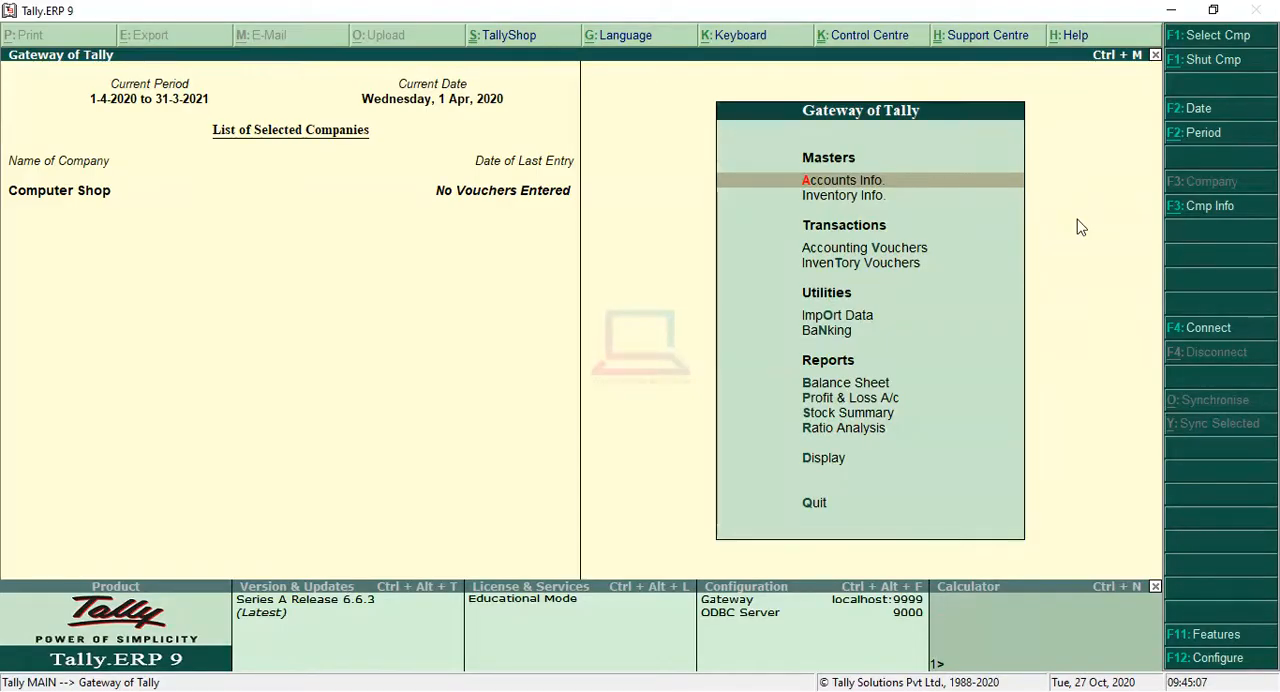
Step: Start creating a single ledger named Capital in the accounts masters, leaving its alias blank
{"action": "key", "text": "Return"}
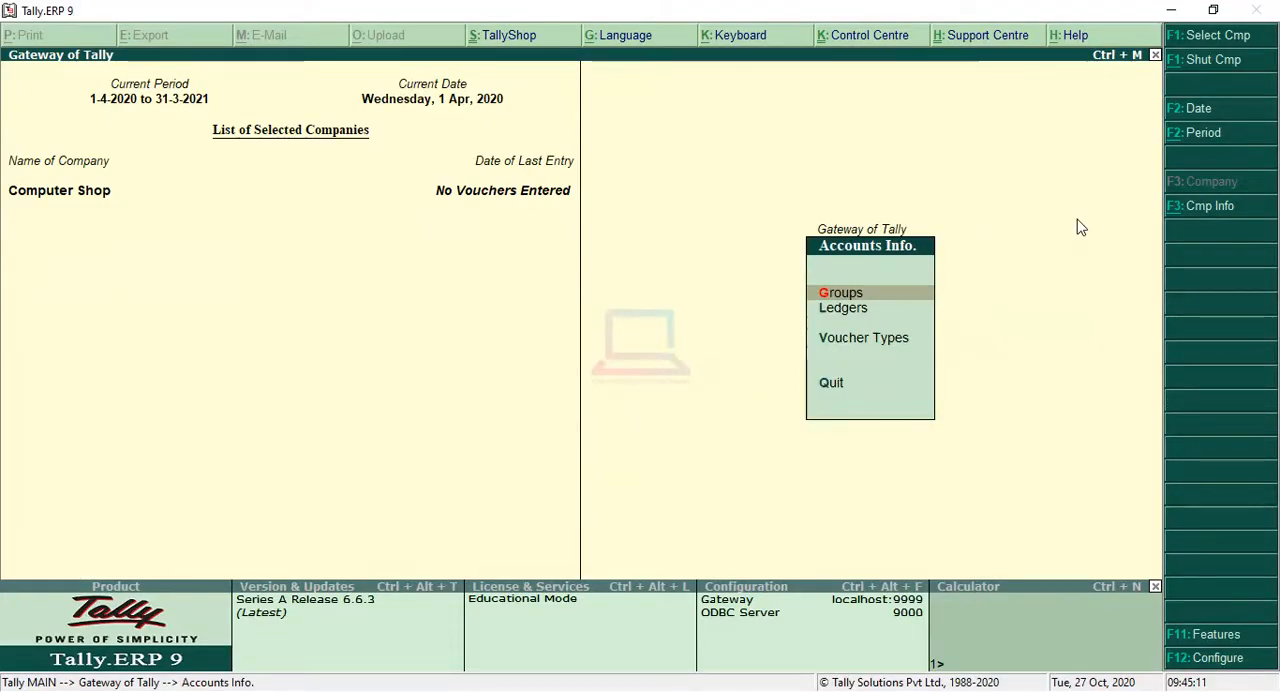
{"action": "key", "text": "Down"}
{"action": "key", "text": "Return"}
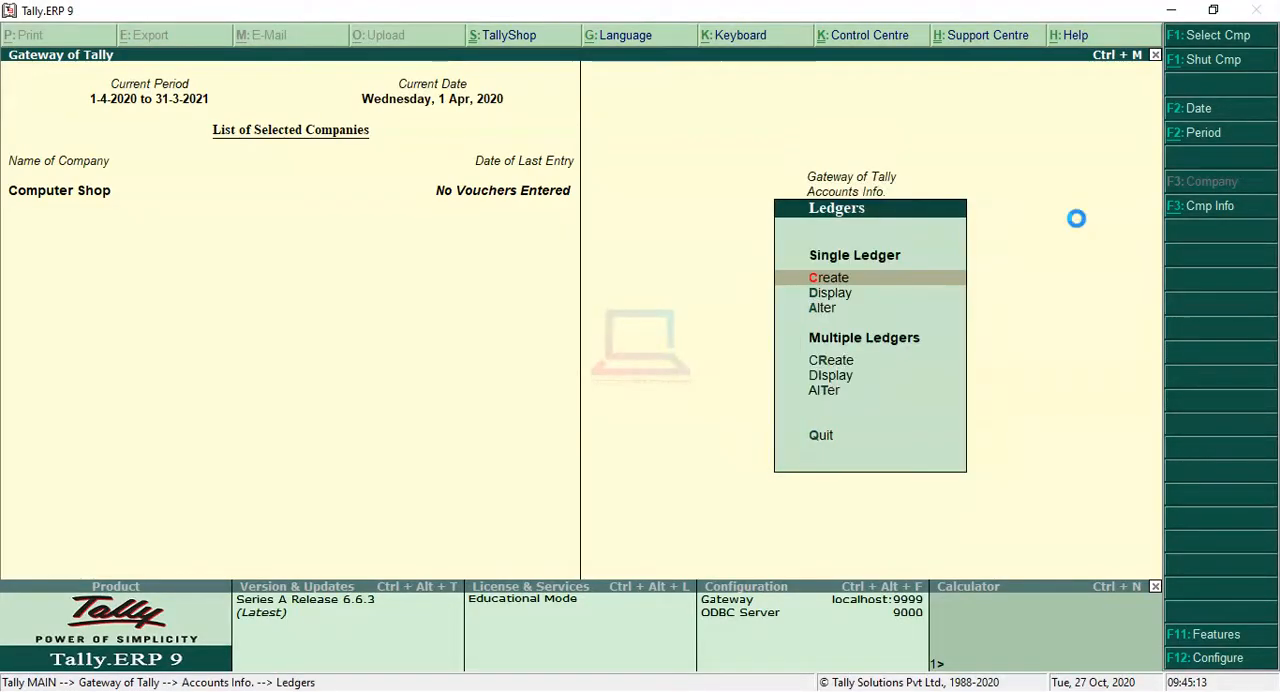
{"action": "key", "text": "Return"}
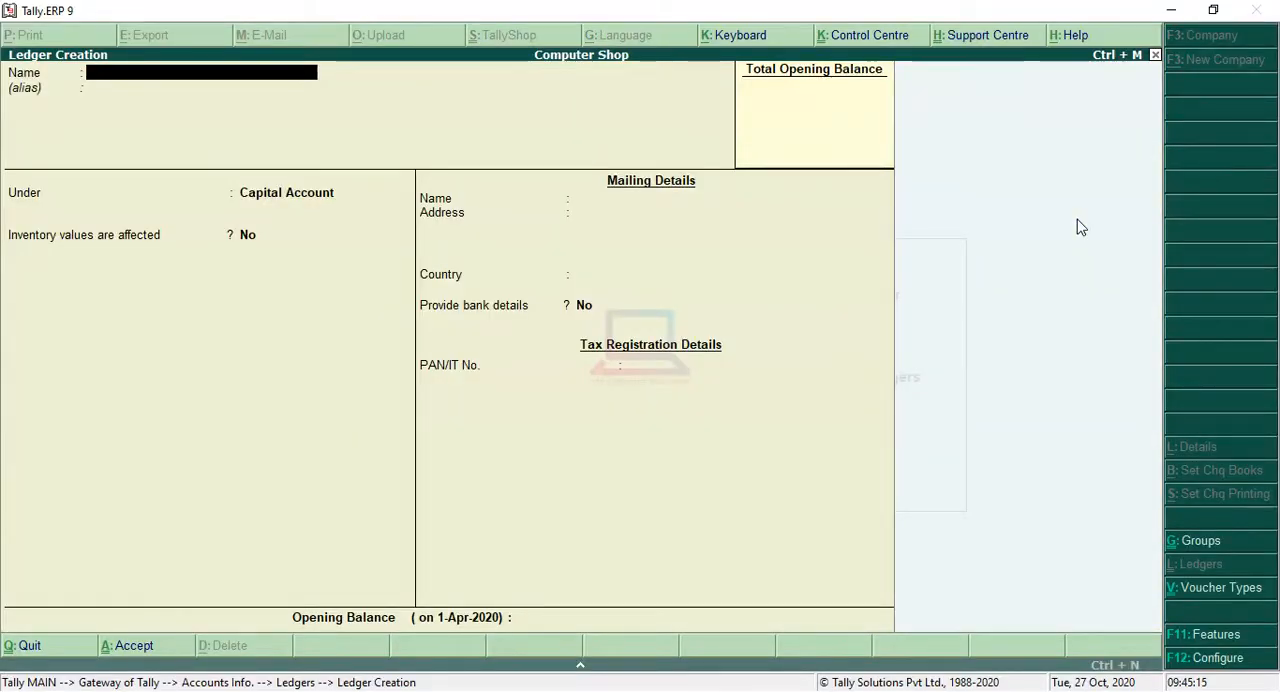
{"action": "type", "text": "Capital"}
{"action": "key", "text": "Return"}
{"action": "key", "text": "Return"}
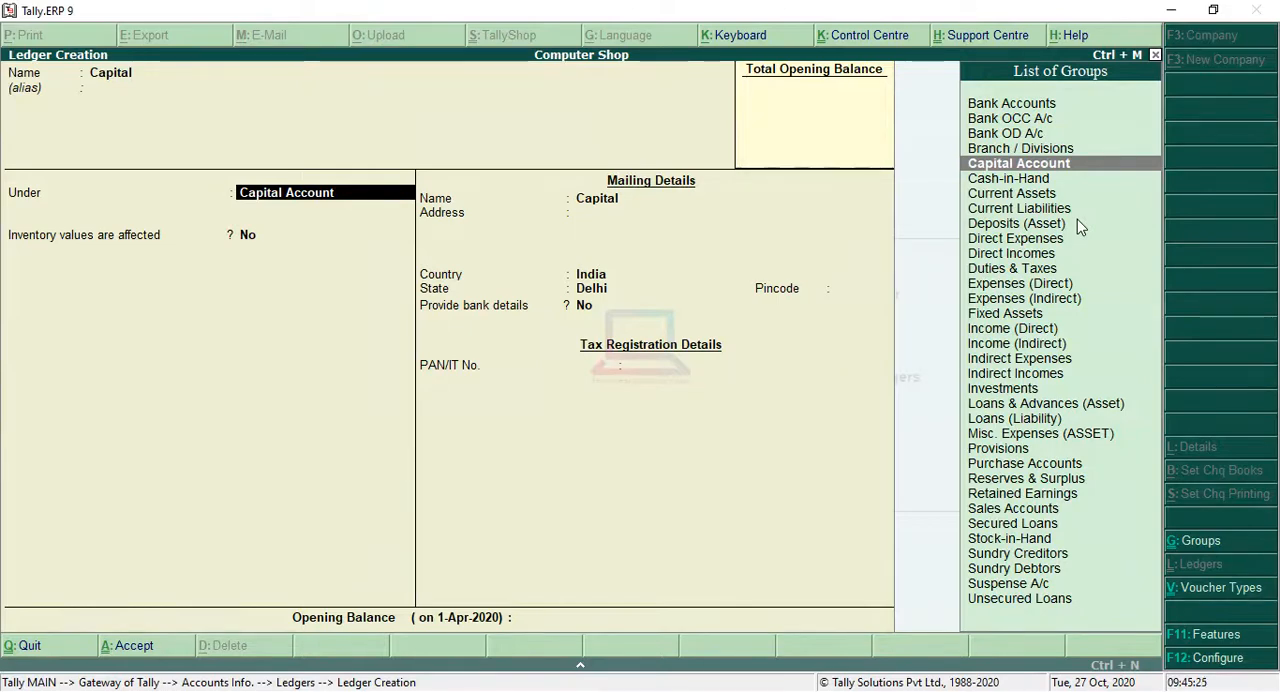
Step: Assign the Capital ledger to the Capital Account group, keep the default details, save it and return to the Gateway of Tally
{"action": "key", "text": "Return"}
{"action": "key", "text": "Return"}
{"action": "key", "text": "Return"}
{"action": "key", "text": "Return"}
{"action": "key", "text": "Return"}
{"action": "key", "text": "Return"}
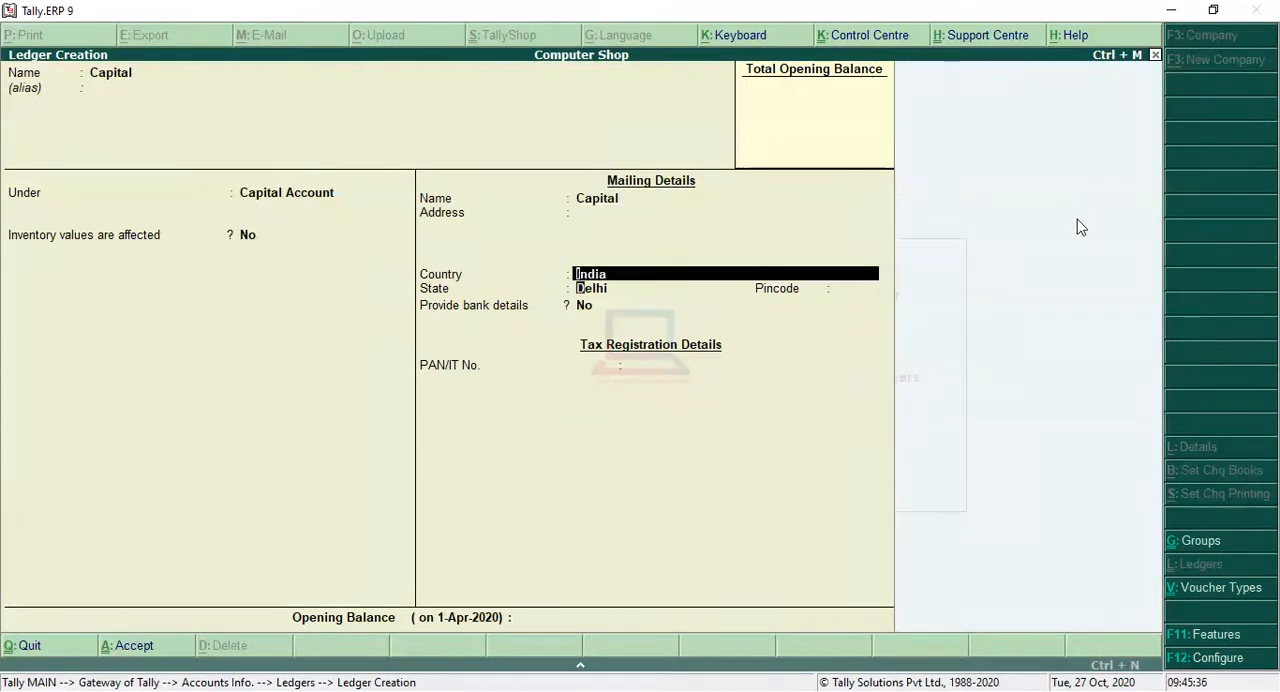
{"action": "key", "text": "Return"}
{"action": "key", "text": "Return"}
{"action": "key", "text": "Return"}
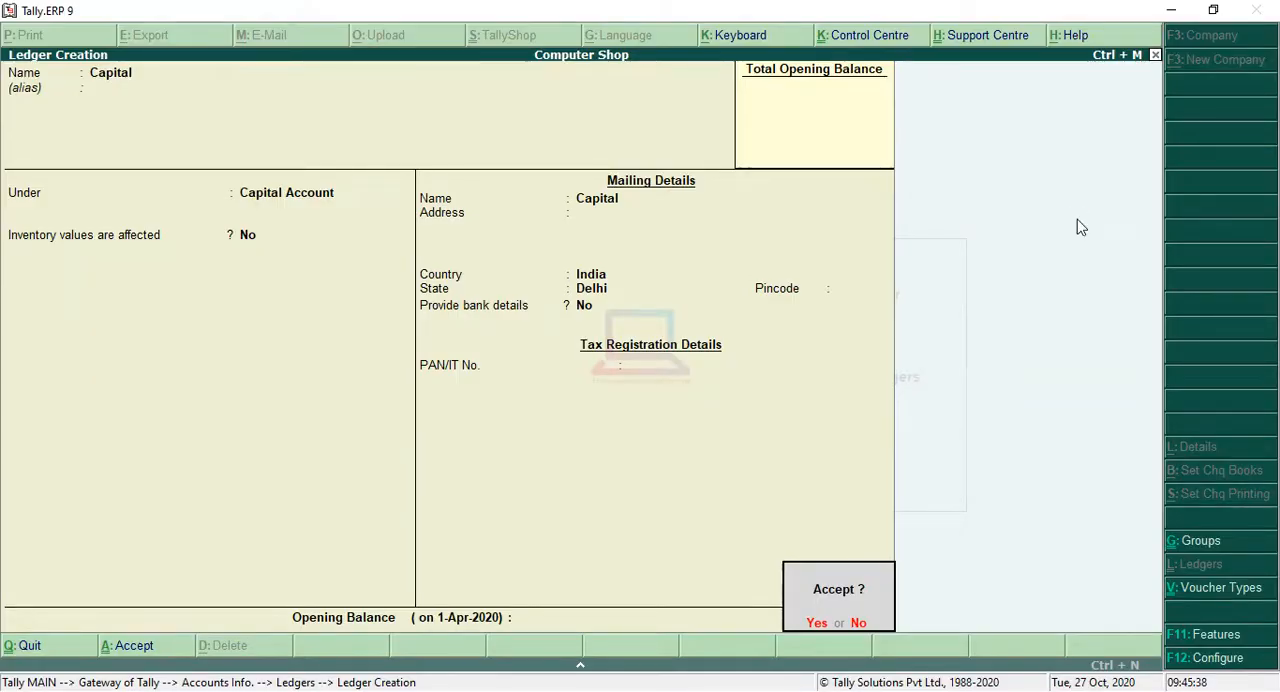
{"action": "key", "text": "Return"}
{"action": "key", "text": "Escape"}
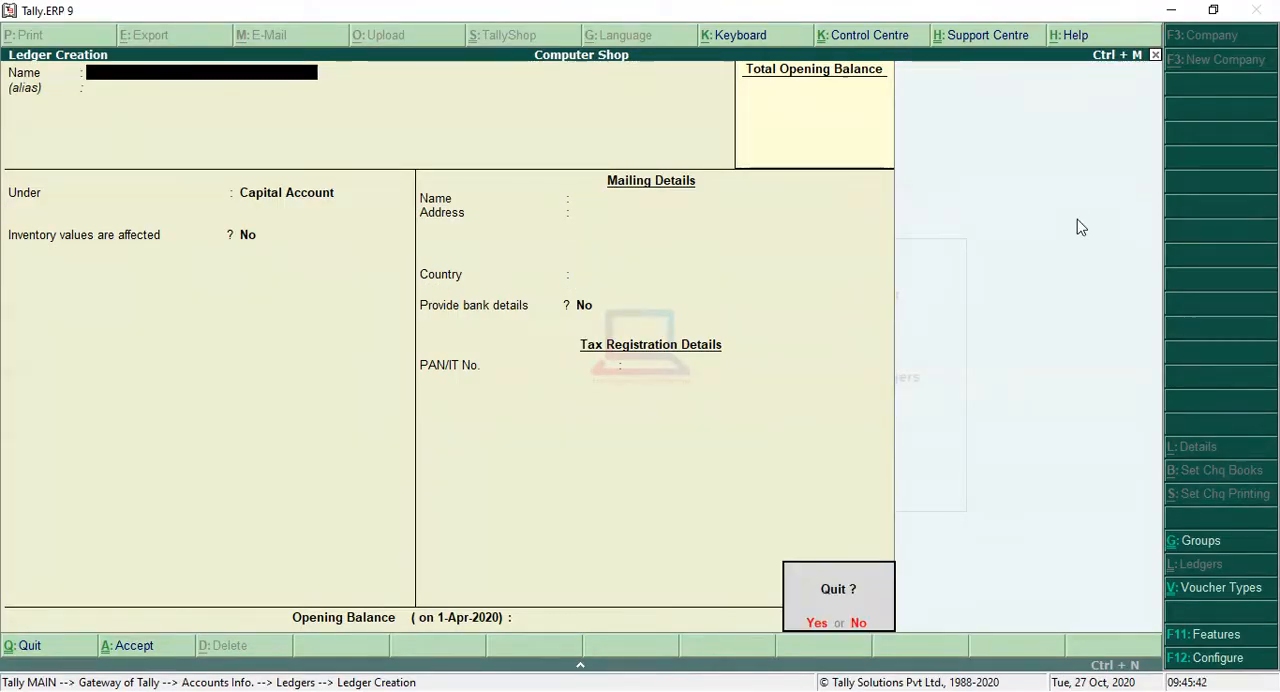
{"action": "key", "text": "Return"}
{"action": "key", "text": "Escape"}
{"action": "key", "text": "Escape"}
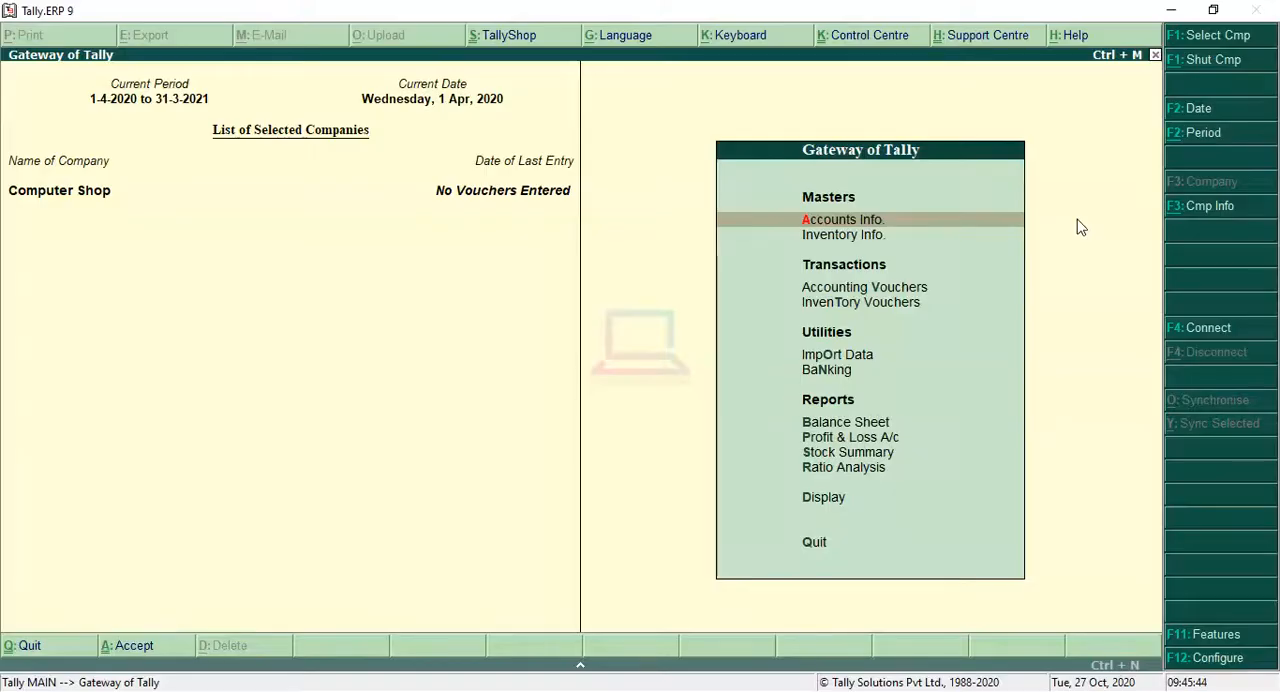
Step: Start a Receipt accounting voucher and credit the Capital ledger with 10000
{"action": "key", "text": "Down"}
{"action": "key", "text": "Down"}
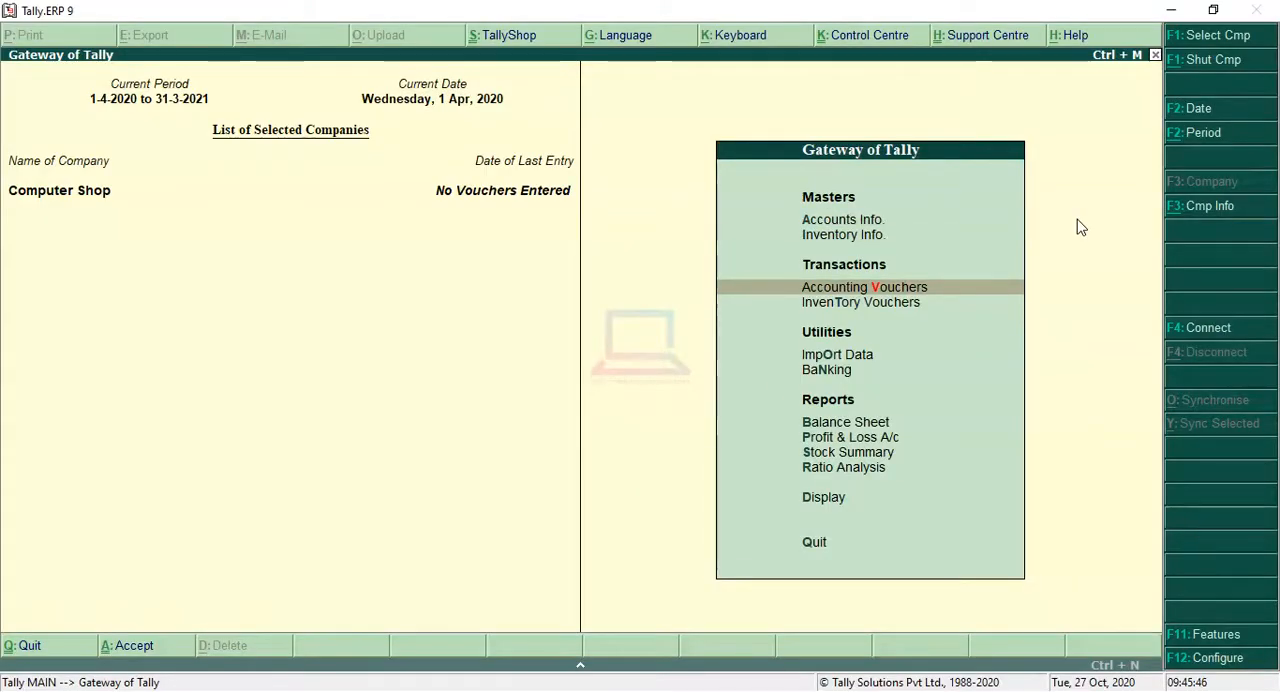
{"action": "key", "text": "Return"}
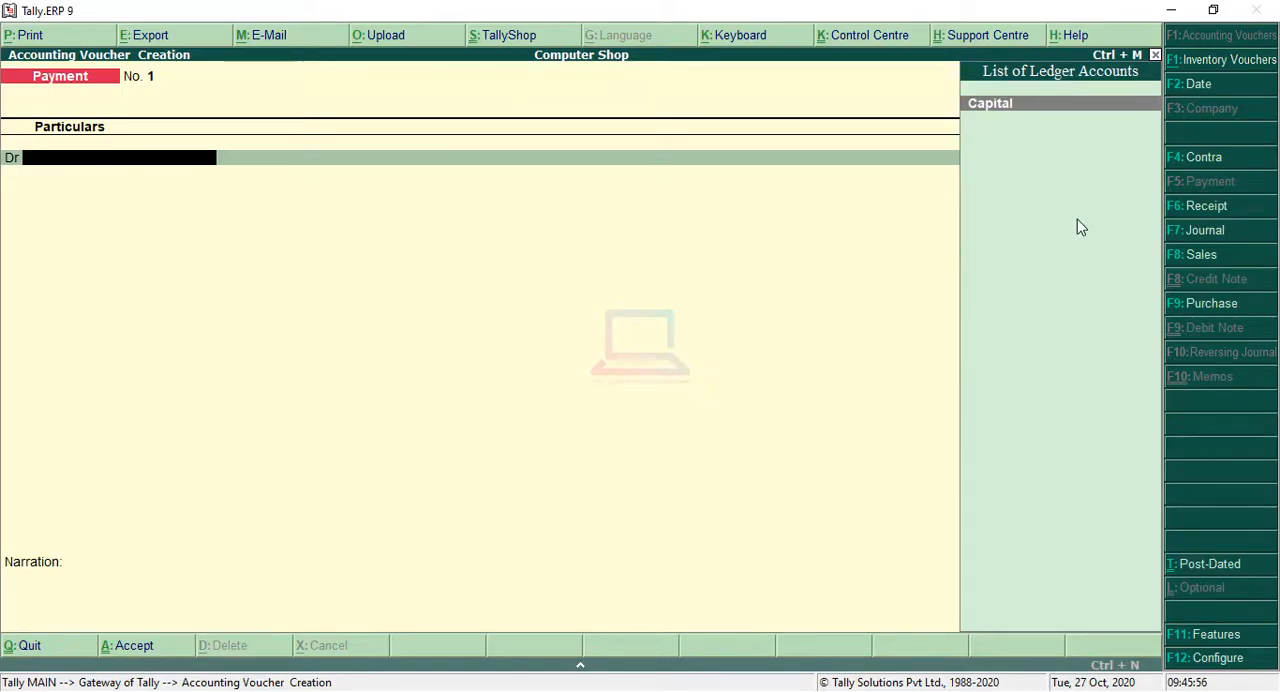
{"action": "left_click", "coordinate": [1200, 209]}
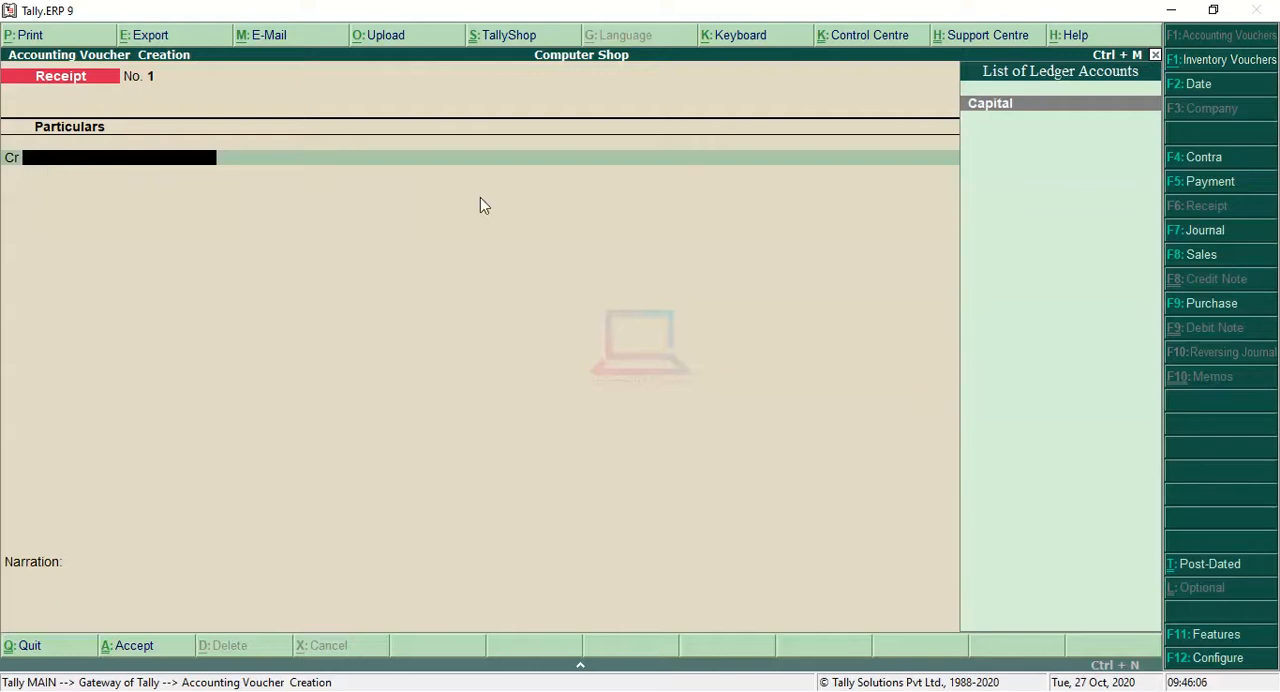
{"action": "key", "text": "Return"}
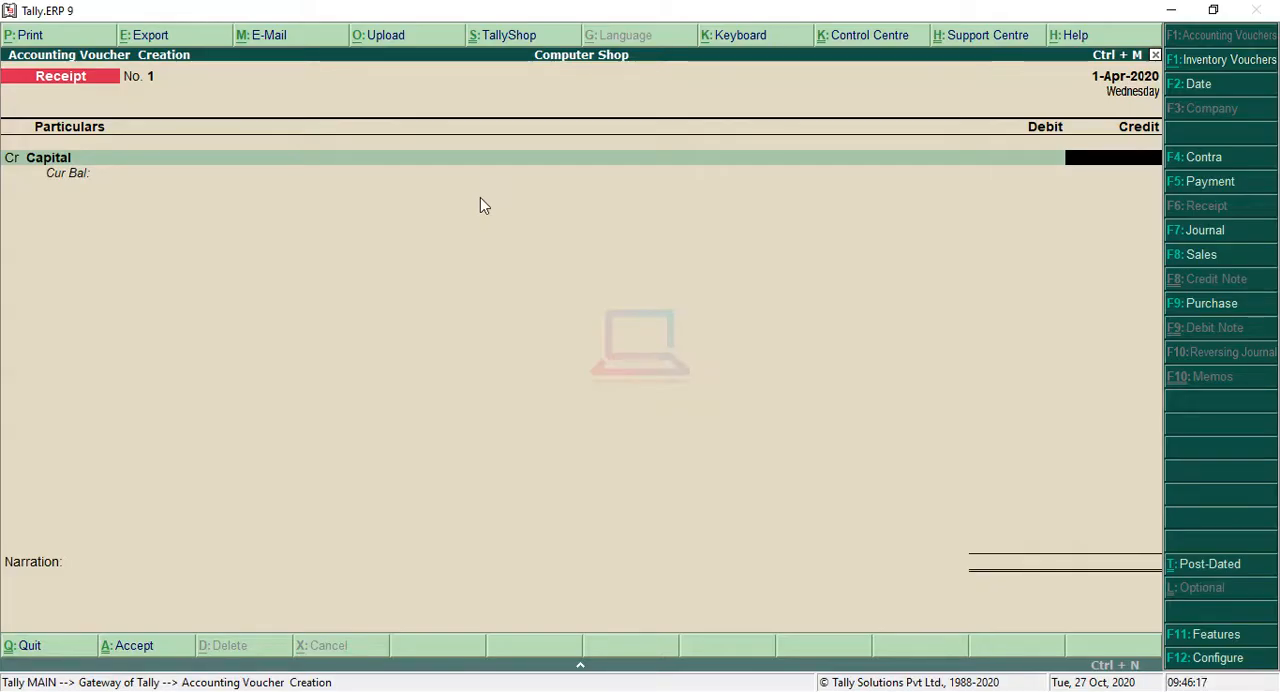
{"action": "type", "text": "10000"}
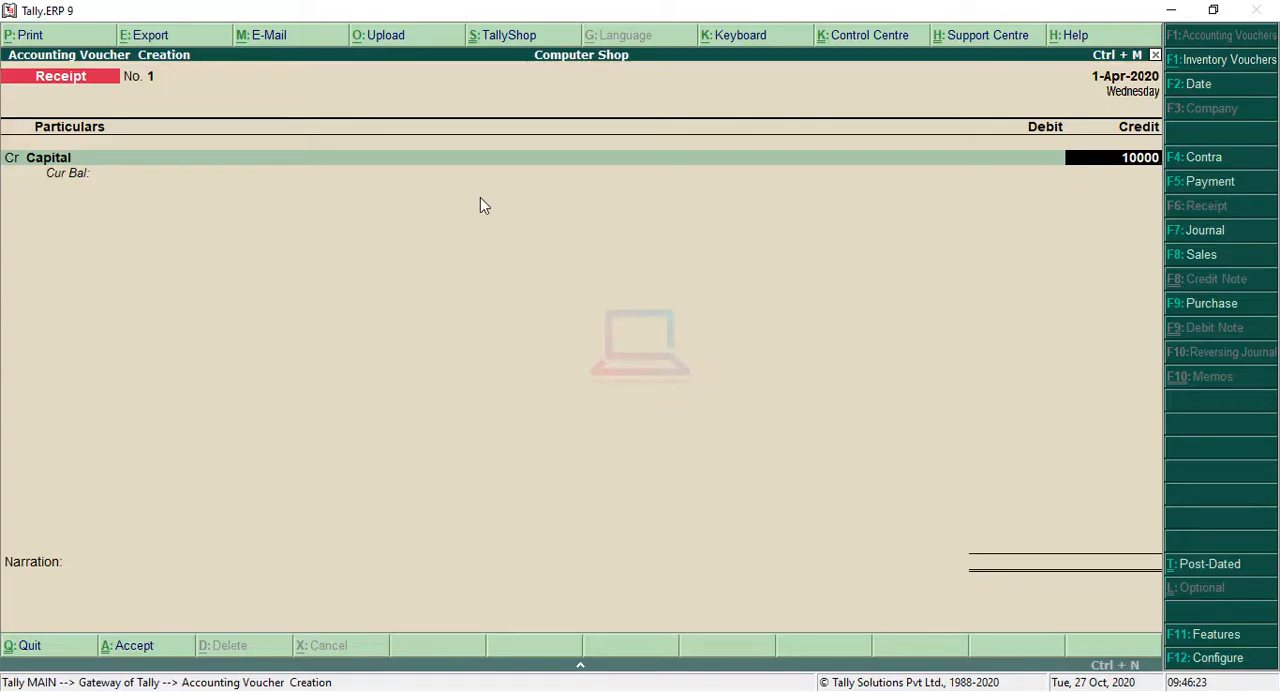
{"action": "key", "text": "Return"}
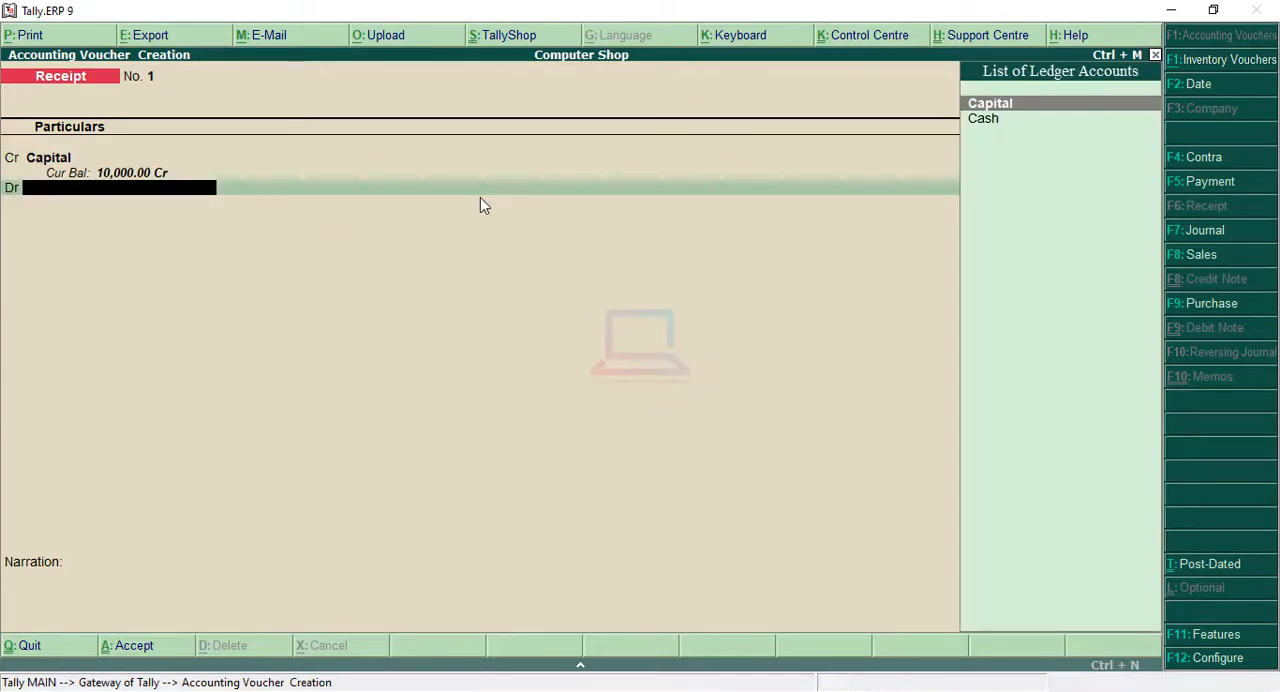
Step: Debit Cash with 10,000.00 in the receipt, leave the narration blank, save the voucher and return to the Gateway of Tally
{"action": "key", "text": "Down"}
{"action": "key", "text": "Return"}
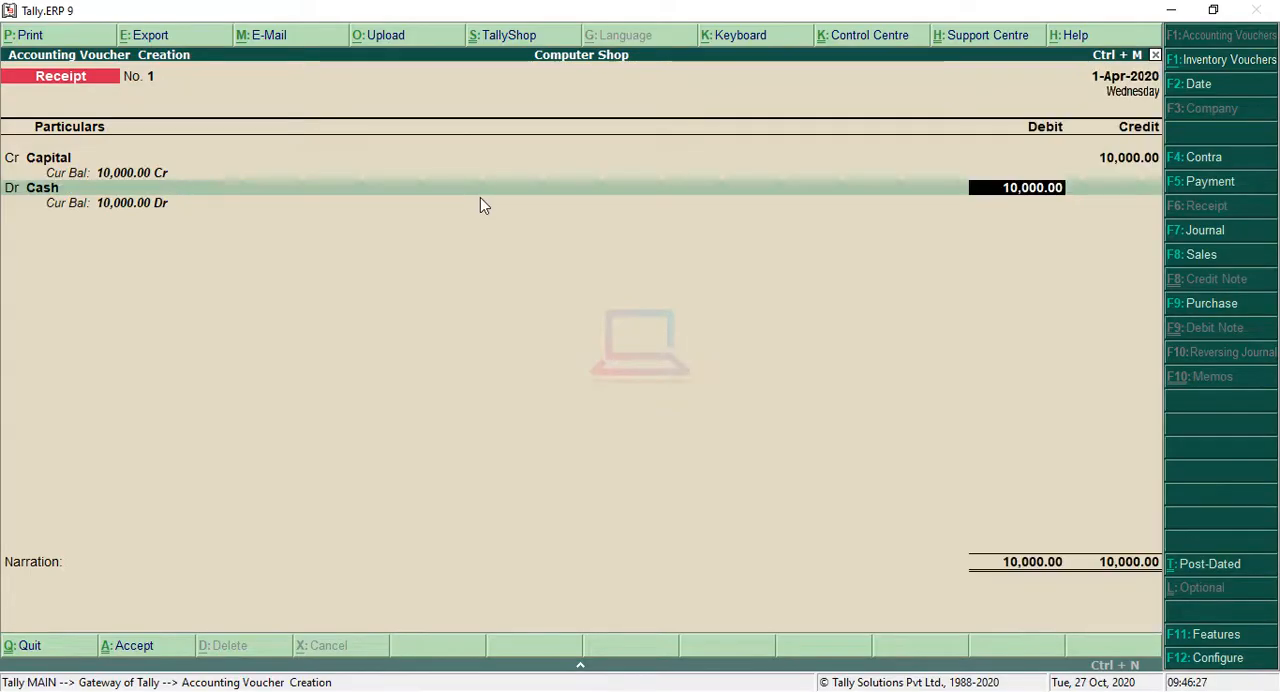
{"action": "key", "text": "Return"}
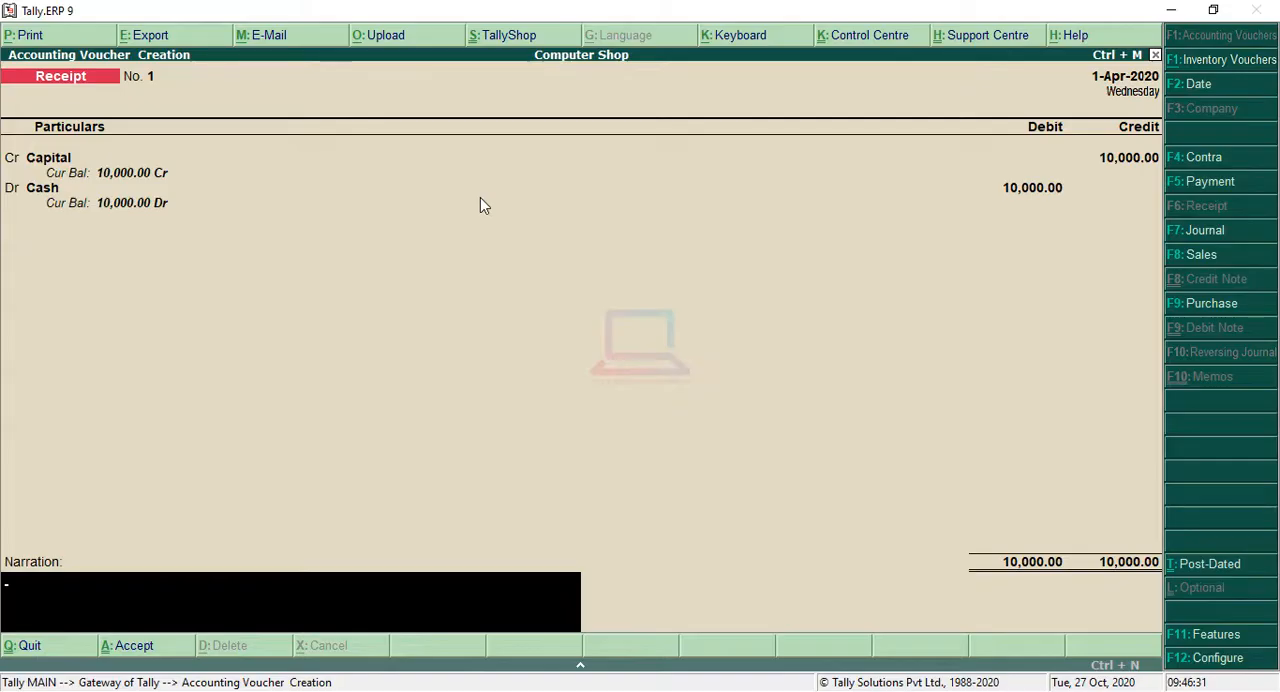
{"action": "key", "text": "Return"}
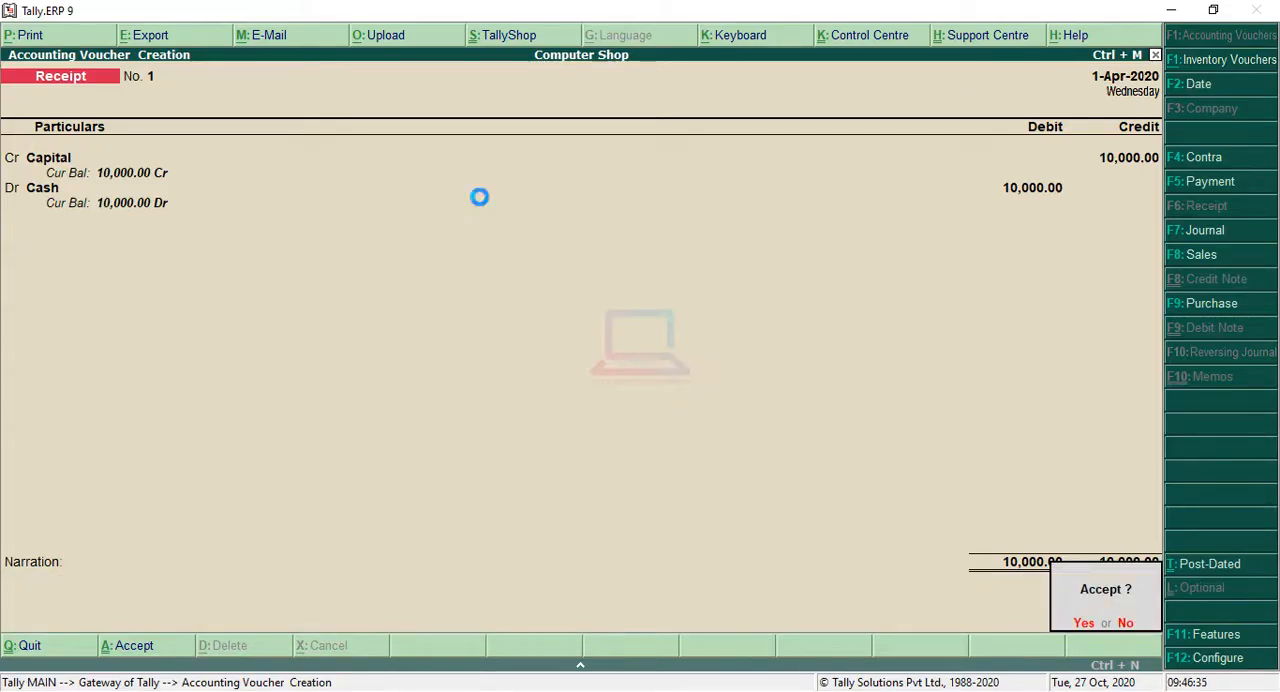
{"action": "key", "text": "Return"}
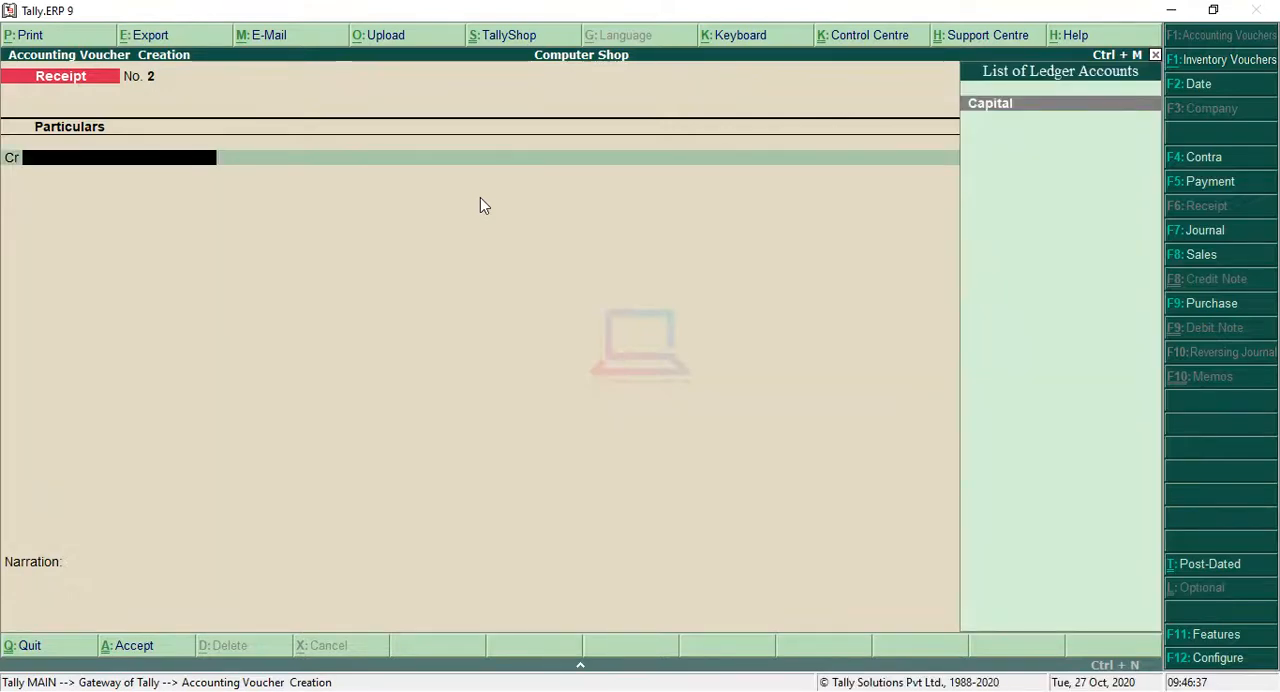
{"action": "key", "text": "Escape"}
{"action": "key", "text": "Return"}
{"action": "key", "text": "Escape"}
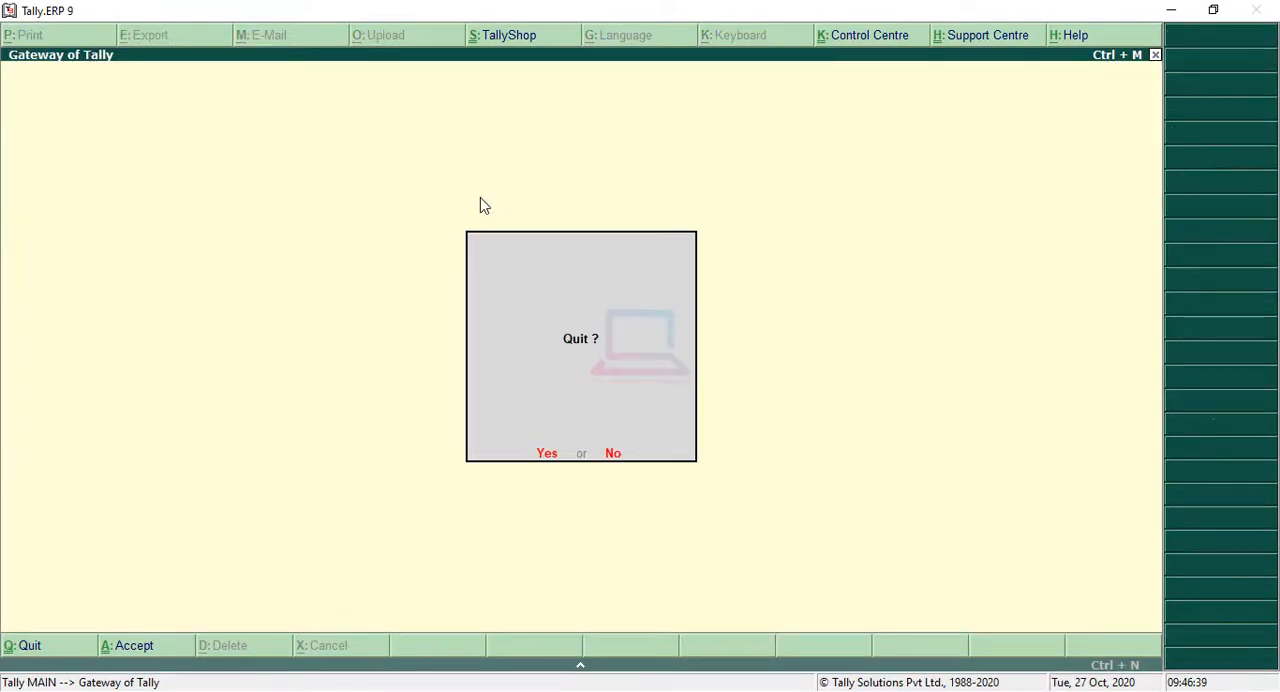
{"action": "key", "text": "Escape"}
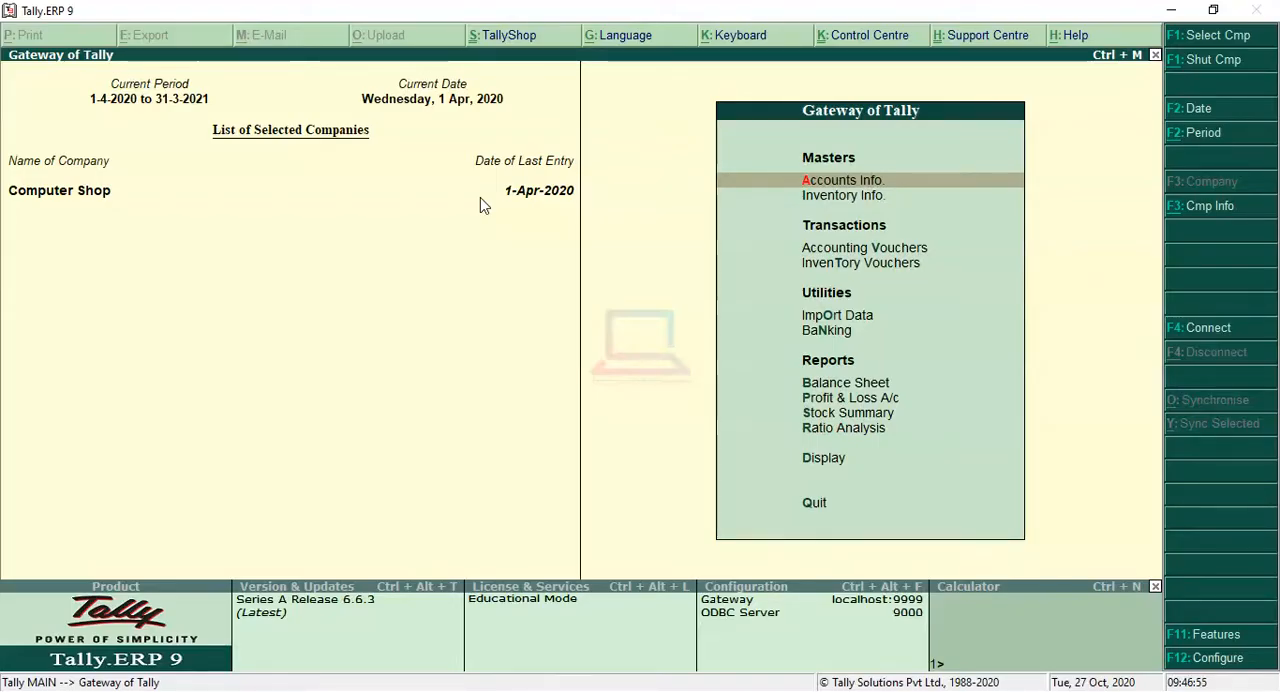
Step: Review the capital and current assets figures in the Balance Sheet report, and close the report
{"action": "key", "text": "Down"}
{"action": "key", "text": "Down"}
{"action": "key", "text": "Down"}
{"action": "key", "text": "Down"}
{"action": "key", "text": "Down"}
{"action": "key", "text": "Down"}
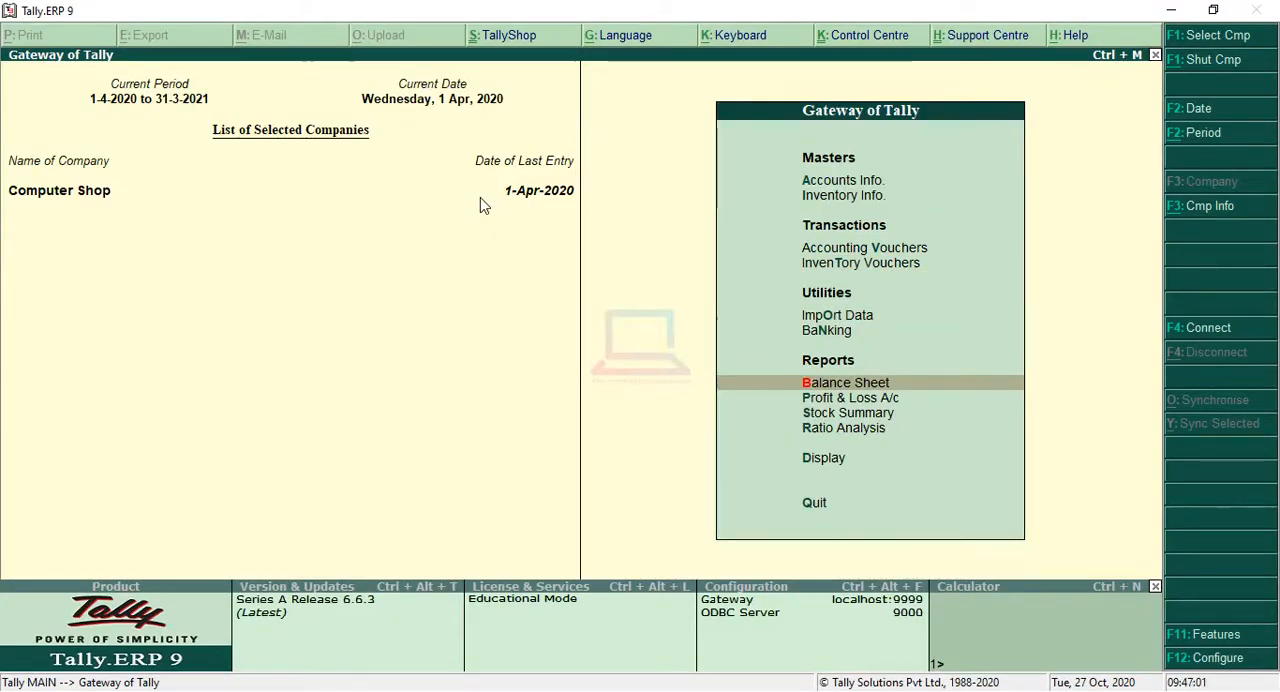
{"action": "key", "text": "Return"}
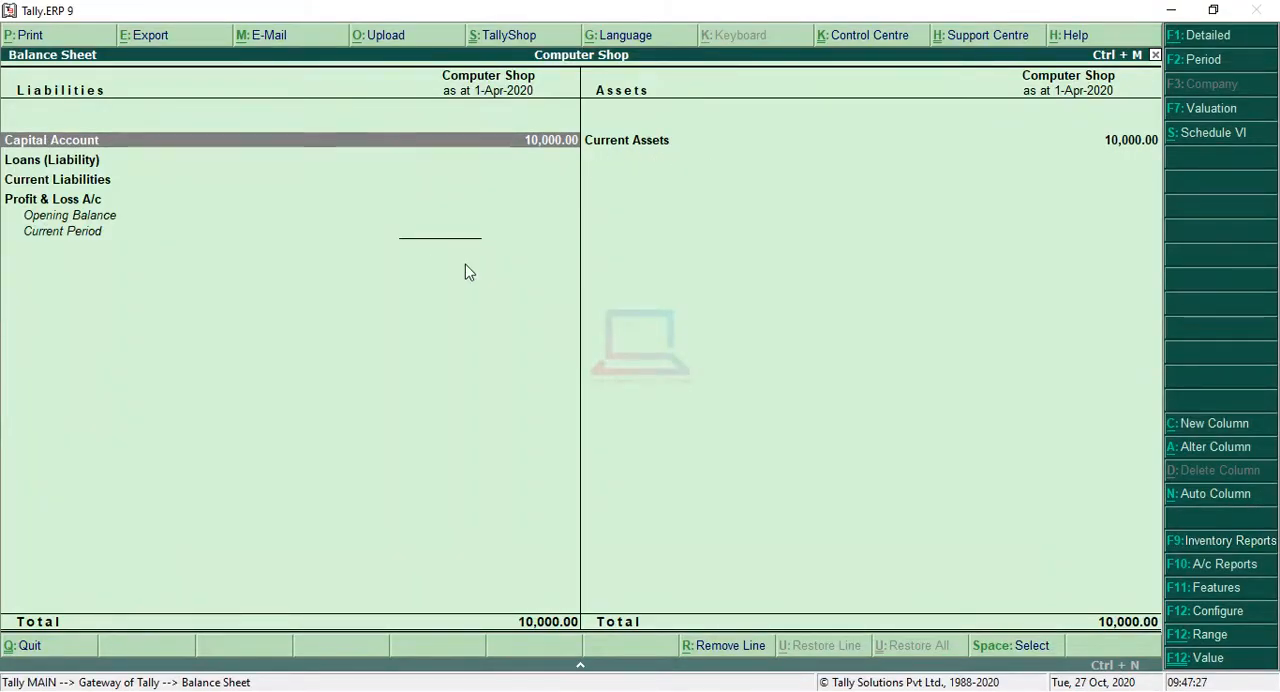
{"action": "key", "text": "Escape"}
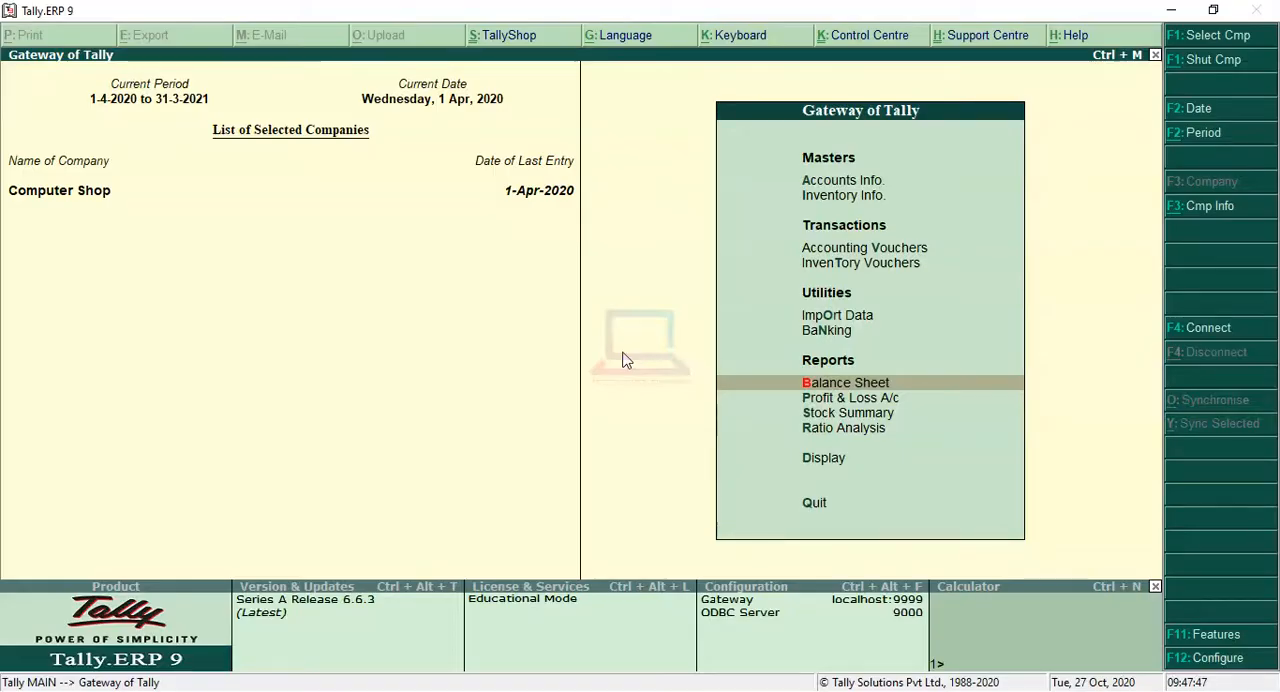
Step: Check the cash balance in the Cash/Bank Books summary, and return to the Gateway of Tally without quitting
{"action": "key", "text": "Down"}
{"action": "key", "text": "Down"}
{"action": "key", "text": "Down"}
{"action": "key", "text": "Down"}
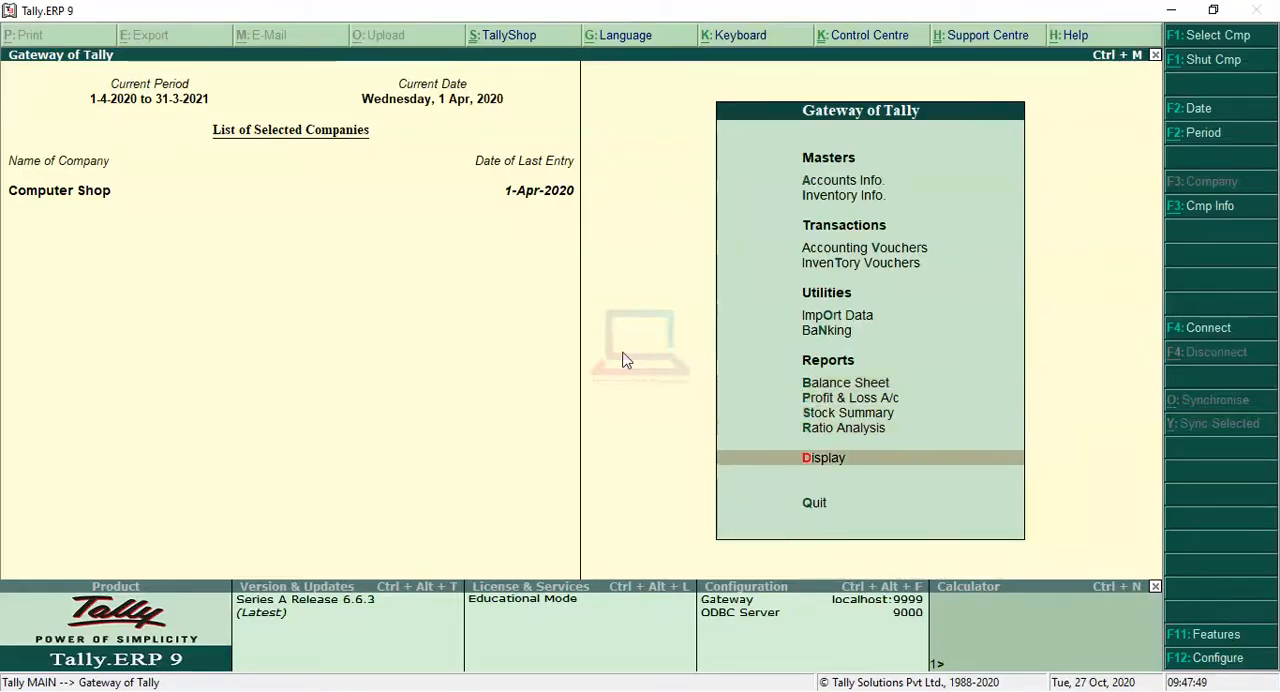
{"action": "key", "text": "Return"}
{"action": "key", "text": "Down"}
{"action": "key", "text": "Down"}
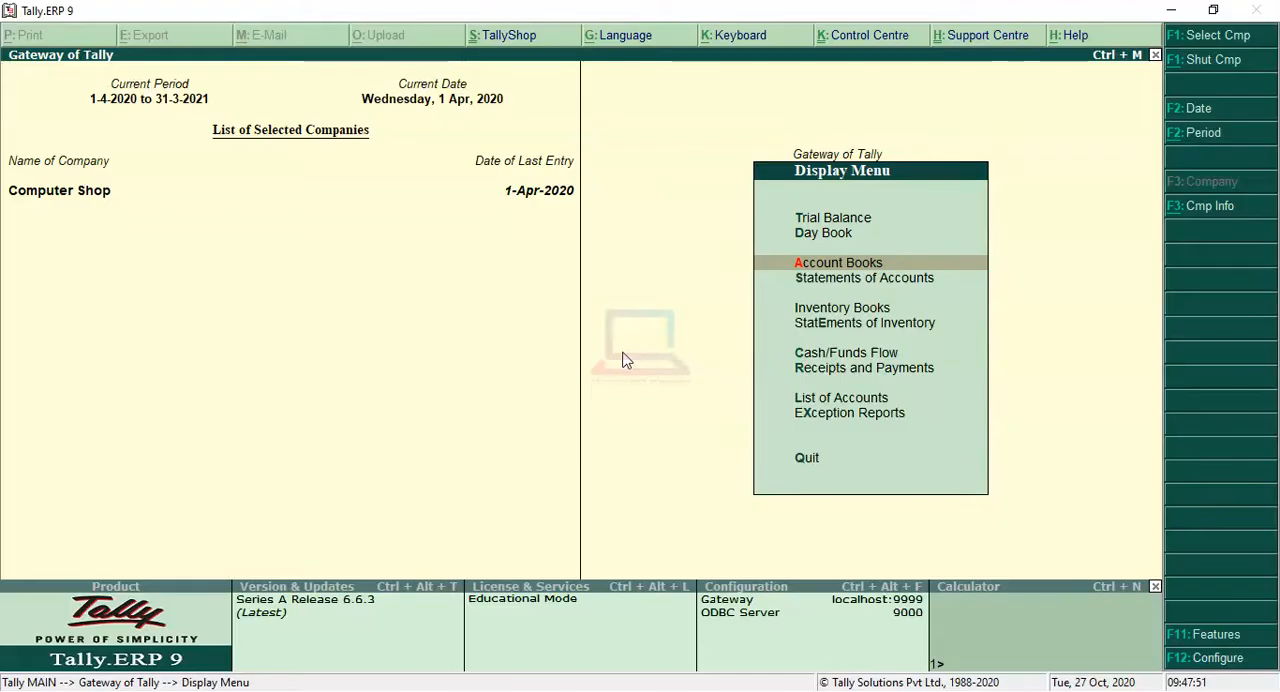
{"action": "key", "text": "Return"}
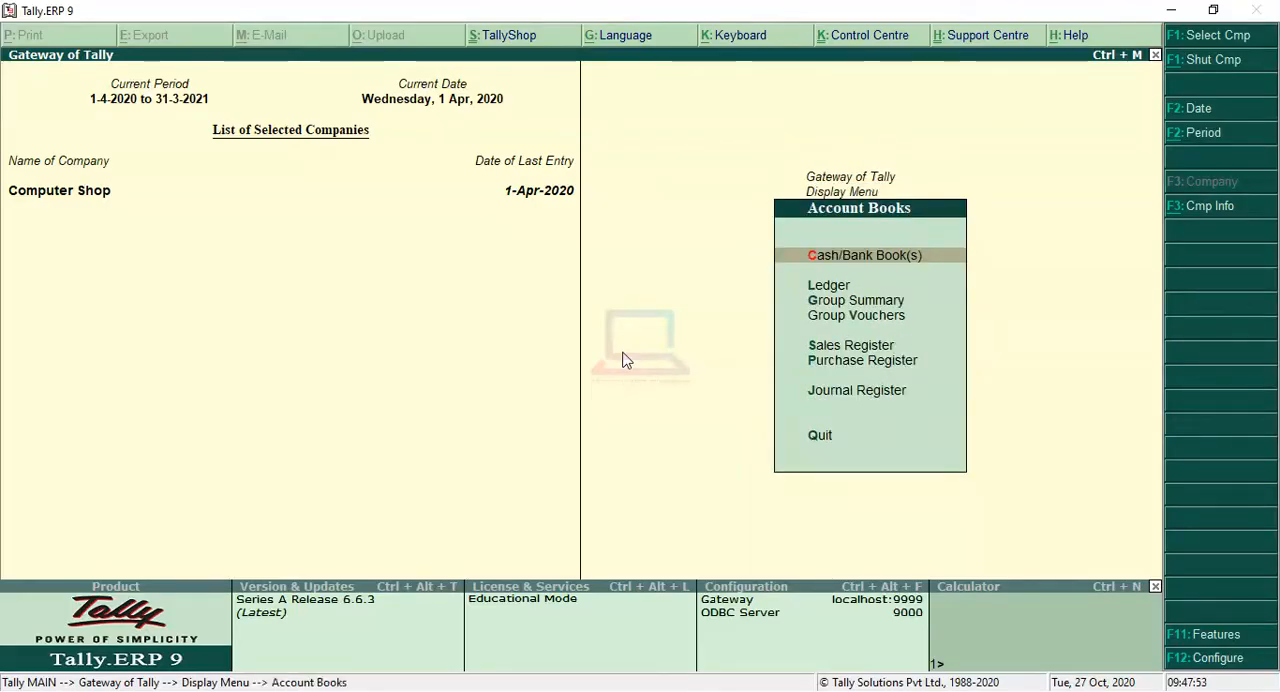
{"action": "key", "text": "Return"}
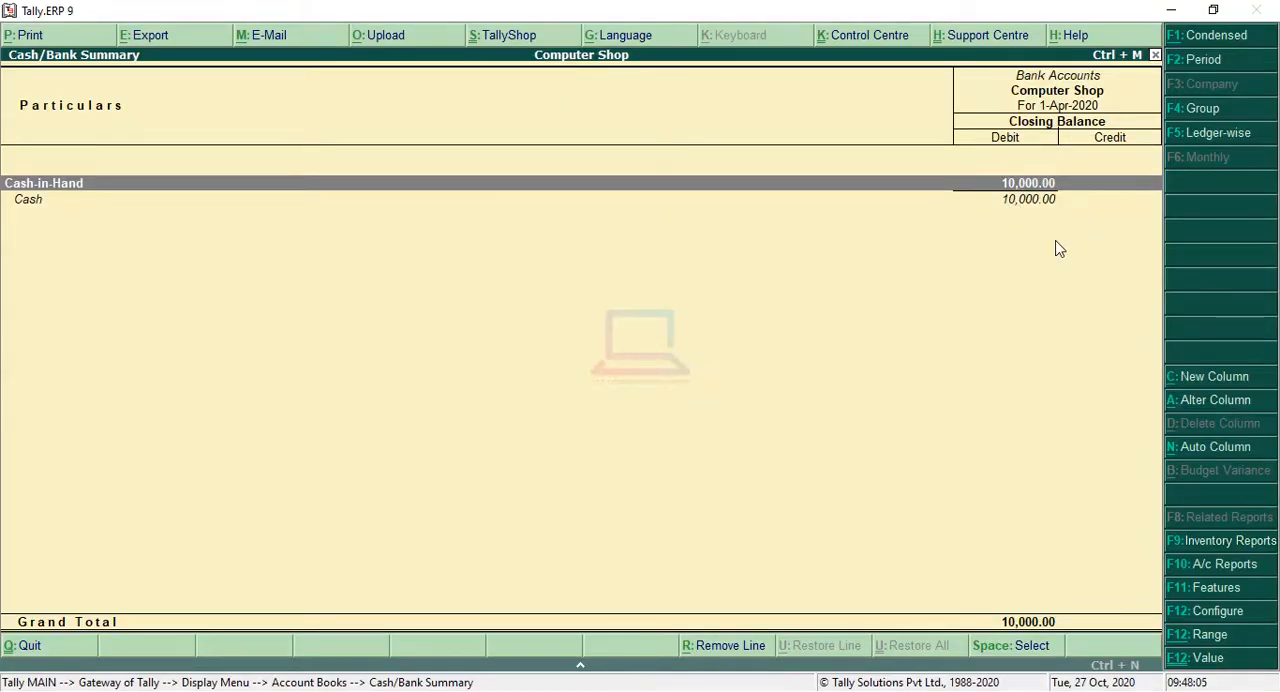
{"action": "key", "text": "Escape"}
{"action": "key", "text": "Escape"}
{"action": "key", "text": "Escape"}
{"action": "key", "text": "Escape"}
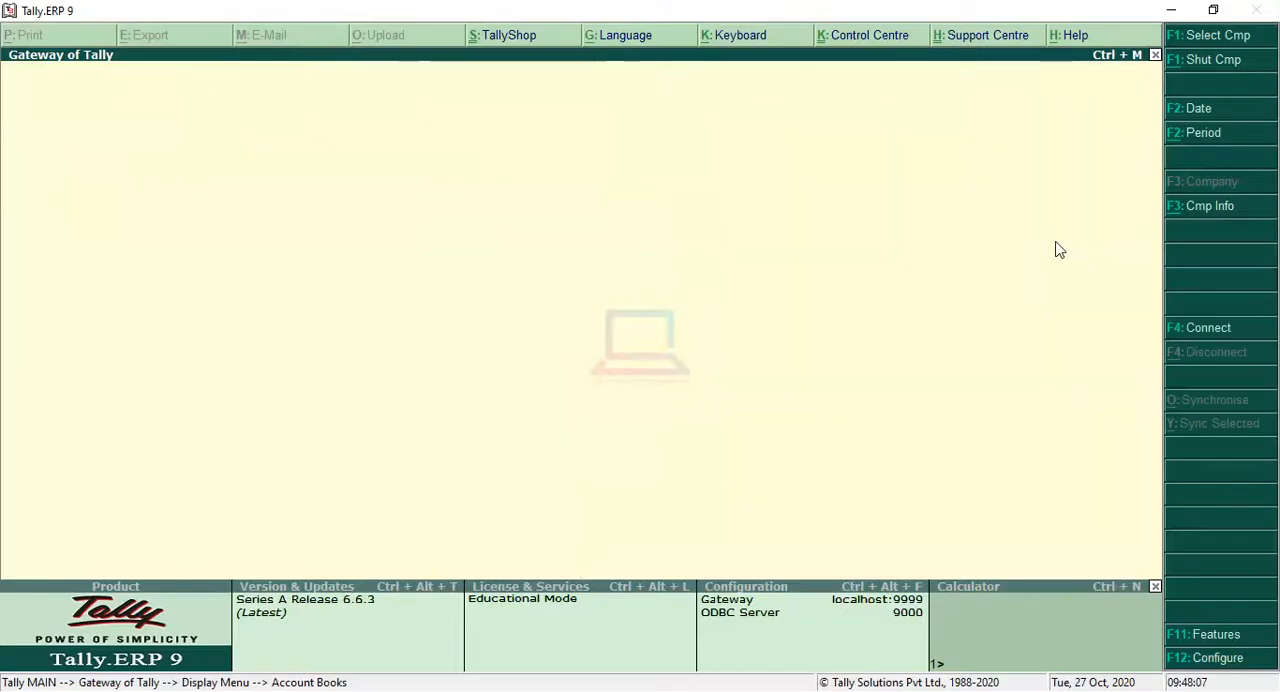
{"action": "key", "text": "n"}
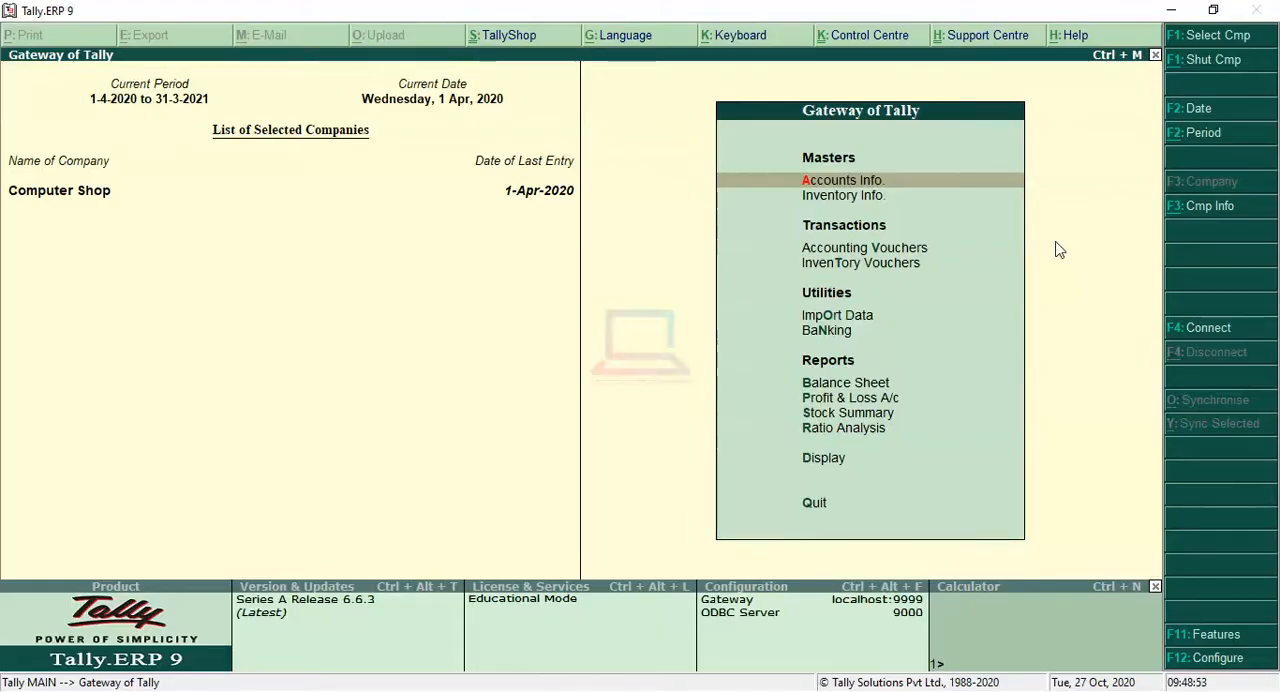
Step: Open the creation form for a new unit of measure in the inventory masters
{"action": "key", "text": "Down"}
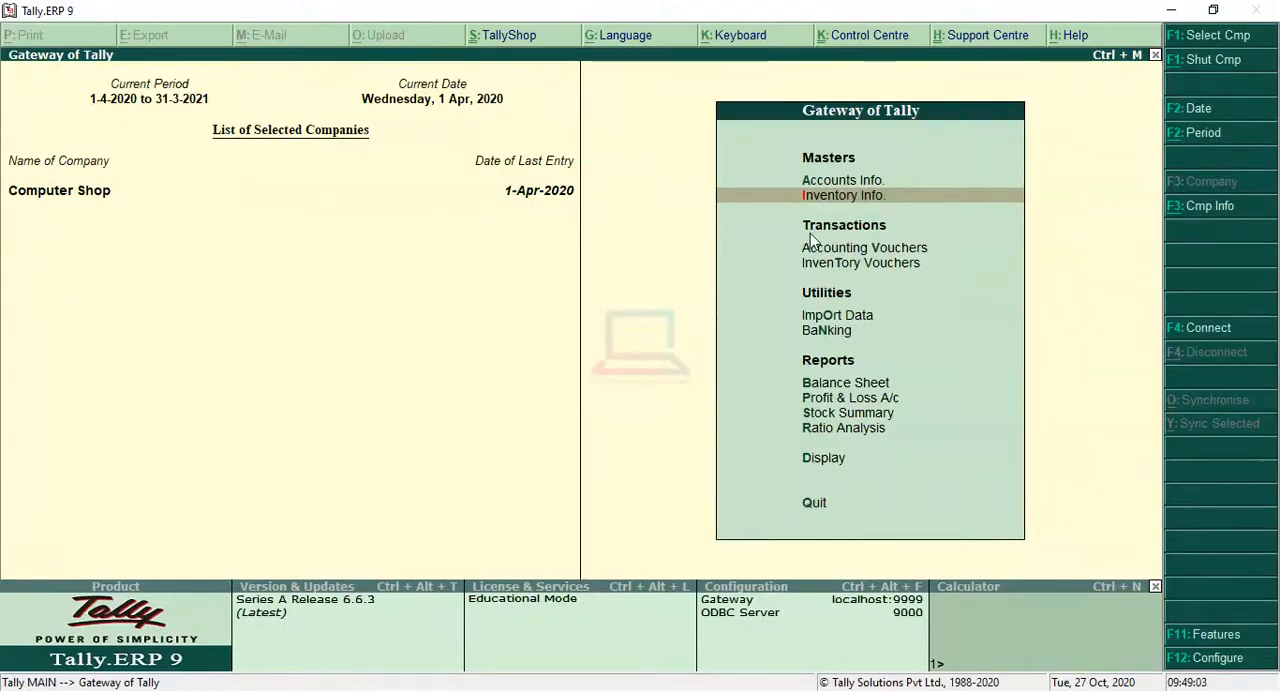
{"action": "left_click", "coordinate": [942, 206]}
{"action": "key", "text": "Down"}
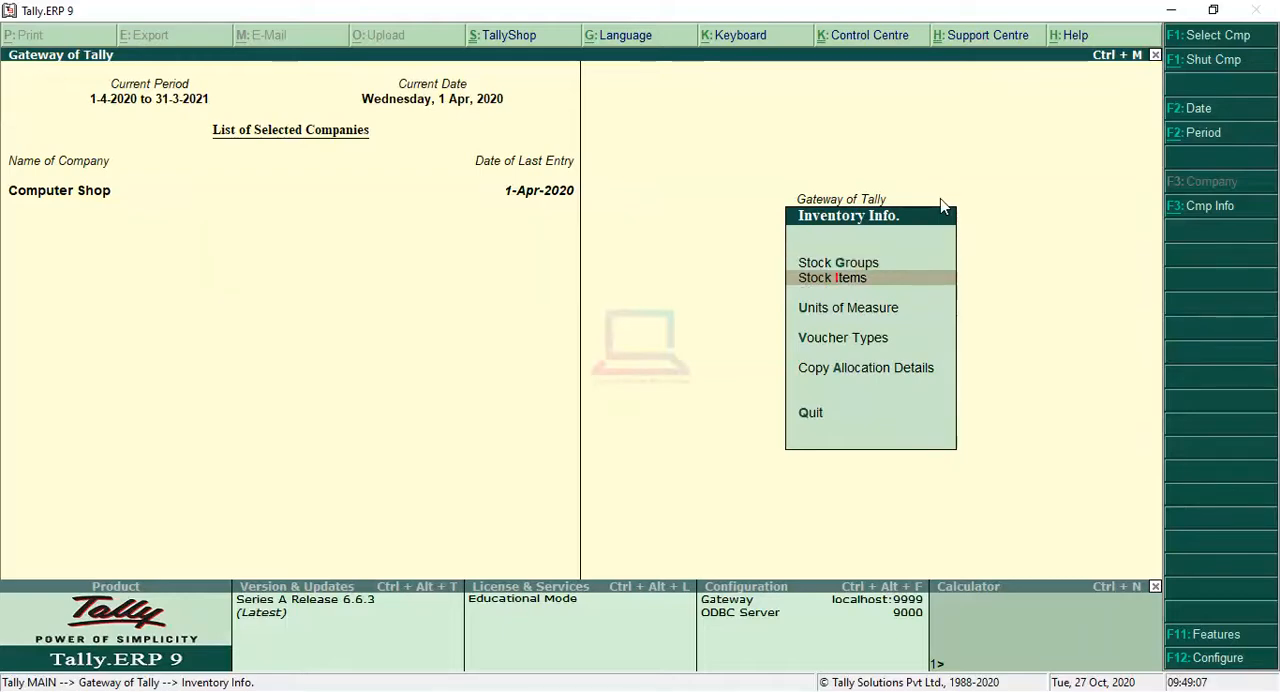
{"action": "key", "text": "Down"}
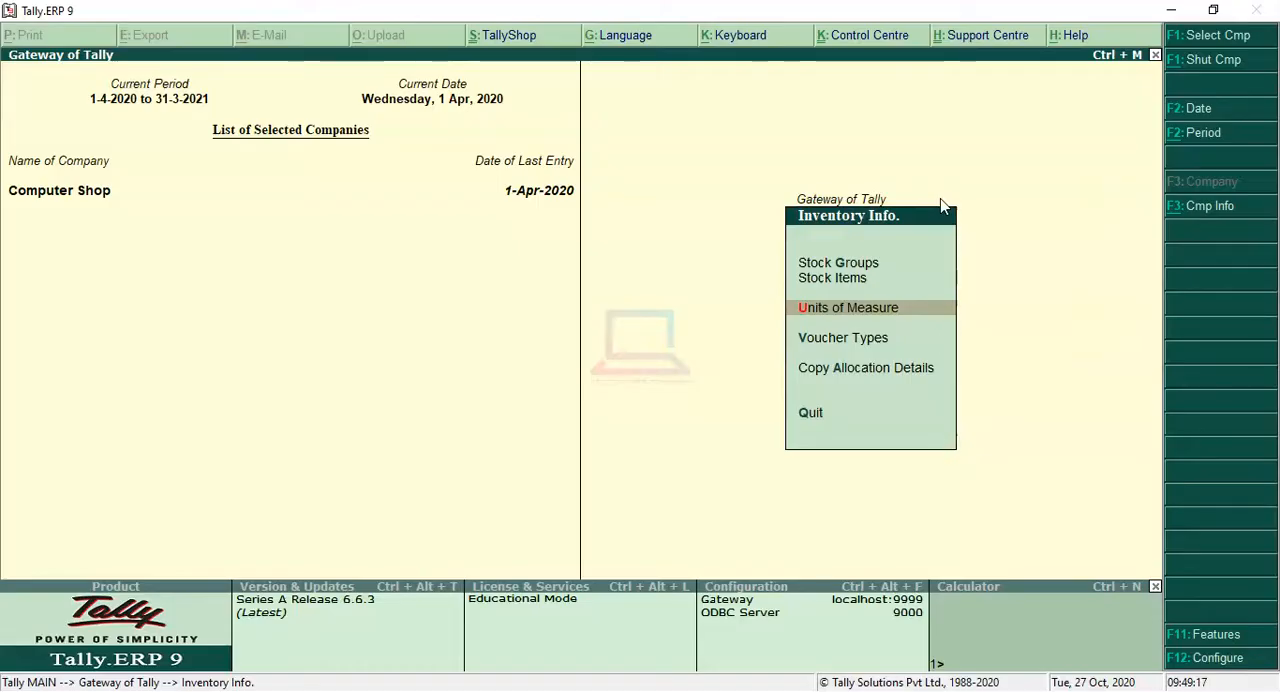
{"action": "key", "text": "Return"}
Step: Create the simple unit with symbol pcs, formal name Pices and 0 decimal places, save it and return to Inventory Info
{"action": "key", "text": "Return"}
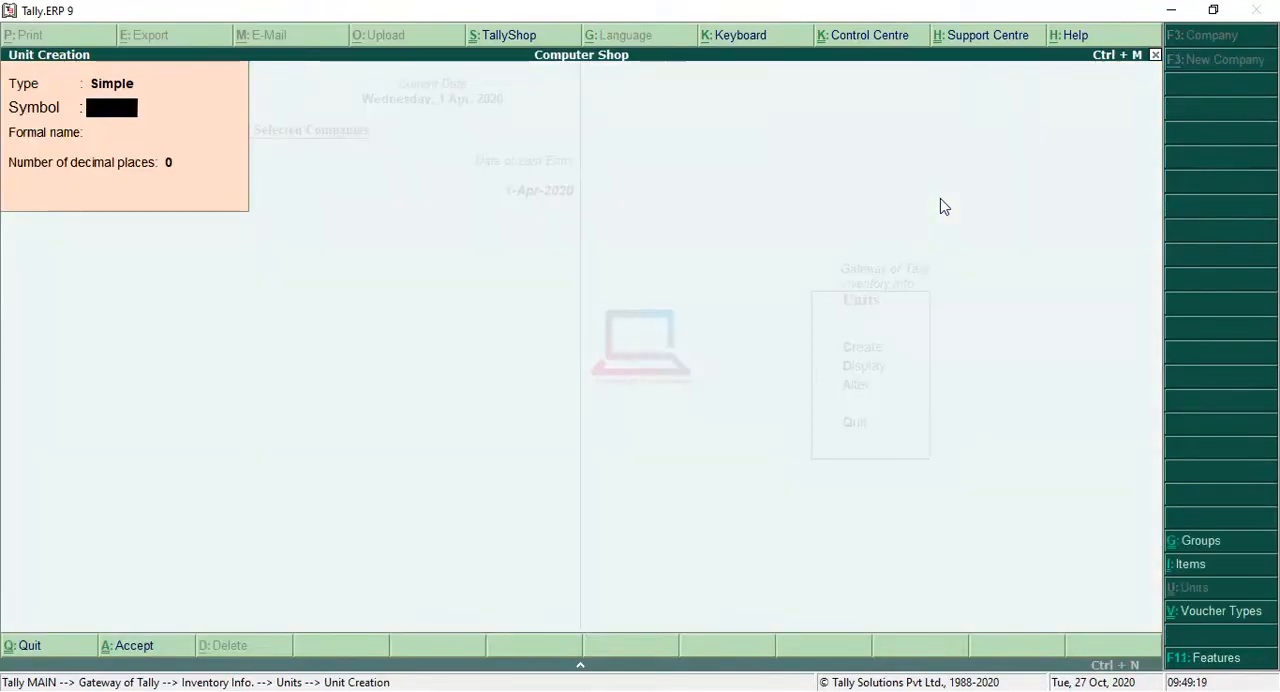
{"action": "type", "text": "pcs"}
{"action": "key", "text": "Return"}
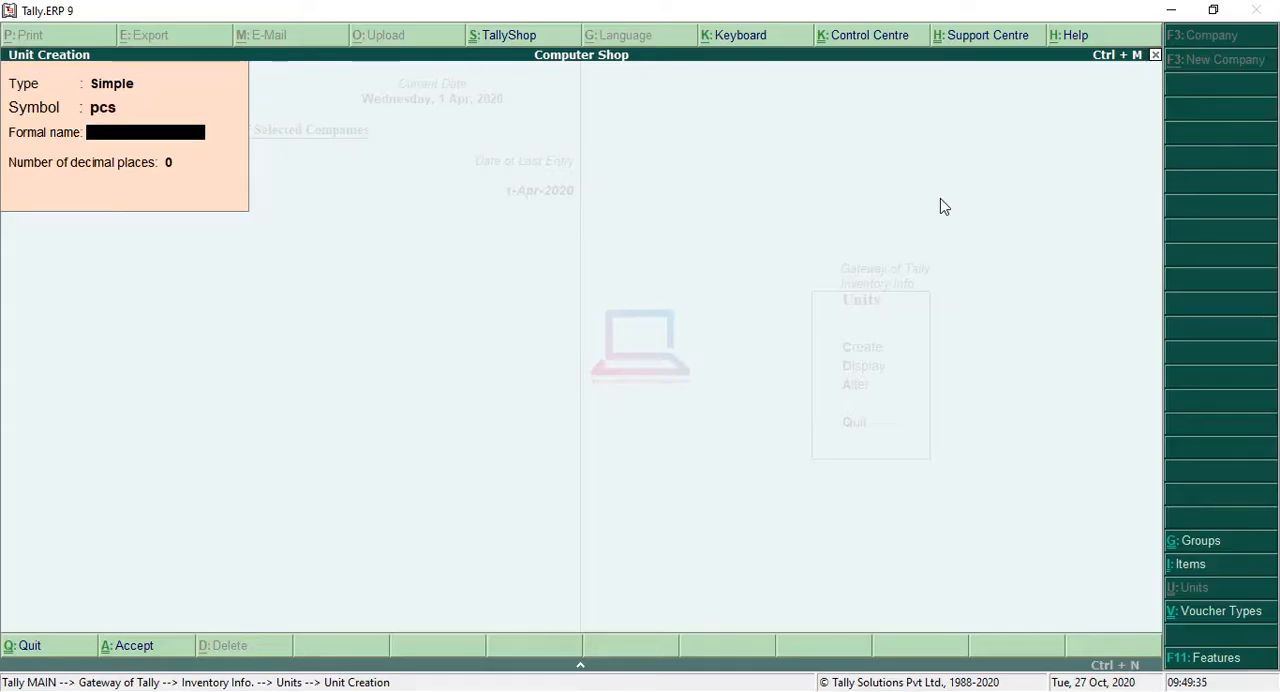
{"action": "key", "text": "Return"}
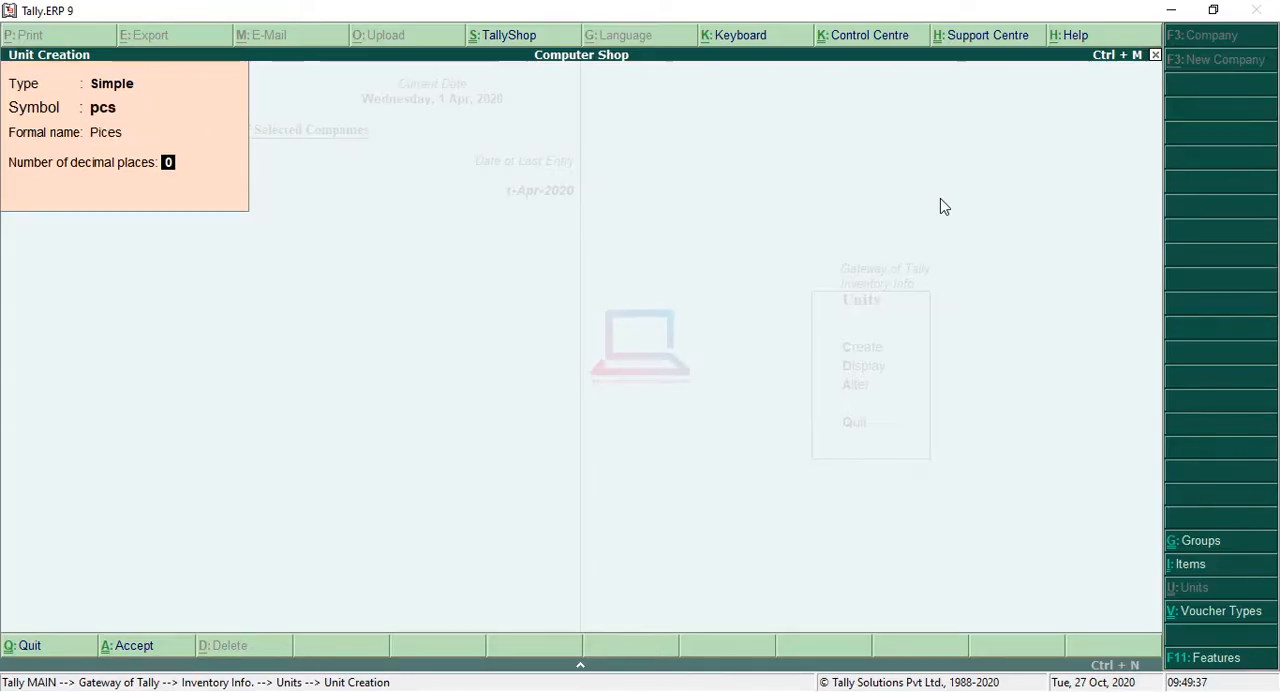
{"action": "key", "text": "Return"}
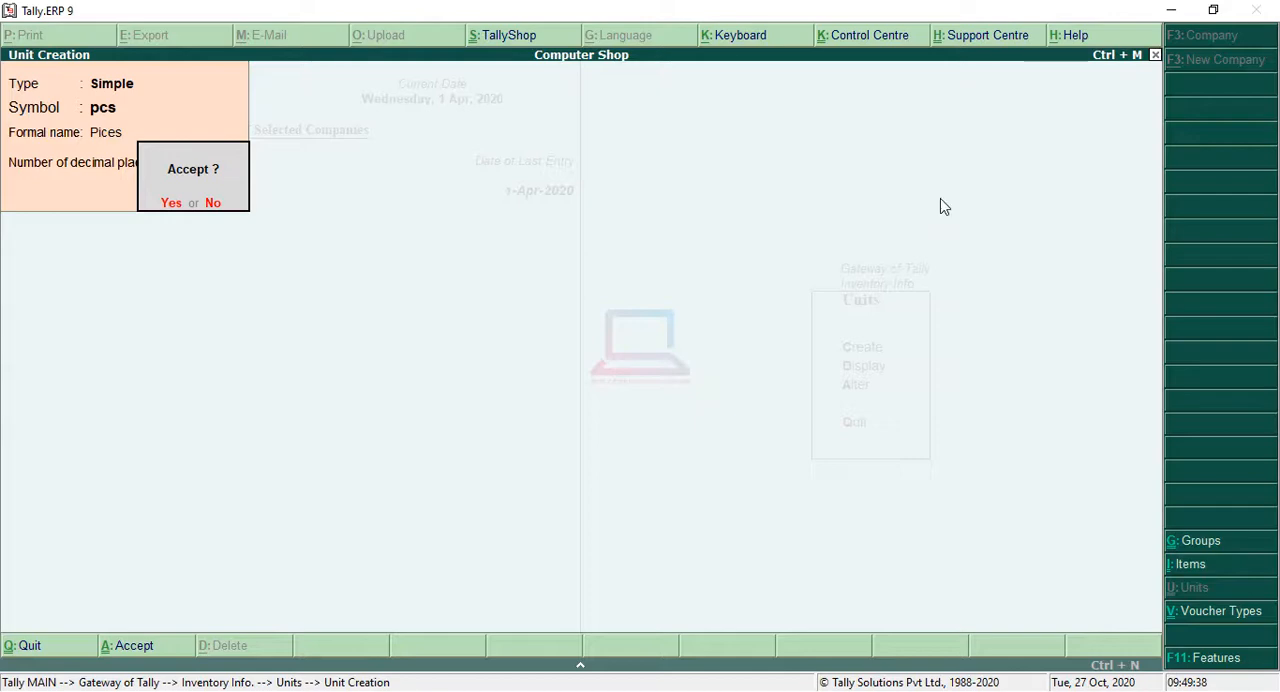
{"action": "key", "text": "Return"}
{"action": "key", "text": "Escape"}
{"action": "key", "text": "Return"}
{"action": "key", "text": "Escape"}
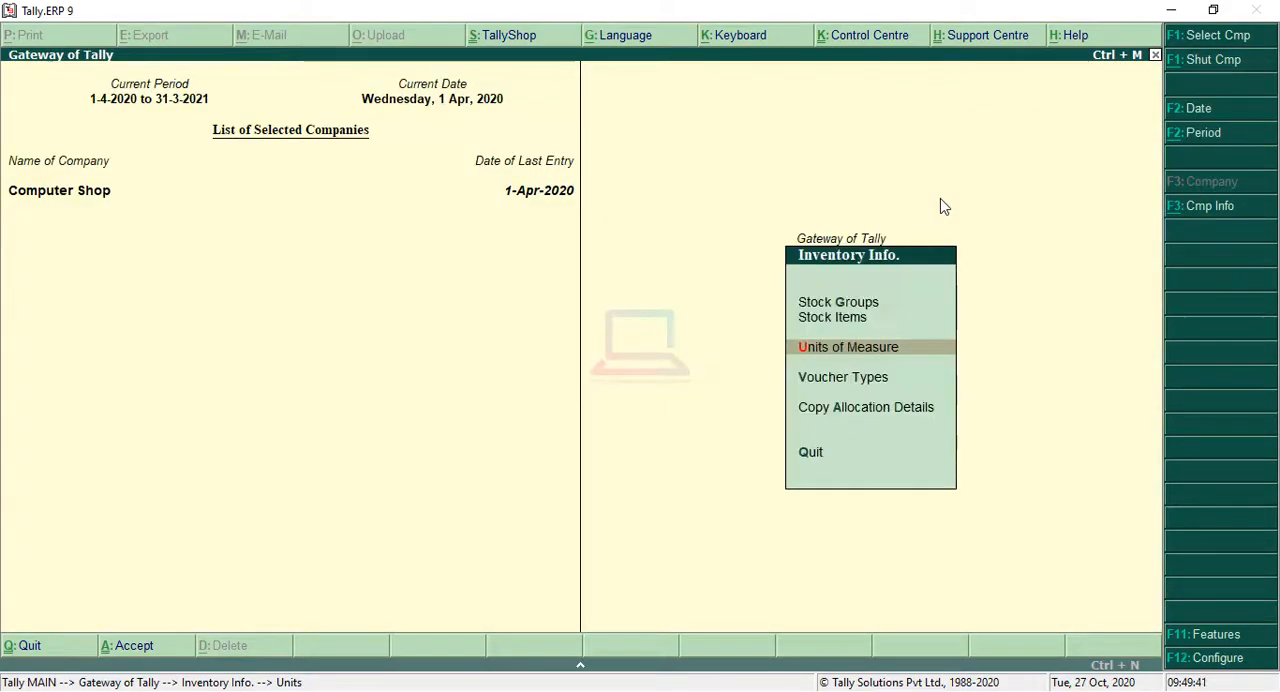
Step: Start a new single stock group and name it Computer
{"action": "key", "text": "Up"}
{"action": "key", "text": "Up"}
{"action": "key", "text": "Return"}
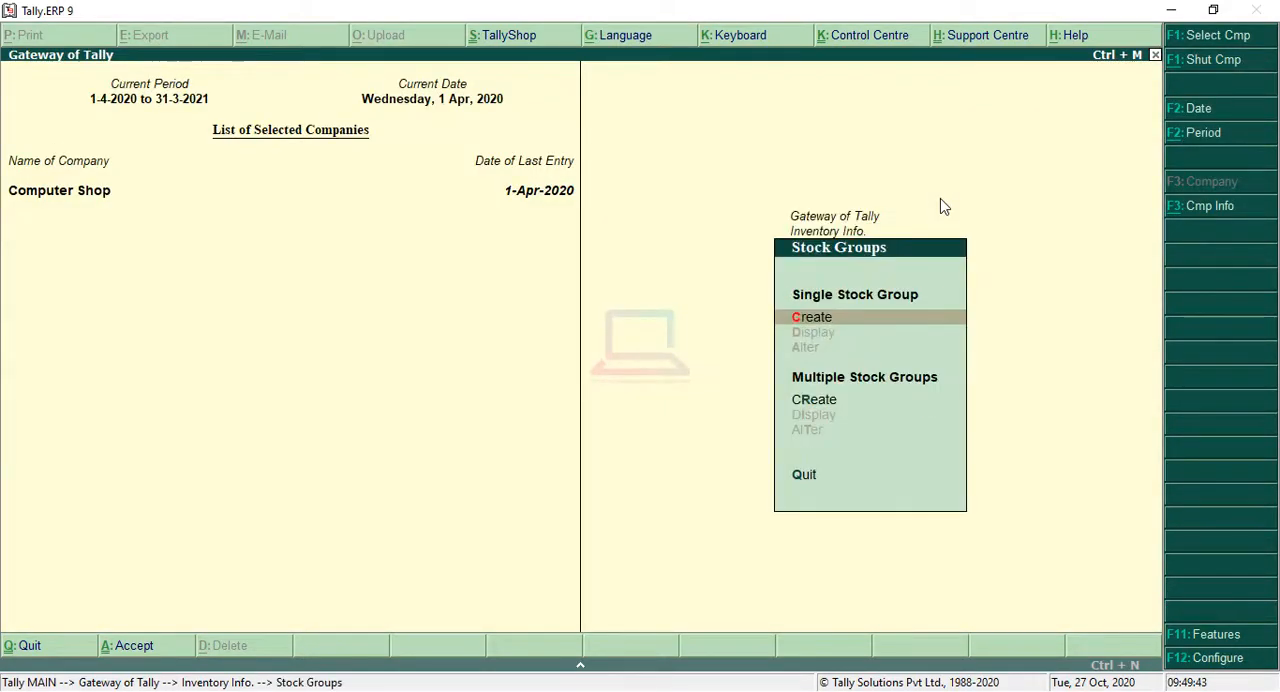
{"action": "key", "text": "Return"}
{"action": "type", "text": "C"}
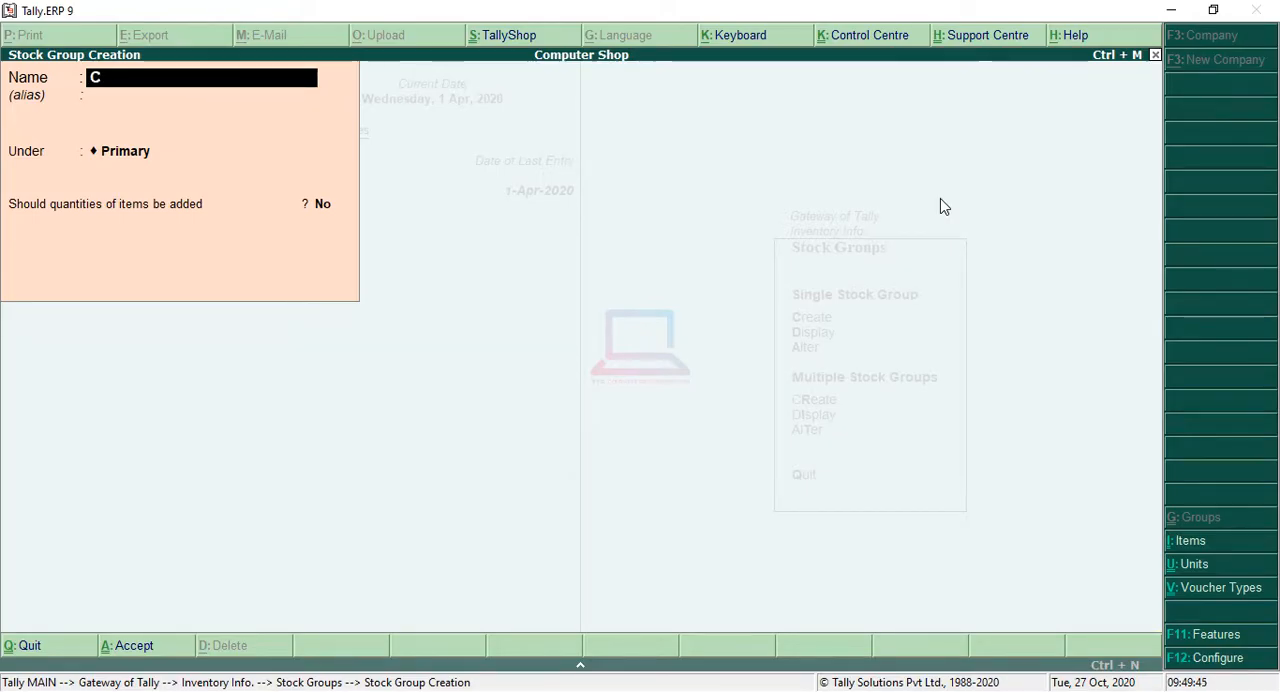
{"action": "type", "text": "omputer"}
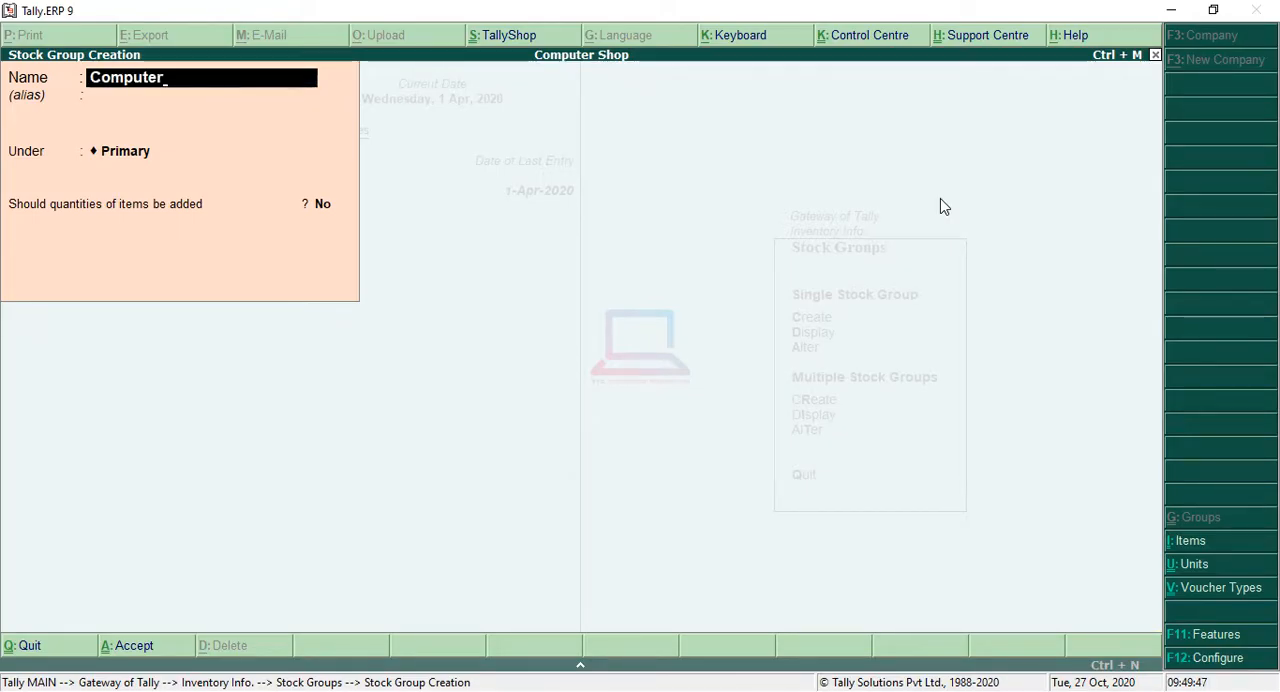
Step: Keep the Computer group under Primary with item quantities not added, save it and return to Inventory Info
{"action": "key", "text": "Return"}
{"action": "key", "text": "Return"}
{"action": "key", "text": "Return"}
{"action": "key", "text": "Return"}
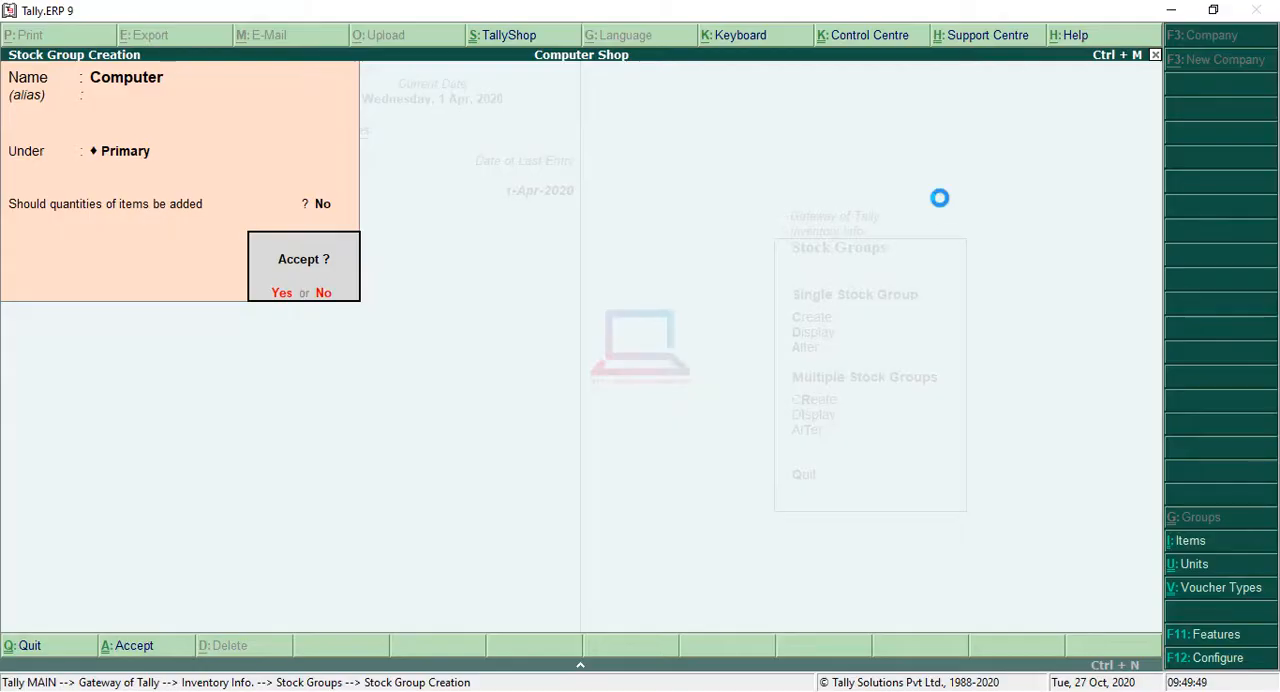
{"action": "key", "text": "Escape"}
{"action": "key", "text": "Escape"}
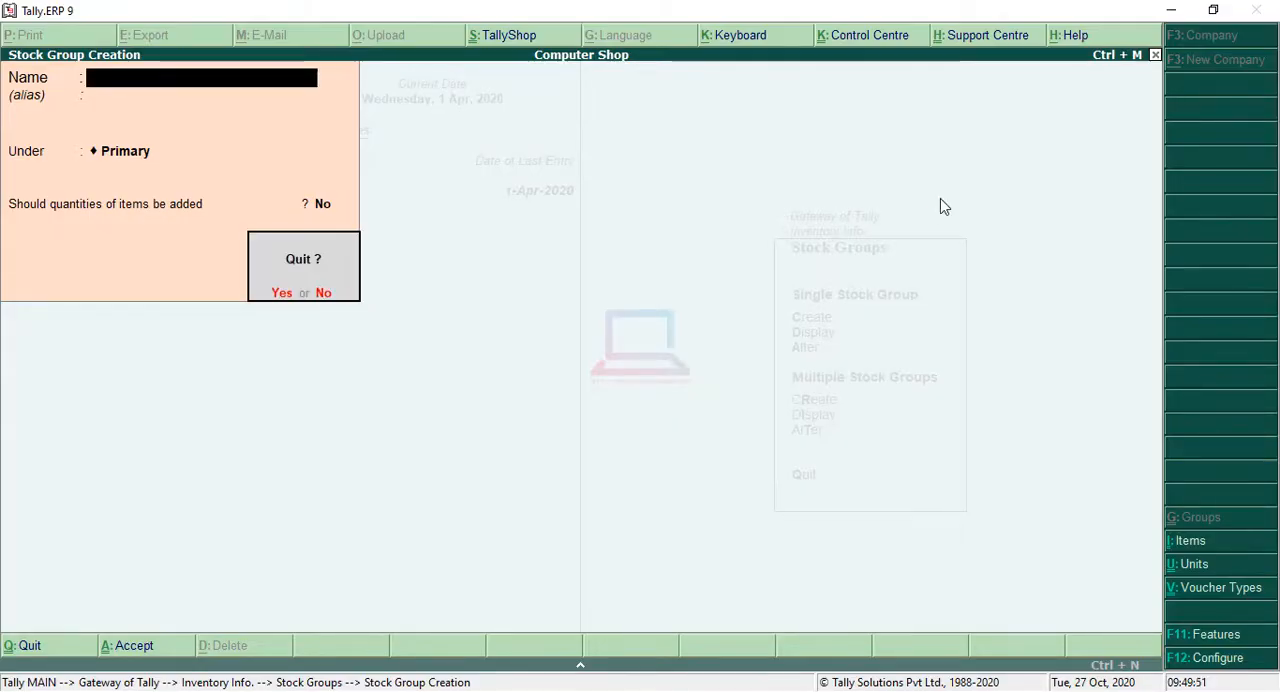
{"action": "key", "text": "Return"}
{"action": "key", "text": "Escape"}
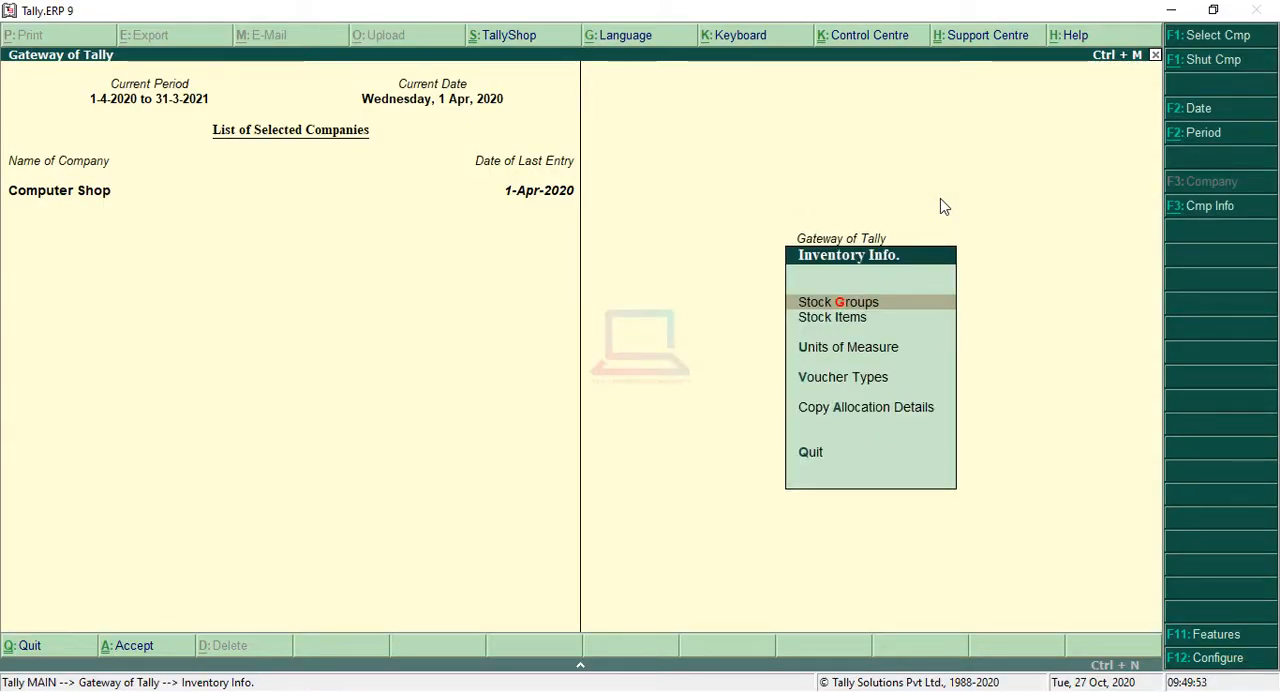
Step: Start creating multiple stock items under the Computer group
{"action": "key", "text": "Down"}
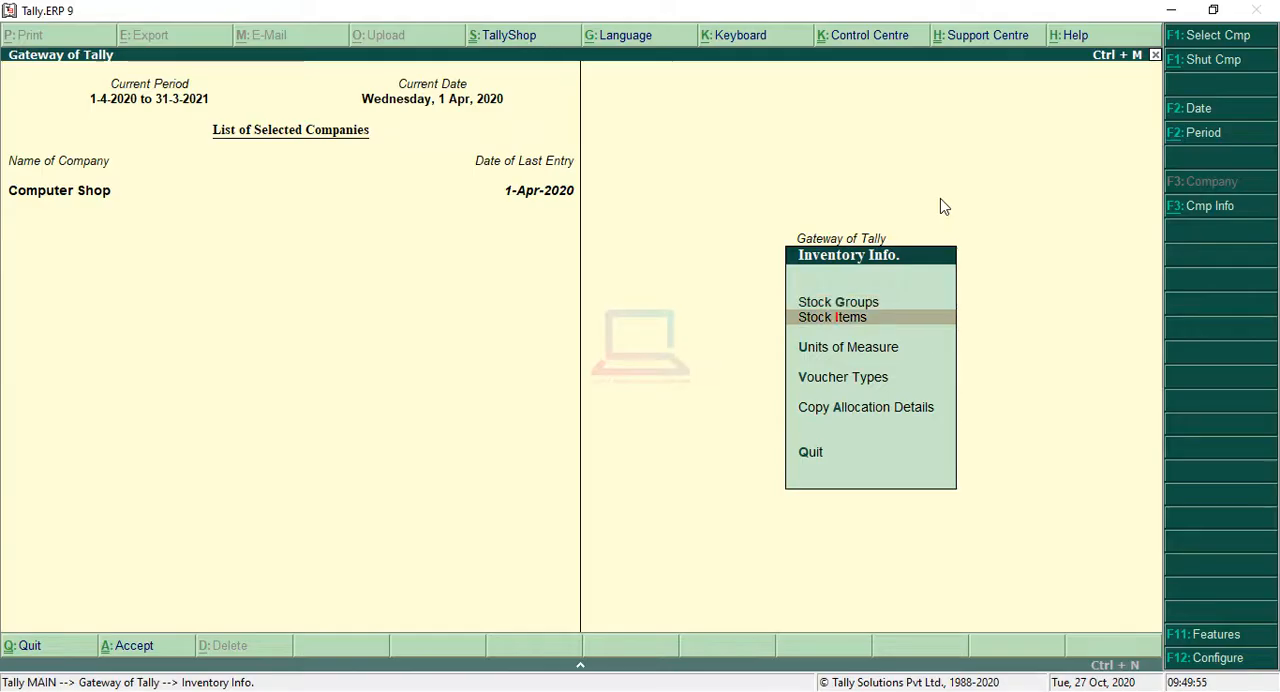
{"action": "key", "text": "Return"}
{"action": "key", "text": "Down"}
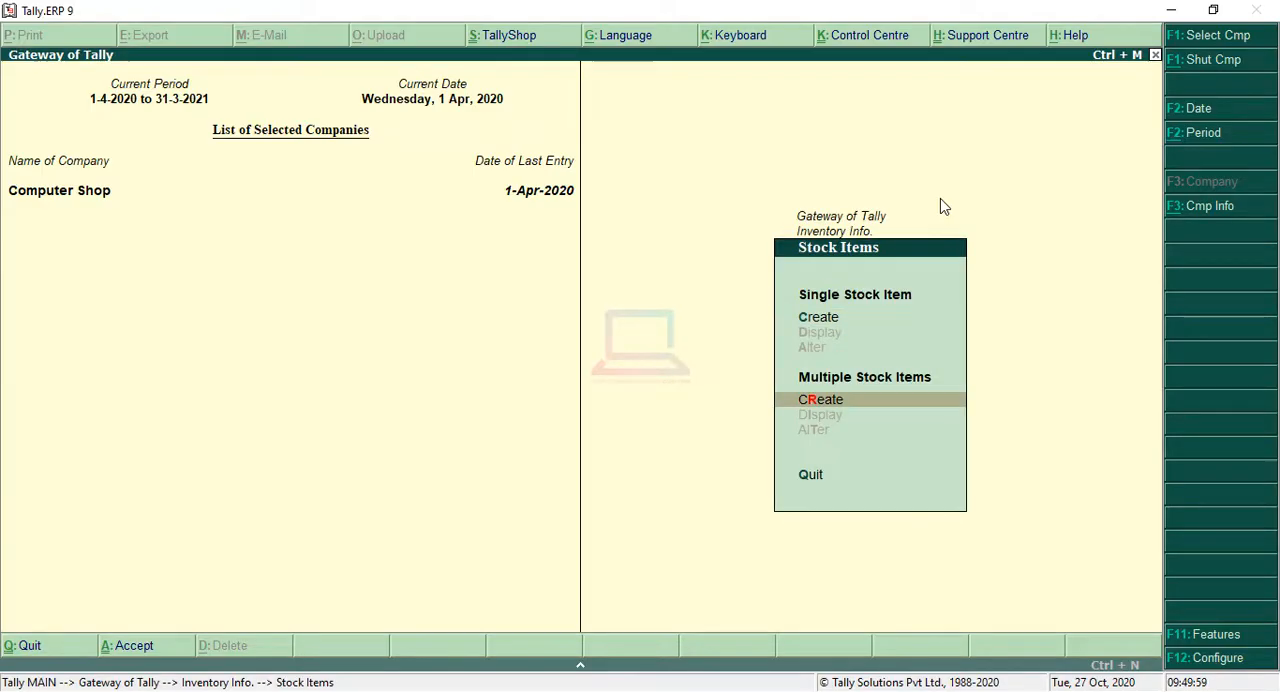
{"action": "key", "text": "Return"}
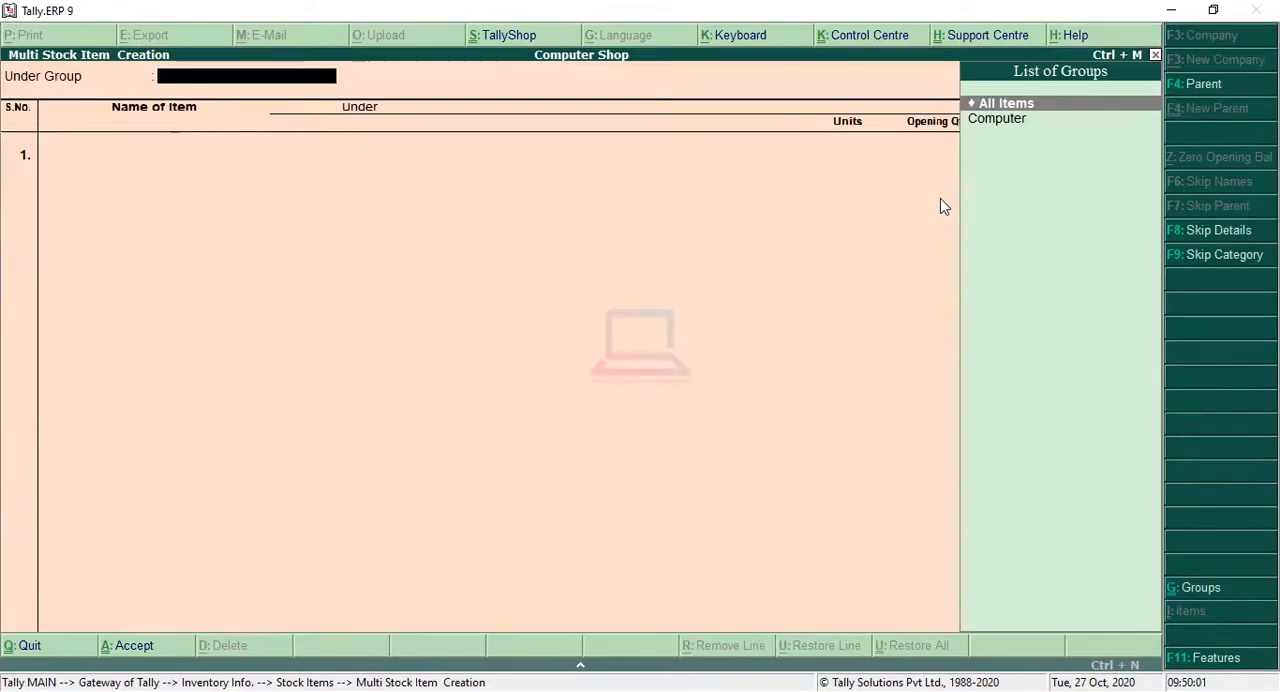
{"action": "key", "text": "Return"}
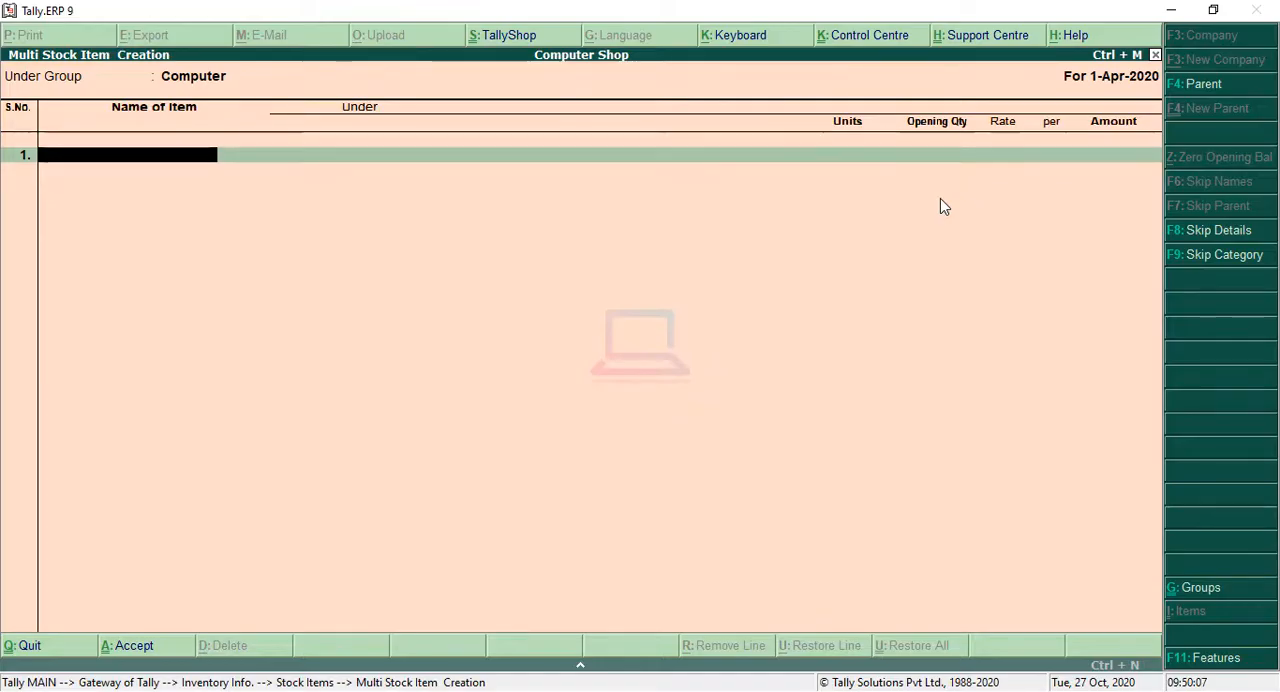
Step: Add the stock item Keyboard with unit pcs, leaving its opening quantity blank
{"action": "type", "text": "Keyboard"}
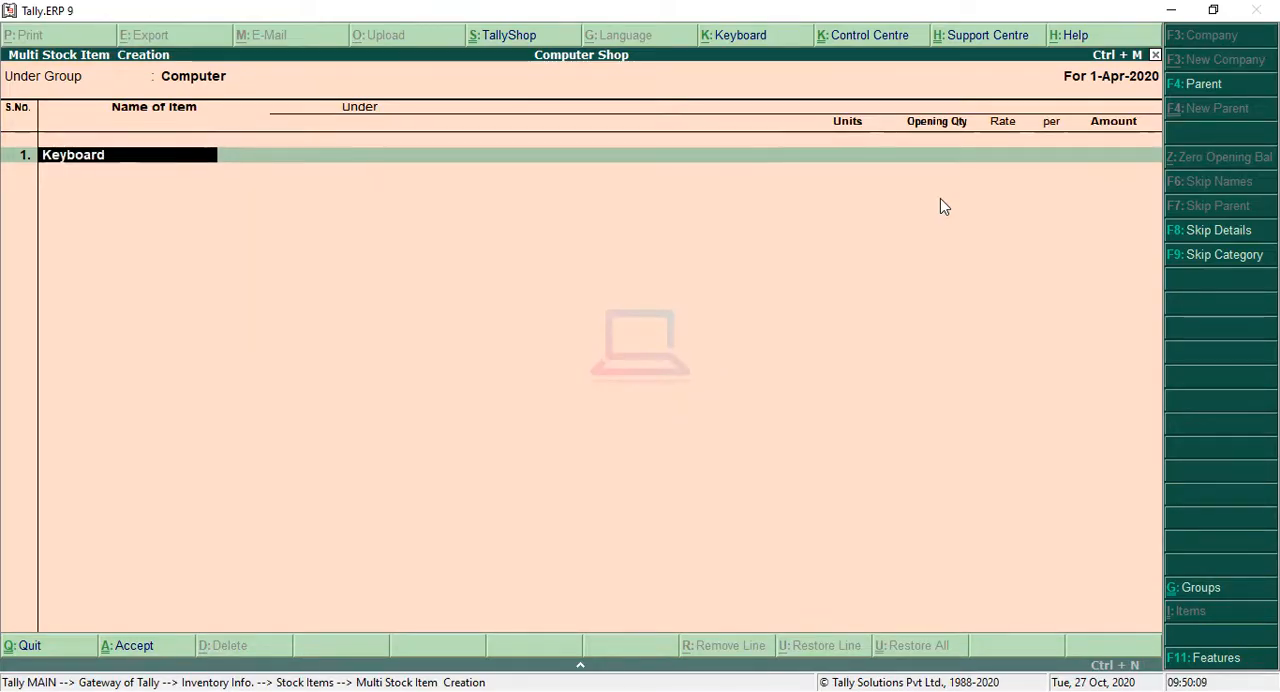
{"action": "key", "text": "Return"}
{"action": "key", "text": "Down"}
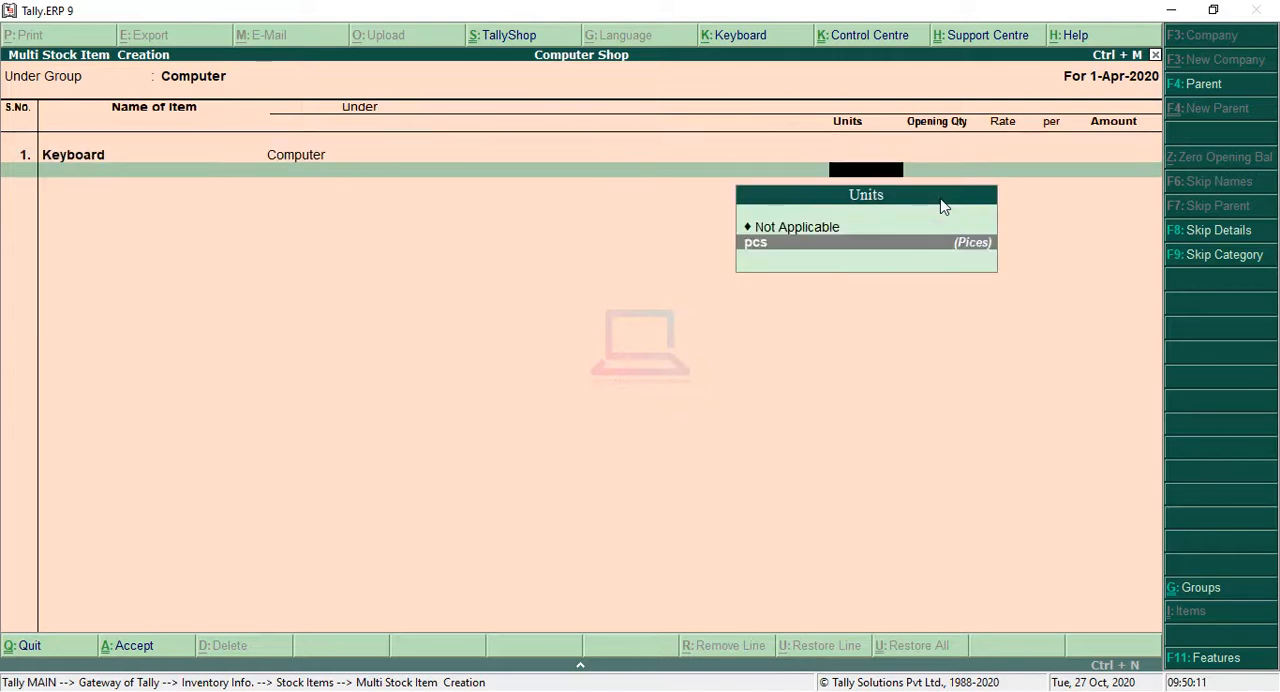
{"action": "key", "text": "Return"}
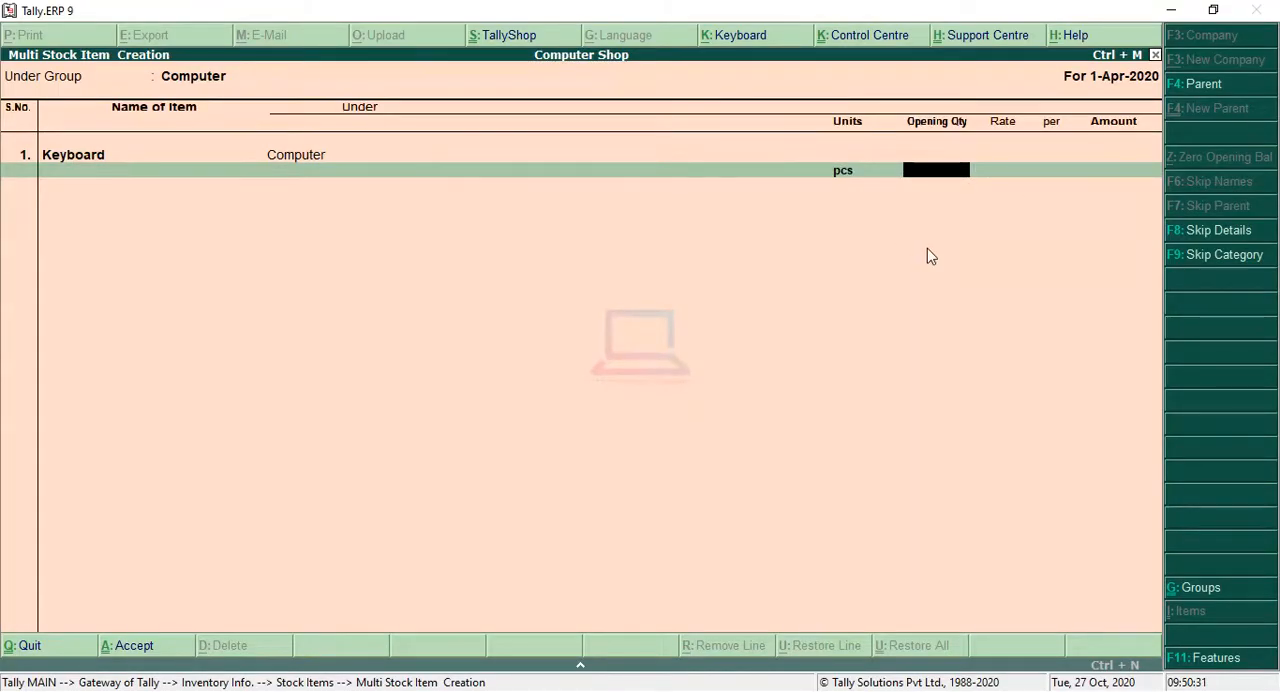
{"action": "key", "text": "Return"}
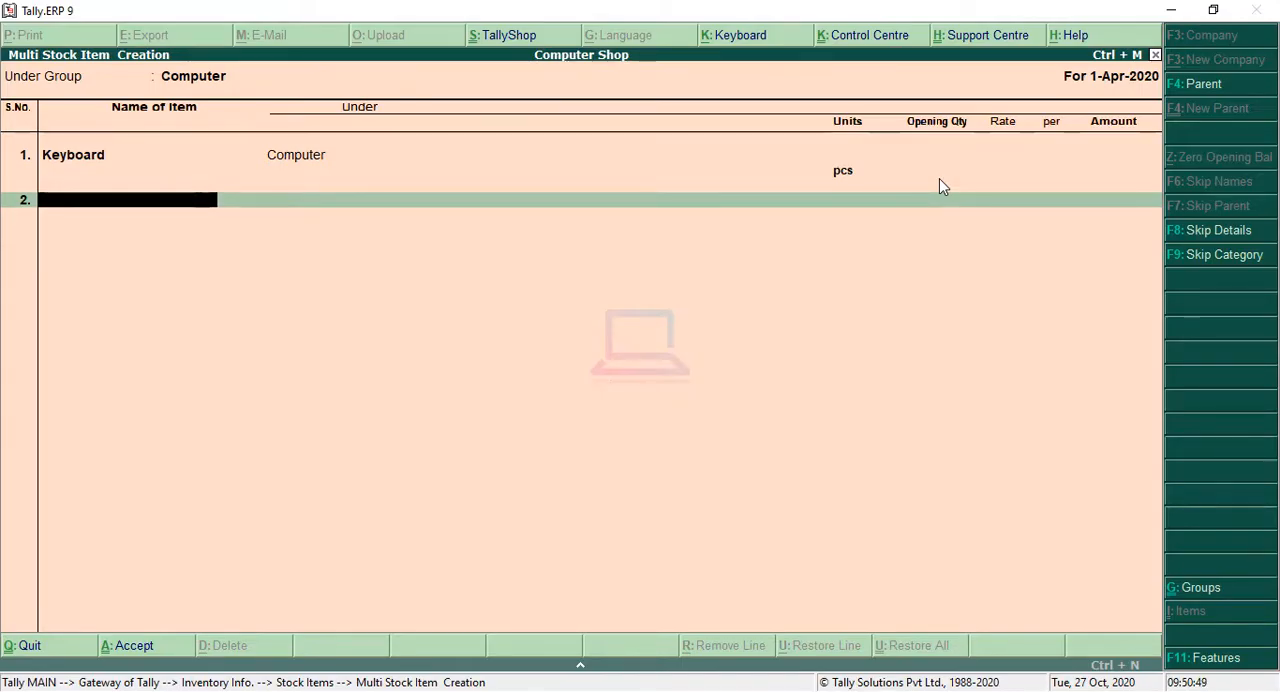
Step: Add Mouse as the second stock item with unit pcs and no opening quantity
{"action": "type", "text": "Mouse"}
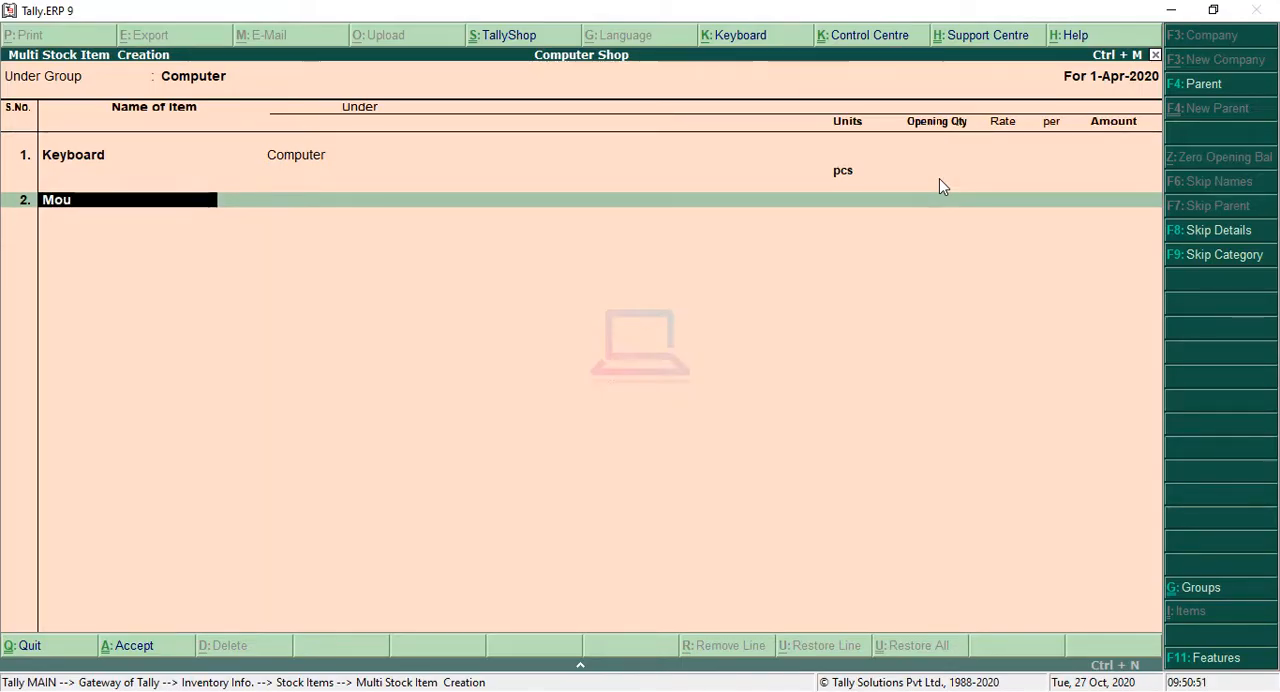
{"action": "key", "text": "Return"}
{"action": "key", "text": "Return"}
{"action": "key", "text": "Return"}
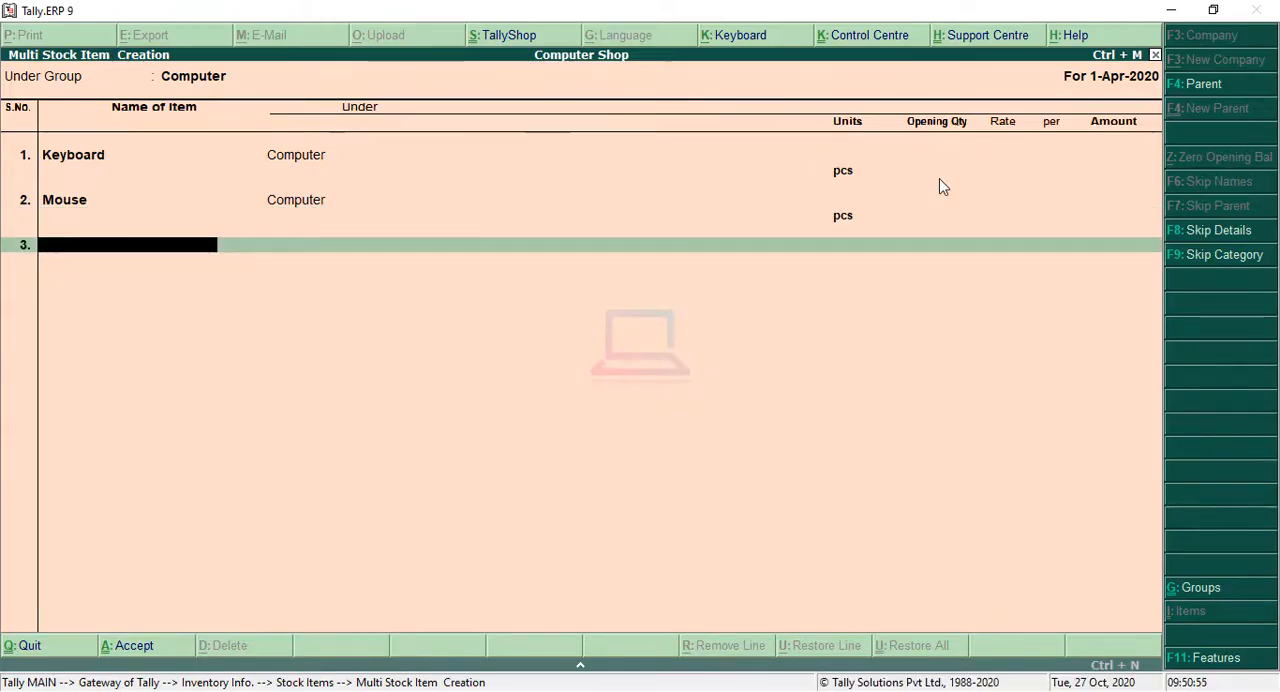
Step: Add RAM 8 GB as the third stock item with unit pcs and no opening quantity
{"action": "type", "text": "RAM 8"}
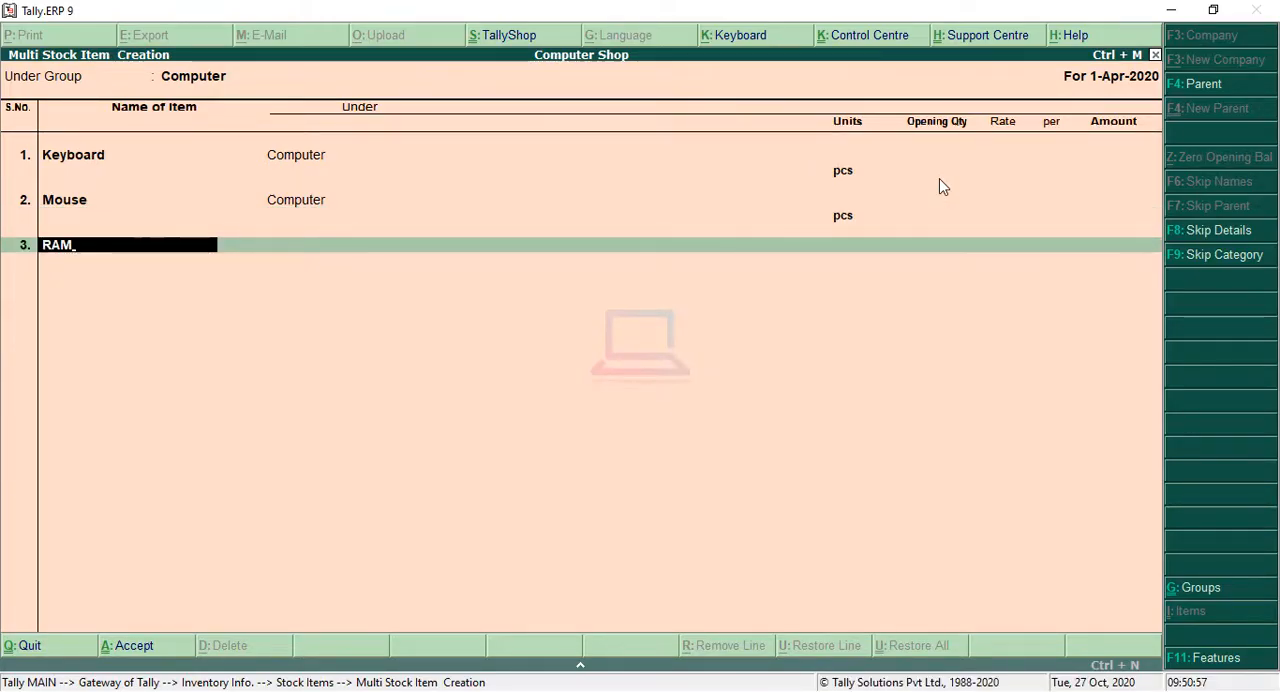
{"action": "type", "text": " G"}
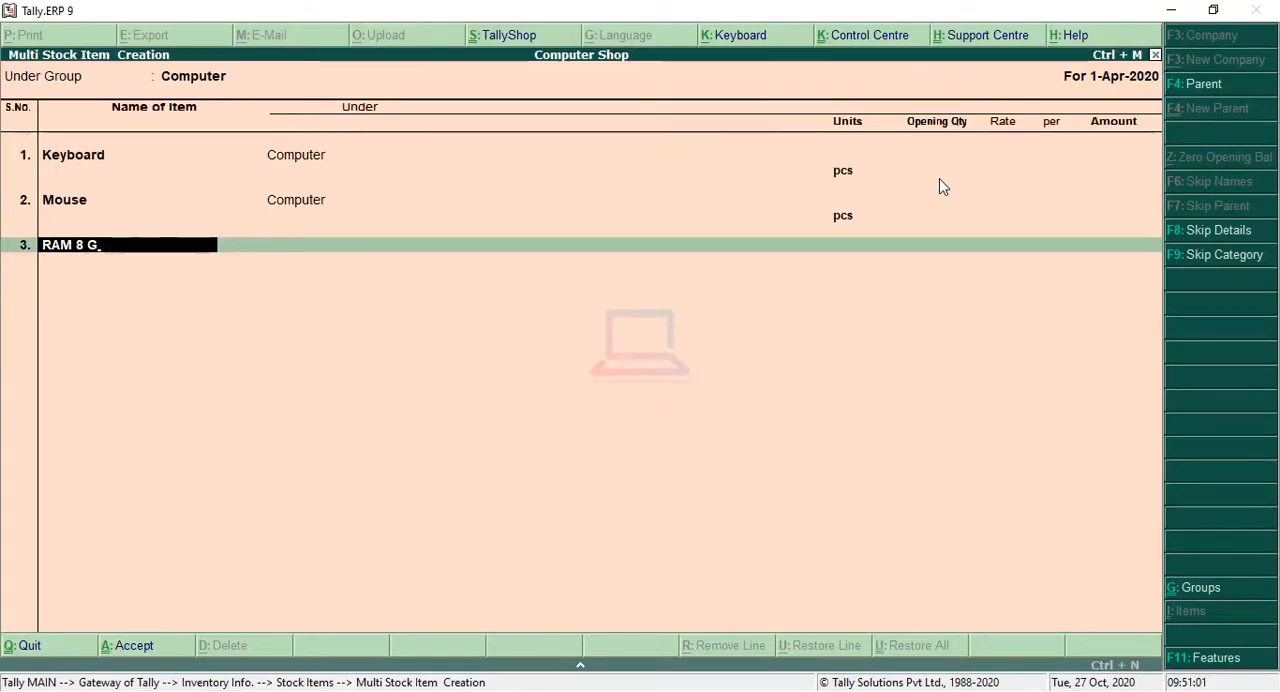
{"action": "type", "text": "bB"}
{"action": "key", "text": "Return"}
{"action": "key", "text": "Down"}
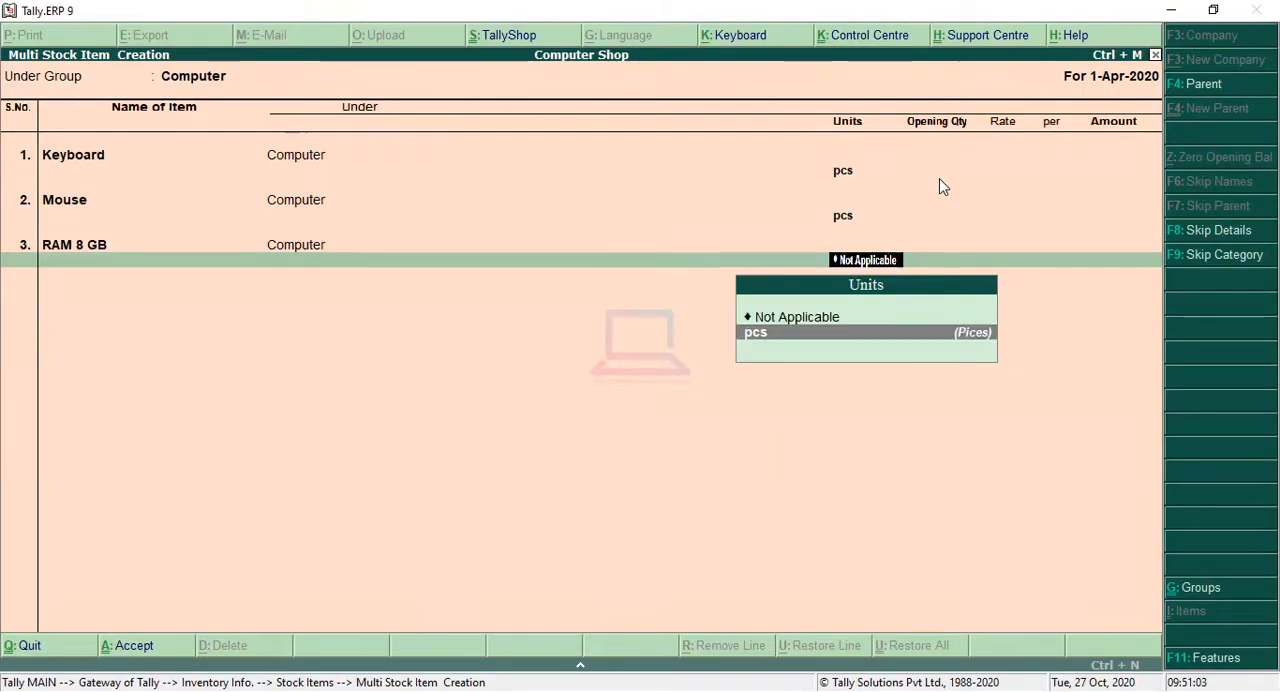
{"action": "key", "text": "Return"}
{"action": "key", "text": "Return"}
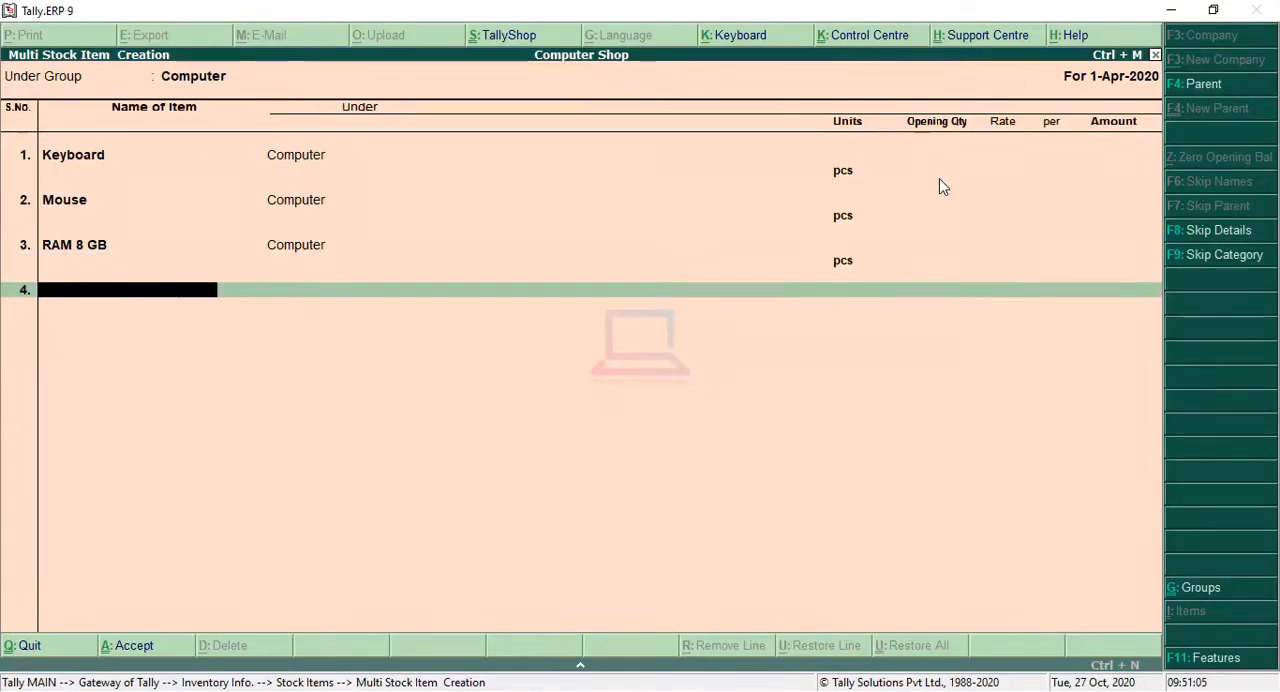
Step: Add Hard Disk as the fourth stock item with unit pcs and no opening quantity
{"action": "type", "text": "Hard Disk"}
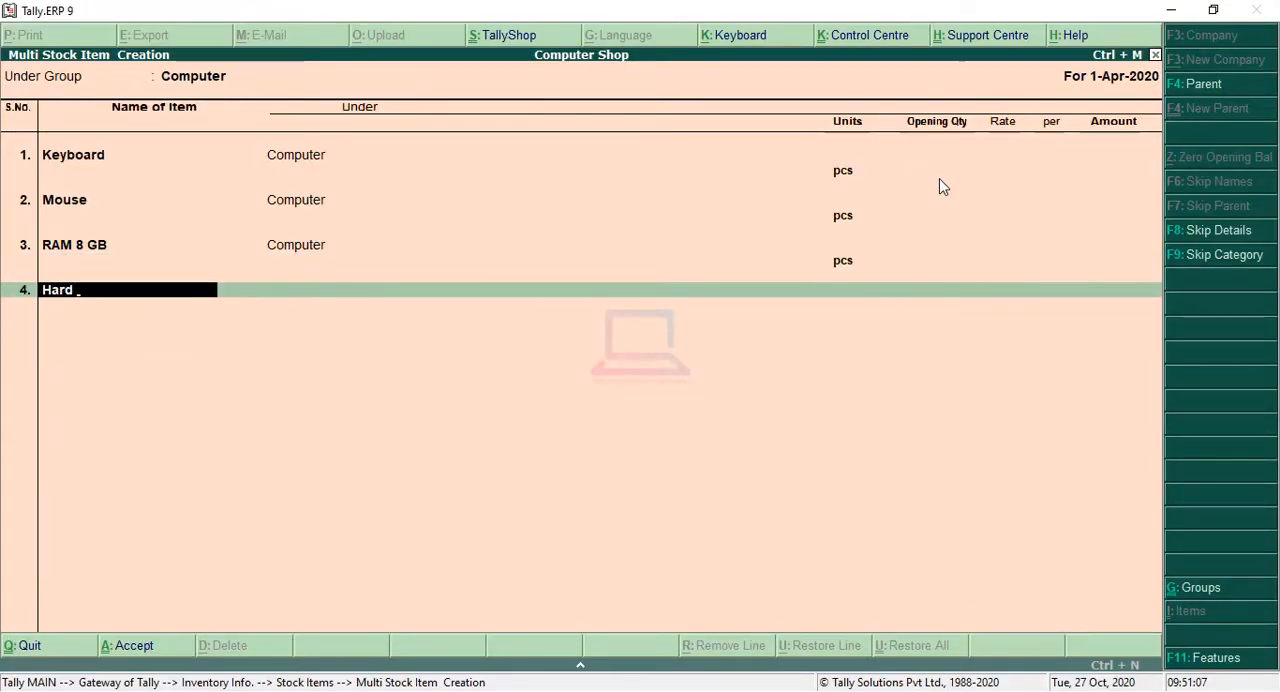
{"action": "key", "text": "Return"}
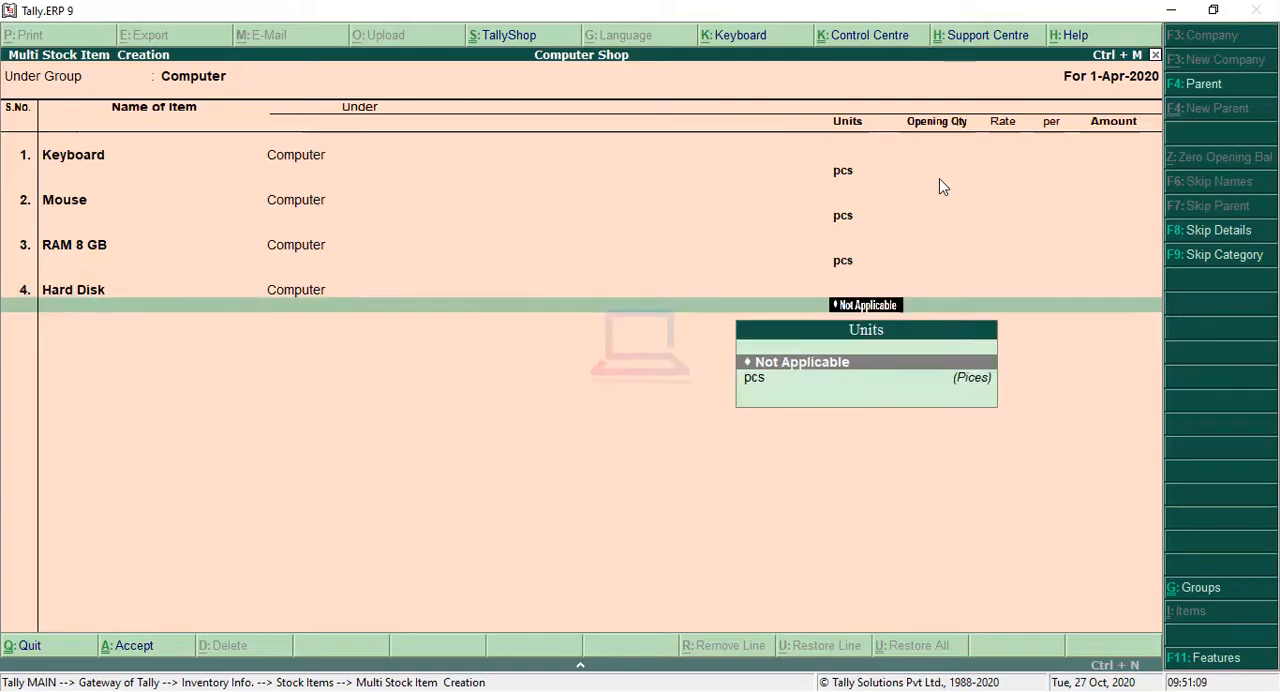
{"action": "key", "text": "Down"}
{"action": "key", "text": "Return"}
Step: Add SSD as the fifth stock item with unit pcs and no opening quantity
{"action": "key", "text": "Return"}
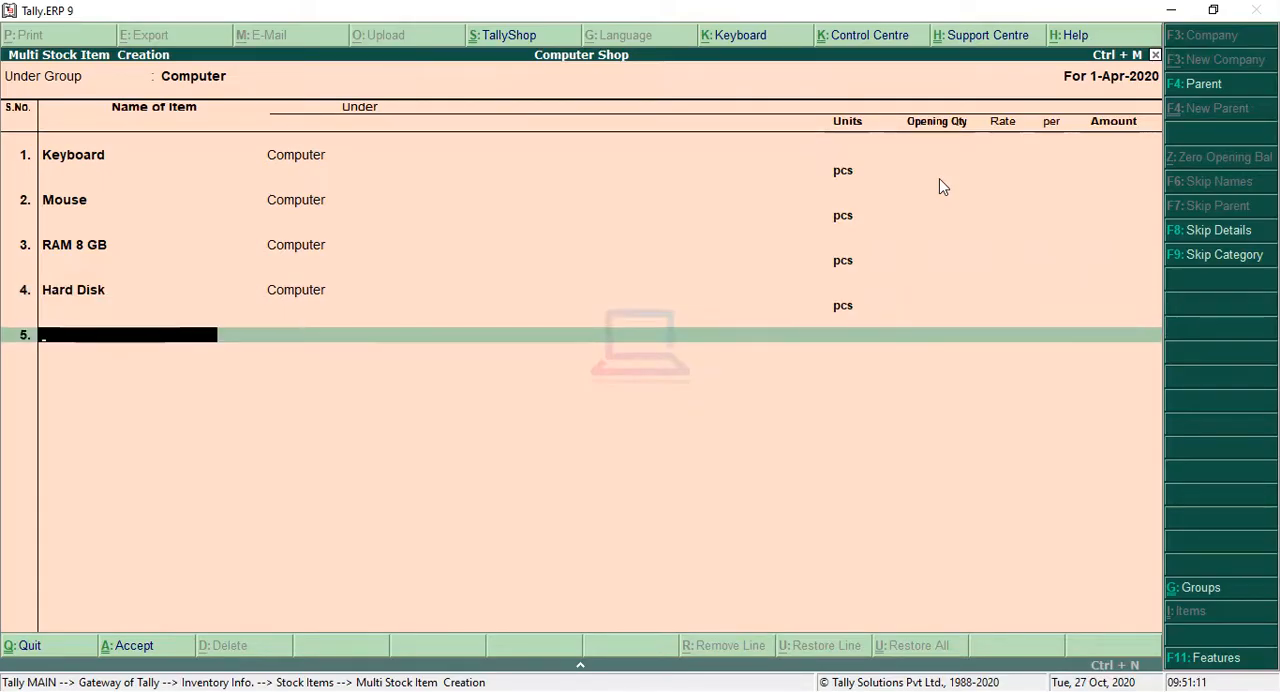
{"action": "type", "text": "SSd"}
{"action": "key", "text": "Return"}
{"action": "key", "text": "Return"}
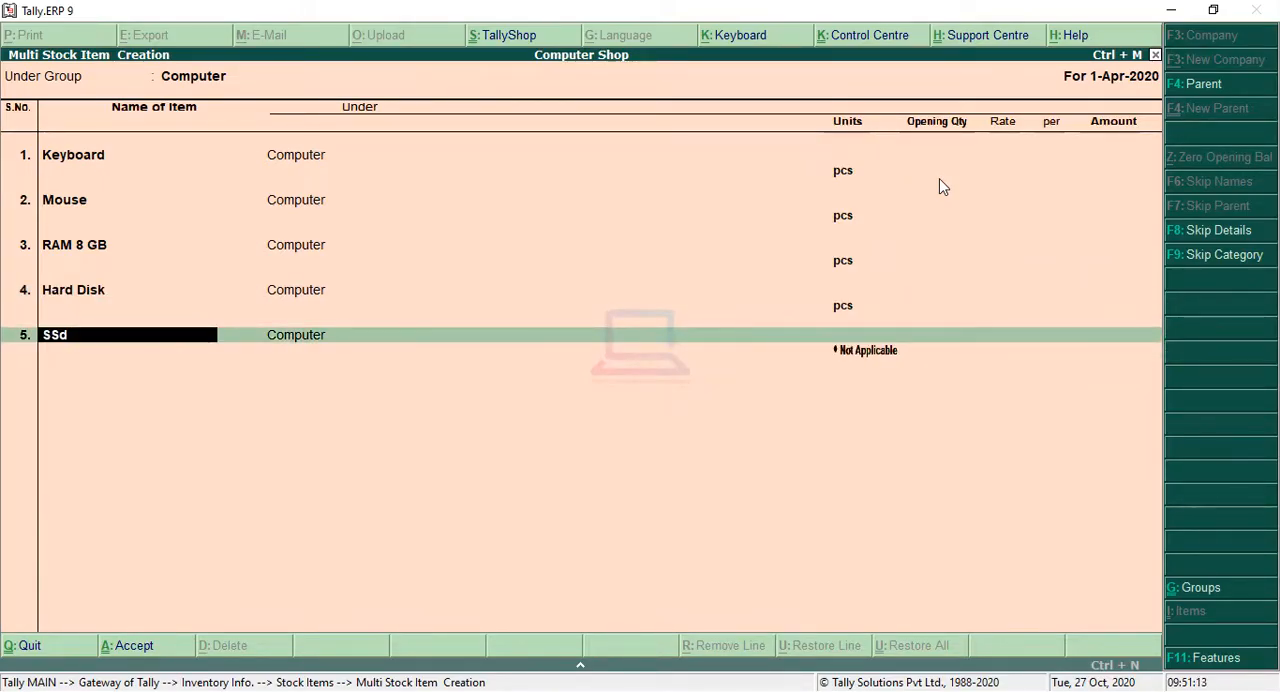
{"action": "type", "text": "SSD"}
{"action": "key", "text": "Return"}
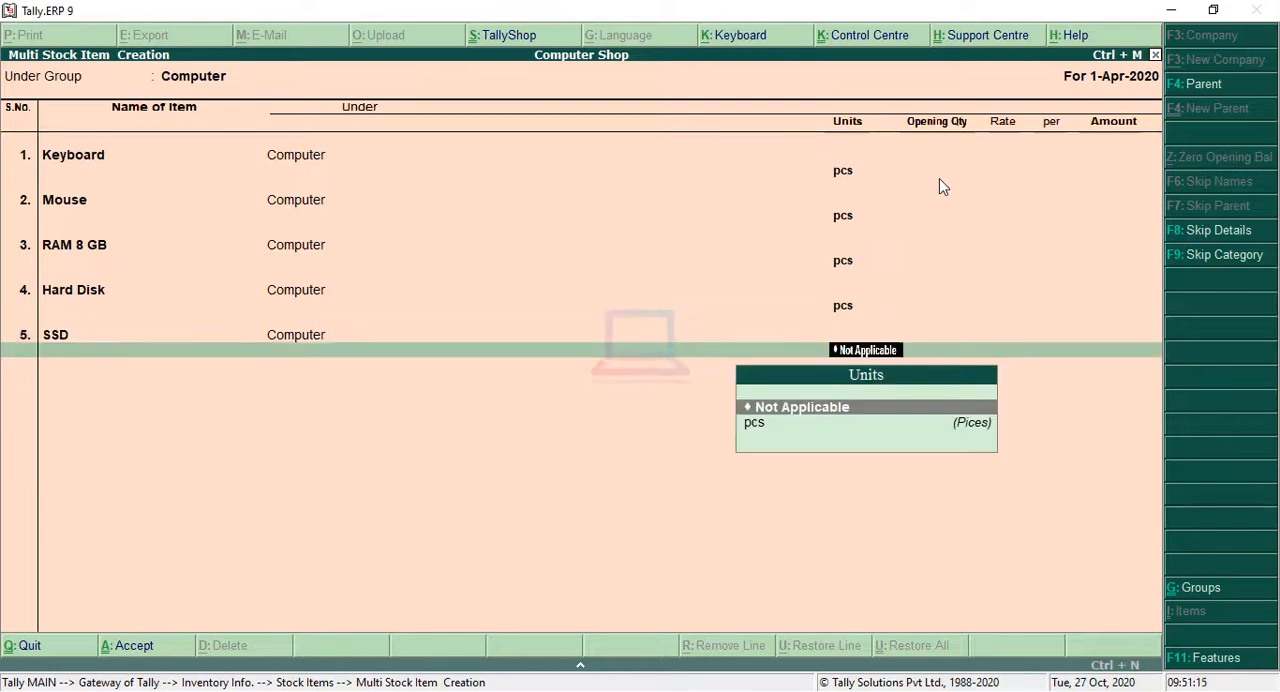
{"action": "key", "text": "Down"}
{"action": "key", "text": "Return"}
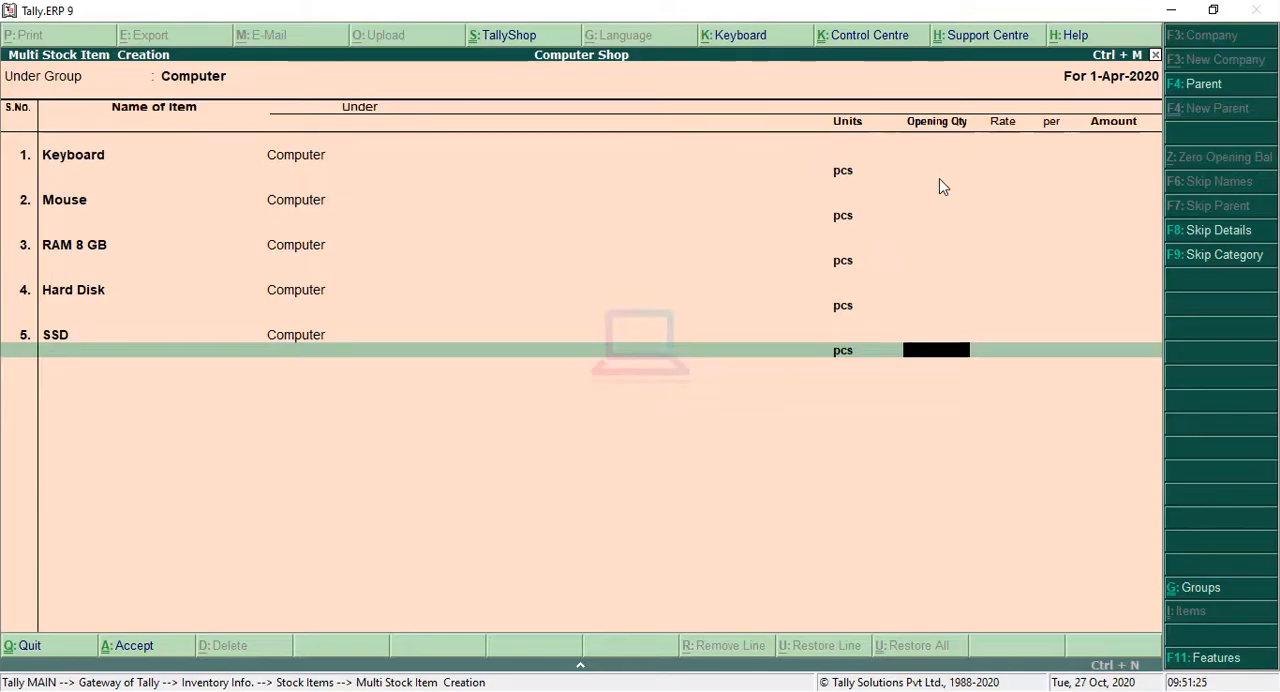
{"action": "key", "text": "Return"}
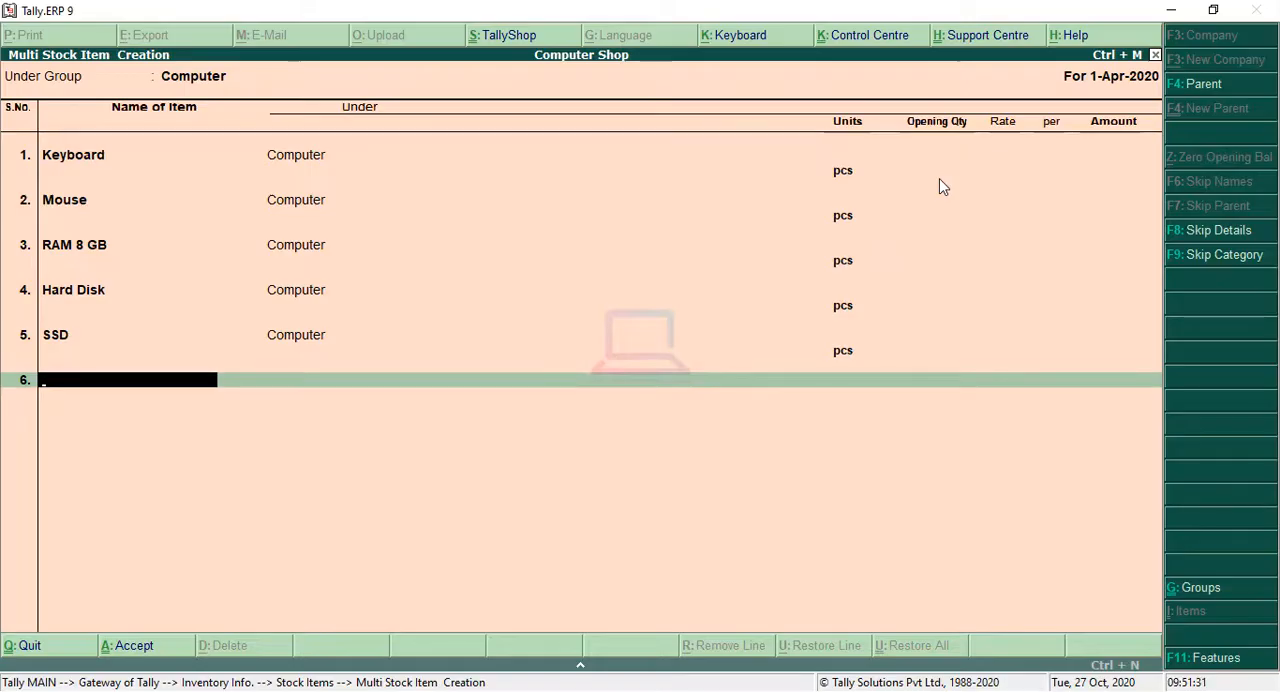
Step: Save the list of five stock items and return to the main Gateway menu
{"action": "key", "text": "Return"}
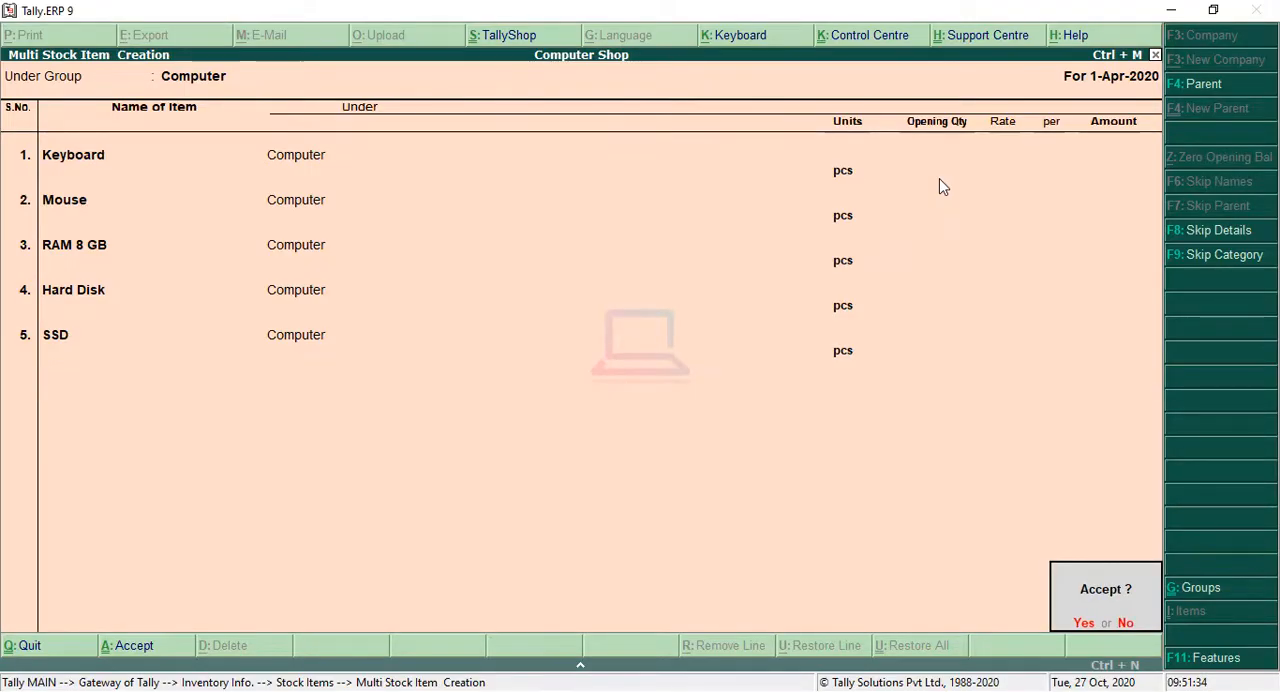
{"action": "key", "text": "Return"}
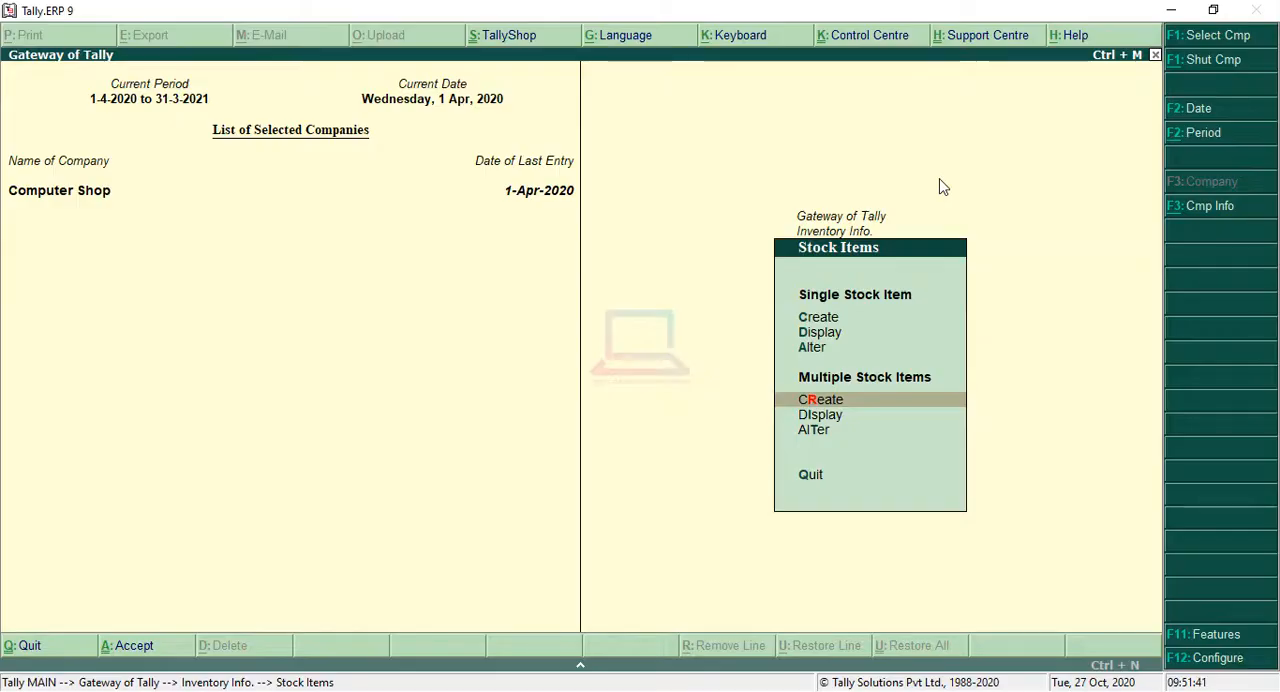
{"action": "key", "text": "Escape"}
{"action": "key", "text": "Escape"}
{"action": "key", "text": "n"}
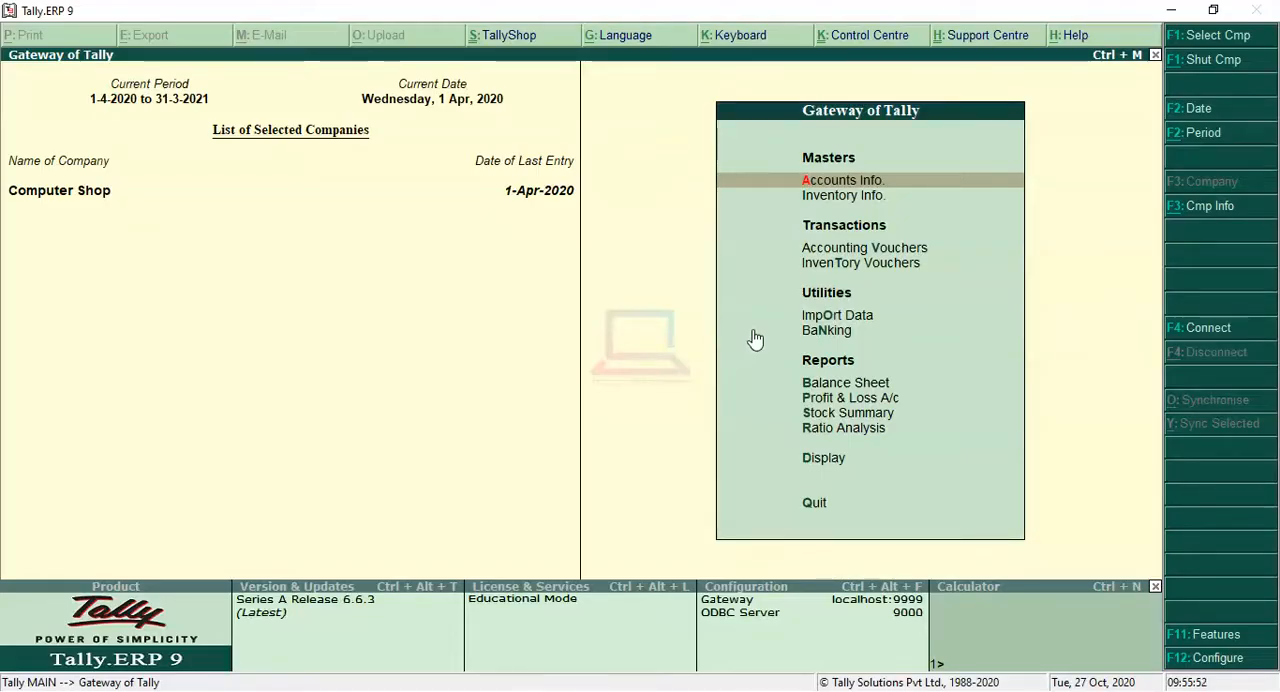
Step: Start a new Purchase voucher under Accounting Vouchers
{"action": "key", "text": "Down"}
{"action": "key", "text": "Down"}
{"action": "key", "text": "Down"}
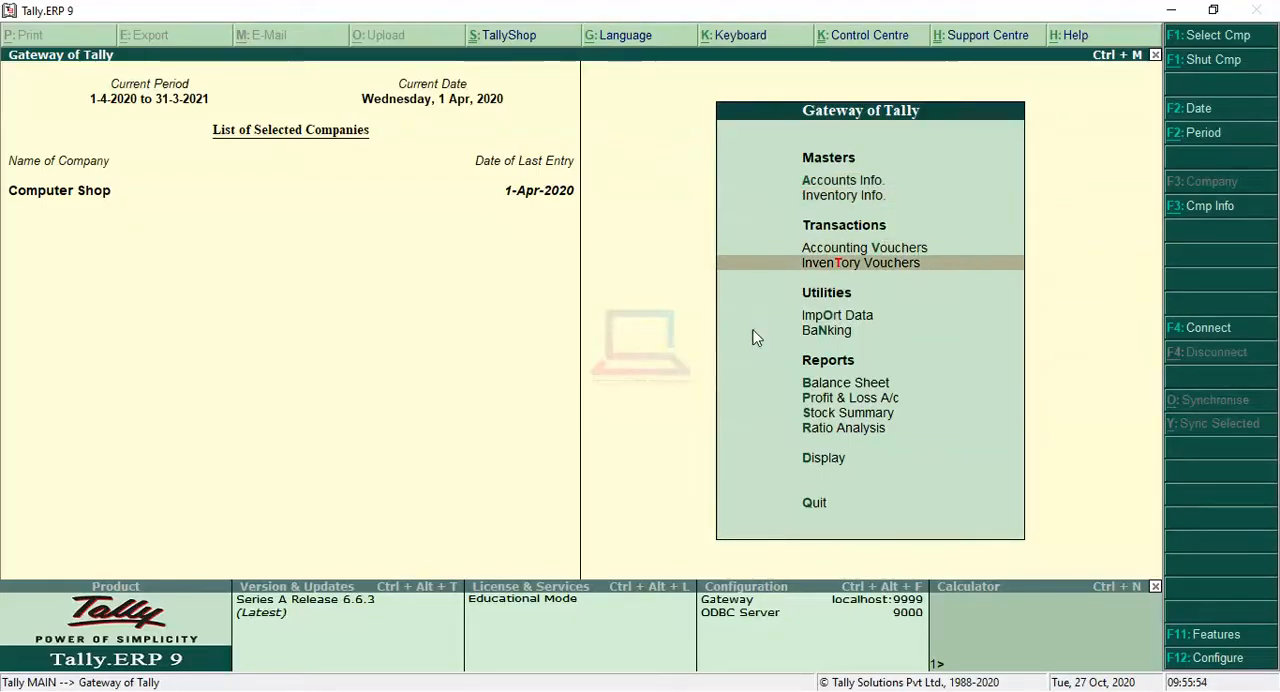
{"action": "key", "text": "Up"}
{"action": "key", "text": "Return"}
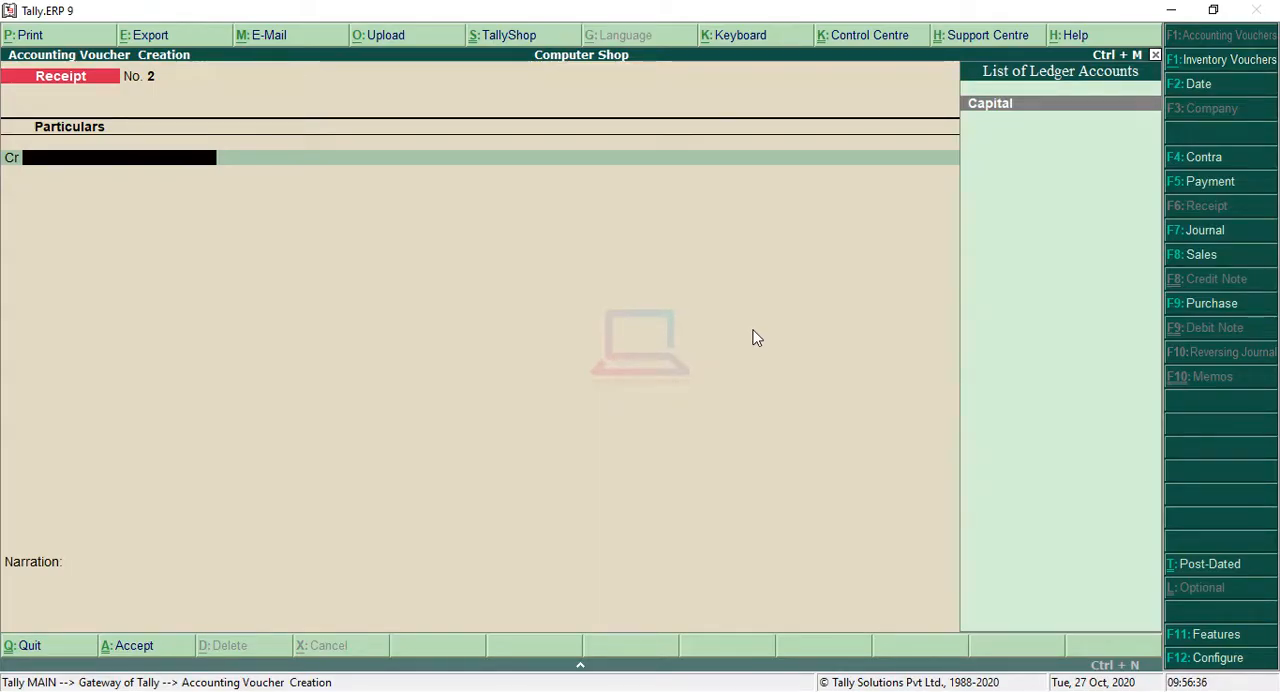
{"action": "left_click", "coordinate": [1204, 302]}
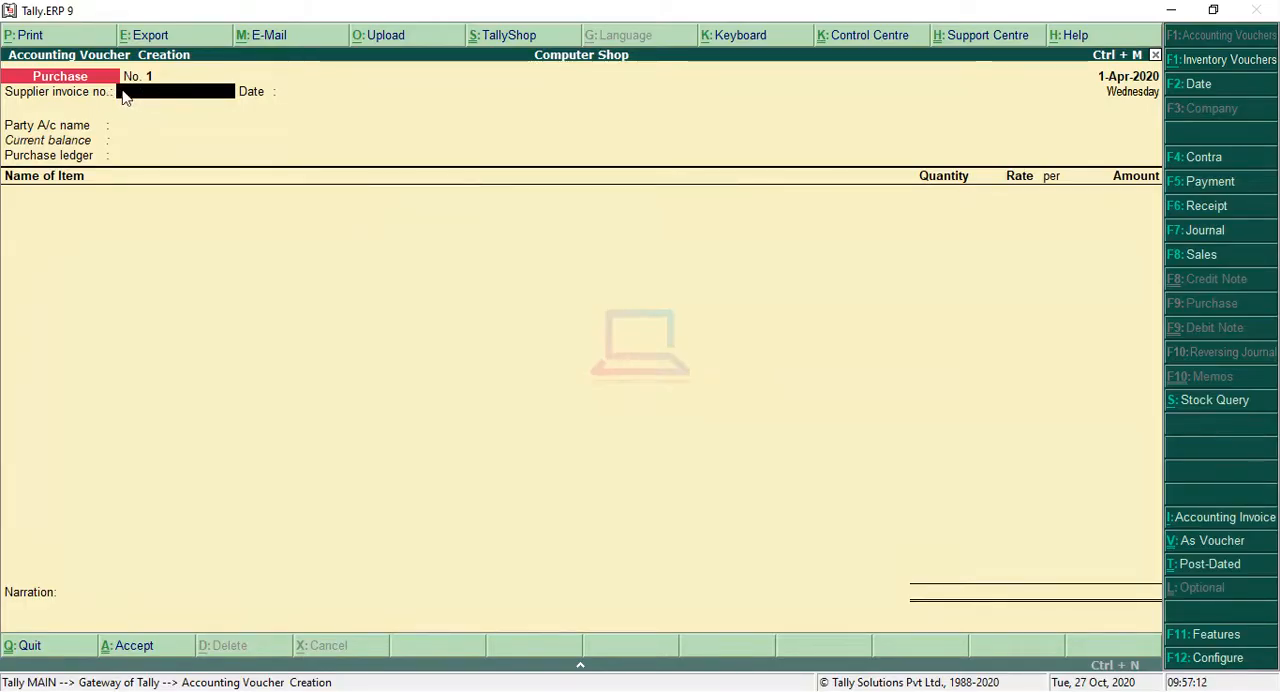
Step: Enter supplier invoice number 101 and keep 1-Apr-2020 as the invoice date
{"action": "type", "text": "101"}
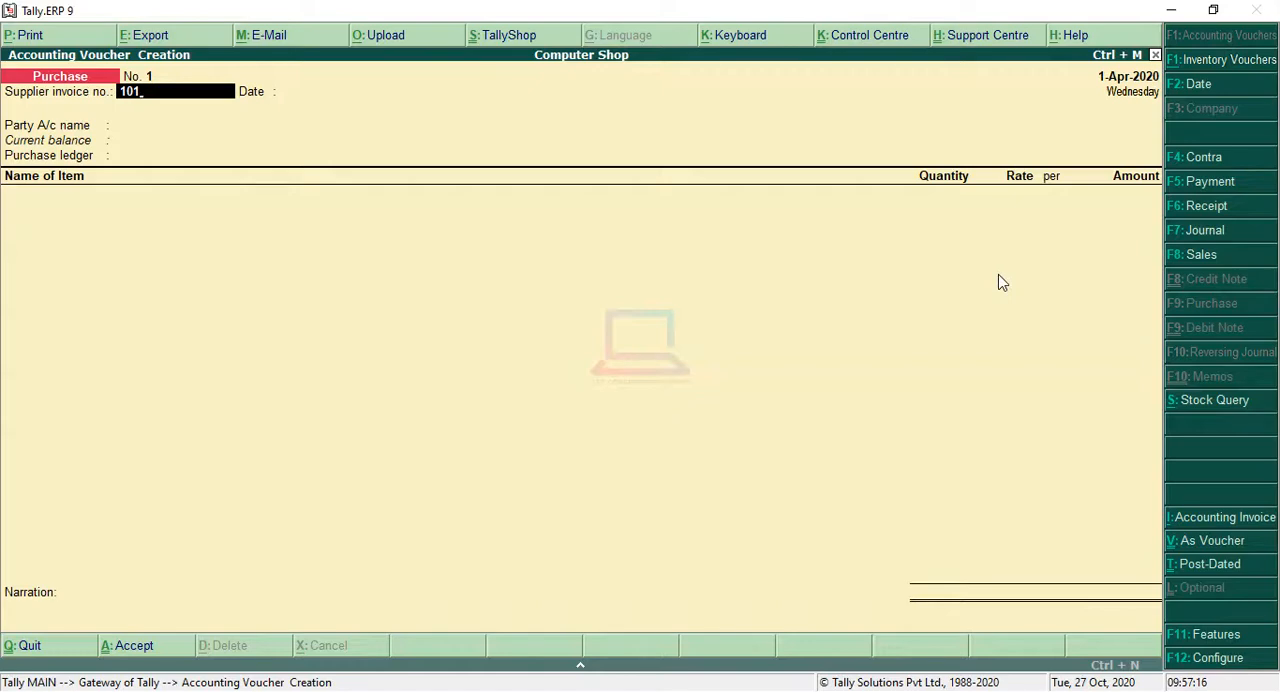
{"action": "key", "text": "Return"}
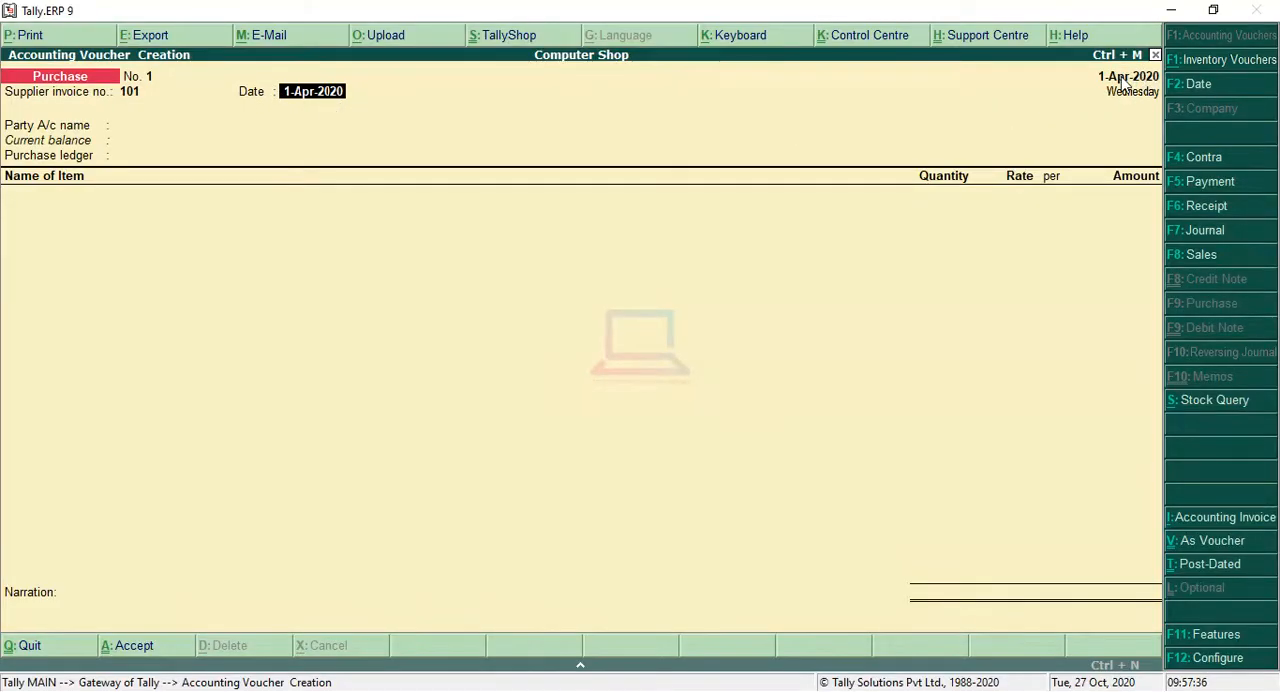
{"action": "key", "text": "Return"}
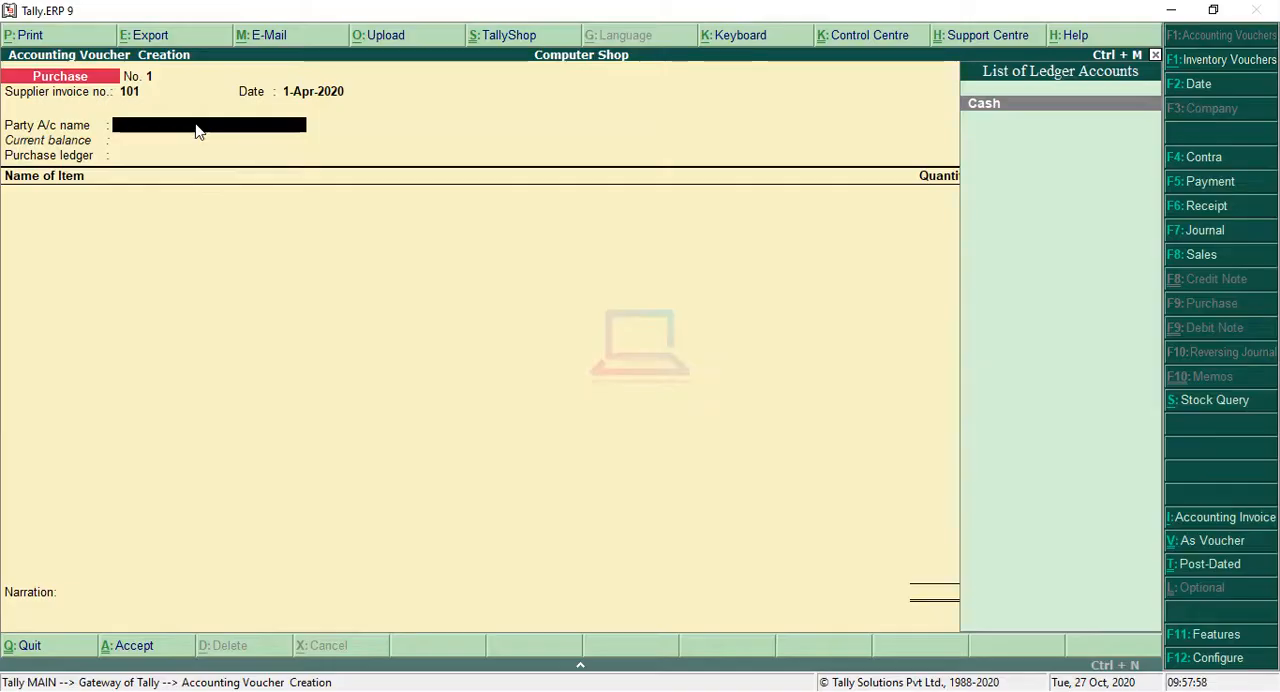
Step: Create a party ledger named Abc Ltd from within the voucher and place it under Sundry Creditors
{"action": "key", "text": "alt+c"}
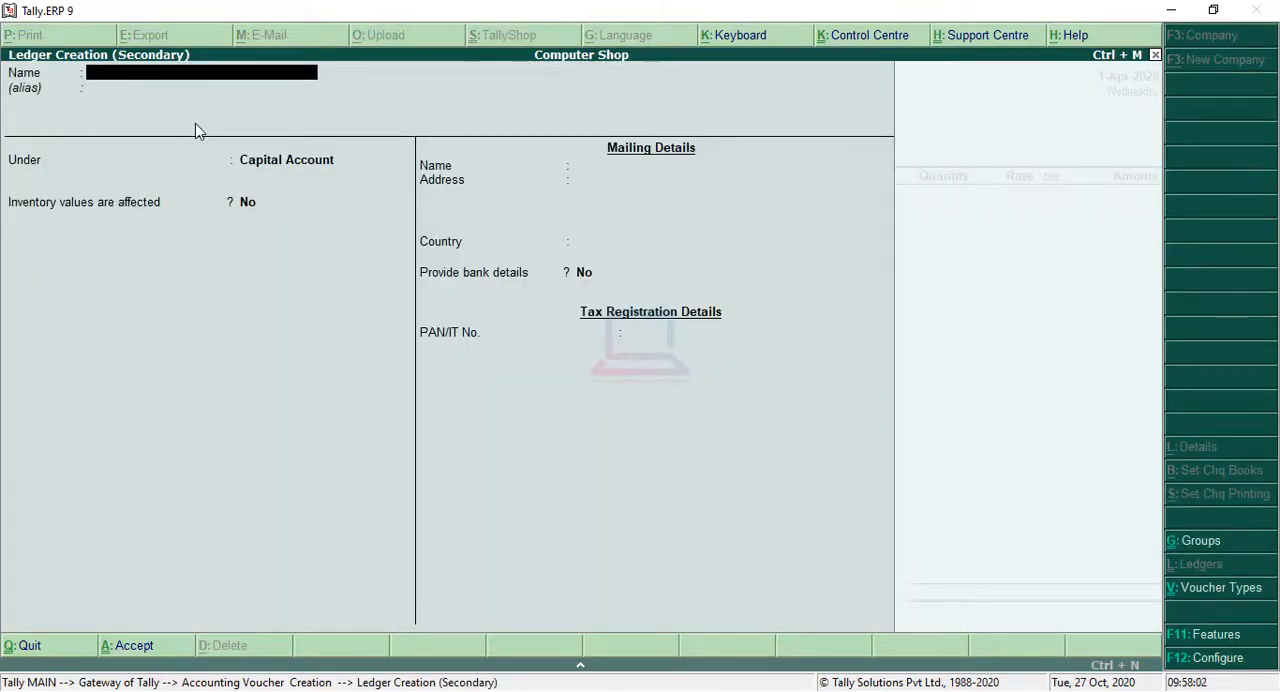
{"action": "type", "text": "Abc Ltd"}
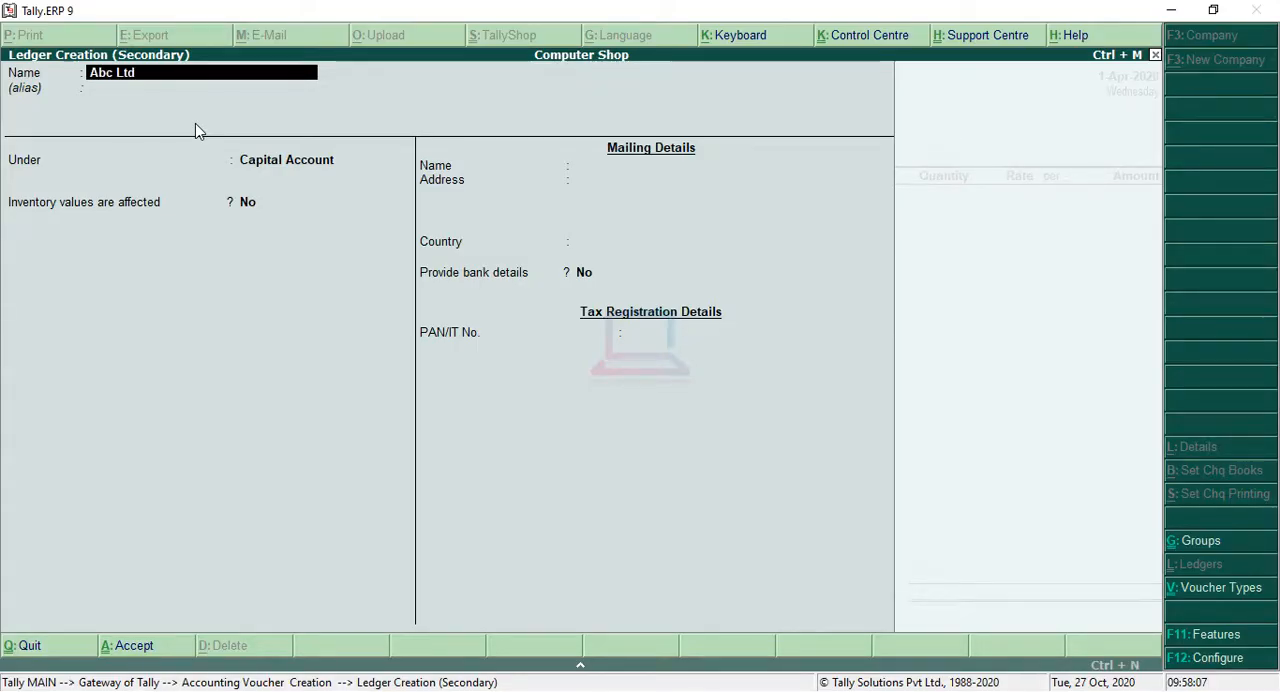
{"action": "key", "text": "Return"}
{"action": "key", "text": "Return"}
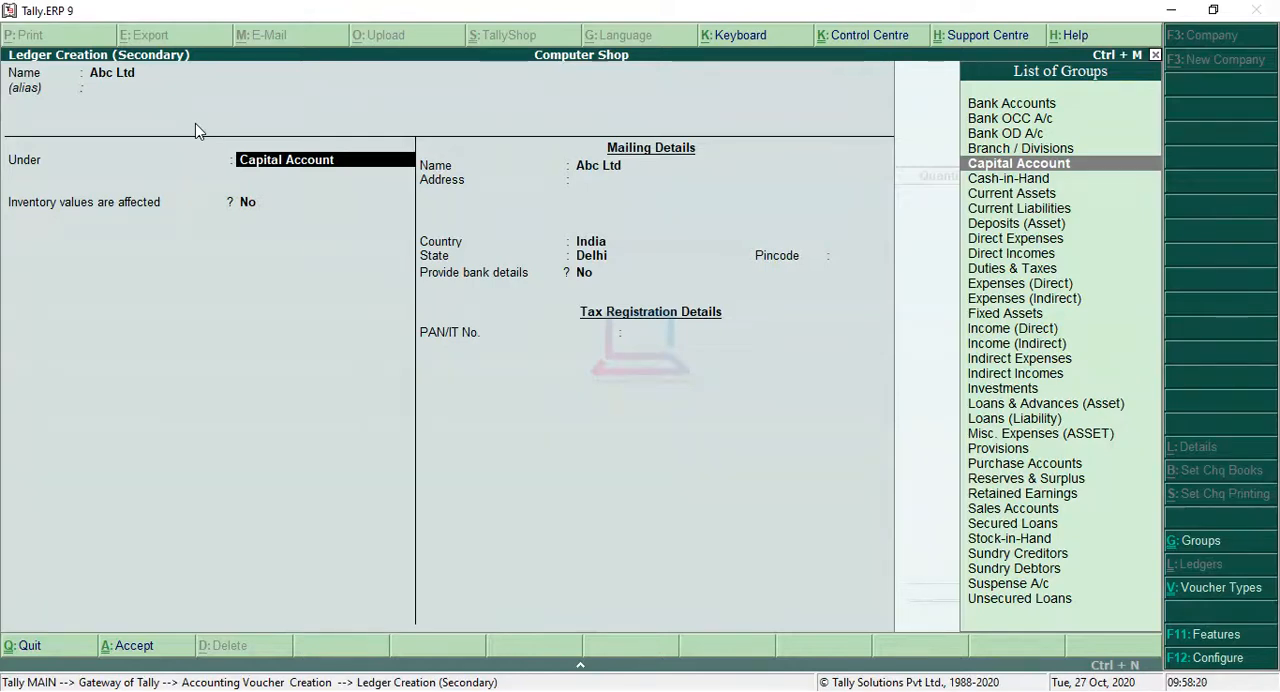
{"action": "type", "text": "S"}
{"action": "key", "text": "Down"}
{"action": "key", "text": "Down"}
{"action": "key", "text": "Down"}
{"action": "key", "text": "Return"}
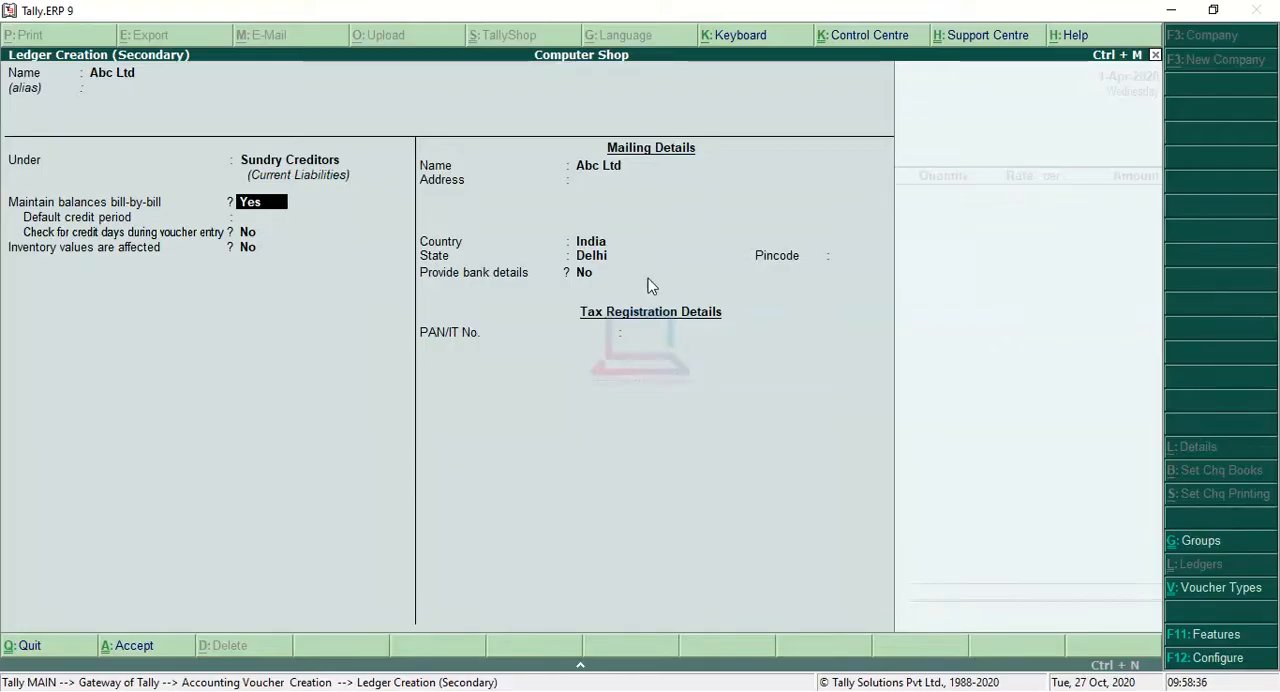
Step: Keep bill-by-bill balances on, leave the remaining ledger details at their defaults and save the Abc Ltd ledger
{"action": "key", "text": "Return"}
{"action": "key", "text": "Return"}
{"action": "key", "text": "Return"}
{"action": "key", "text": "Return"}
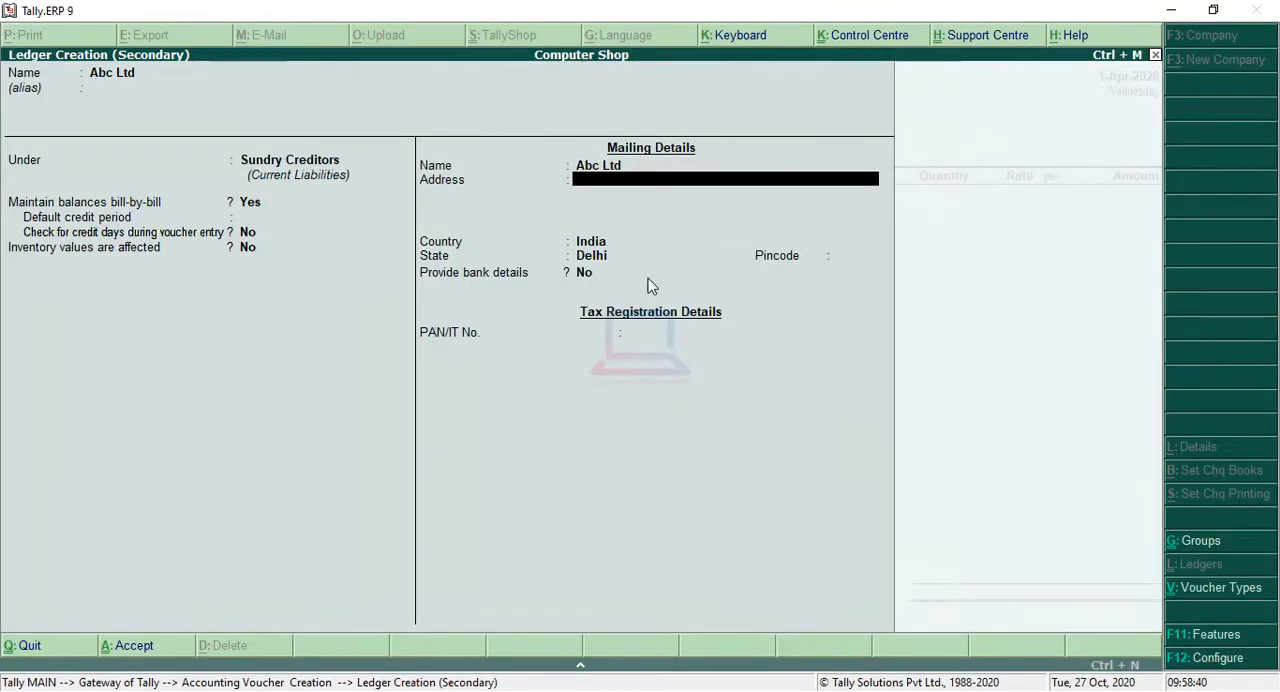
{"action": "key", "text": "Return"}
{"action": "key", "text": "Return"}
{"action": "key", "text": "Return"}
{"action": "key", "text": "Return"}
{"action": "key", "text": "Return"}
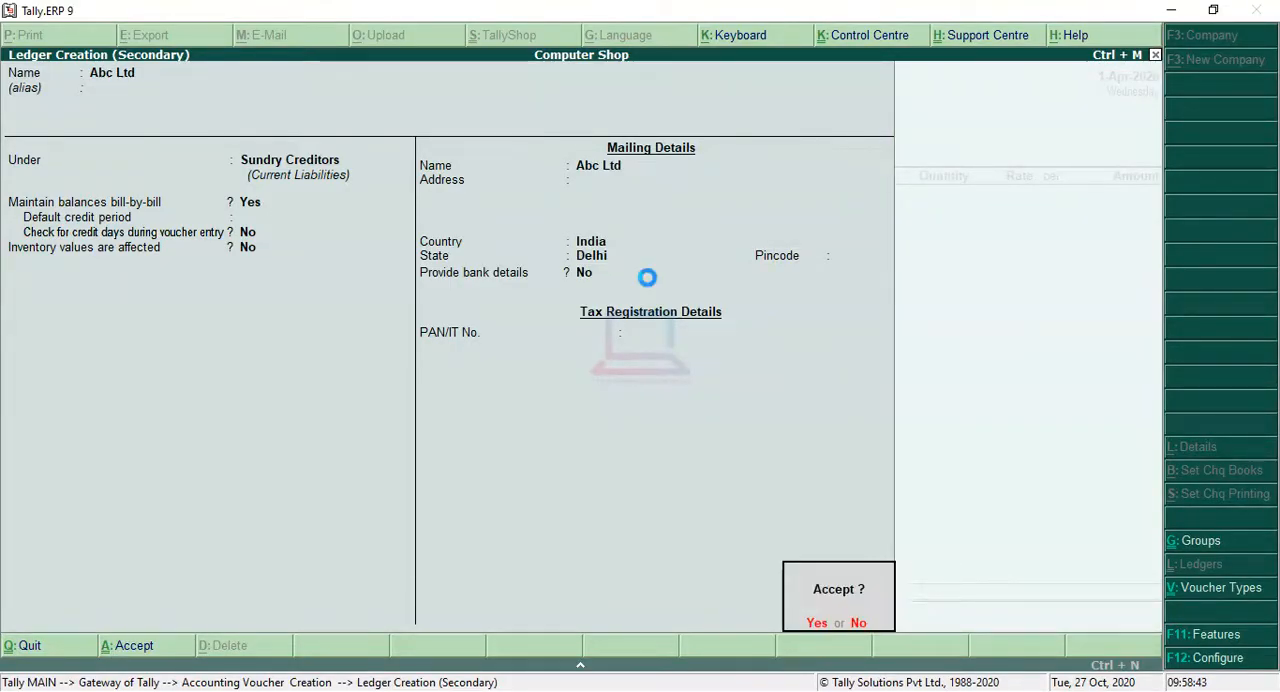
{"action": "key", "text": "Return"}
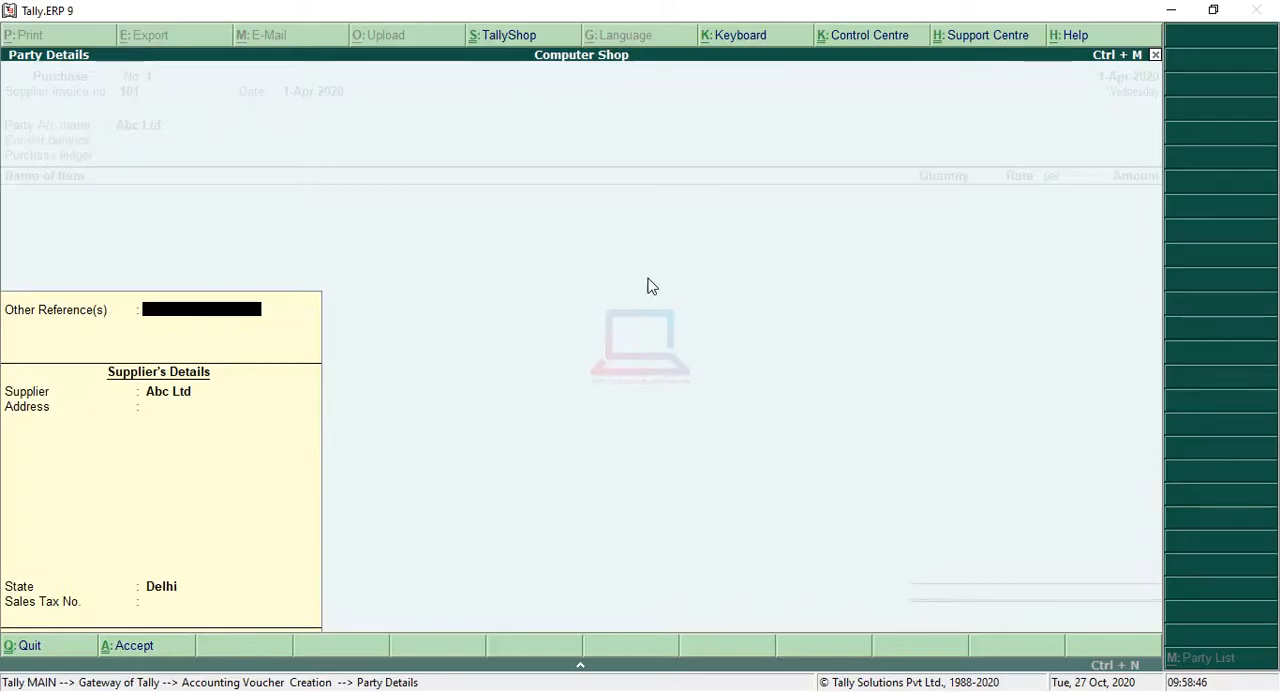
Step: Accept the supplier details for Abc Ltd, leaving the other reference and sales tax number blank
{"action": "key", "text": "Return"}
{"action": "key", "text": "Return"}
{"action": "key", "text": "Return"}
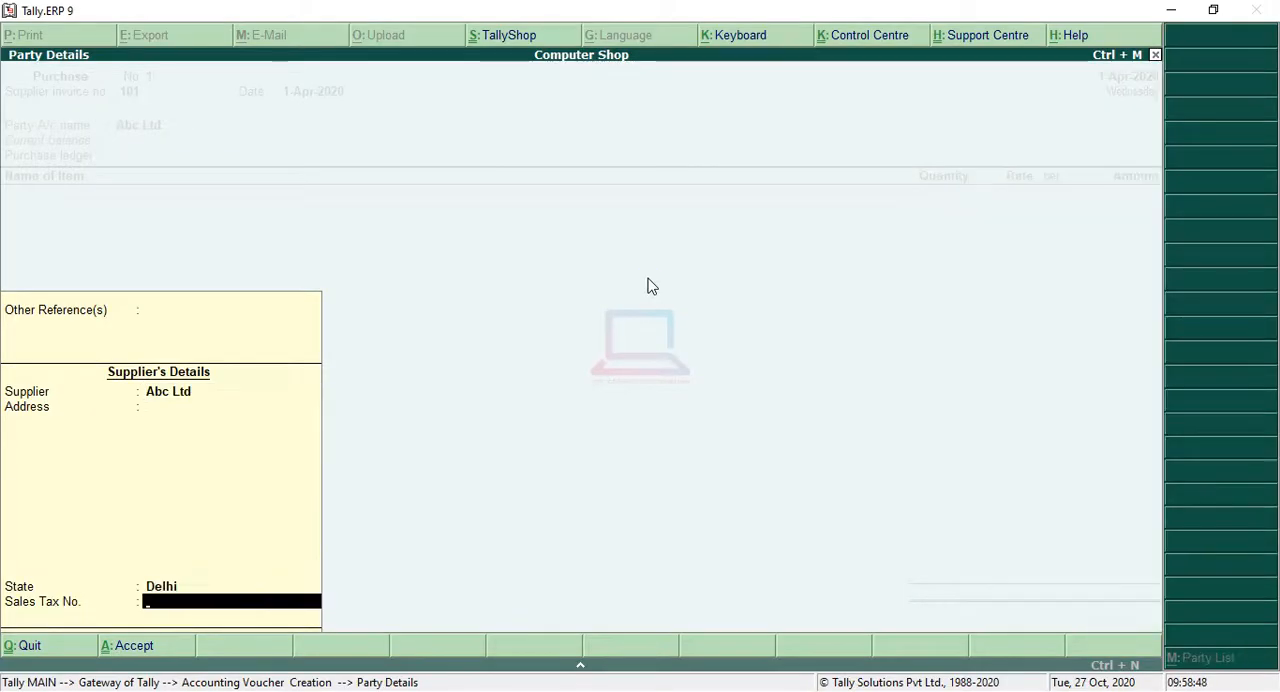
{"action": "key", "text": "Return"}
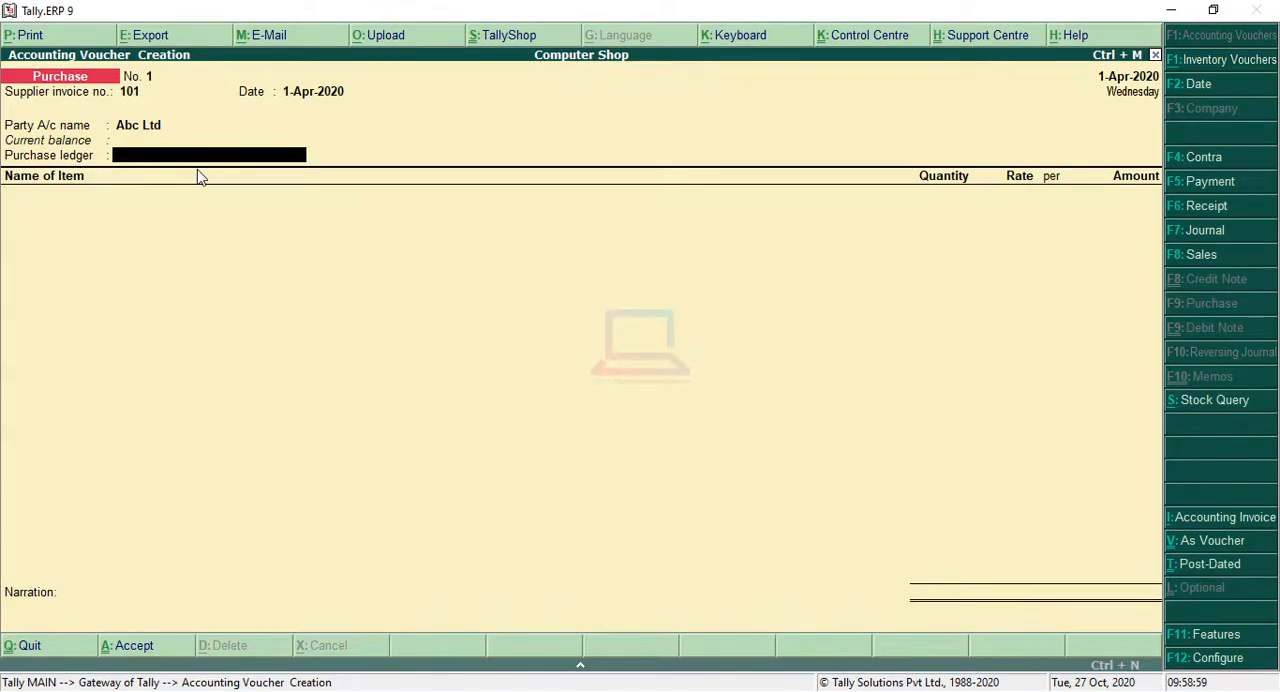
Step: Create and save a purchase ledger named Purchase under Purchase Accounts, with inventory values affected set to Yes
{"action": "key", "text": "alt+c"}
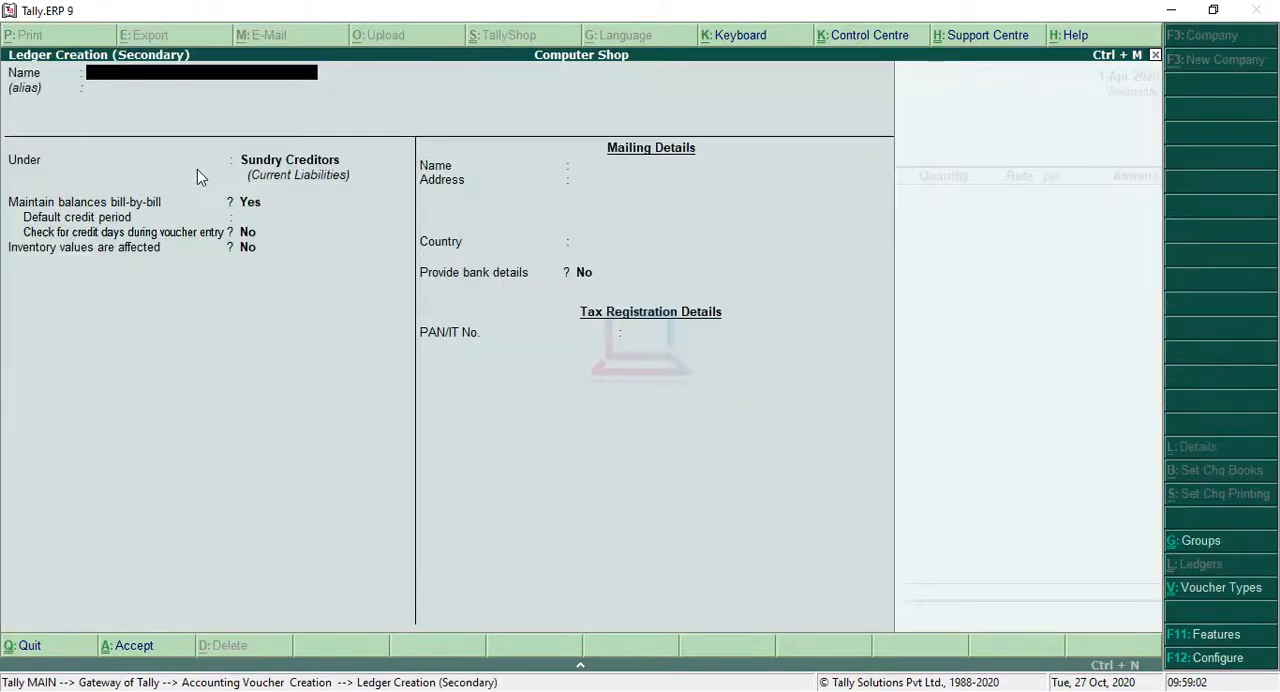
{"action": "type", "text": "Purchase"}
{"action": "key", "text": "Return"}
{"action": "key", "text": "Return"}
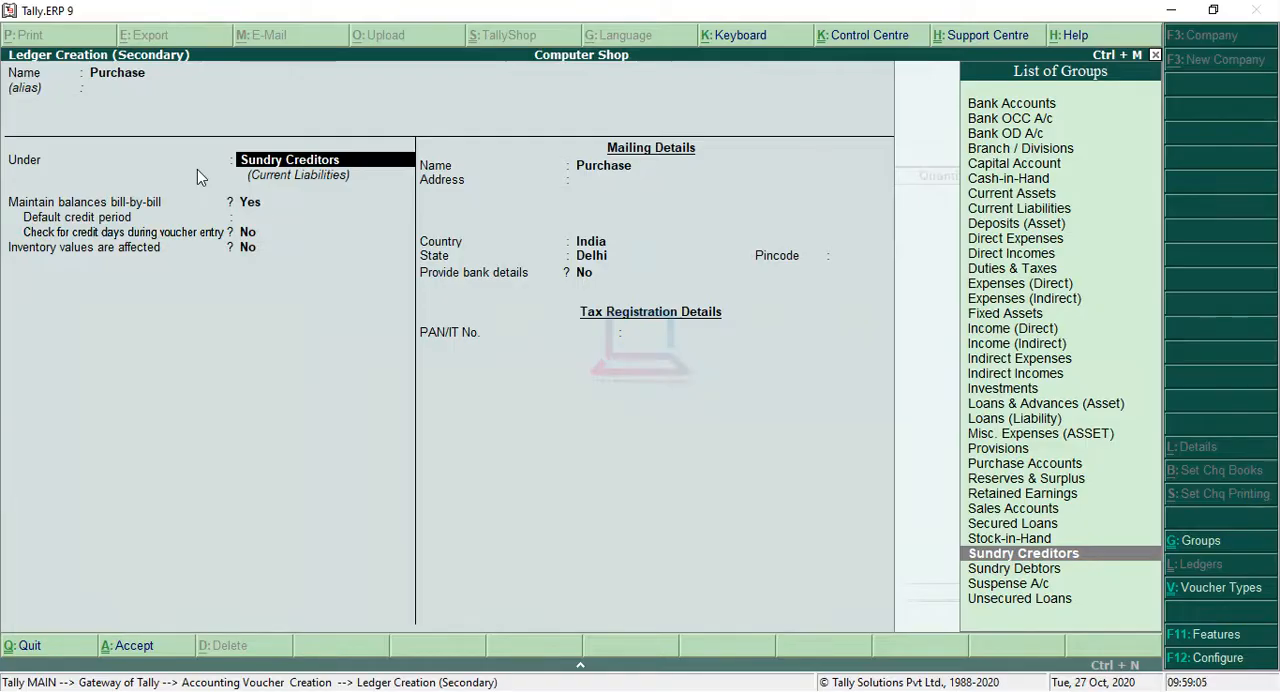
{"action": "type", "text": "Pu"}
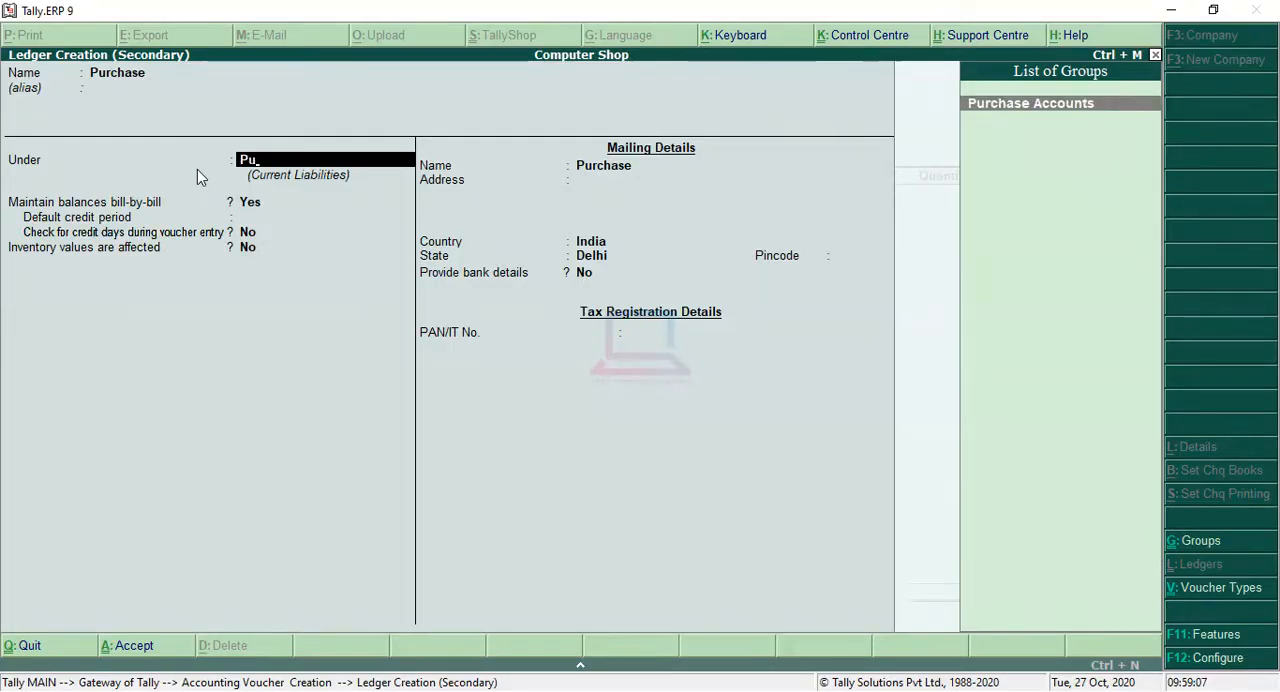
{"action": "key", "text": "Return"}
{"action": "key", "text": "Return"}
{"action": "key", "text": "Return"}
{"action": "key", "text": "Return"}
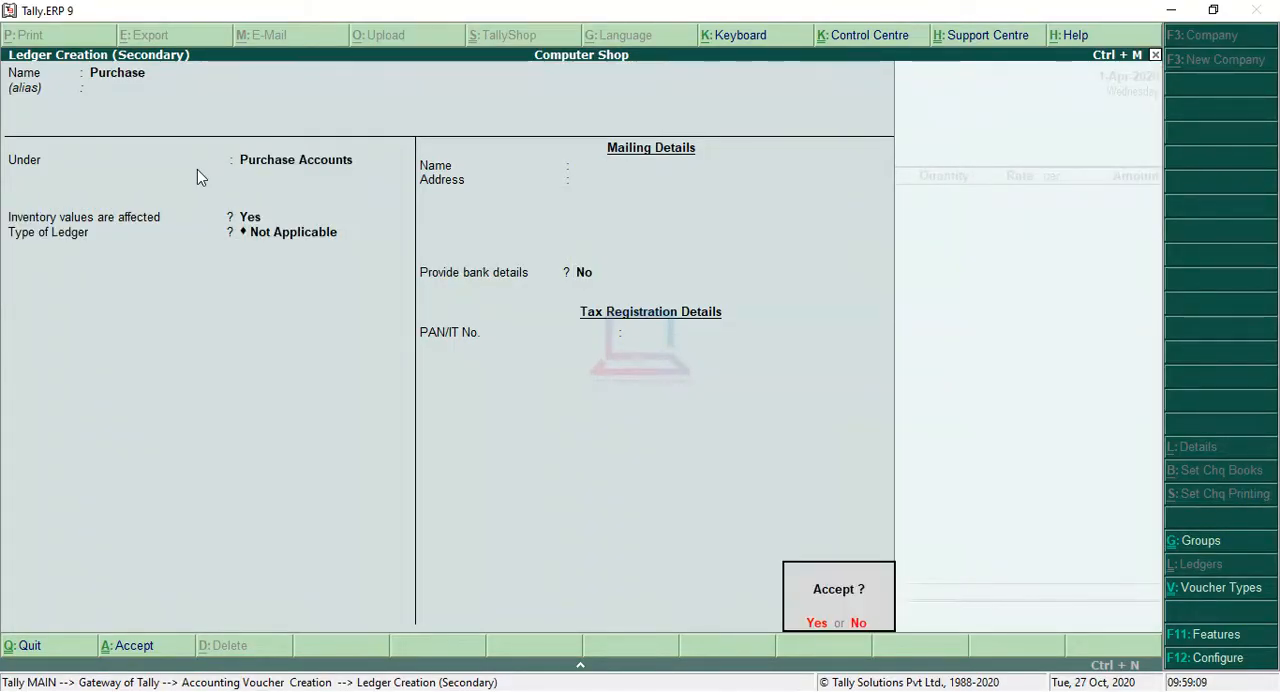
{"action": "key", "text": "Return"}
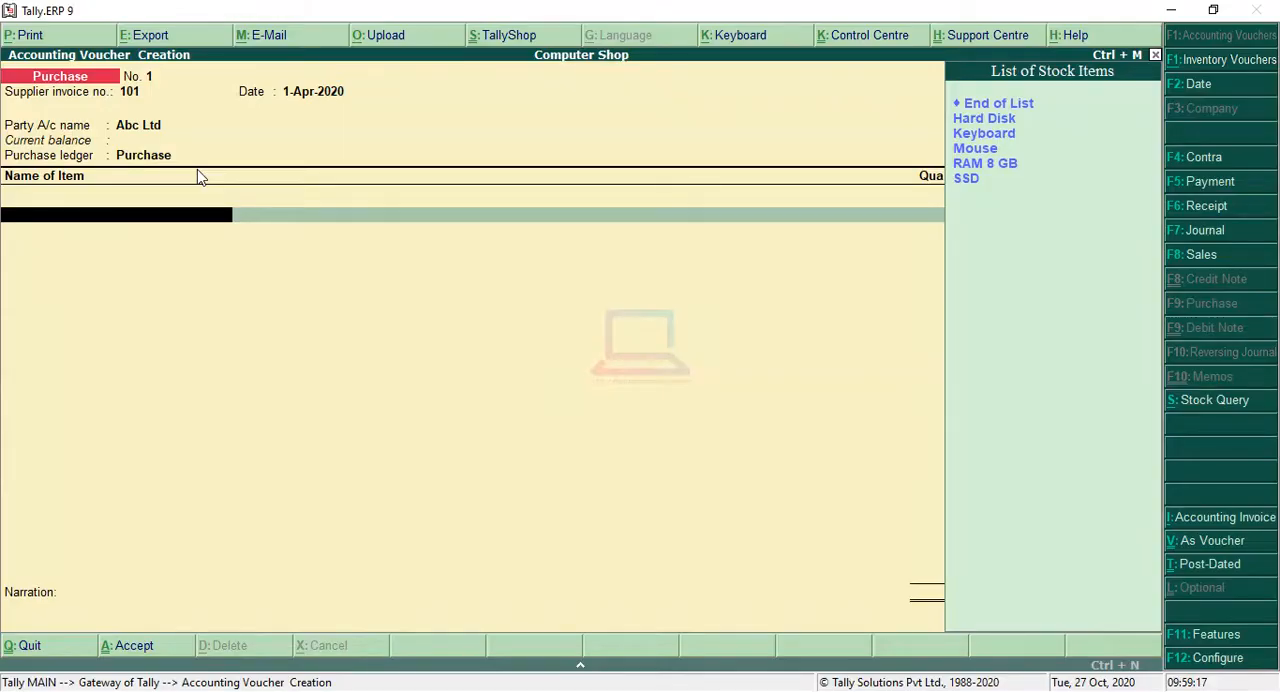
Step: Add Keyboard to the purchase voucher with a quantity of 10 pcs at a rate of 150 per piece
{"action": "key", "text": "Down"}
{"action": "key", "text": "Down"}
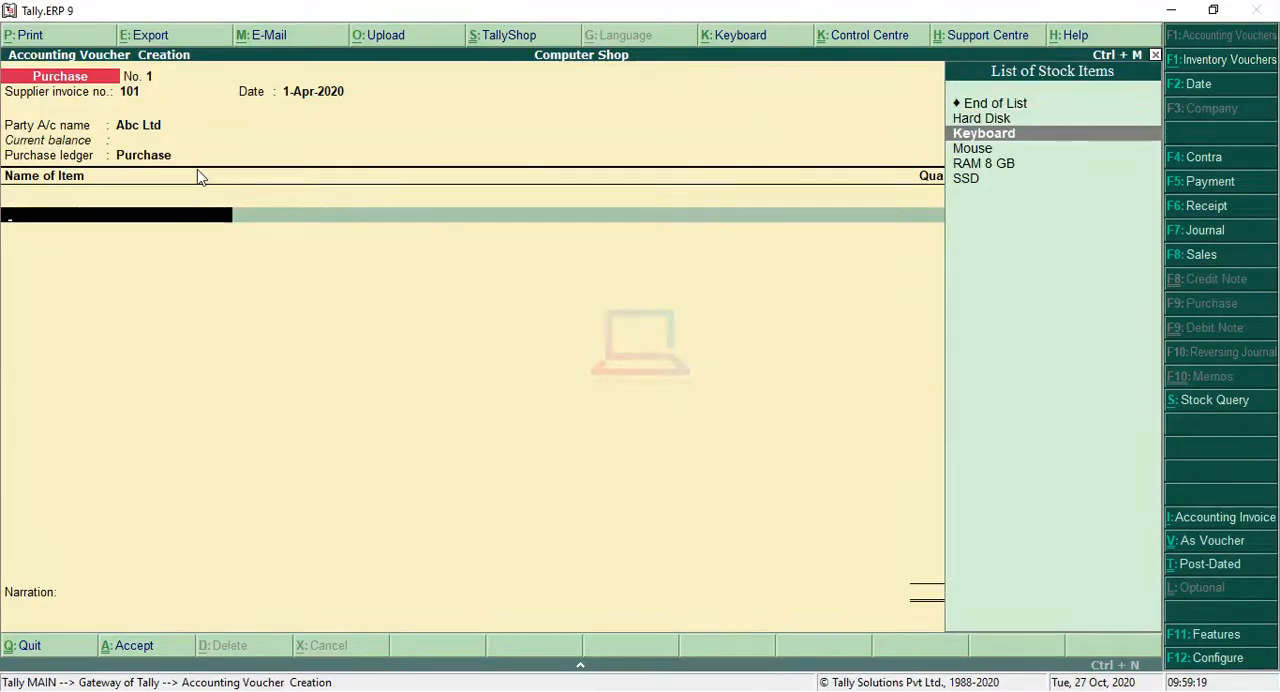
{"action": "key", "text": "Return"}
{"action": "type", "text": "10"}
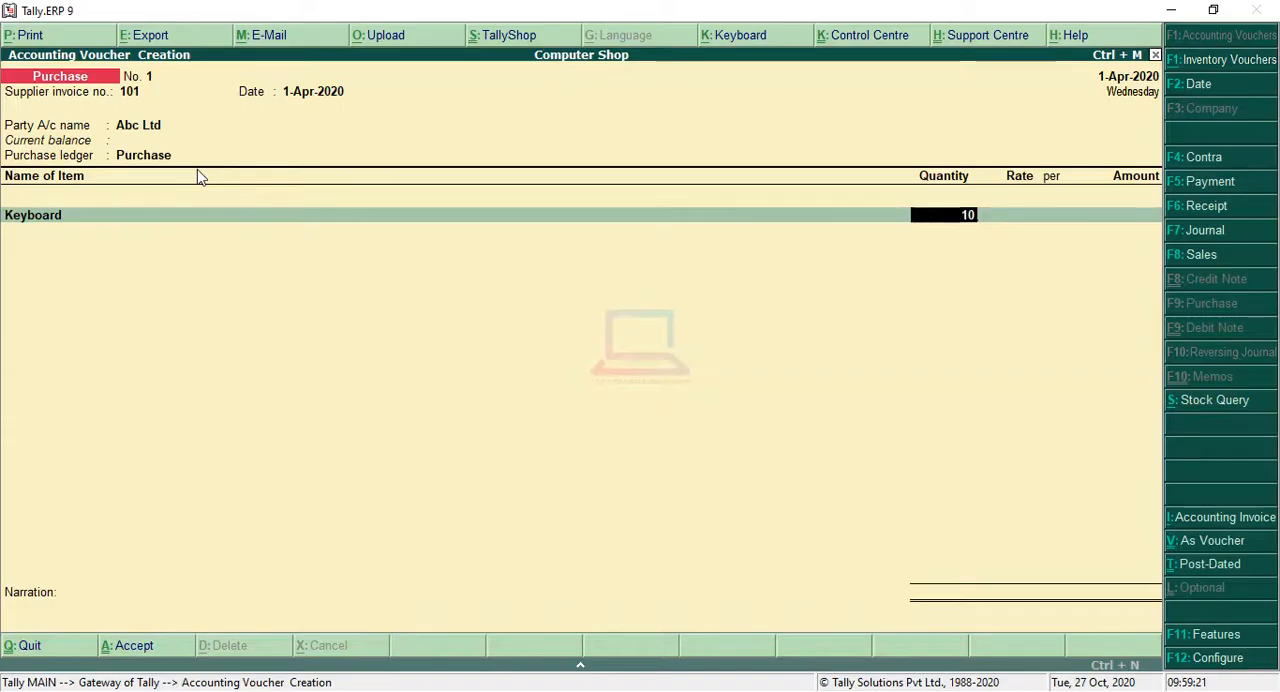
{"action": "key", "text": "Return"}
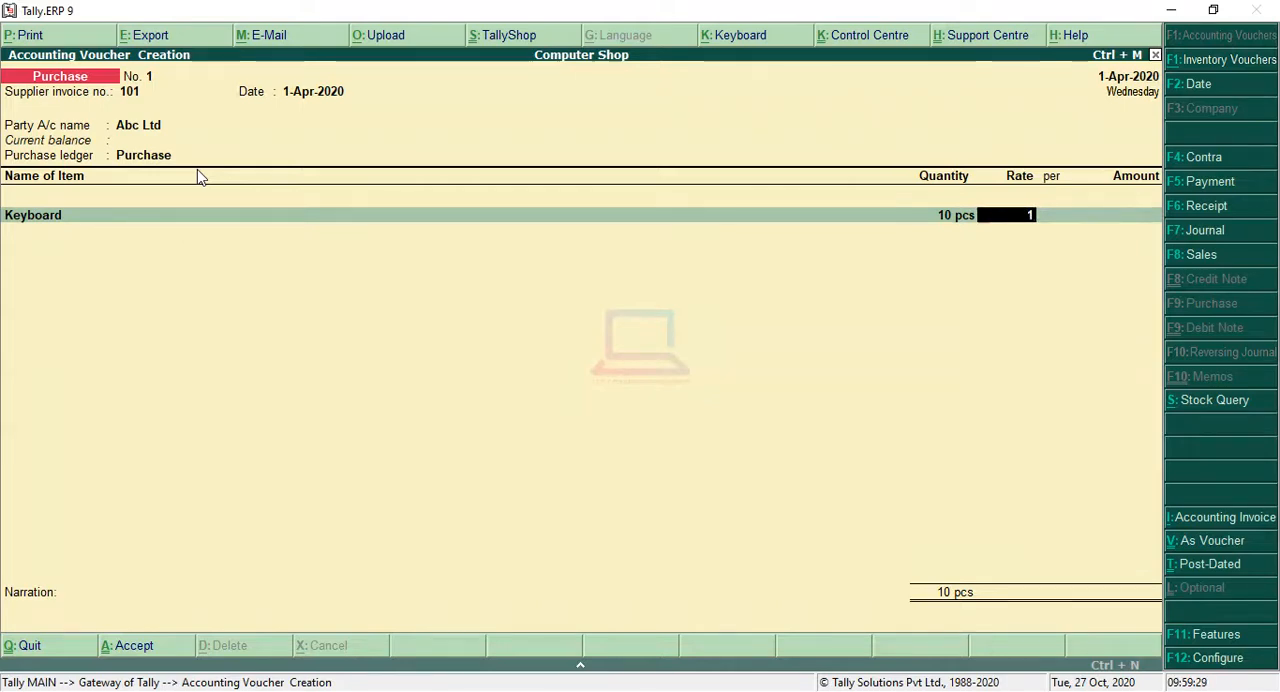
{"action": "type", "text": "8"}
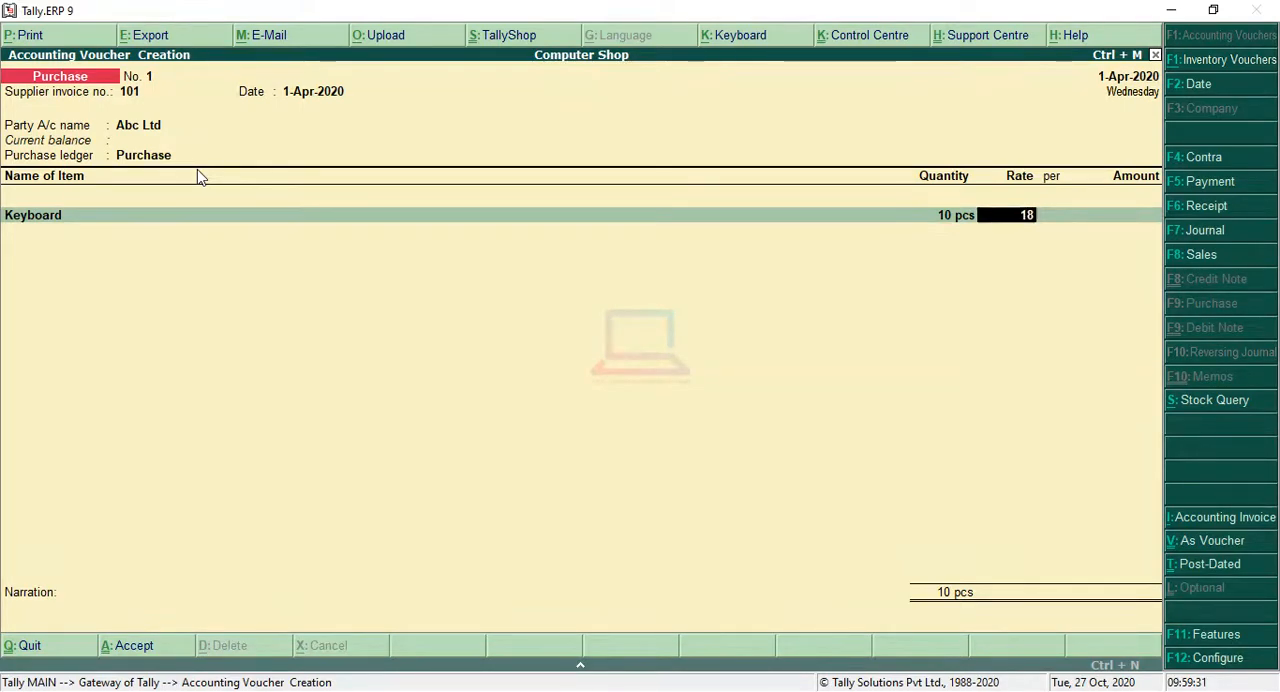
{"action": "type", "text": "50"}
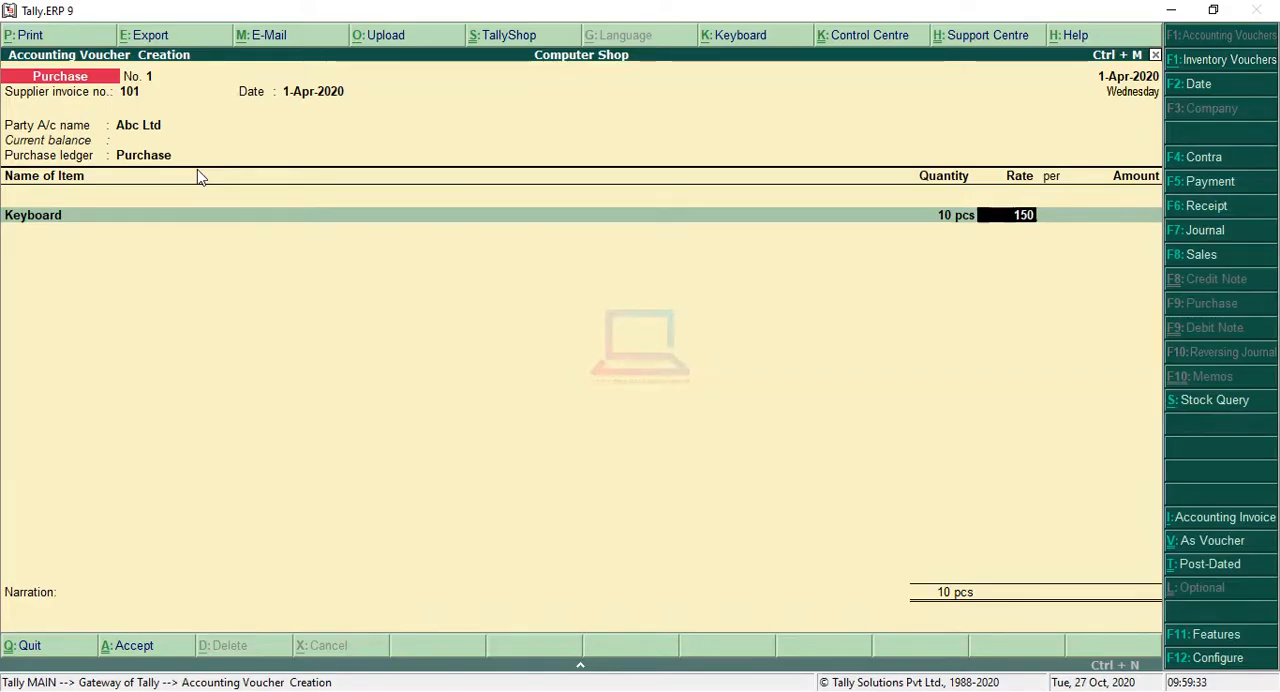
{"action": "key", "text": "Return"}
{"action": "key", "text": "Return"}
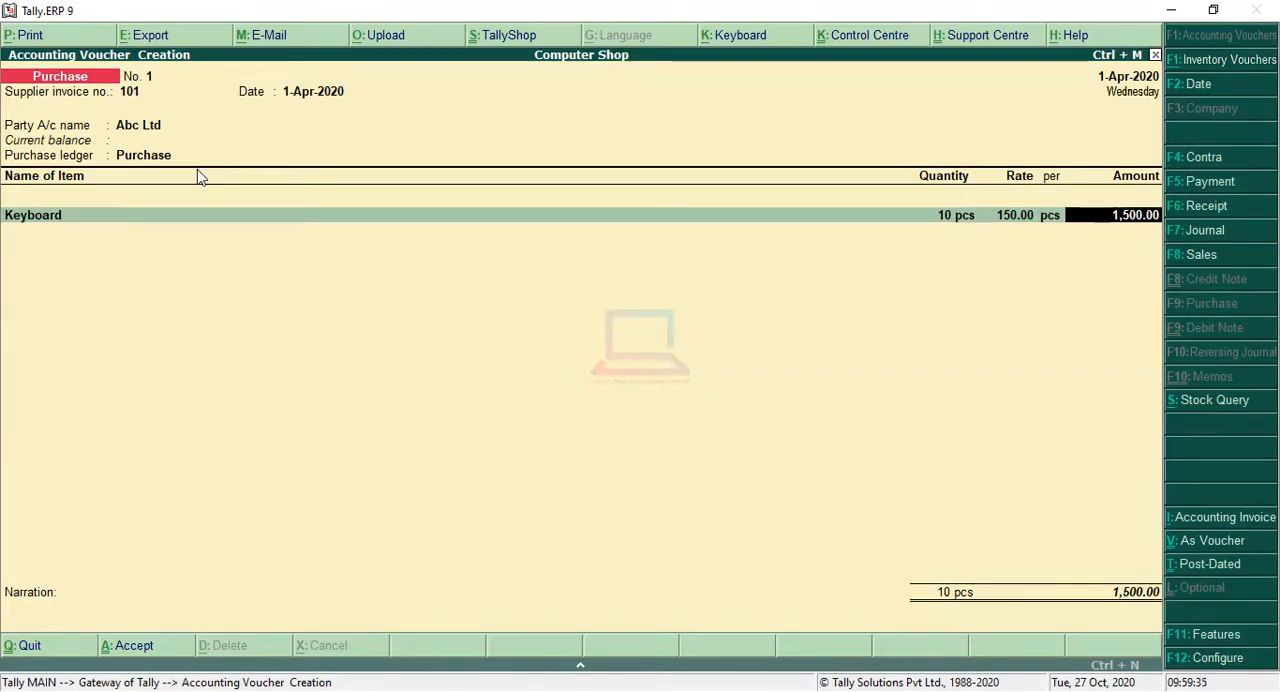
{"action": "key", "text": "Return"}
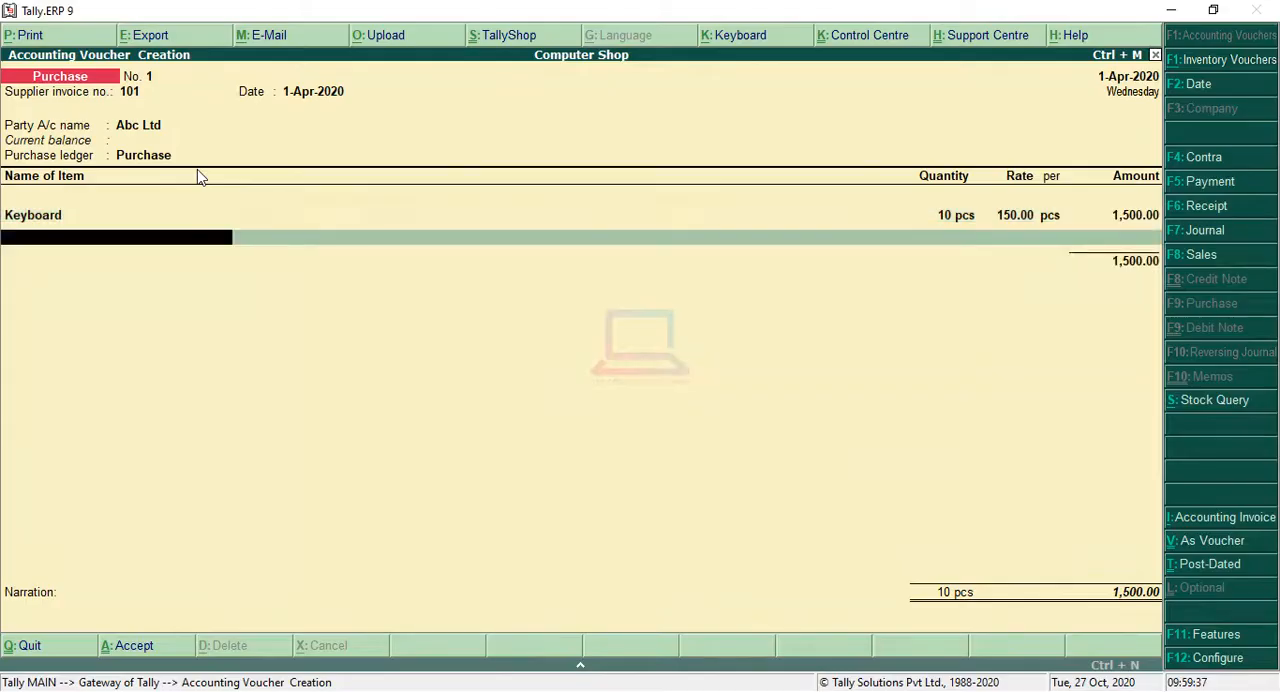
Step: Add Mouse as the second purchase item with a quantity of 10 pcs at a rate of 80 per piece
{"action": "key", "text": "Down"}
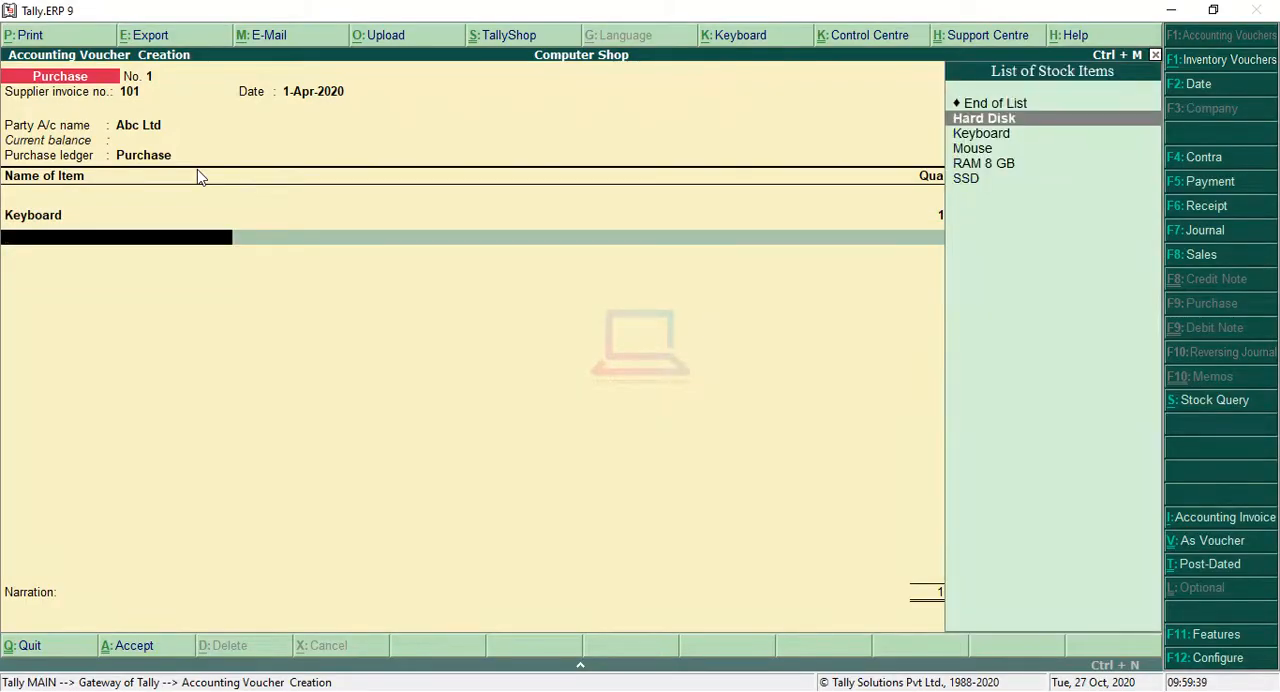
{"action": "key", "text": "Down"}
{"action": "key", "text": "Down"}
{"action": "key", "text": "Return"}
{"action": "type", "text": "10"}
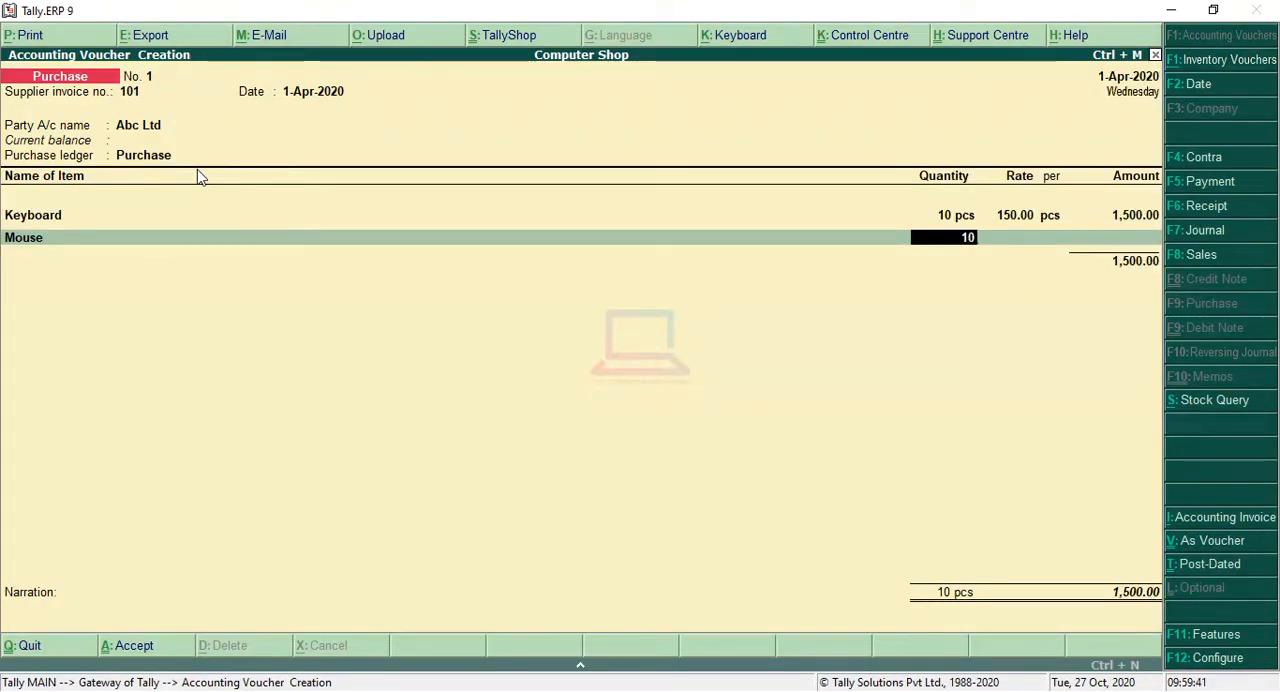
{"action": "key", "text": "Return"}
{"action": "type", "text": "80"}
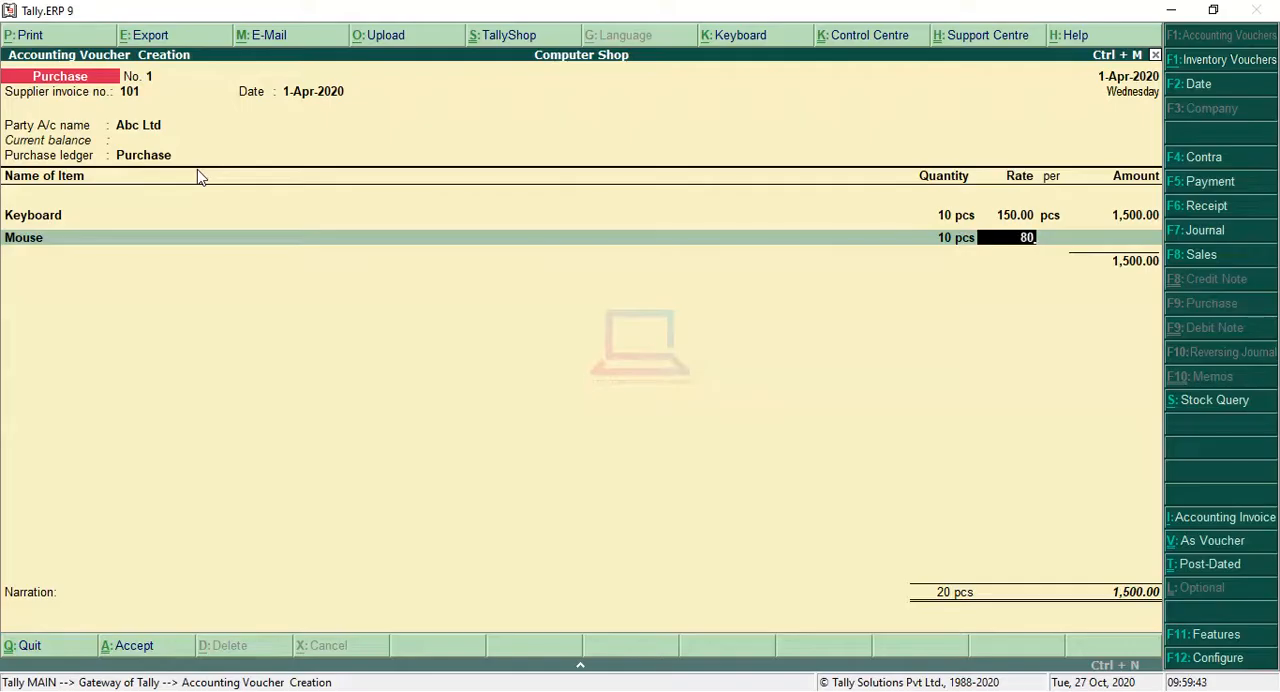
{"action": "key", "text": "Return"}
{"action": "key", "text": "Return"}
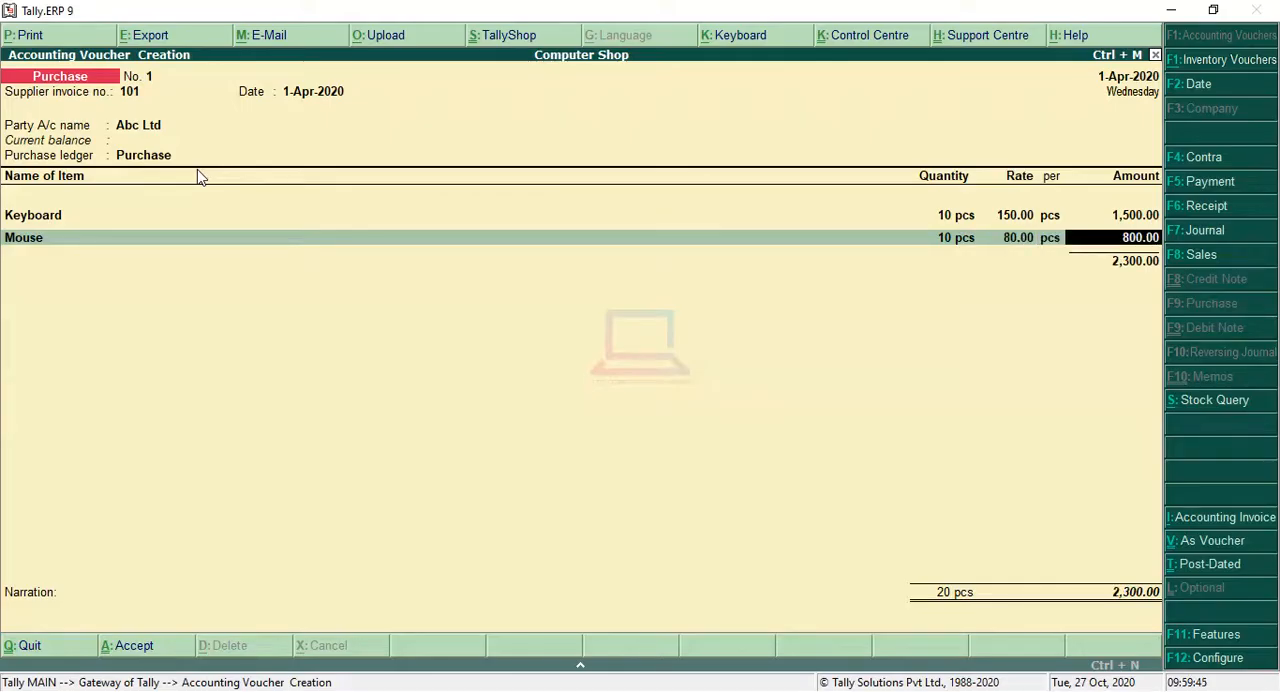
{"action": "key", "text": "Return"}
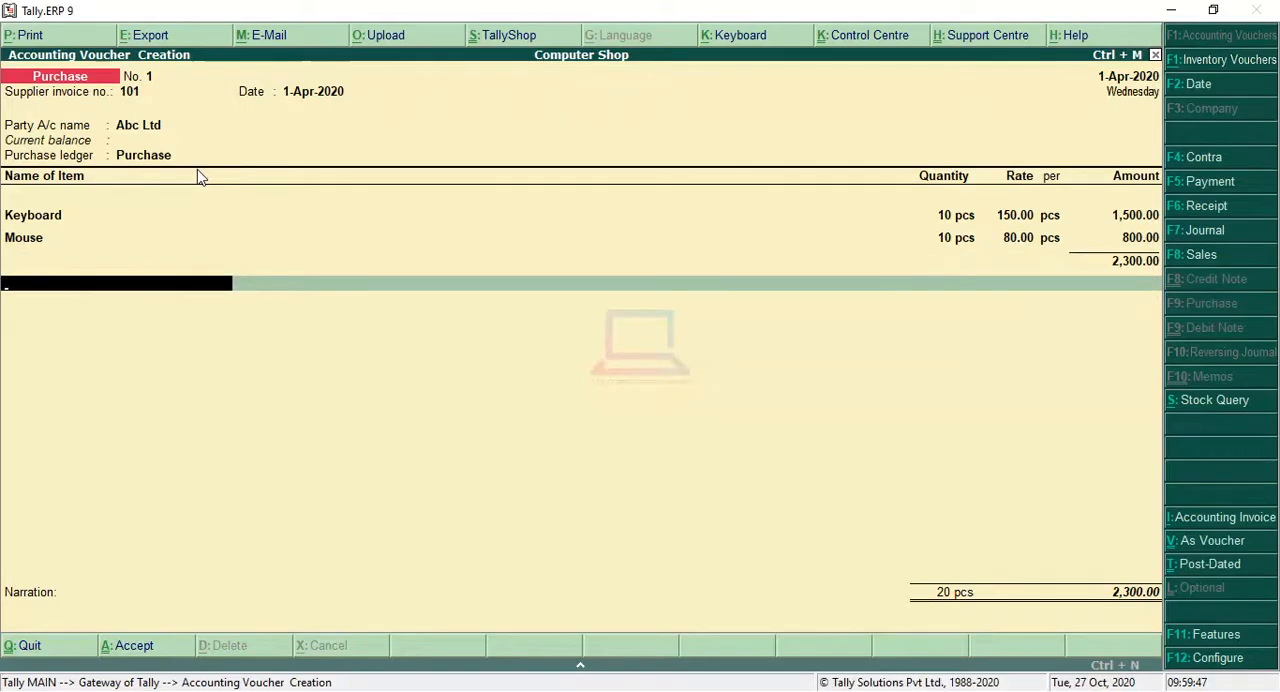
Step: End the item list, save the Abc Ltd purchase voucher with no narration, and leave voucher entry
{"action": "key", "text": "Return"}
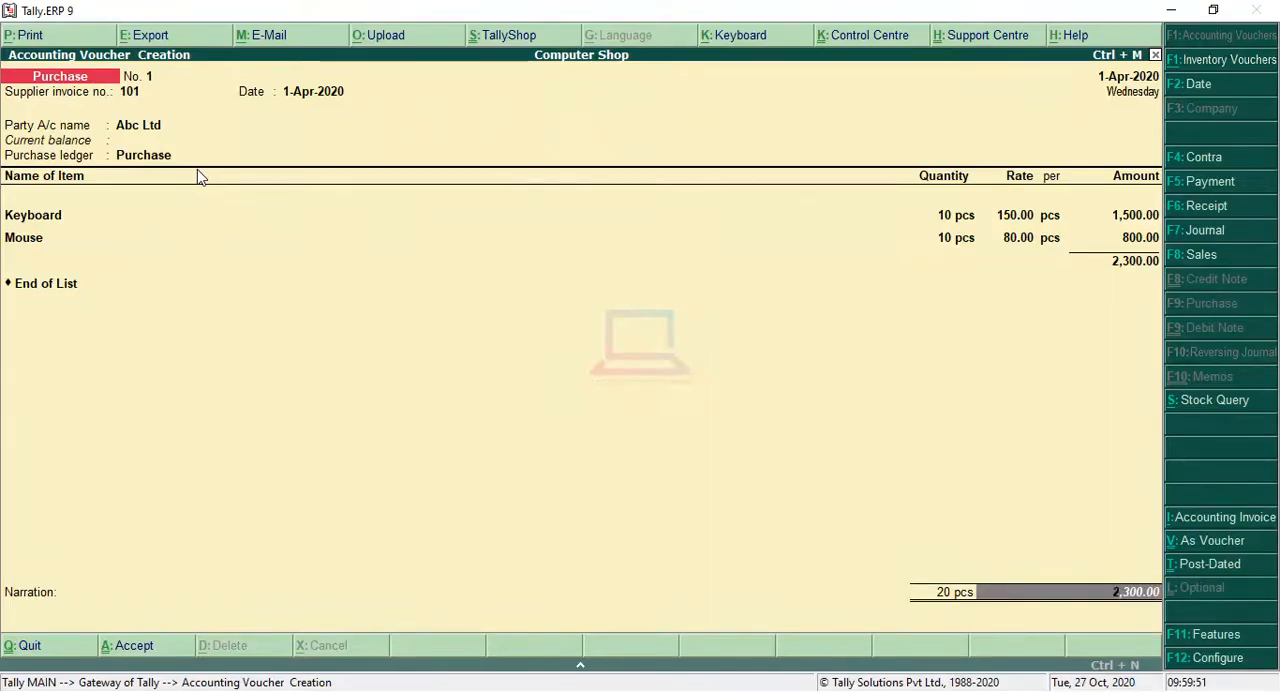
{"action": "key", "text": "Return"}
{"action": "key", "text": "Return"}
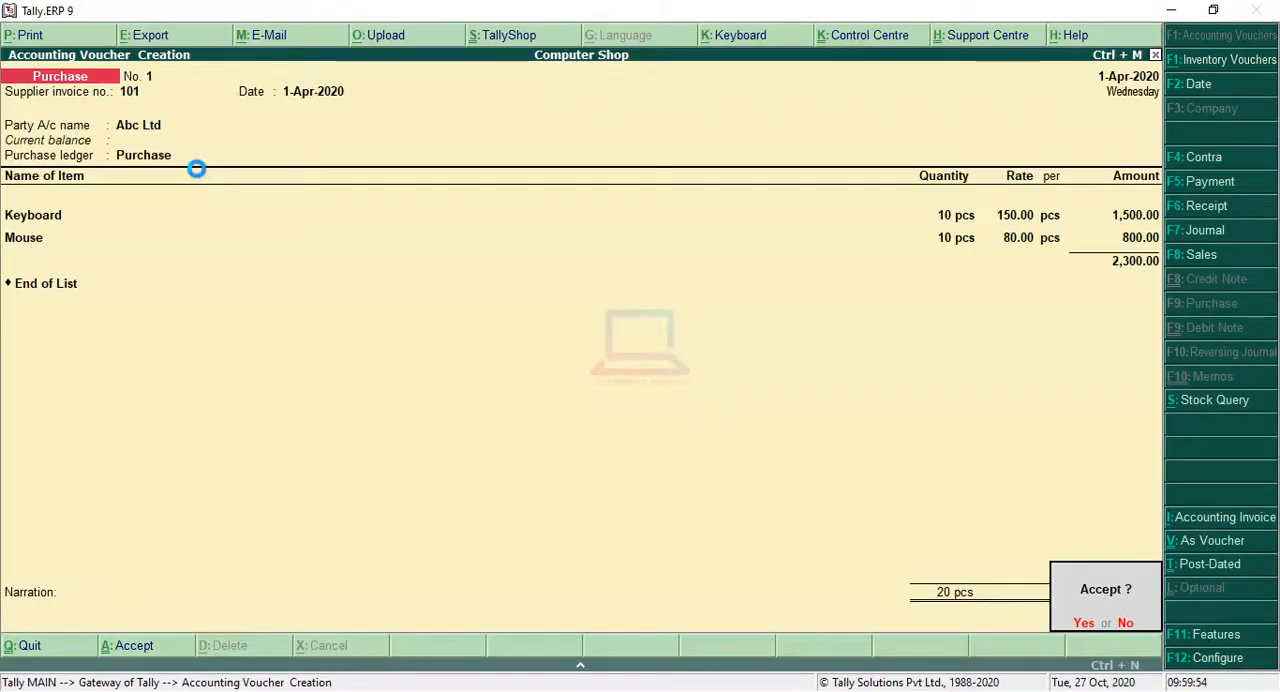
{"action": "key", "text": "Return"}
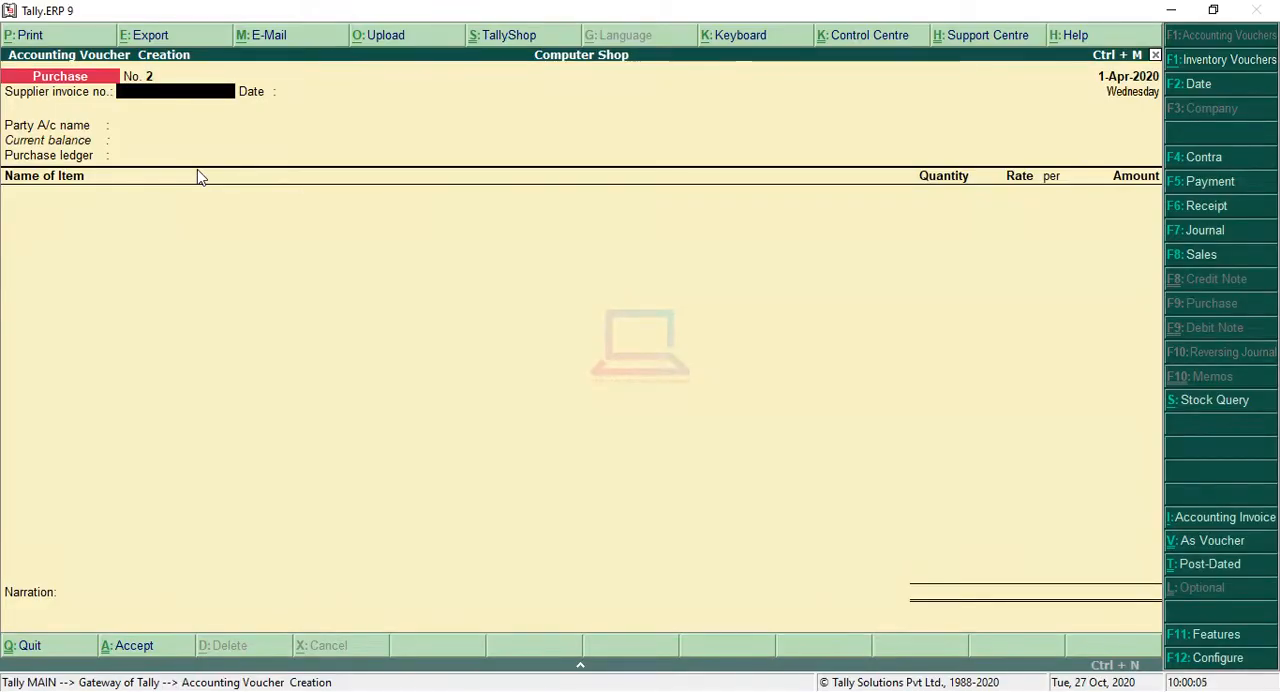
{"action": "key", "text": "Escape"}
{"action": "key", "text": "Return"}
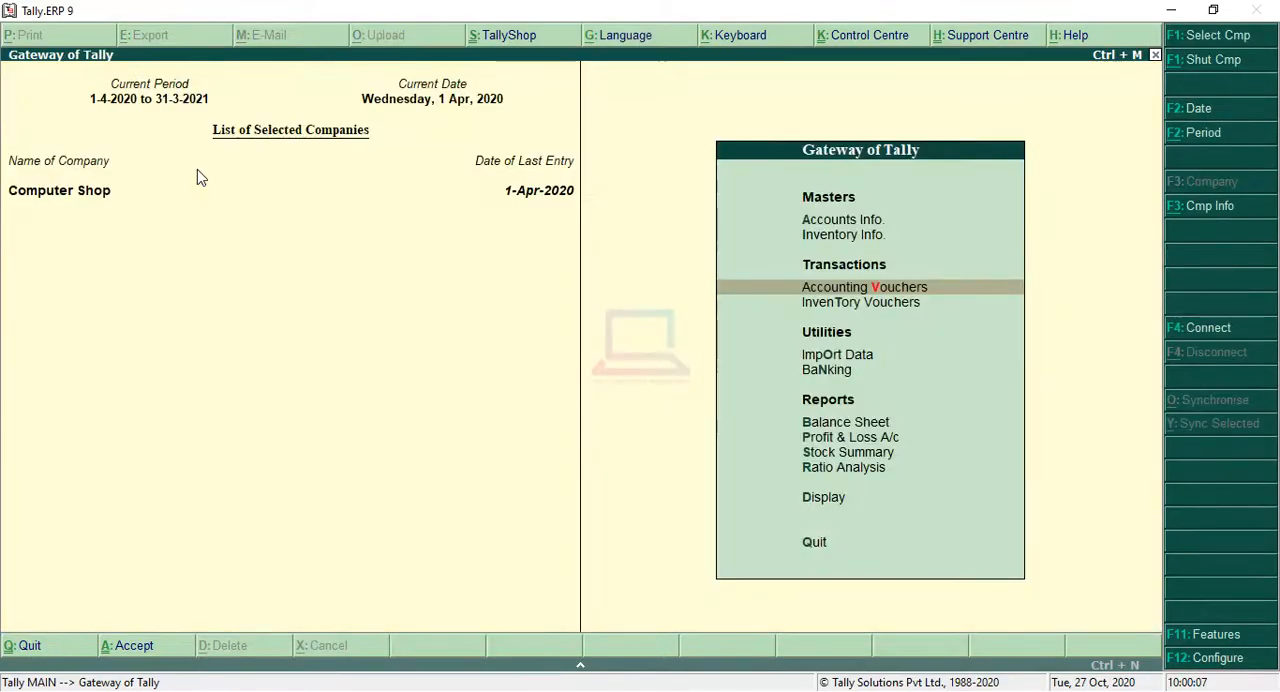
Step: Open the Stock Summary and drill into the Computer stock group to review its items
{"action": "key", "text": "Down"}
{"action": "key", "text": "Down"}
{"action": "key", "text": "Down"}
{"action": "key", "text": "Down"}
{"action": "key", "text": "Down"}
{"action": "key", "text": "Down"}
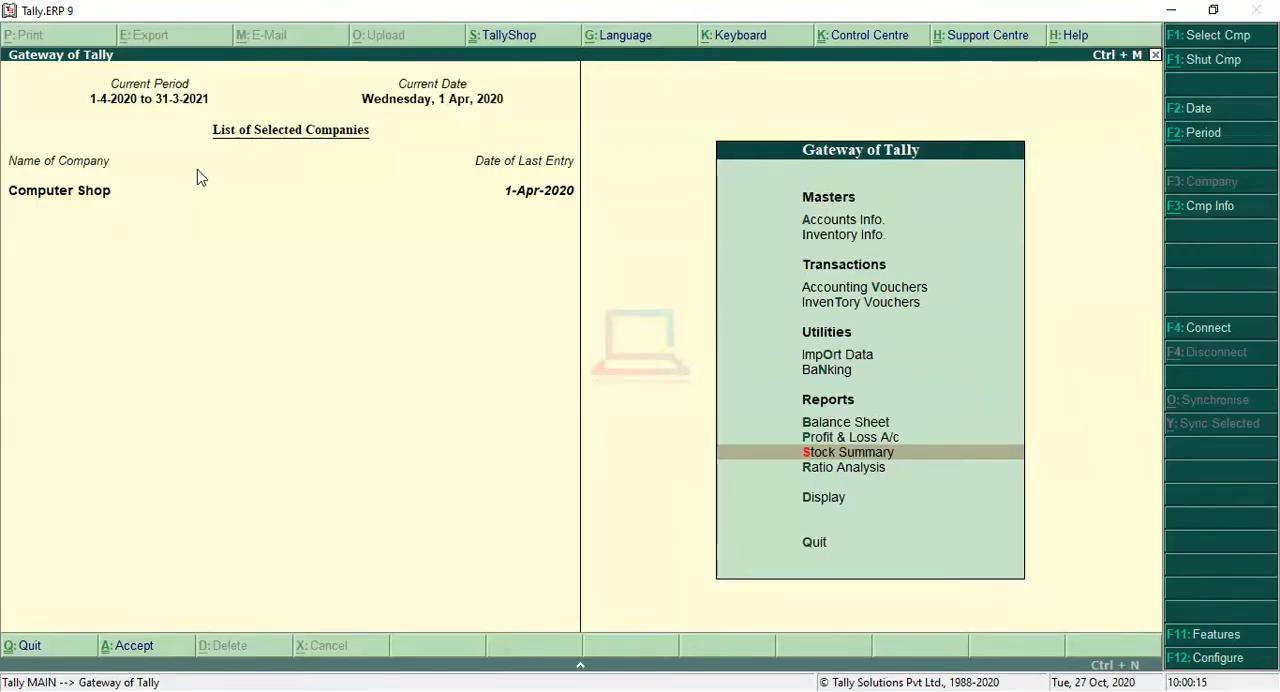
{"action": "key", "text": "Return"}
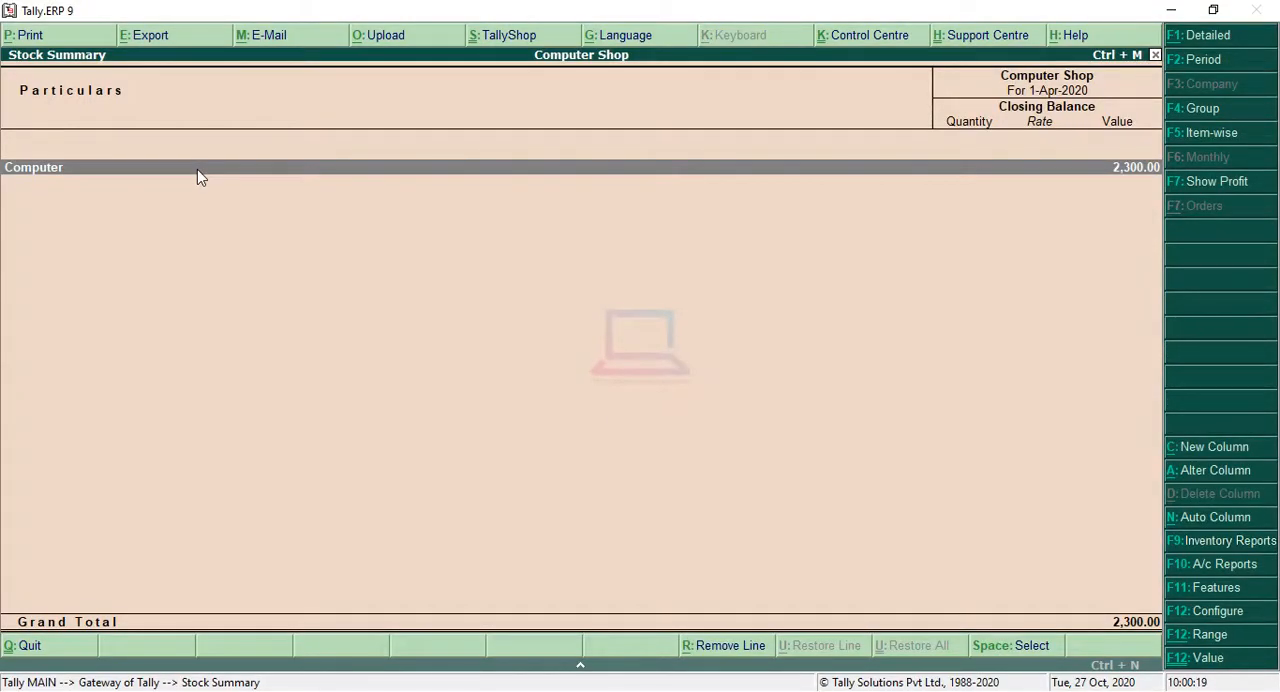
{"action": "key", "text": "Return"}
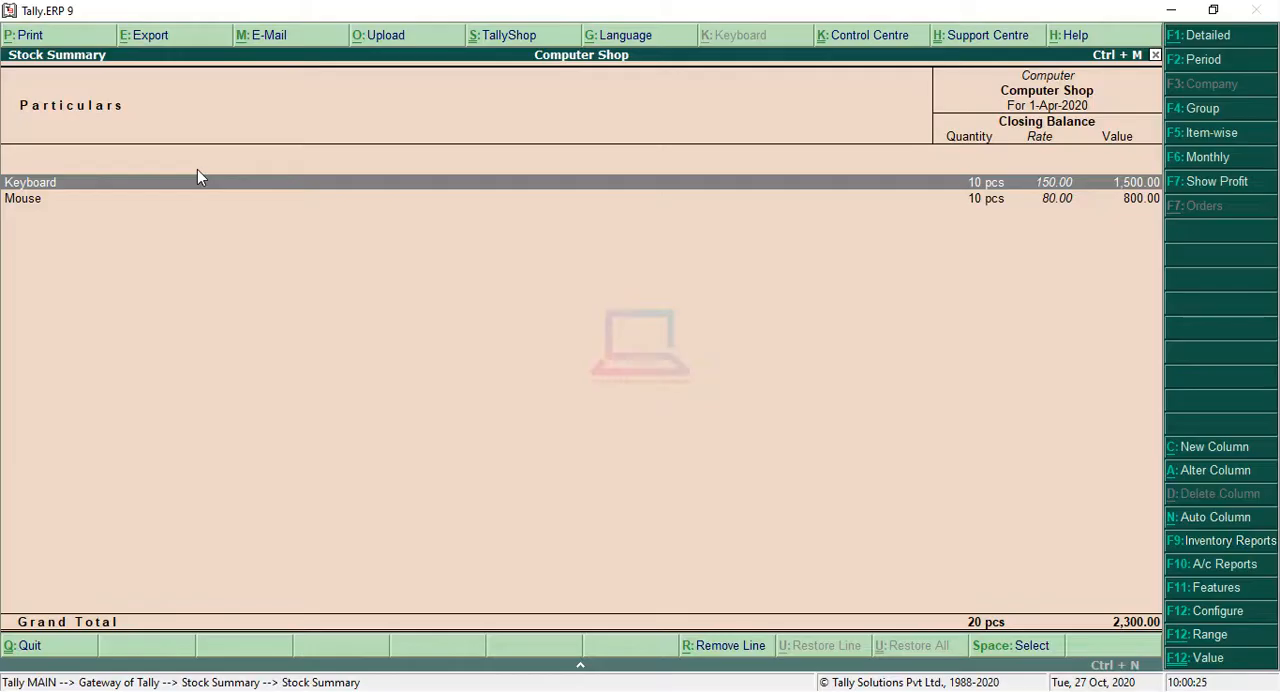
Step: Check the monthly stock summary of Keyboard, then return to the Gateway of Tally
{"action": "key", "text": "Down"}
{"action": "key", "text": "Up"}
{"action": "key", "text": "Return"}
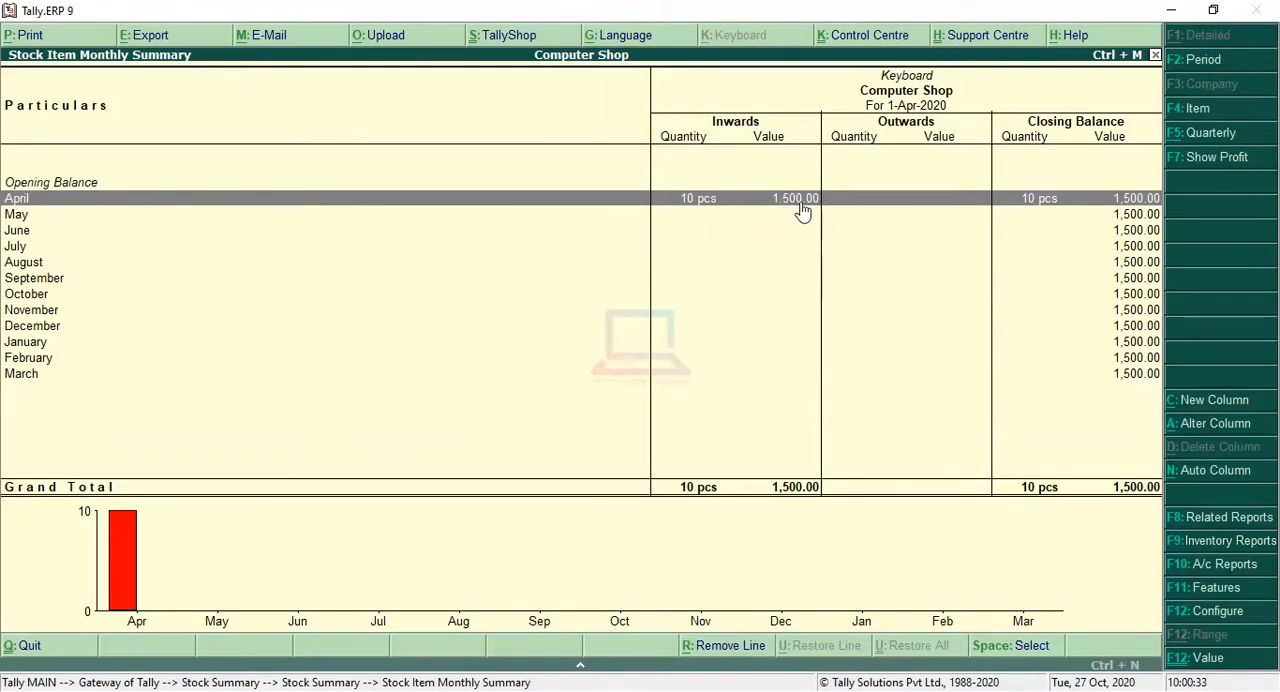
{"action": "key", "text": "Escape"}
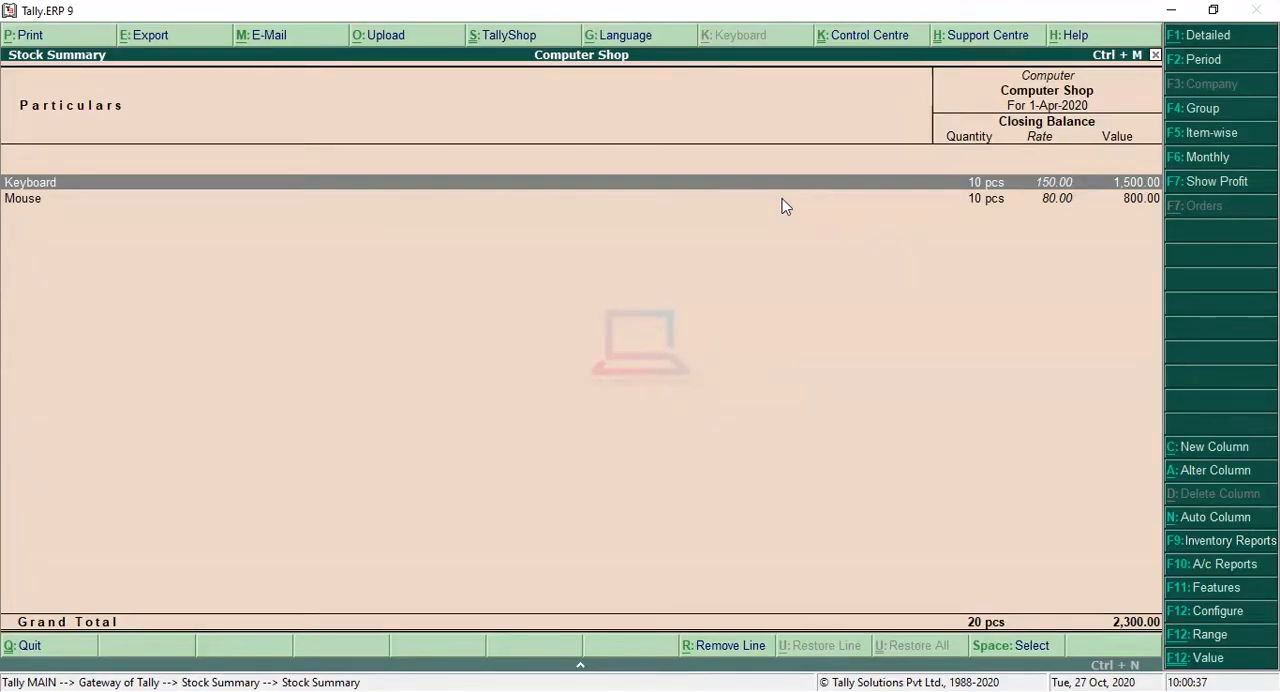
{"action": "key", "text": "Down"}
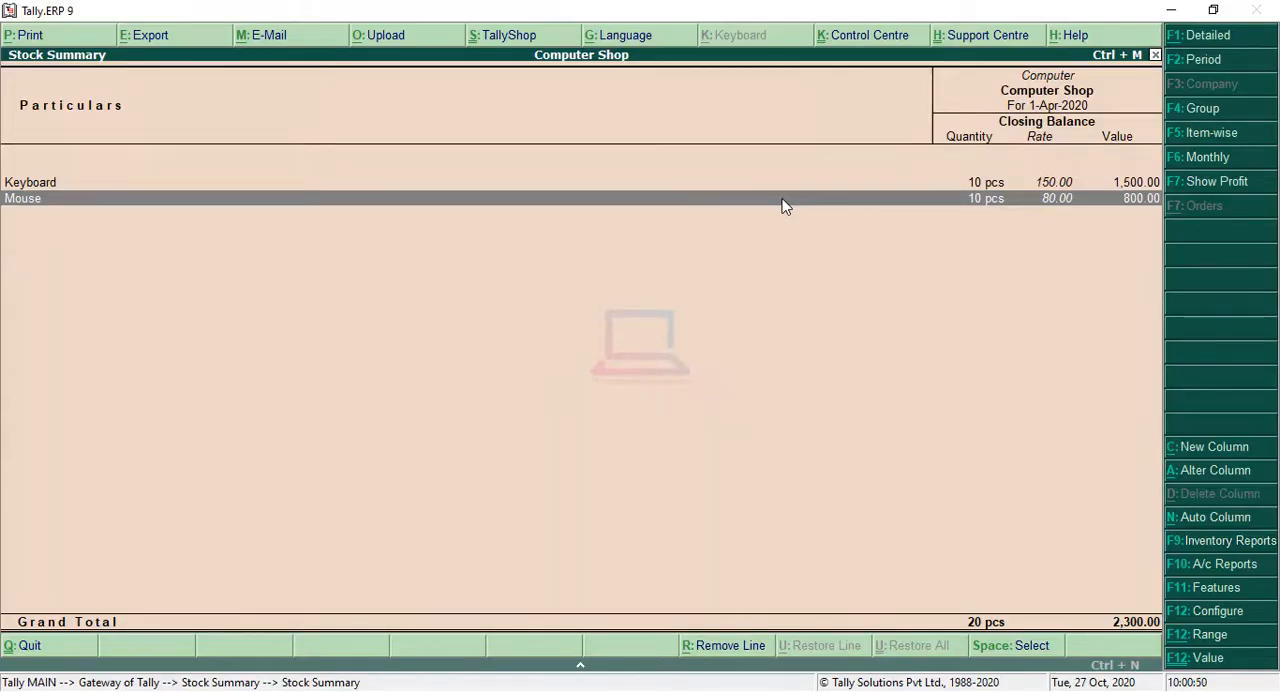
{"action": "key", "text": "Escape"}
{"action": "key", "text": "Escape"}
{"action": "key", "text": "Escape"}
{"action": "key", "text": "n"}
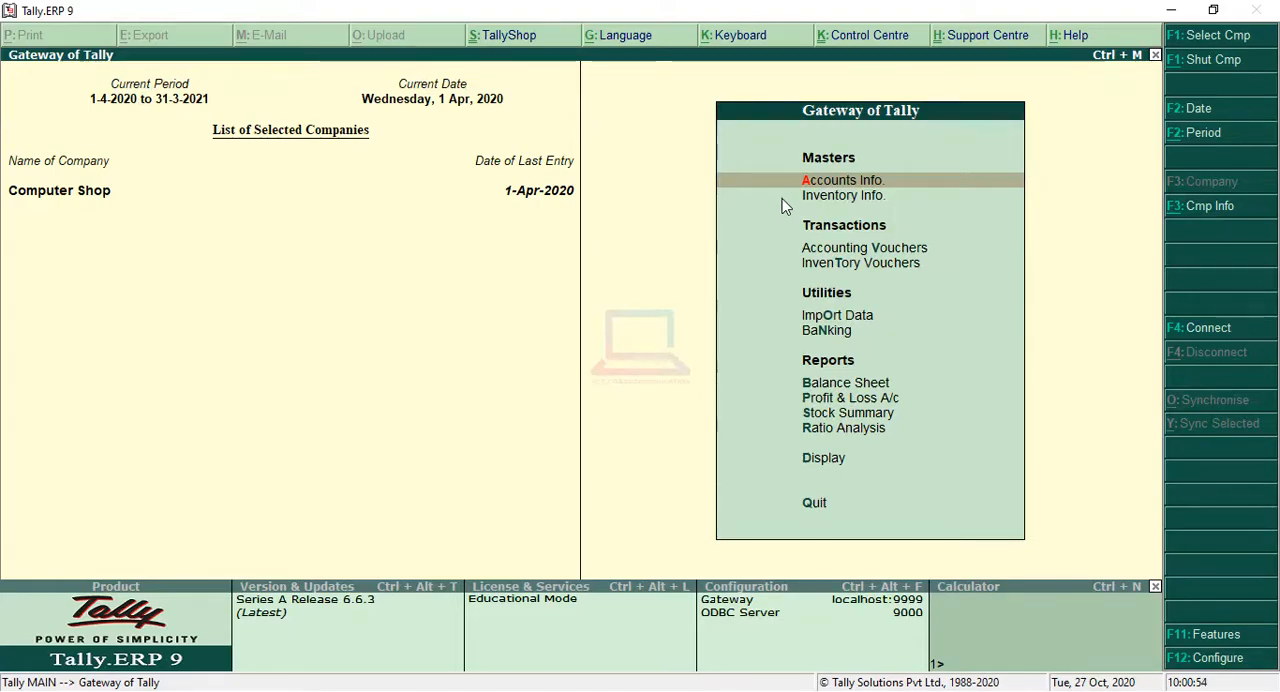
Step: Start a second purchase voucher with supplier invoice number 258 dated 1-Apr-2020
{"action": "key", "text": "Down"}
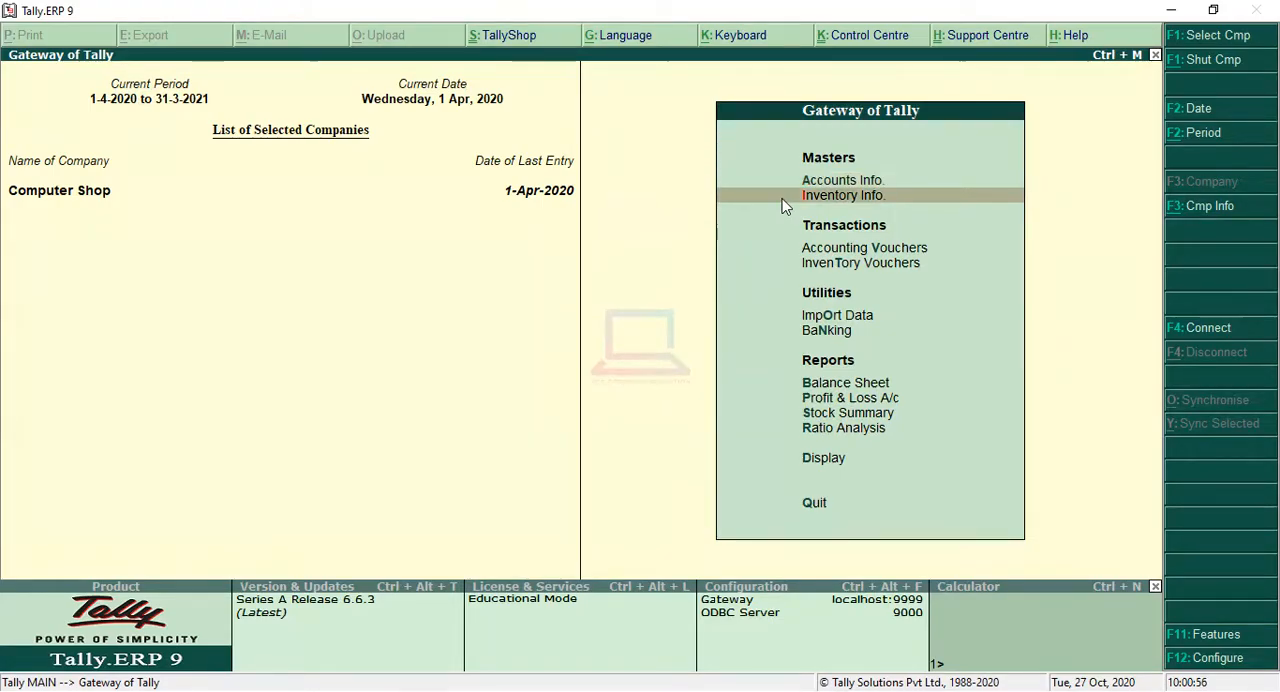
{"action": "key", "text": "Down"}
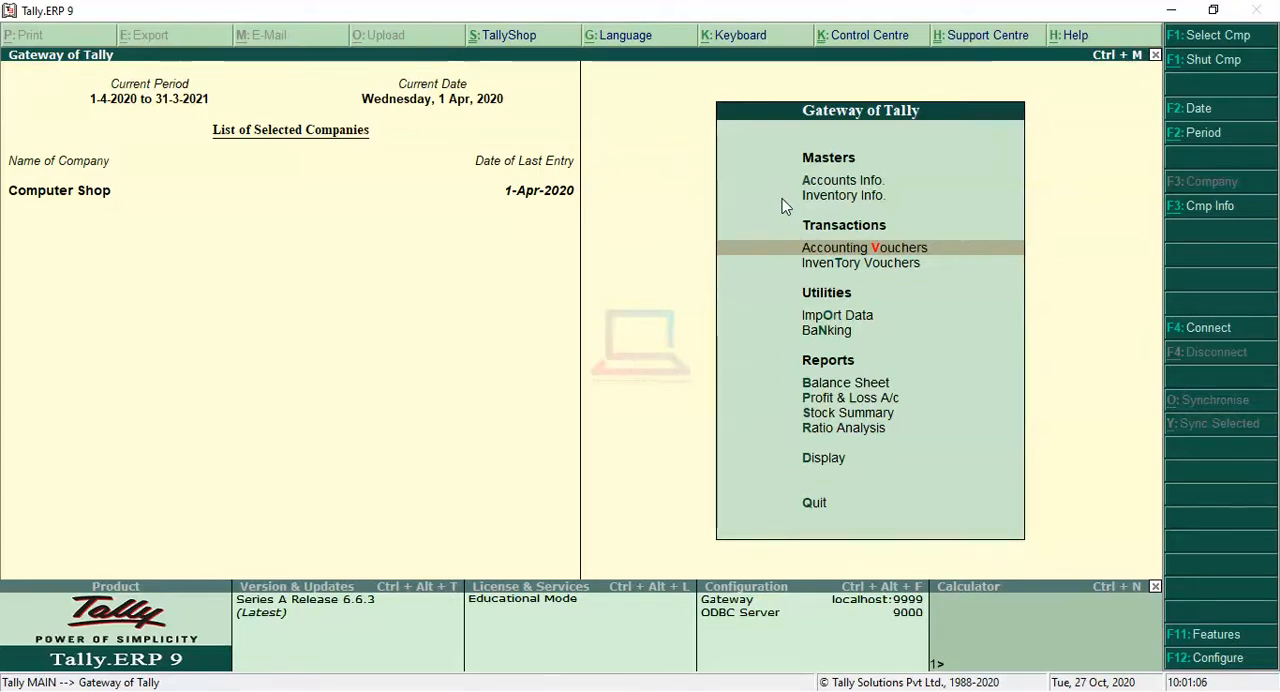
{"action": "key", "text": "Return"}
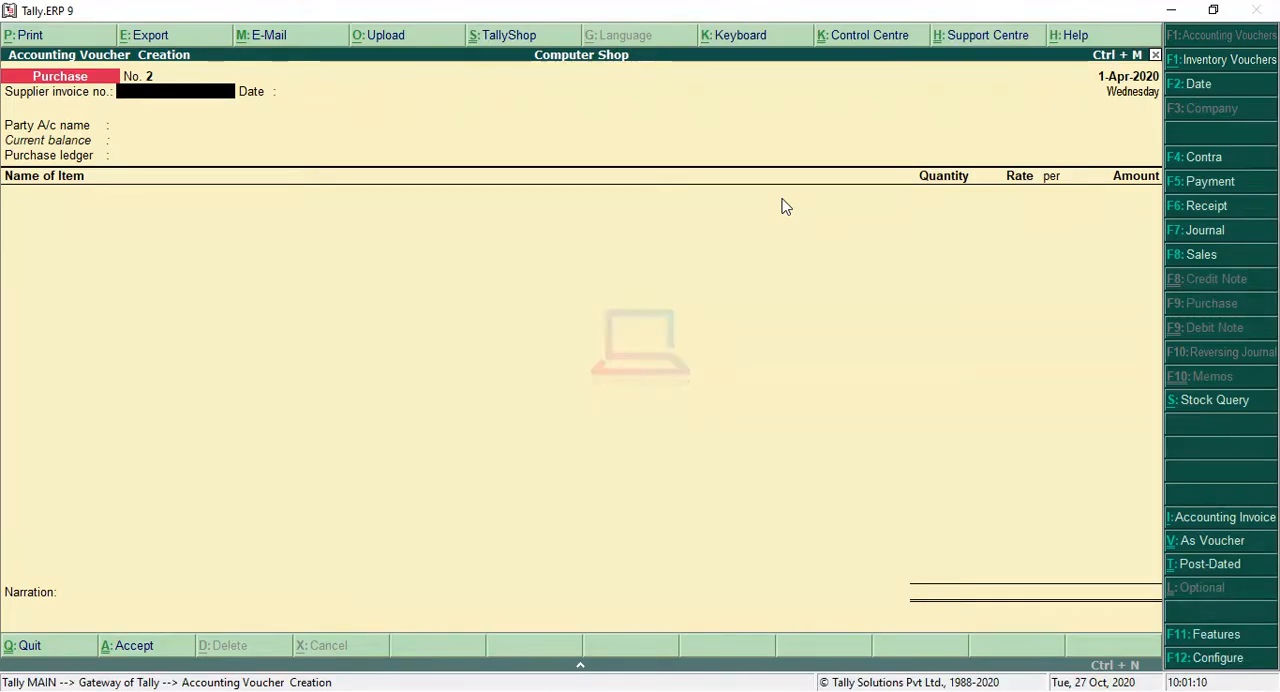
{"action": "key", "text": "Return"}
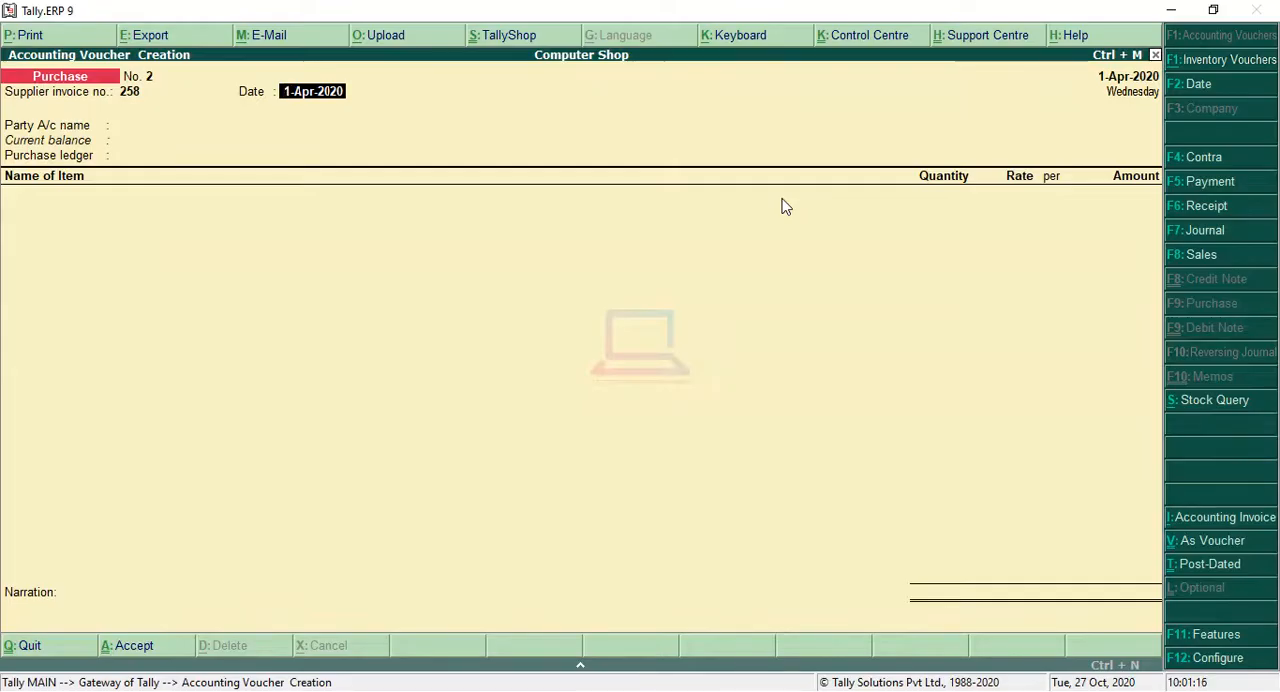
{"action": "key", "text": "Return"}
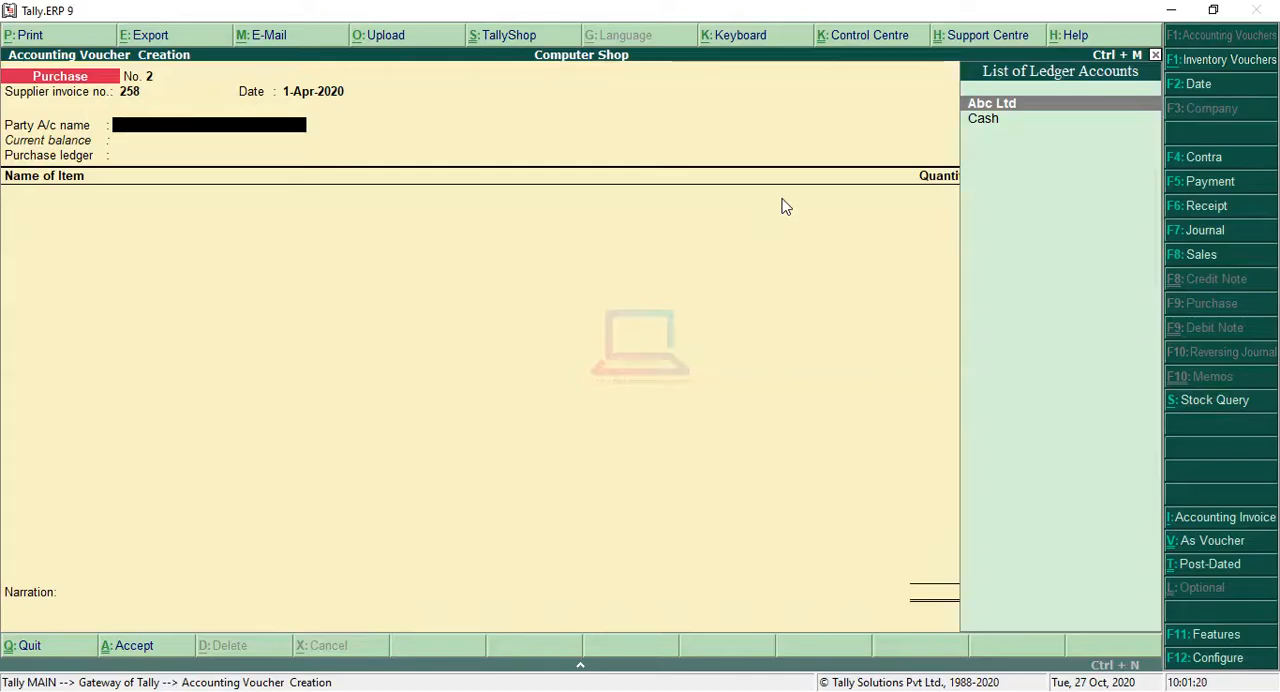
Step: Set Abc Ltd as the party with its default supplier details and choose Purchase as the purchase ledger
{"action": "key", "text": "Return"}
{"action": "key", "text": "Return"}
{"action": "key", "text": "Return"}
{"action": "key", "text": "Return"}
{"action": "key", "text": "Return"}
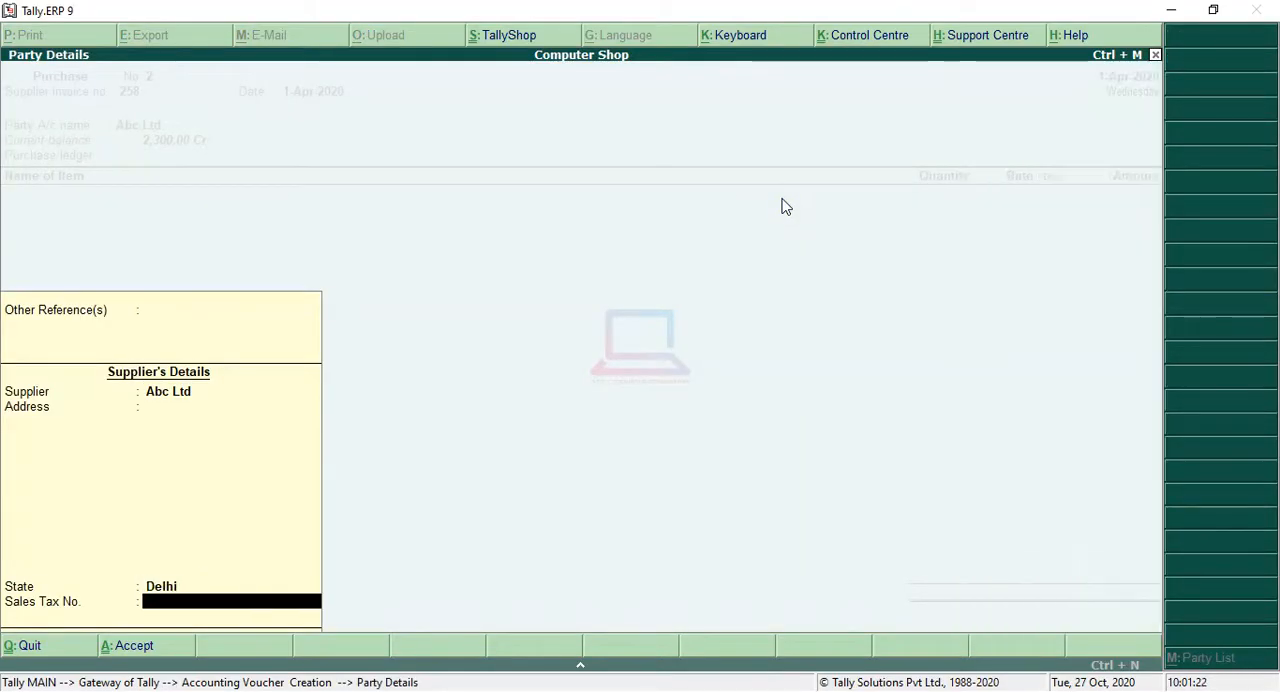
{"action": "key", "text": "Return"}
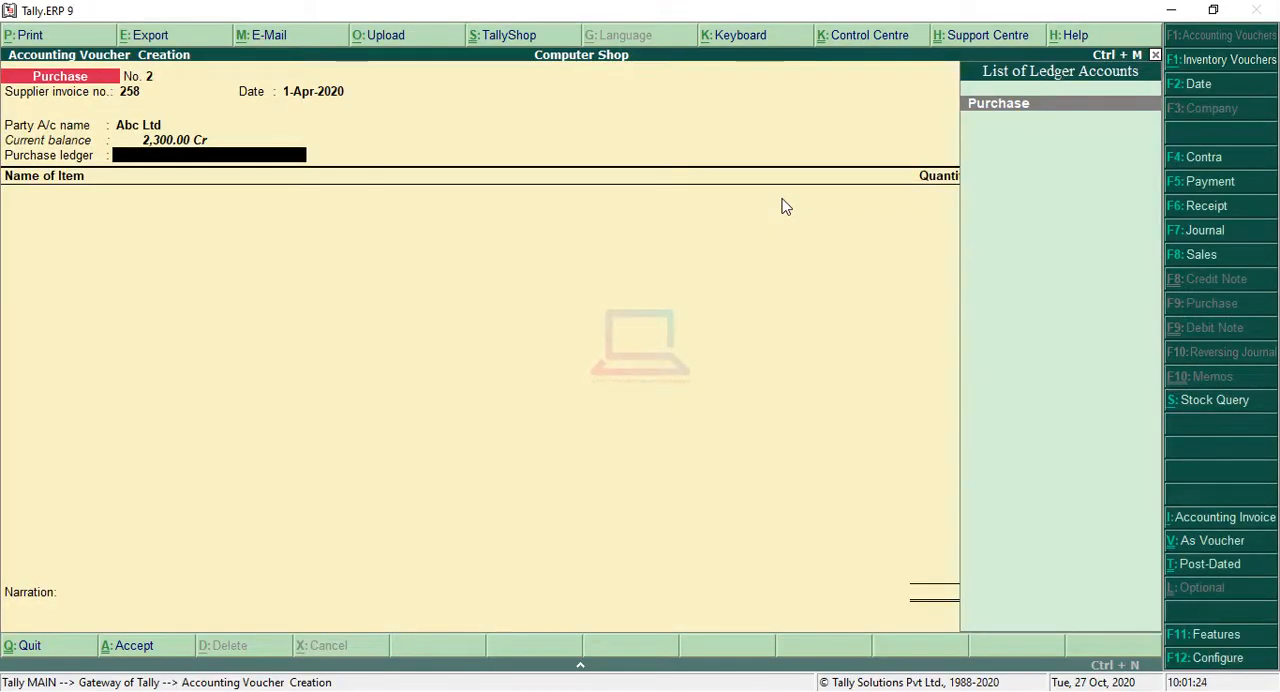
{"action": "key", "text": "Return"}
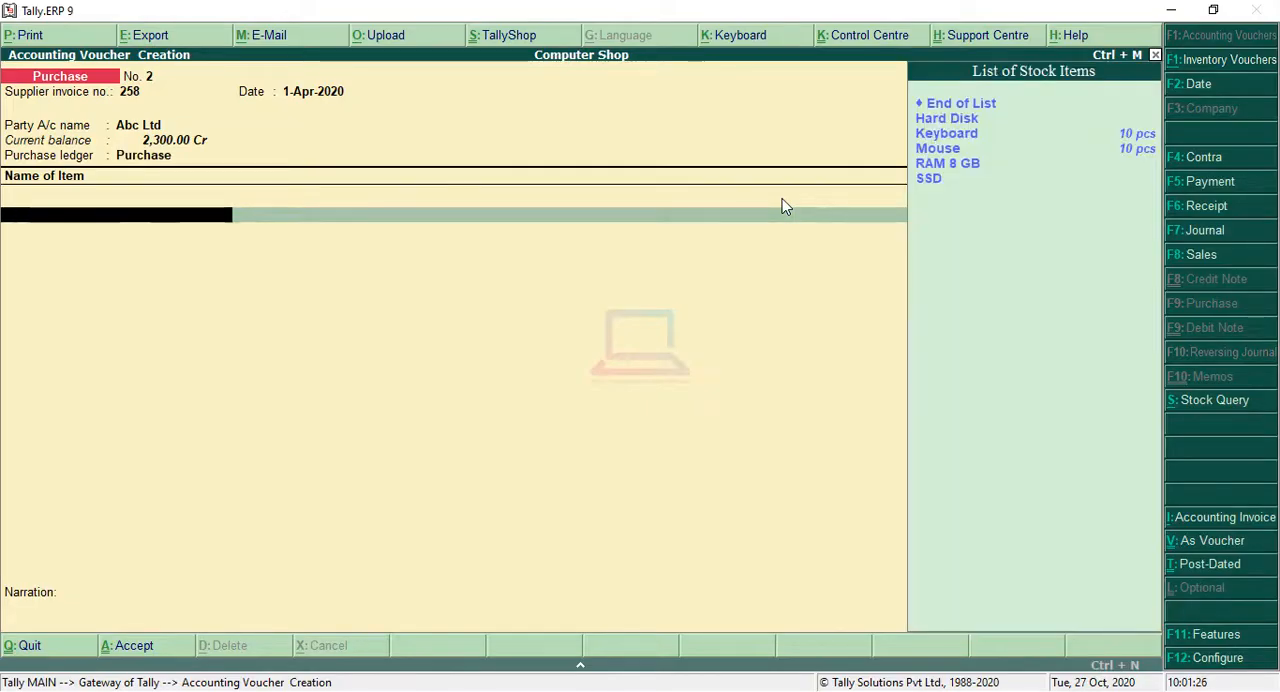
Step: Select RAM 8 GB as the stock item in the purchase voucher
{"action": "key", "text": "Down"}
{"action": "key", "text": "Down"}
{"action": "key", "text": "Down"}
{"action": "key", "text": "Down"}
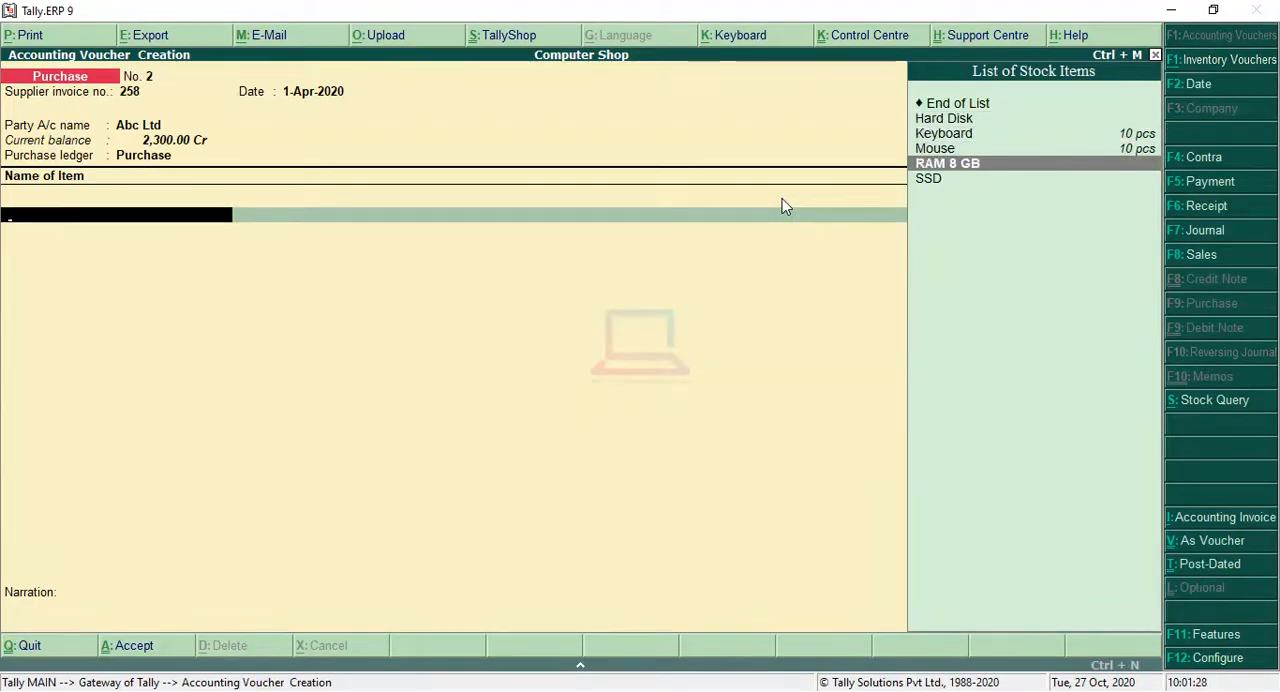
{"action": "key", "text": "Return"}
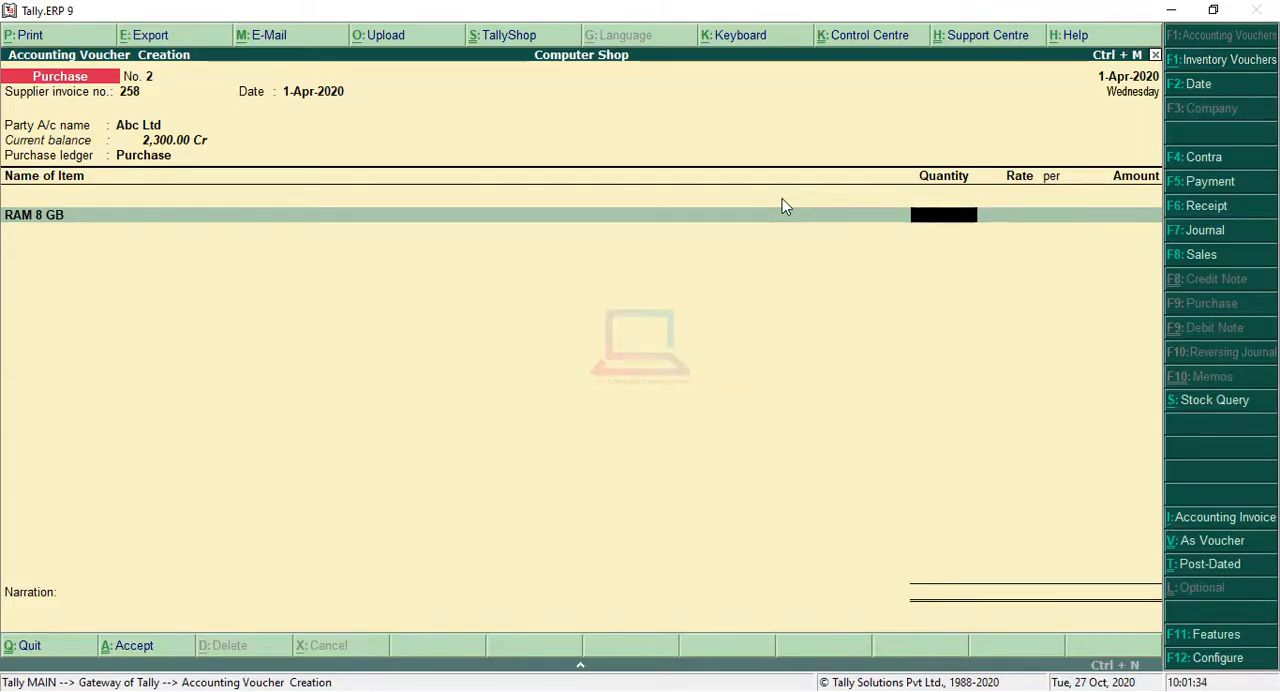
{"action": "type", "text": "4"}
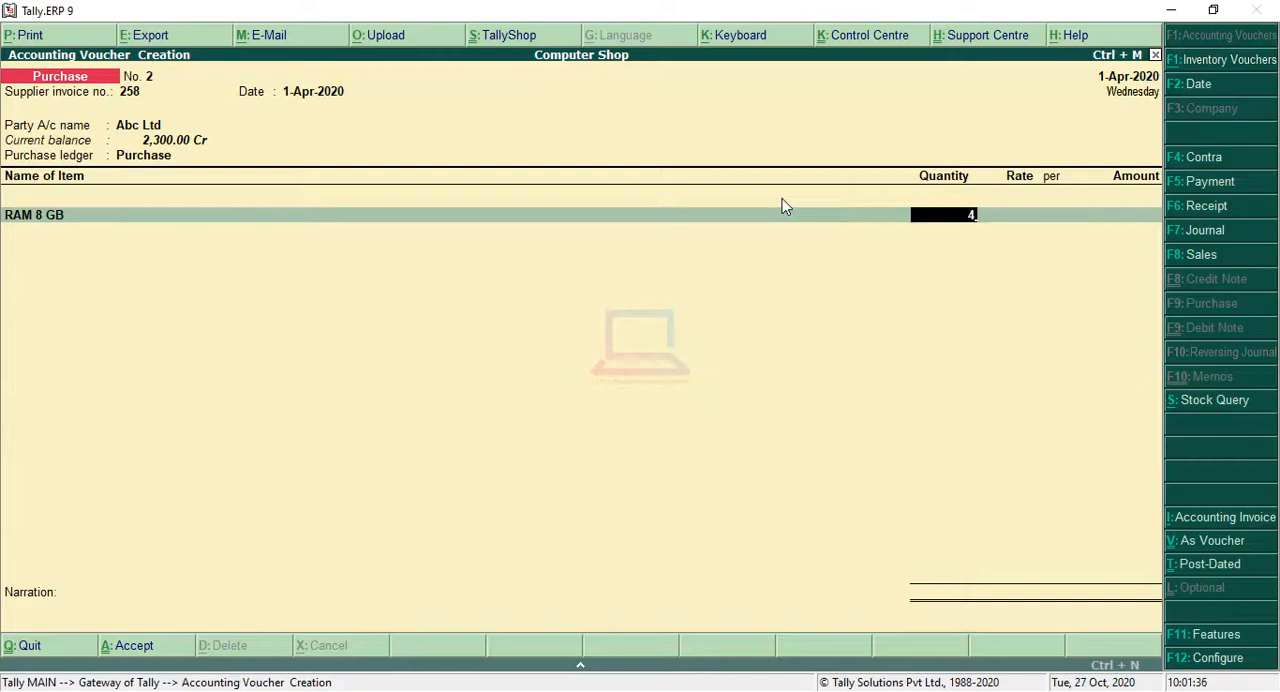
{"action": "key", "text": "BackSpace"}
{"action": "type", "text": "3,50"}
{"action": "type", "text": "00"}
{"action": "key", "text": "Return"}
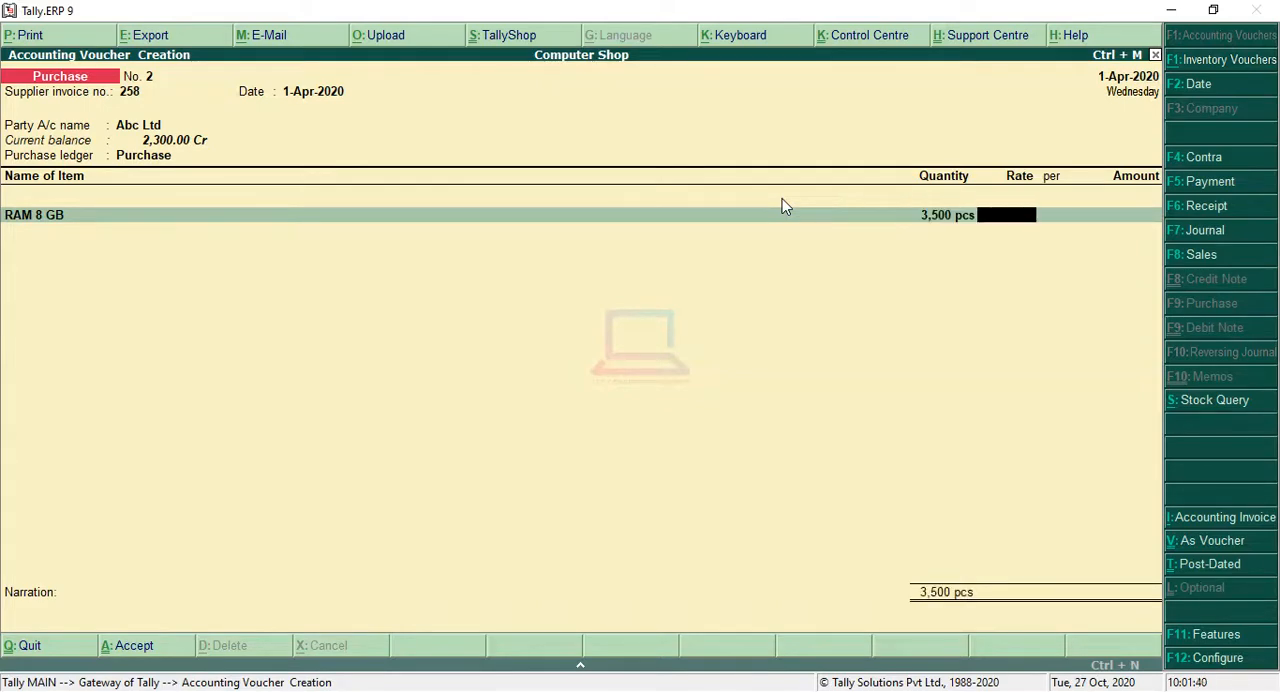
{"action": "key", "text": "BackSpace"}
{"action": "key", "text": "BackSpace"}
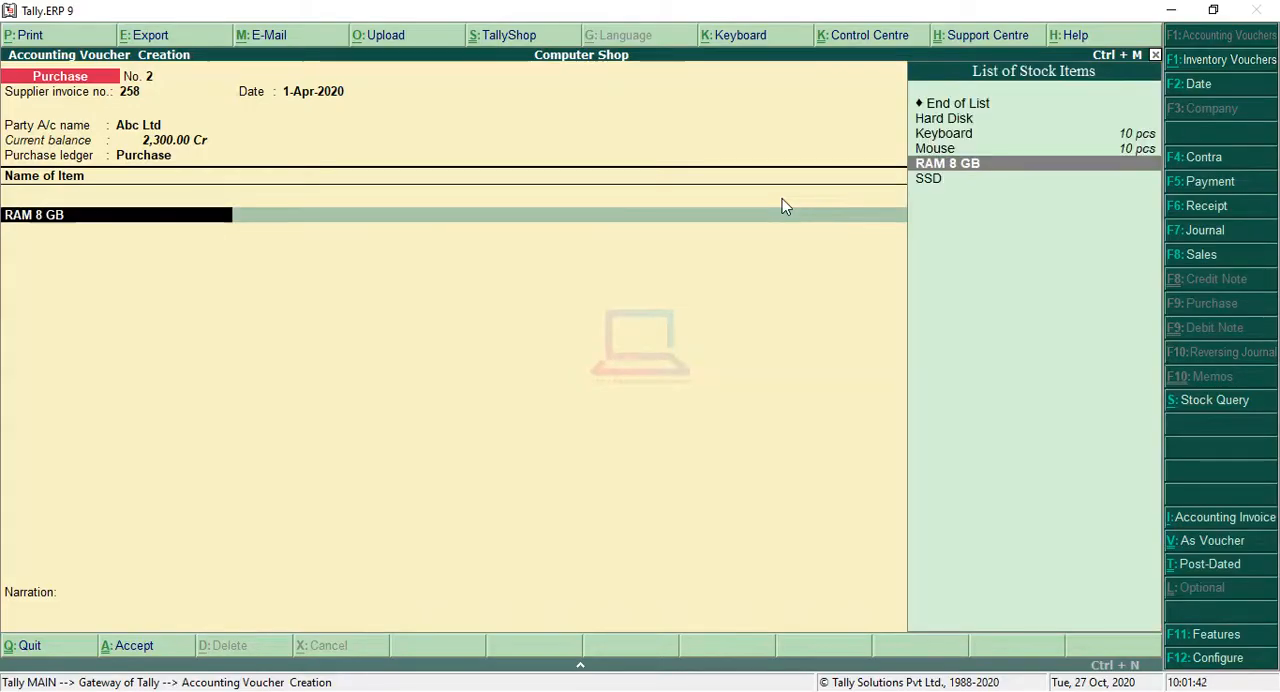
Step: Set RAM 8 GB to a quantity of 1 pcs at a rate of 3,500 per piece and save the purchase voucher
{"action": "key", "text": "Return"}
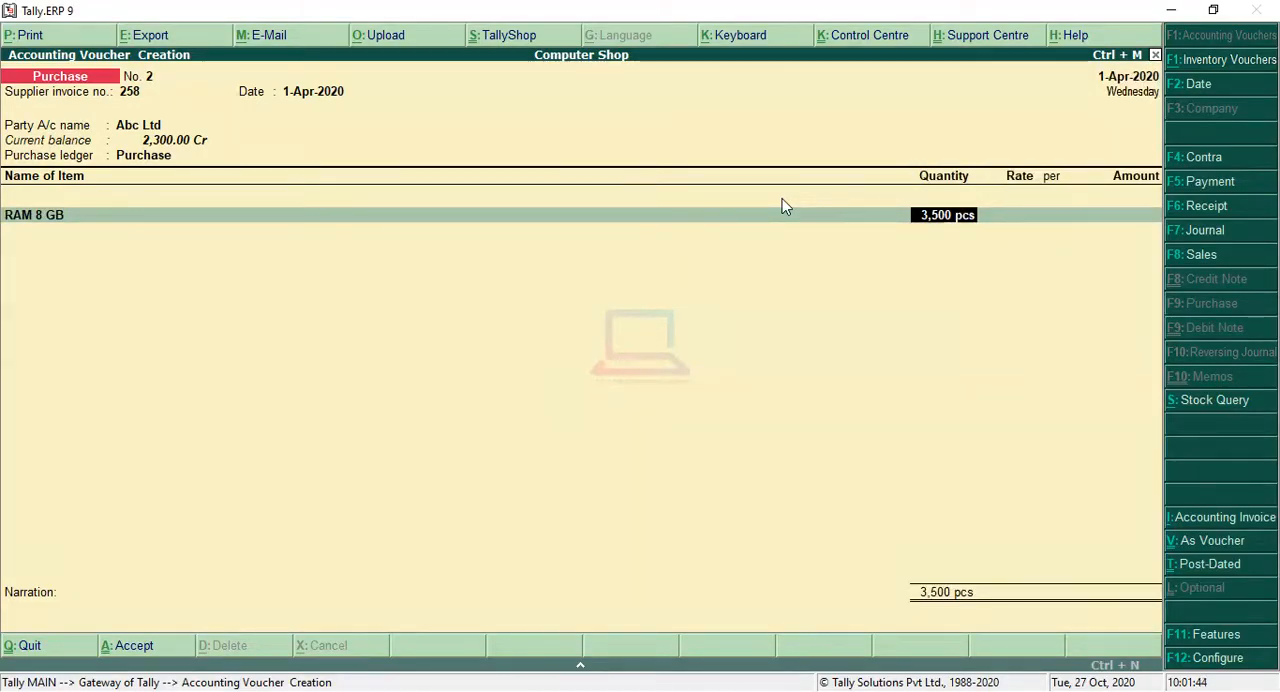
{"action": "type", "text": "1"}
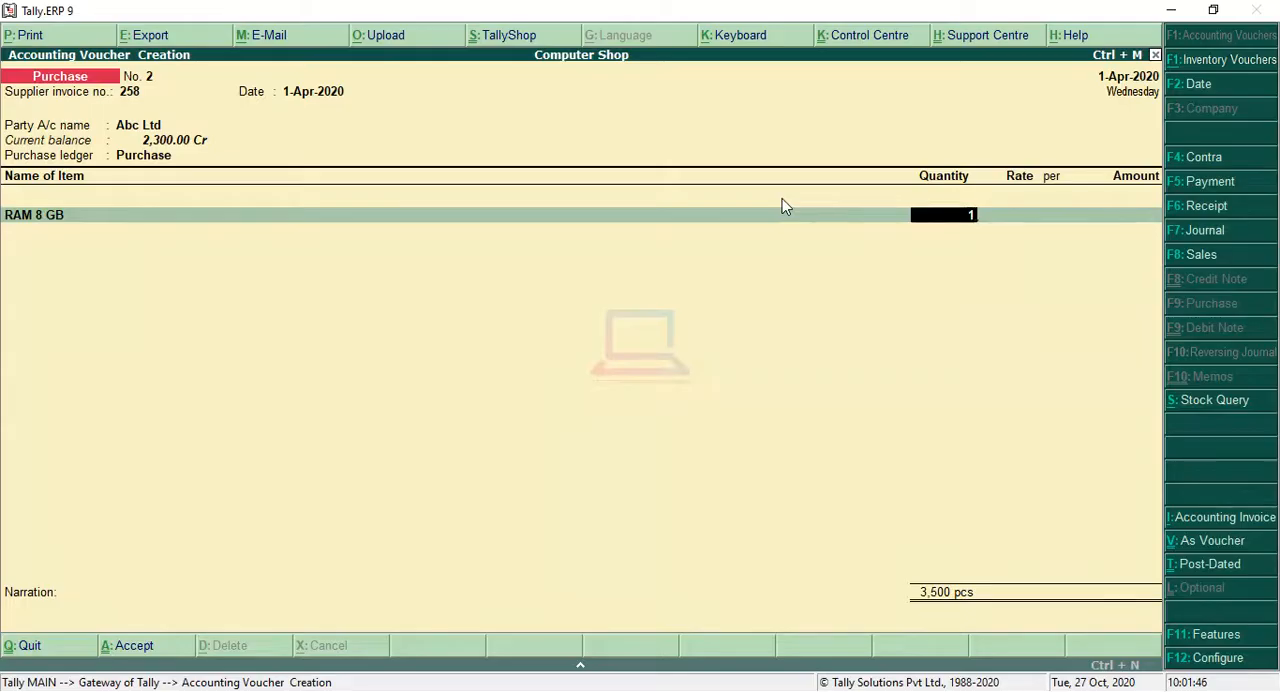
{"action": "key", "text": "Return"}
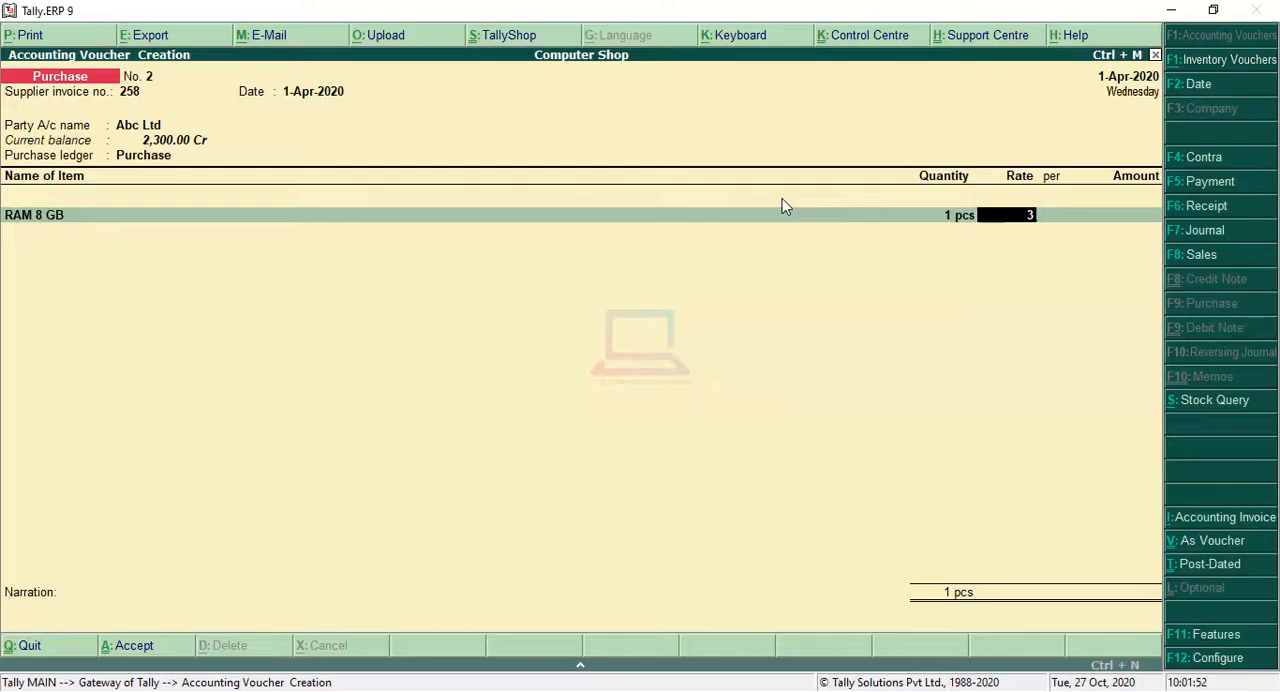
{"action": "type", "text": "3500"}
{"action": "key", "text": "Return"}
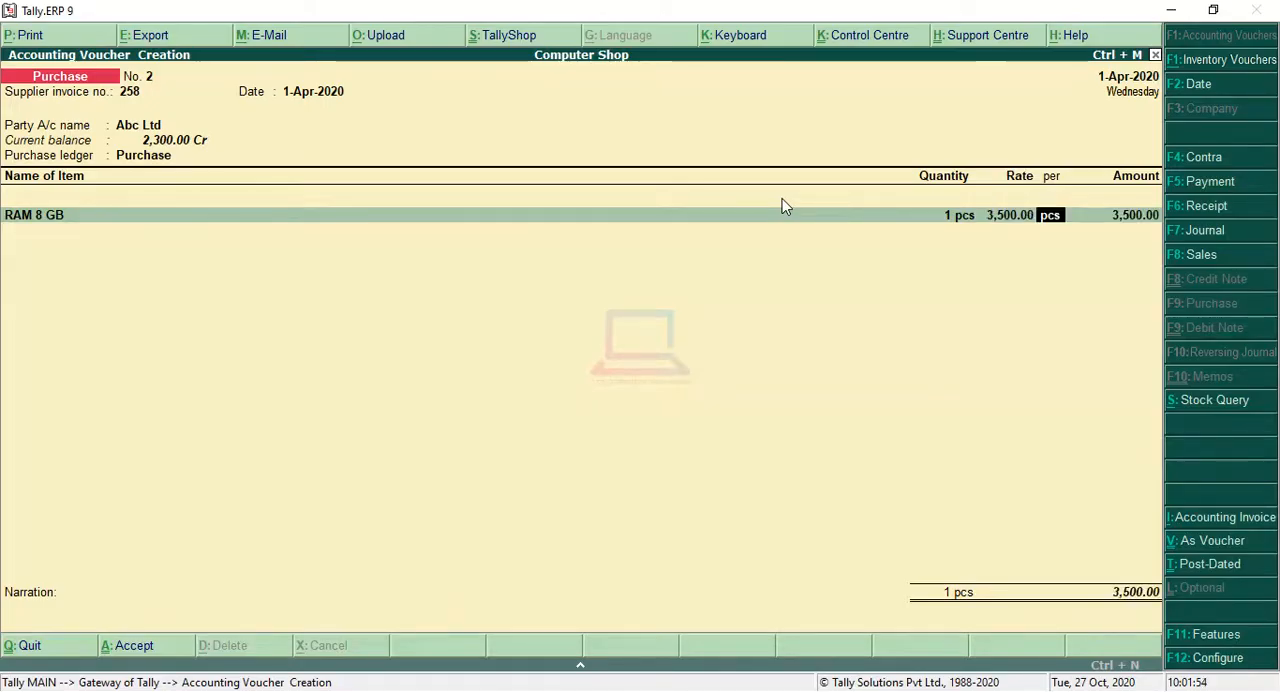
{"action": "key", "text": "Return"}
{"action": "key", "text": "Return"}
{"action": "key", "text": "Return"}
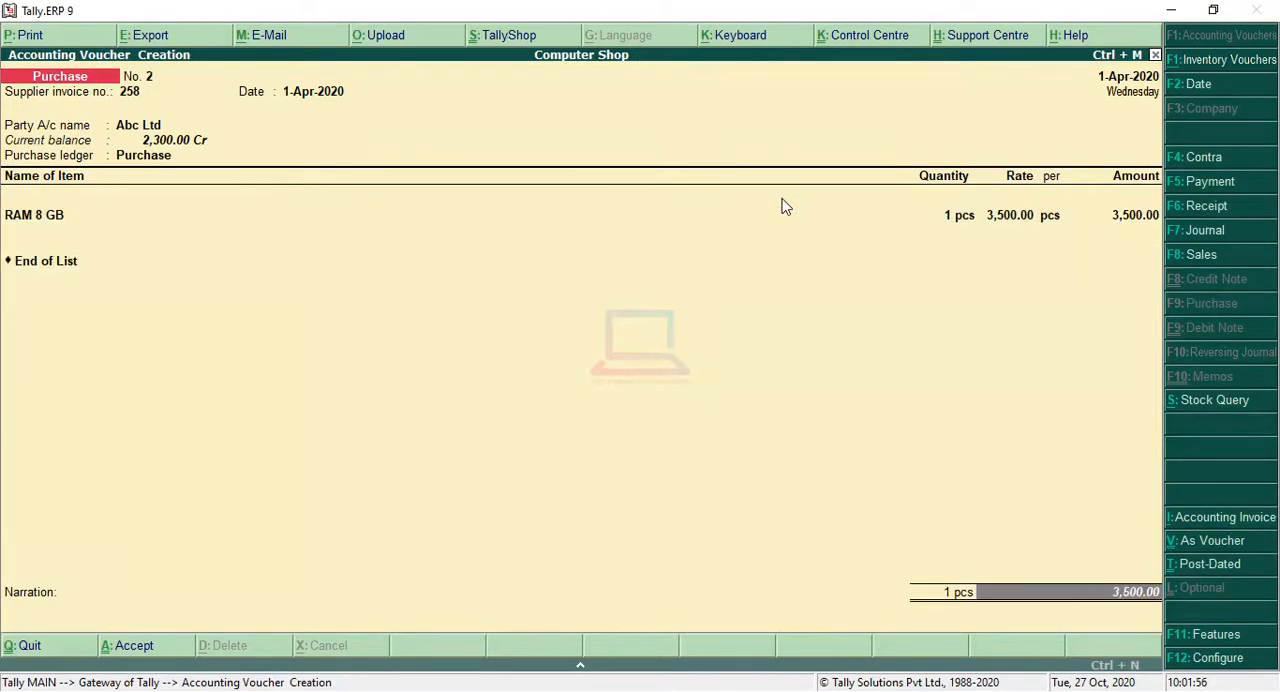
{"action": "key", "text": "Return"}
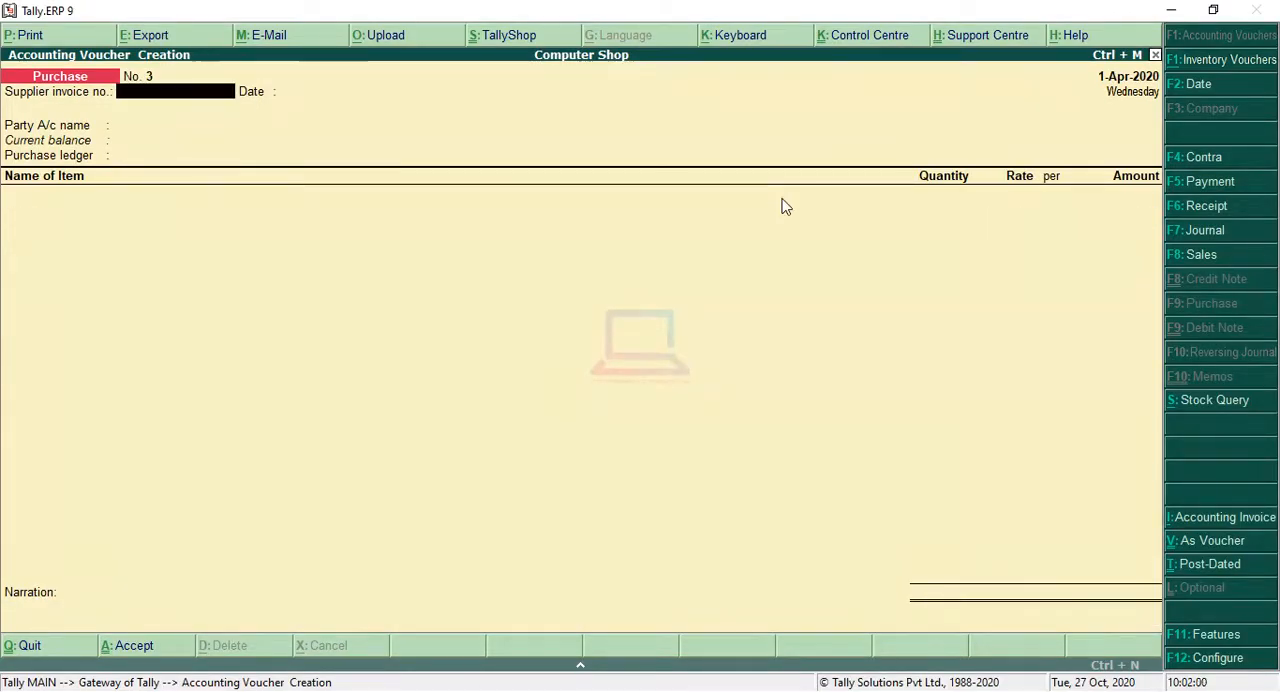
Step: Begin the third purchase voucher with supplier invoice number 236 dated 1-Apr-2020
{"action": "key", "text": "Return"}
{"action": "key", "text": "BackSpace"}
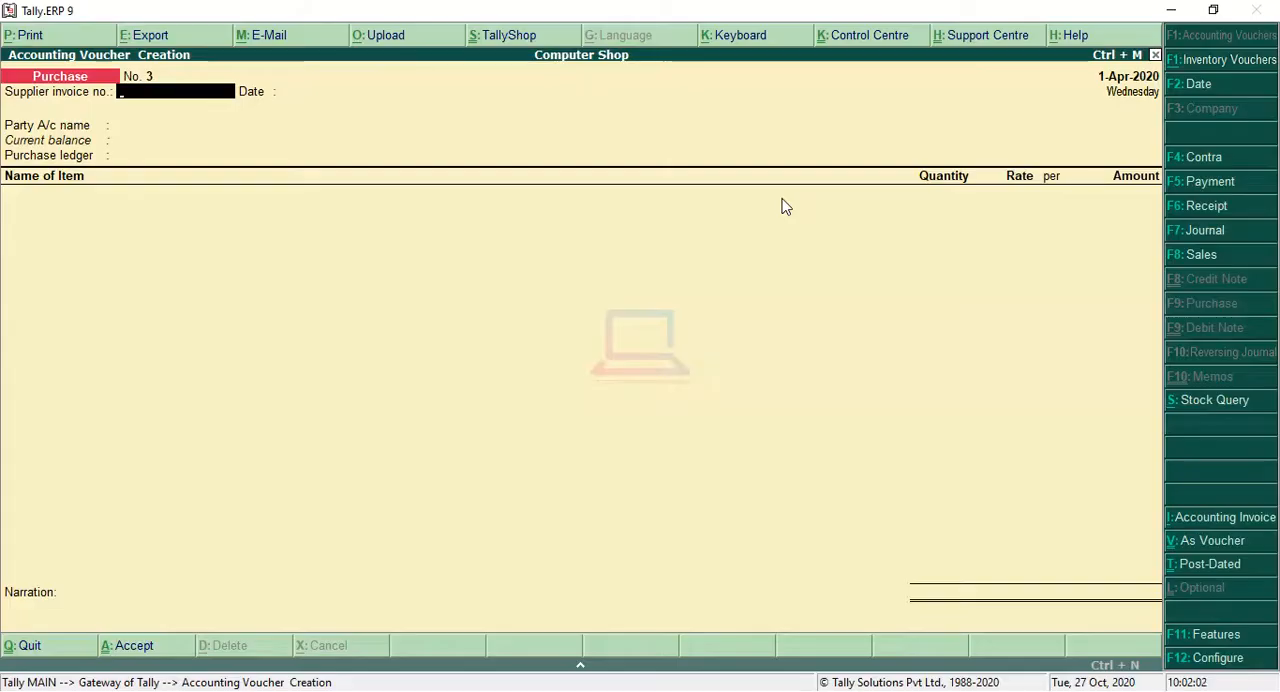
{"action": "key", "text": "Return"}
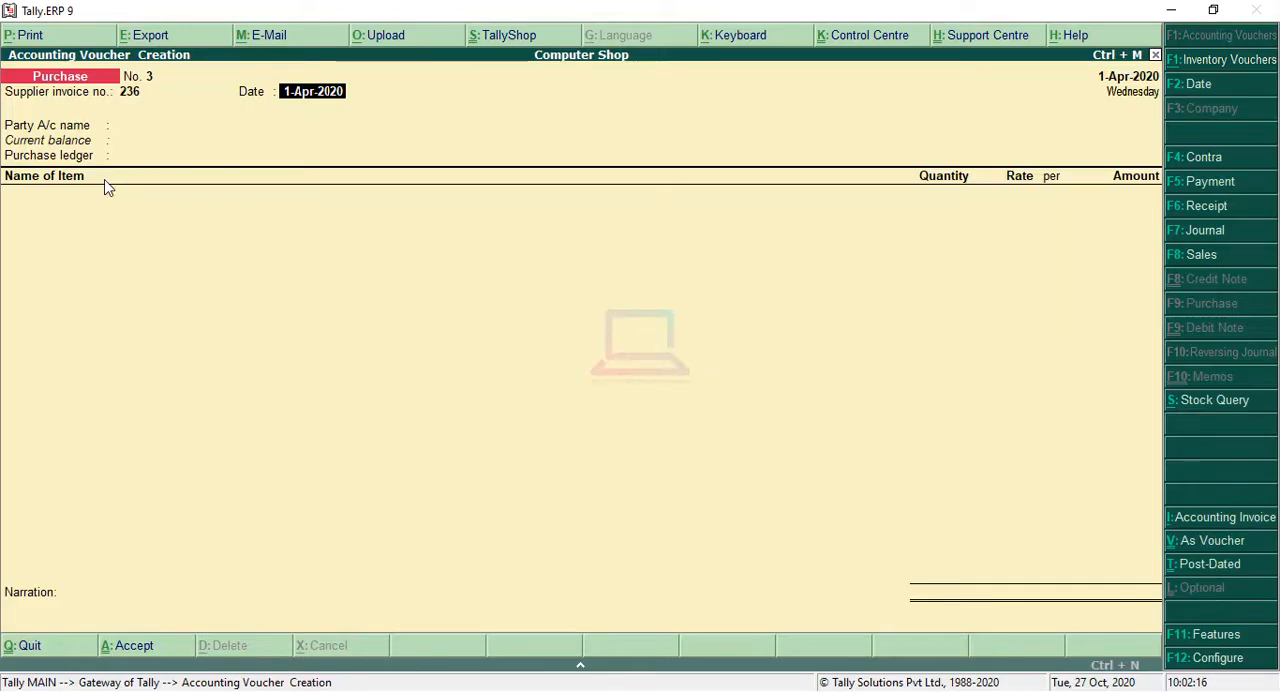
{"action": "key", "text": "Return"}
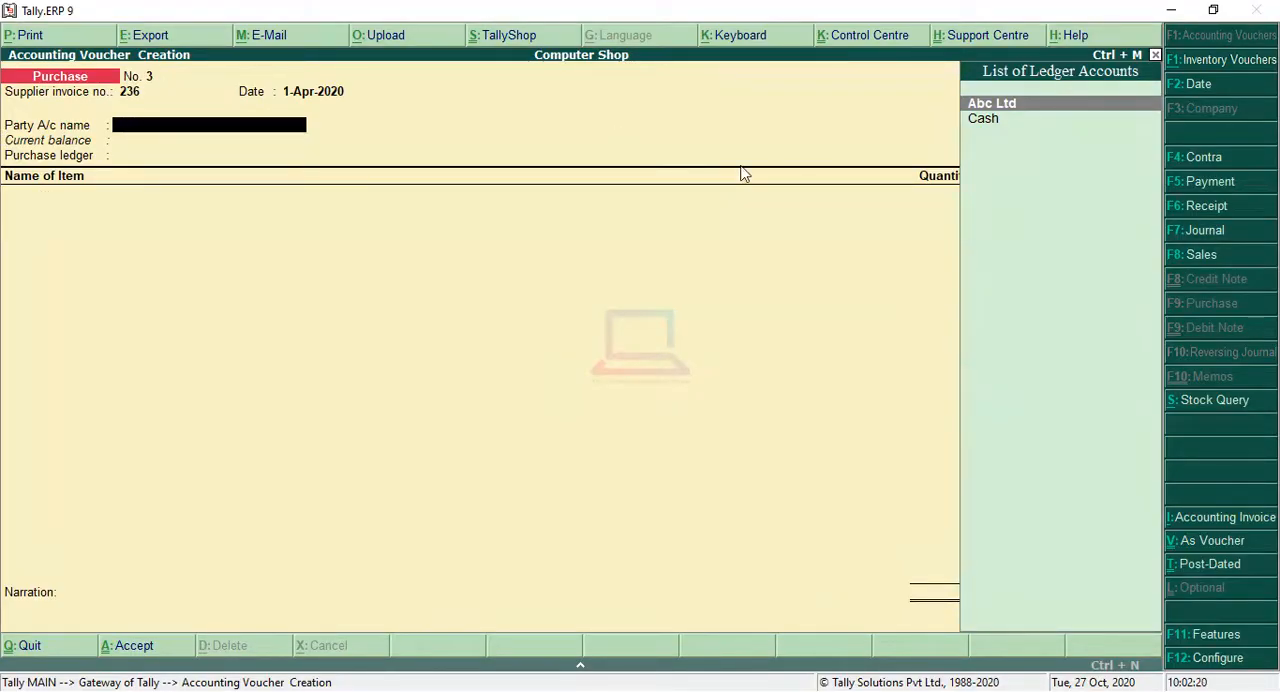
Step: Choose Abc Ltd as the supplier on invoice 236, accept its default details, and assign the Purchase ledger
{"action": "key", "text": "Return"}
{"action": "key", "text": "Return"}
{"action": "key", "text": "Return"}
{"action": "key", "text": "Return"}
{"action": "key", "text": "Return"}
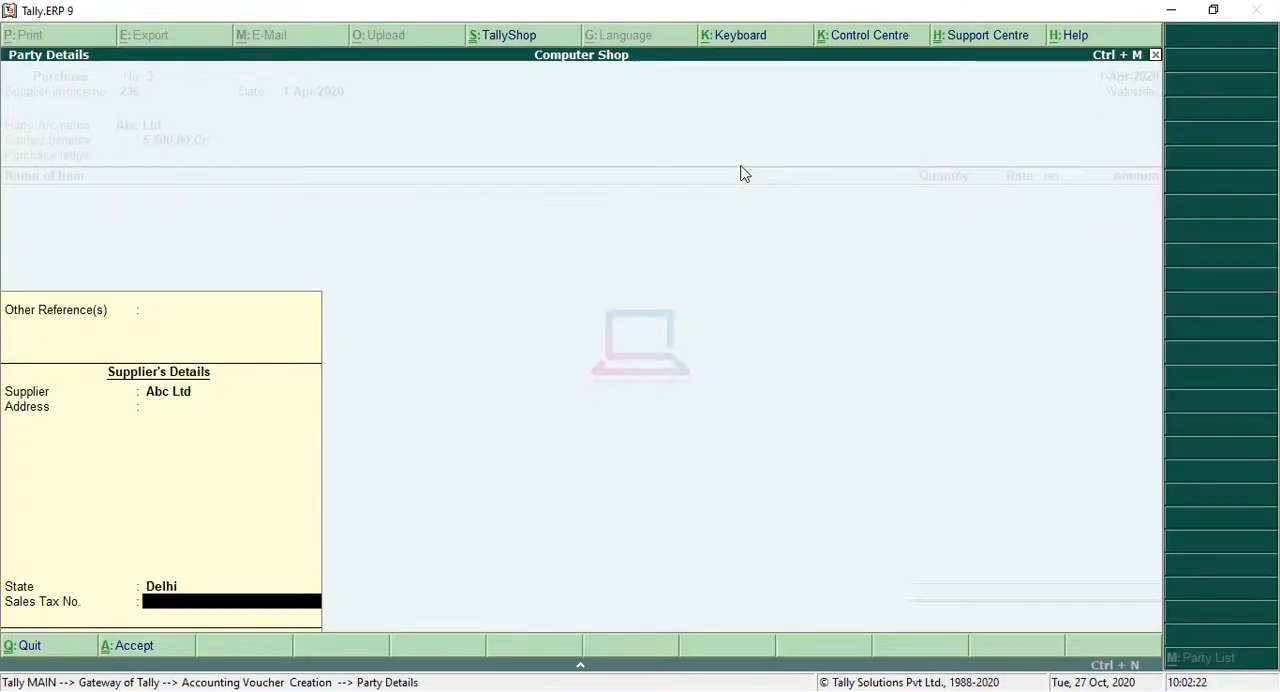
{"action": "key", "text": "Return"}
{"action": "key", "text": "Return"}
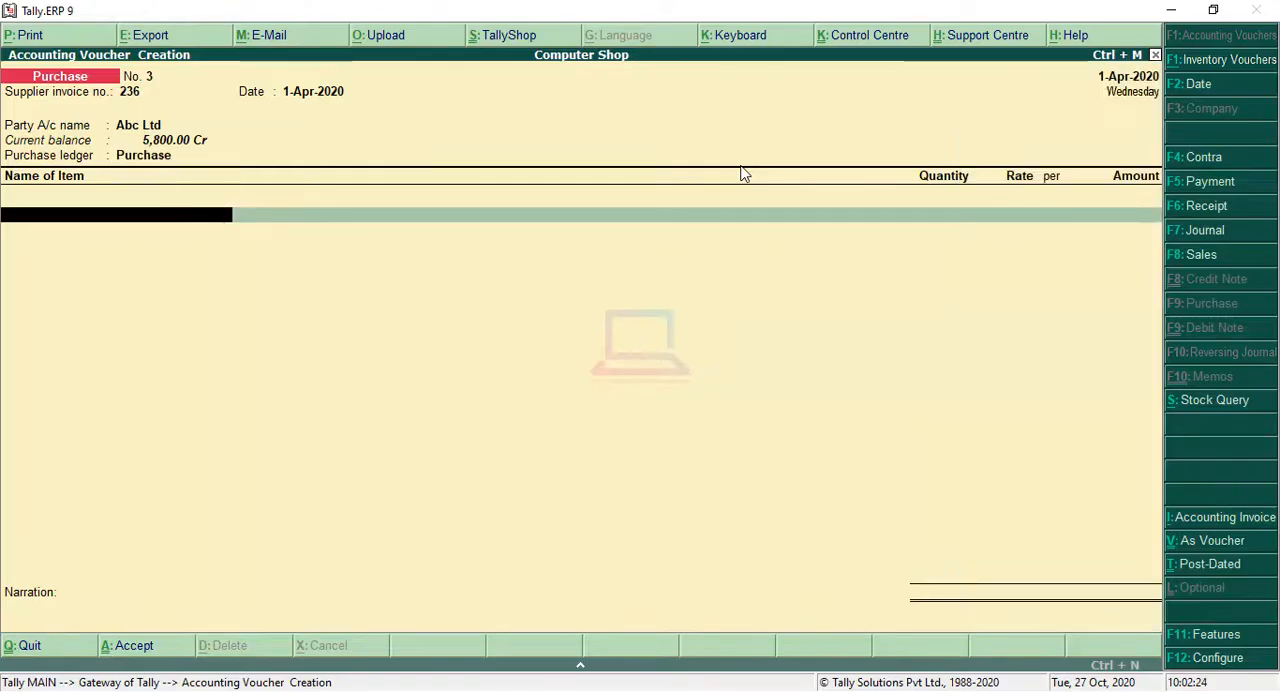
Step: Select SSD as the stock item in the purchase voucher for invoice 236
{"action": "key", "text": "Down"}
{"action": "key", "text": "Down"}
{"action": "key", "text": "Down"}
{"action": "key", "text": "Down"}
{"action": "key", "text": "Down"}
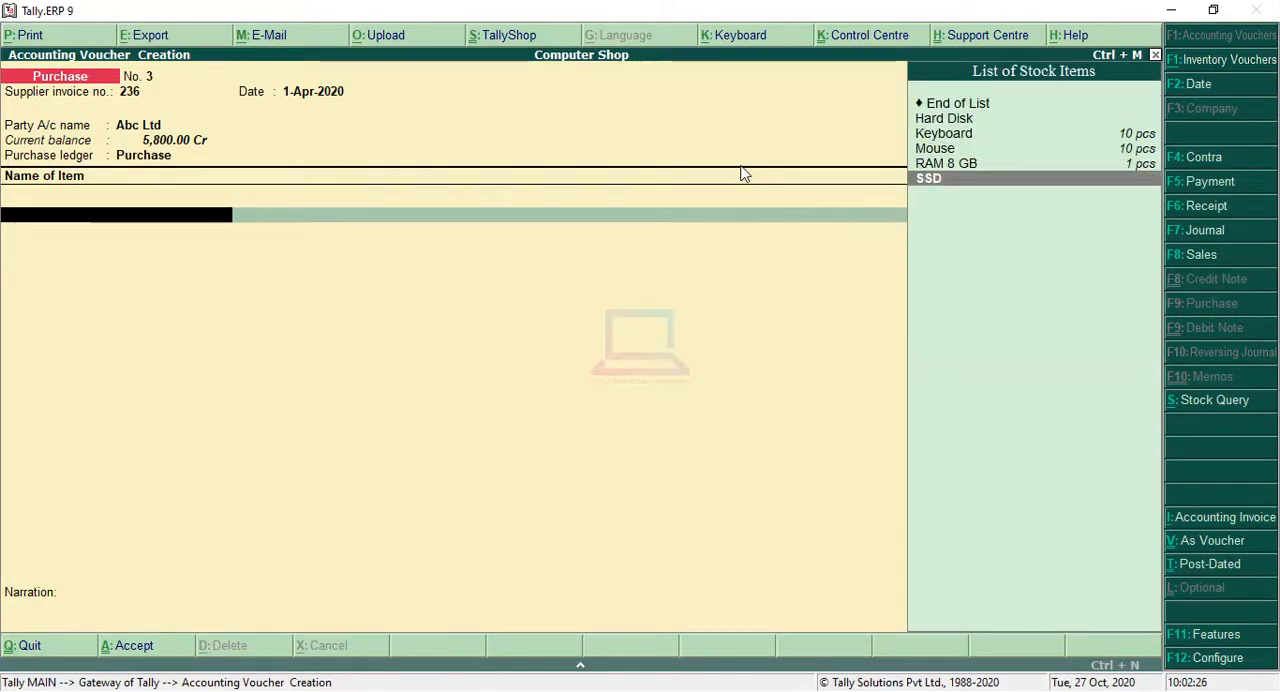
{"action": "key", "text": "Up"}
{"action": "key", "text": "Up"}
{"action": "key", "text": "Up"}
{"action": "key", "text": "Up"}
{"action": "key", "text": "Down"}
{"action": "key", "text": "Down"}
{"action": "key", "text": "Down"}
{"action": "key", "text": "Down"}
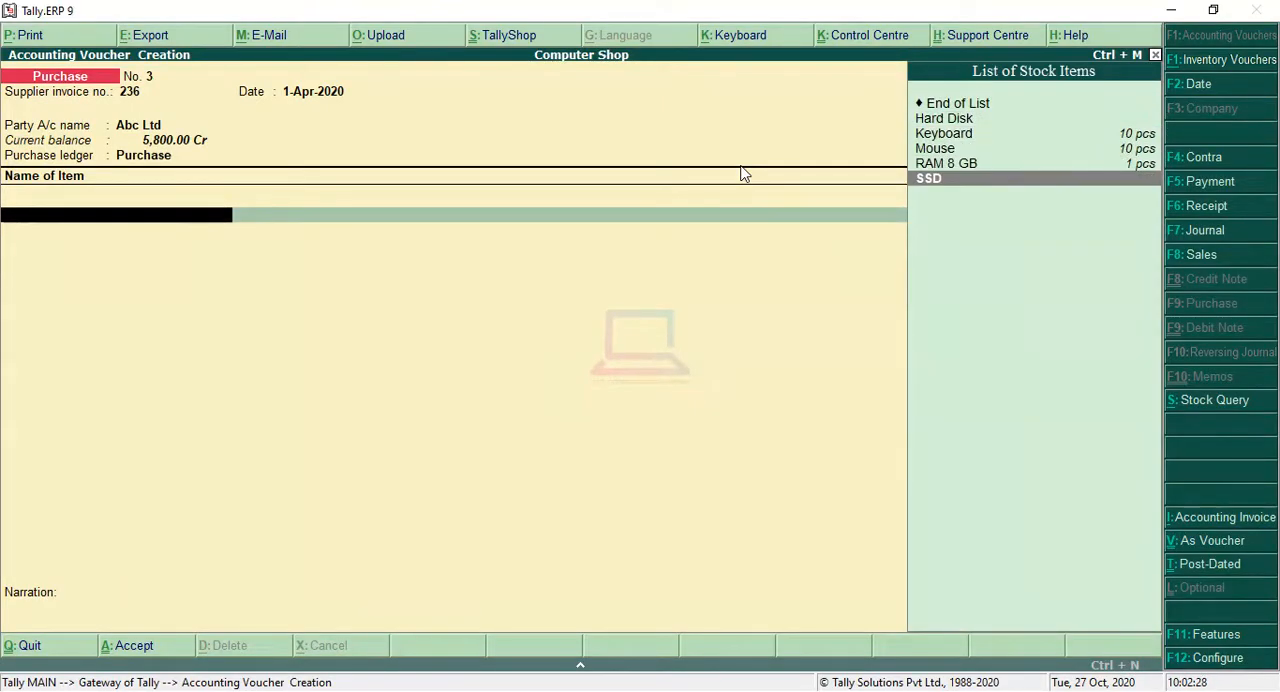
{"action": "key", "text": "Return"}
Step: Set SSD to a quantity of 1 pcs at a rate of 3,000 per piece and save the purchase voucher
{"action": "type", "text": "1"}
{"action": "key", "text": "Return"}
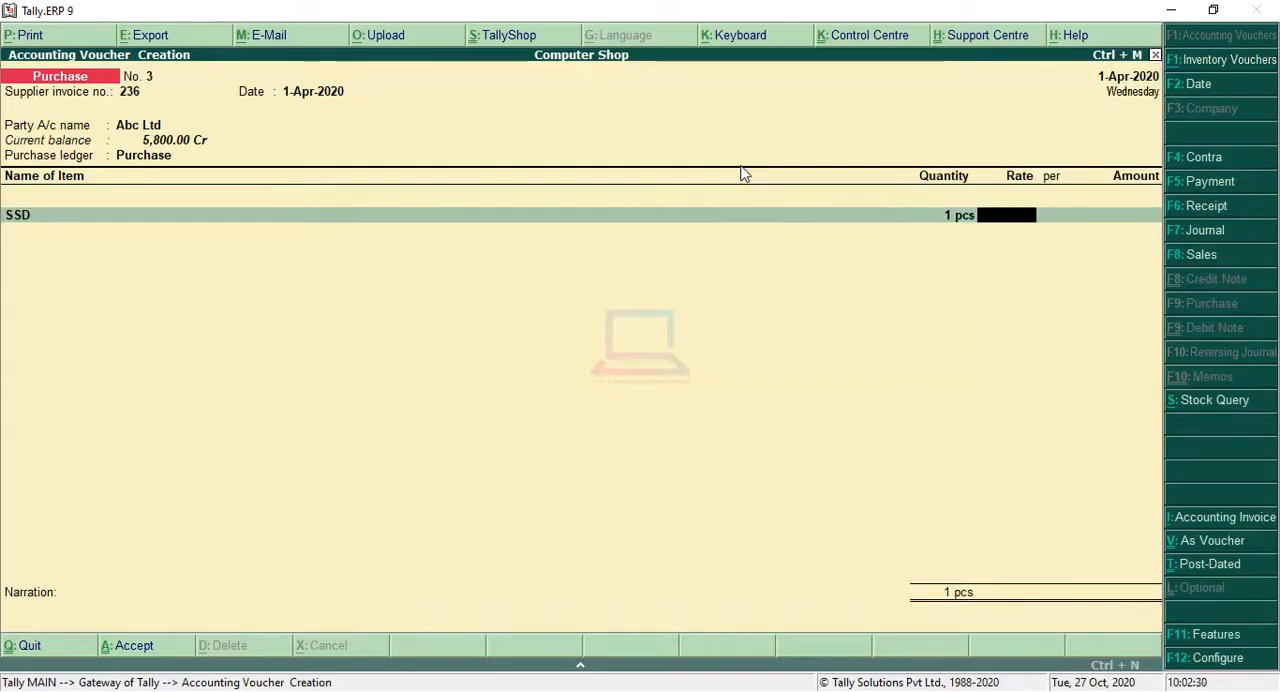
{"action": "type", "text": "3,00"}
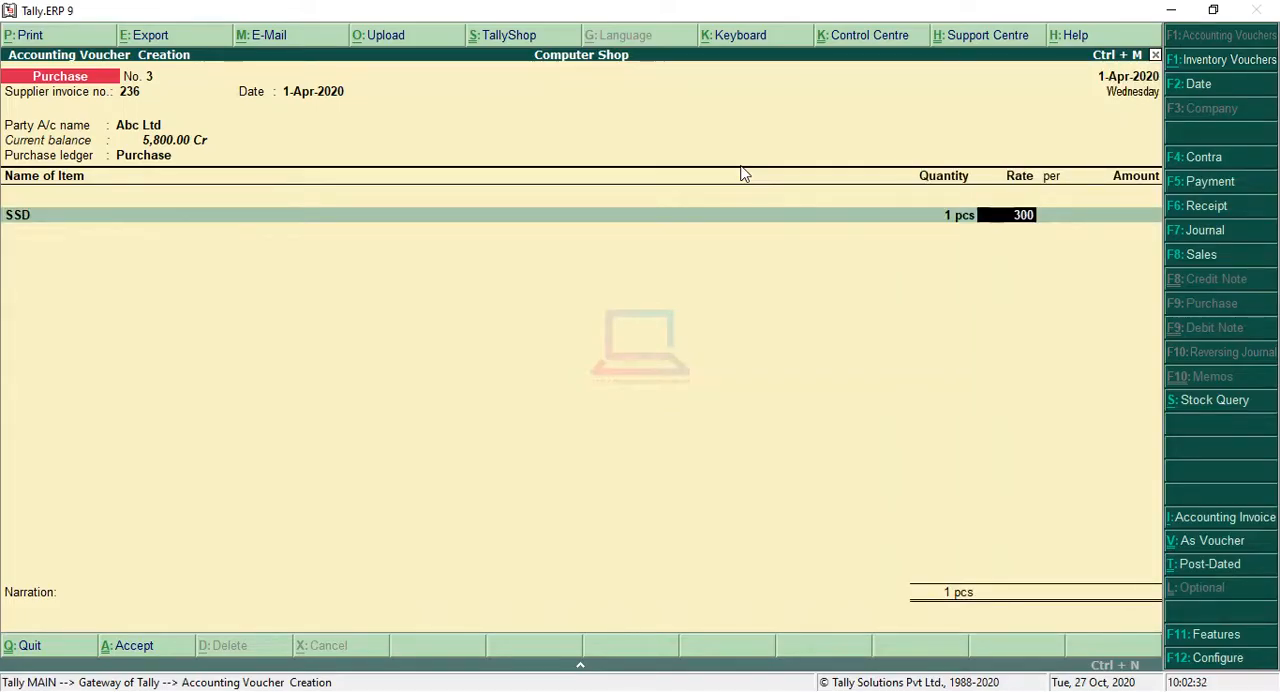
{"action": "type", "text": "0"}
{"action": "key", "text": "Return"}
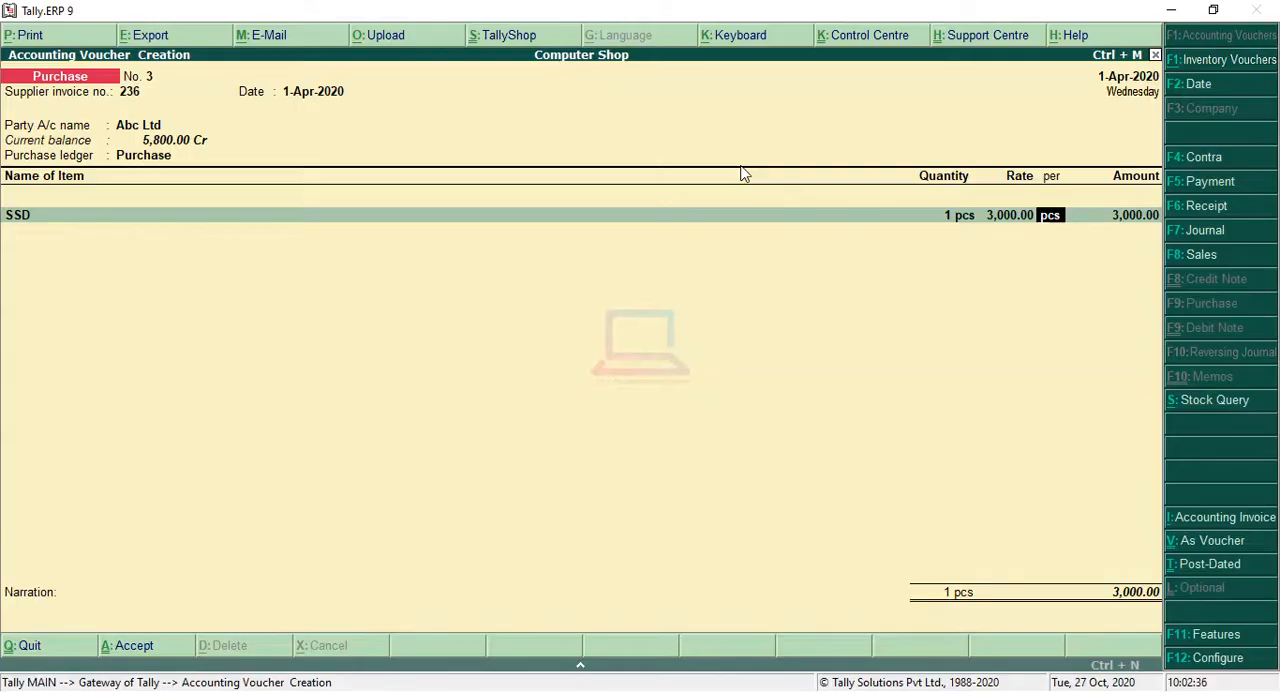
{"action": "key", "text": "Return"}
{"action": "key", "text": "Return"}
{"action": "key", "text": "Return"}
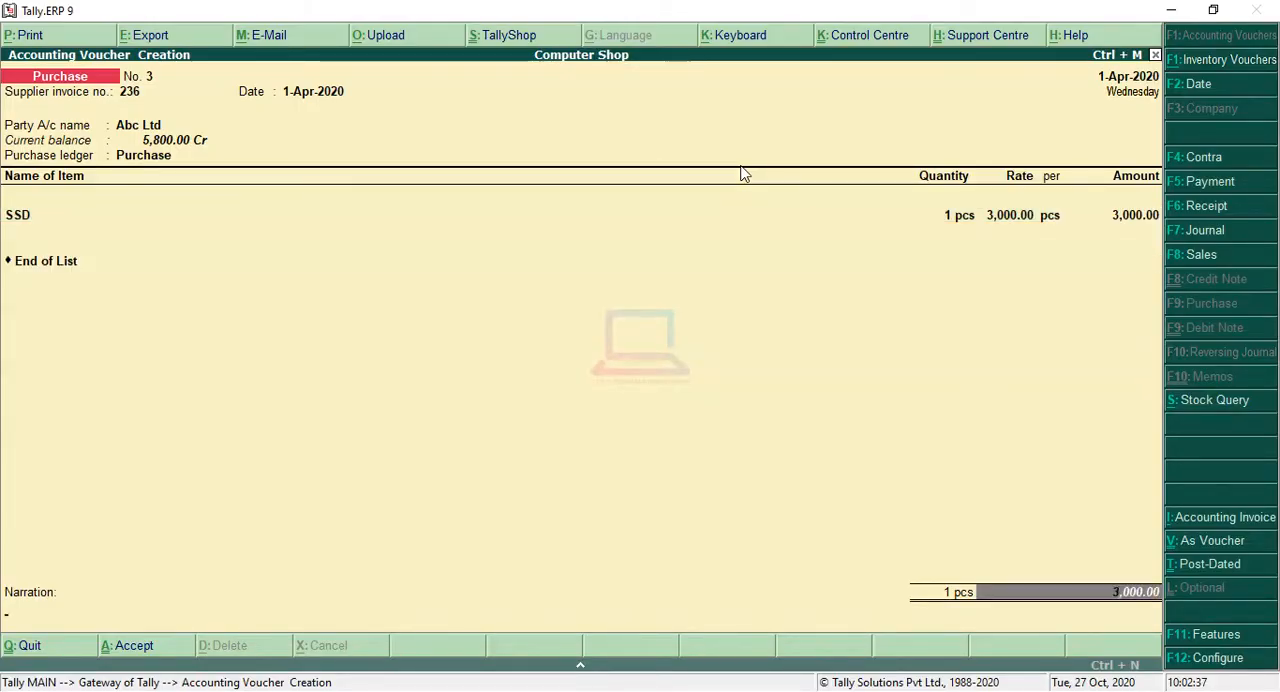
{"action": "key", "text": "Return"}
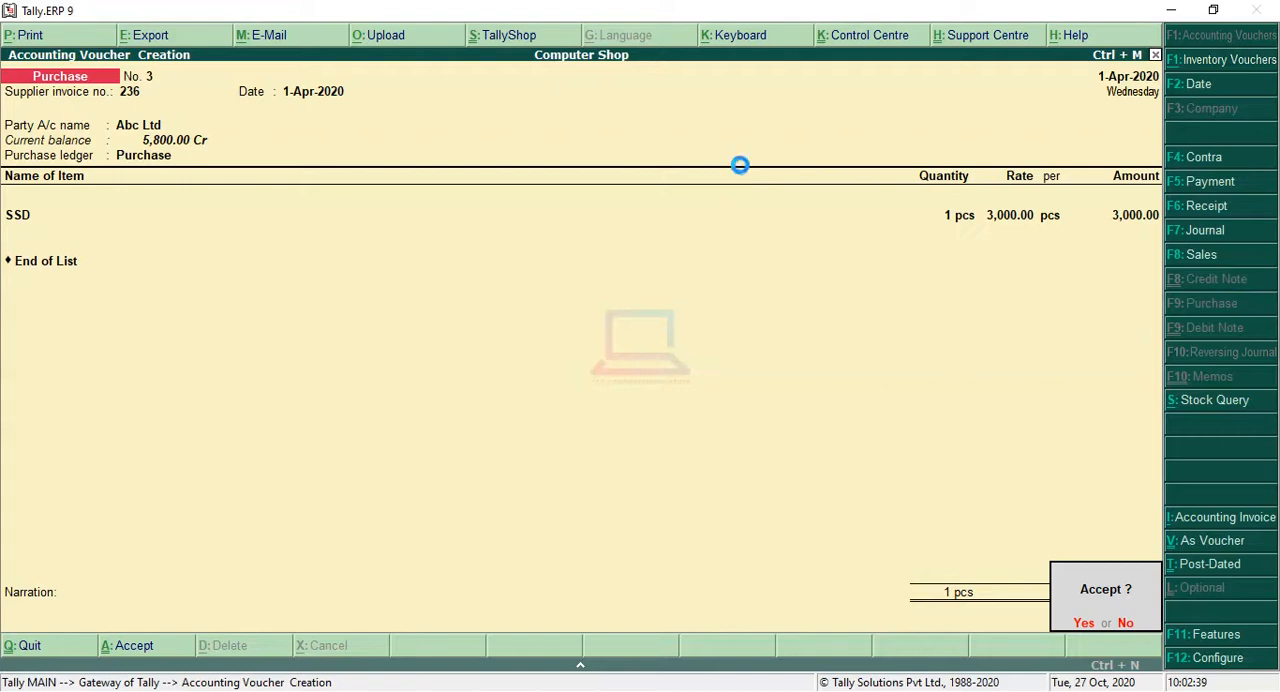
{"action": "key", "text": "Return"}
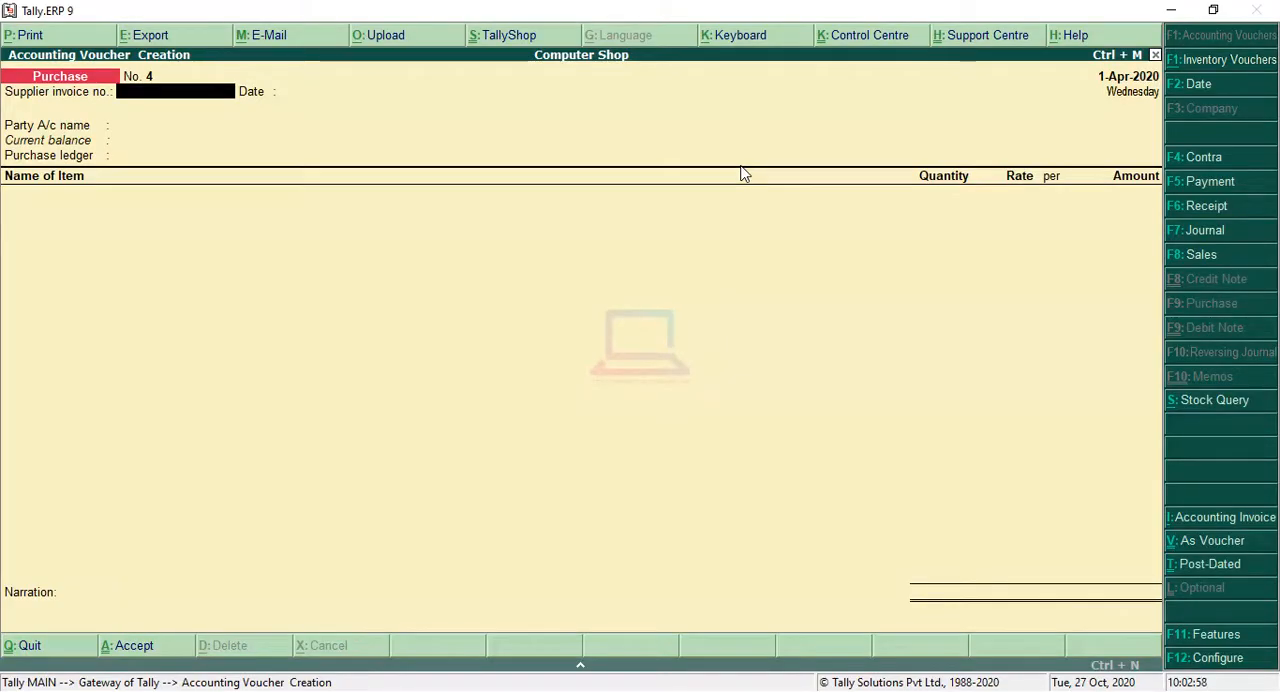
Step: Leave purchase voucher entry and return to the Gateway of Tally
{"action": "key", "text": "Escape"}
{"action": "key", "text": "Return"}
{"action": "key", "text": "Escape"}
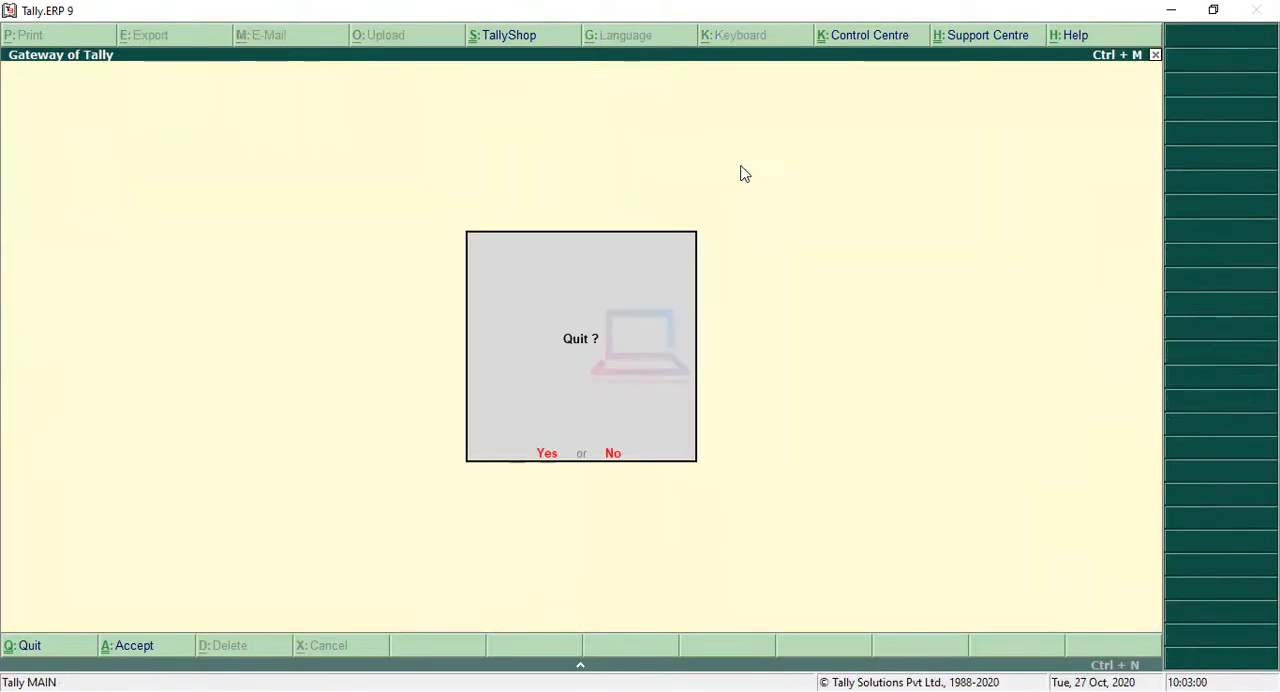
{"action": "key", "text": "Escape"}
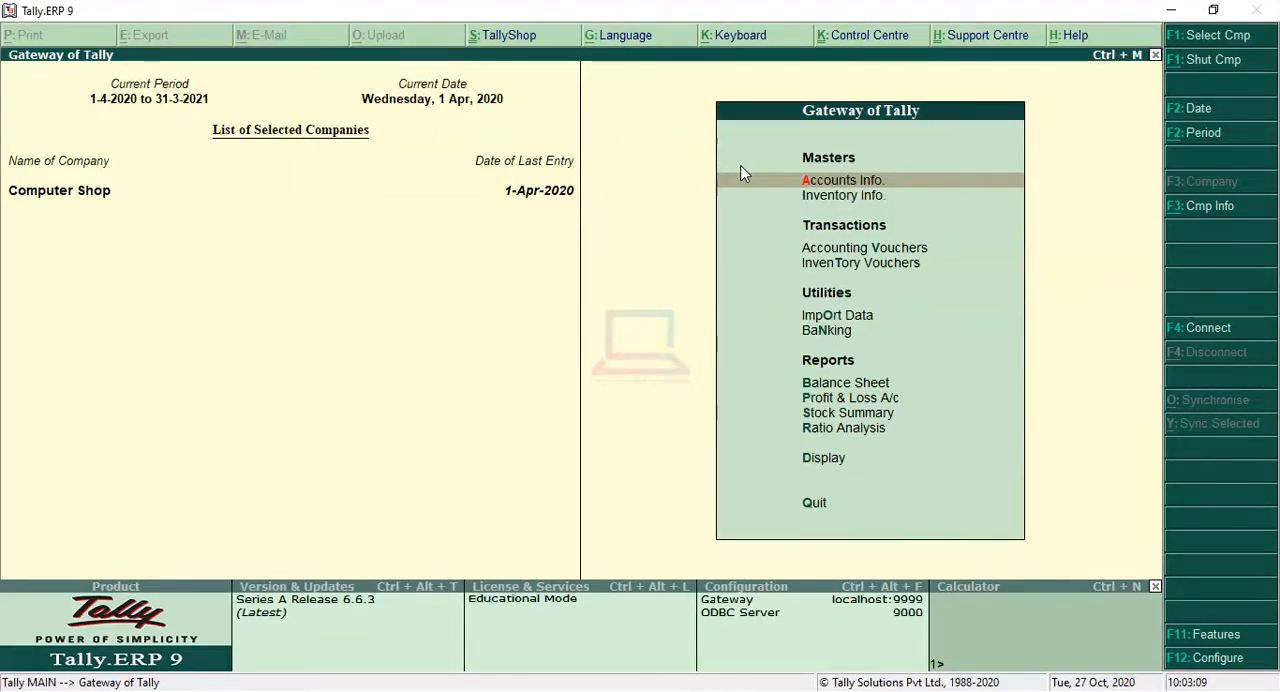
Step: Open the Account Books from the display reports
{"action": "key", "text": "Down"}
{"action": "key", "text": "Down"}
{"action": "key", "text": "Down"}
{"action": "key", "text": "Down"}
{"action": "key", "text": "Down"}
{"action": "key", "text": "Down"}
{"action": "key", "text": "Down"}
{"action": "key", "text": "Down"}
{"action": "key", "text": "Down"}
{"action": "key", "text": "Down"}
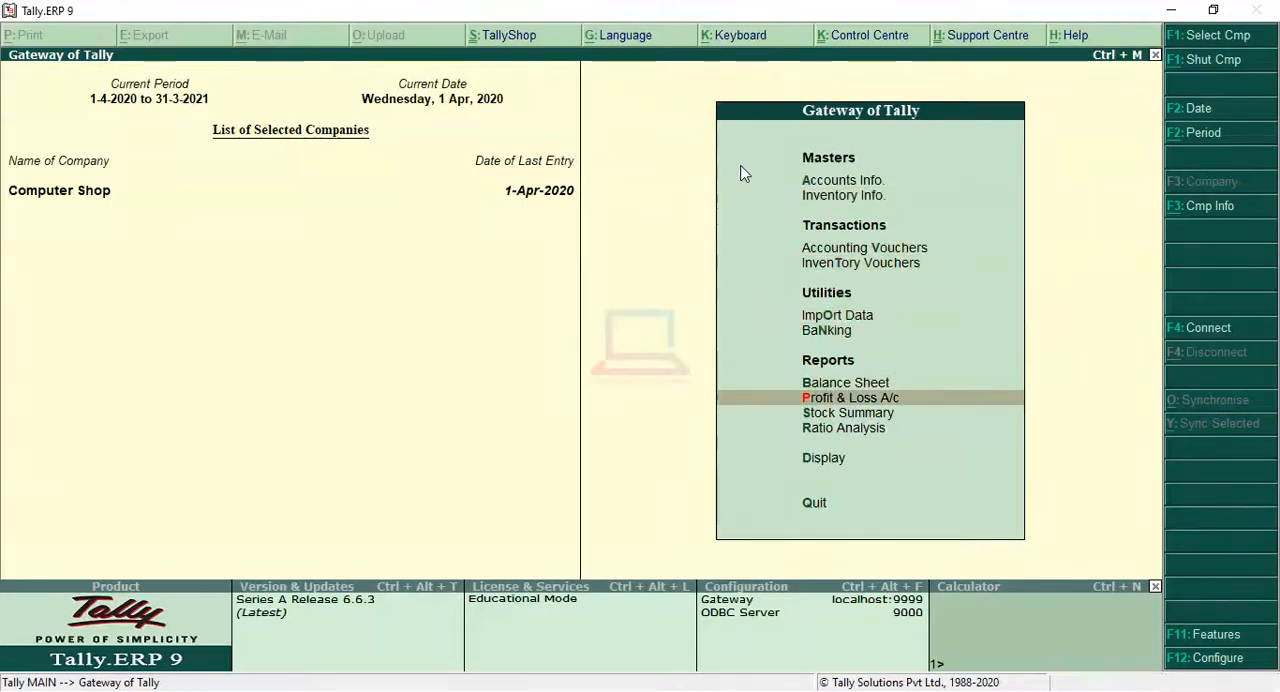
{"action": "key", "text": "Return"}
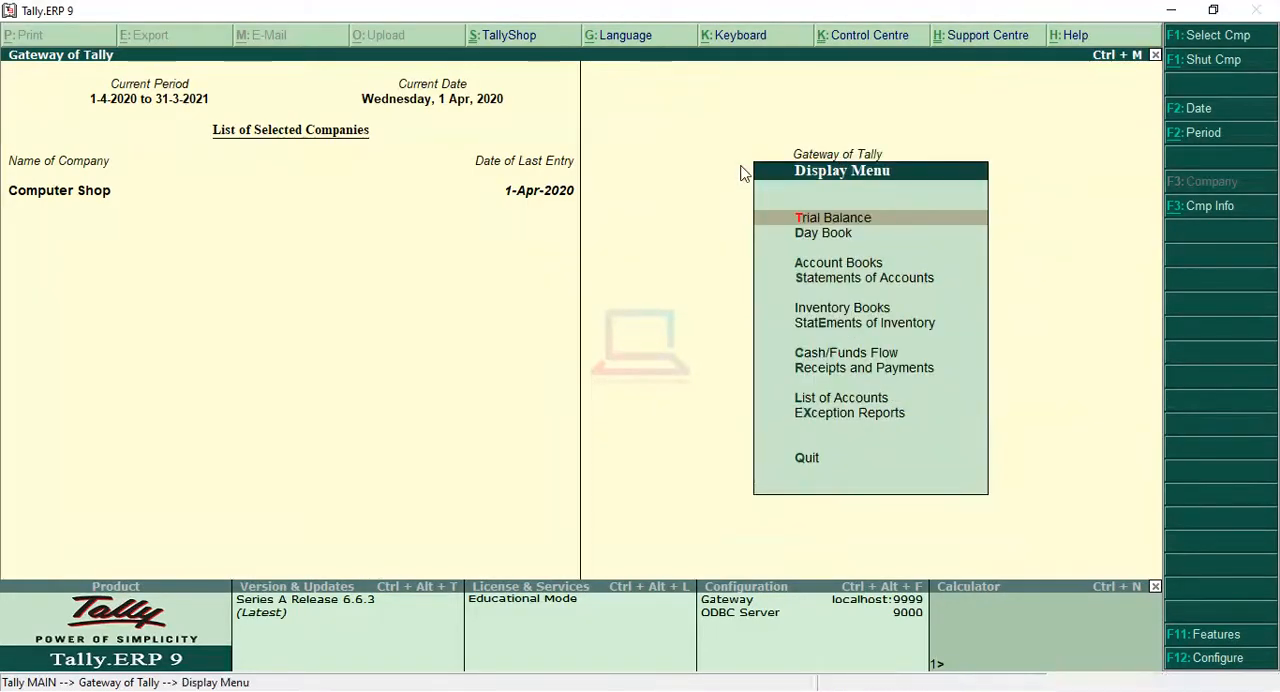
{"action": "key", "text": "Down"}
{"action": "key", "text": "Down"}
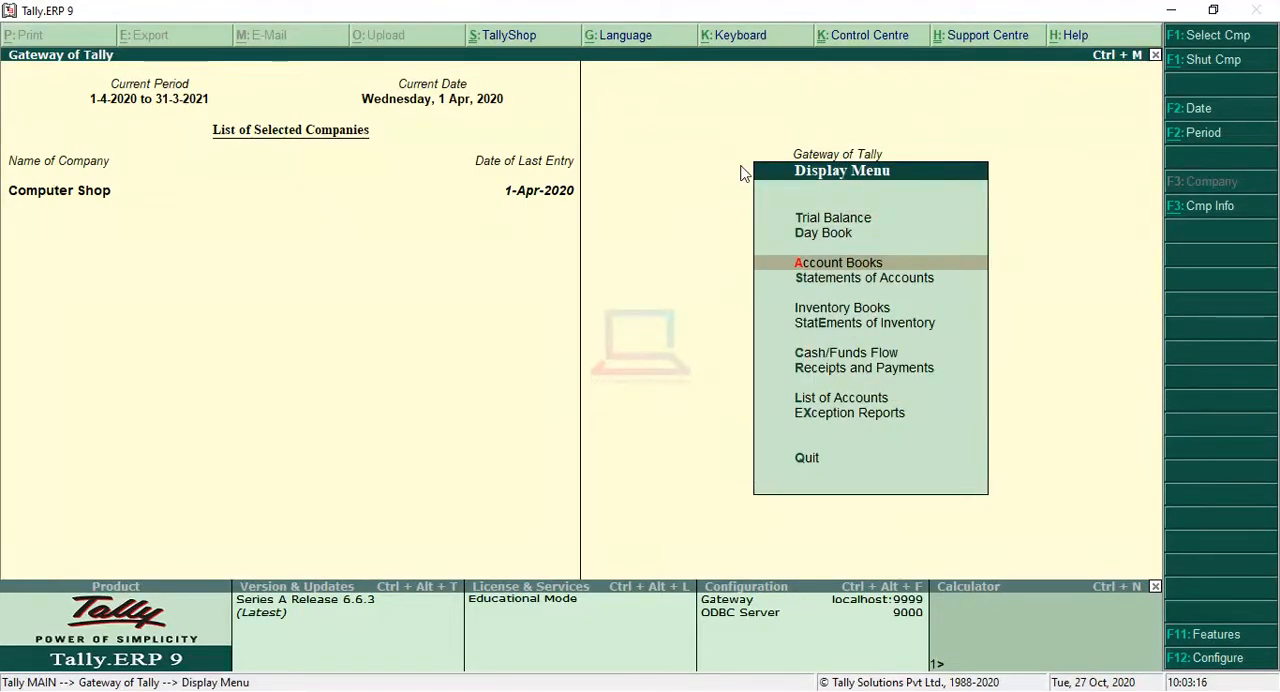
{"action": "key", "text": "Return"}
Step: Examine the Abc Ltd ledger's purchase entries and closing balance, and return to the Gateway of Tally
{"action": "key", "text": "Down"}
{"action": "key", "text": "Down"}
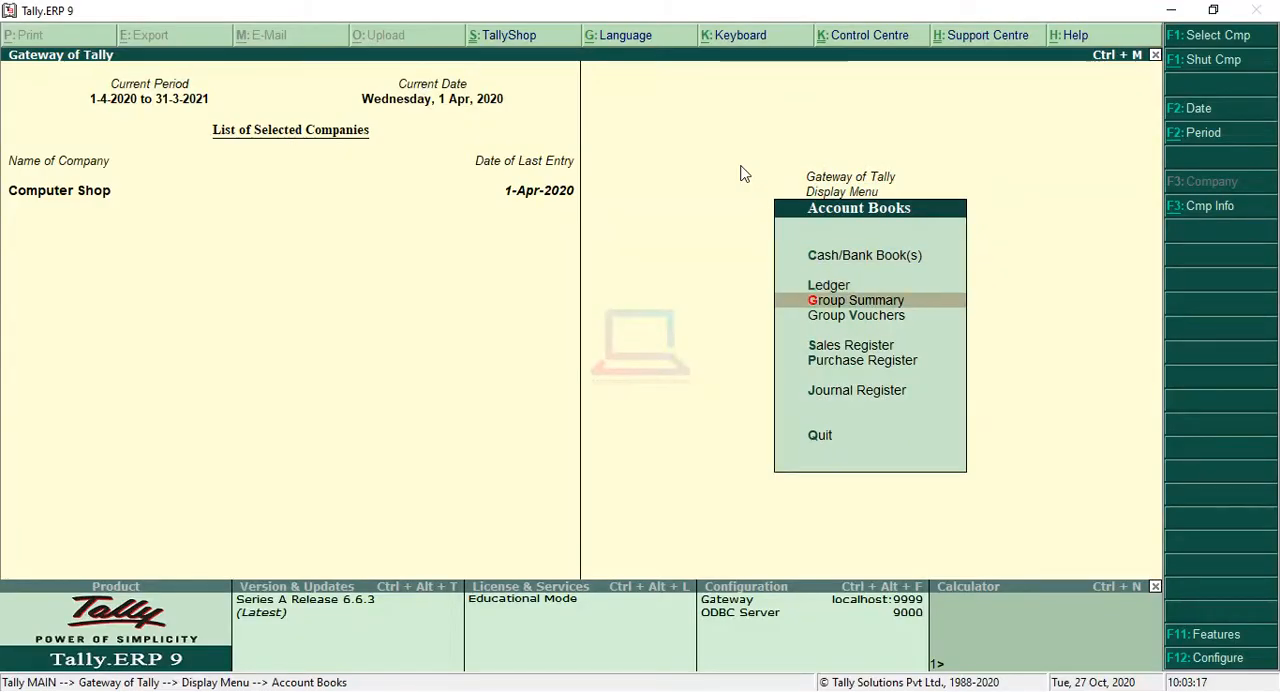
{"action": "key", "text": "Up"}
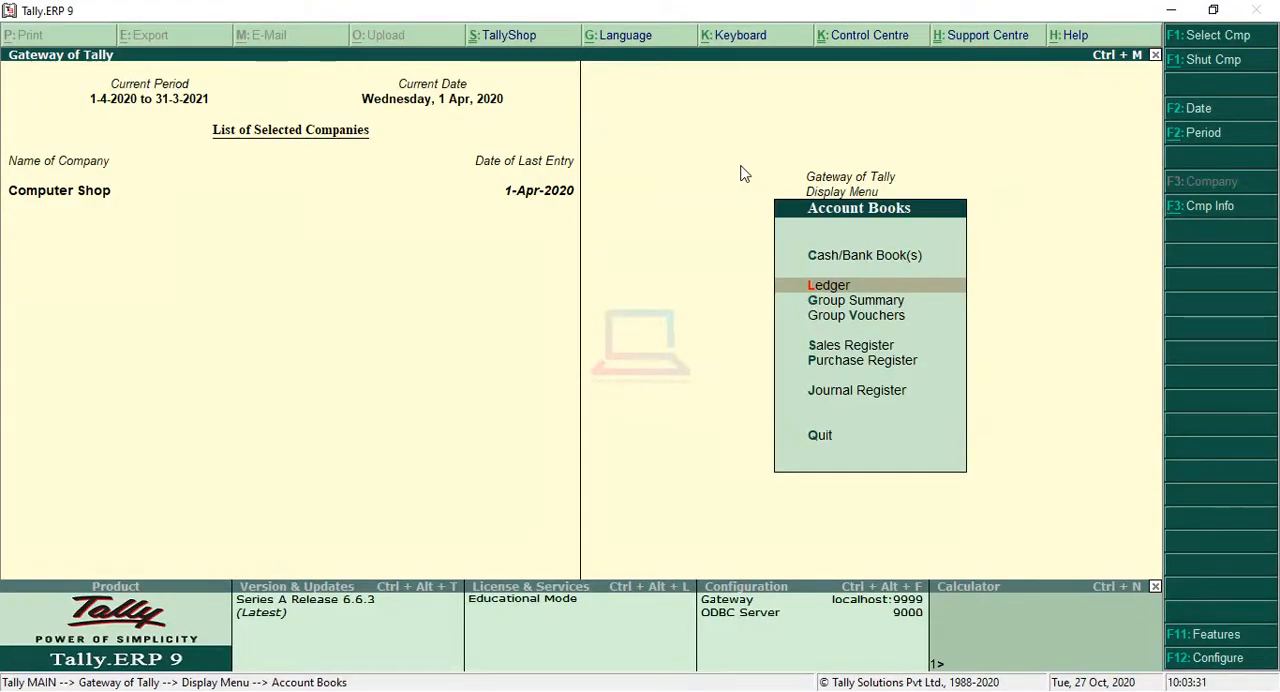
{"action": "key", "text": "Return"}
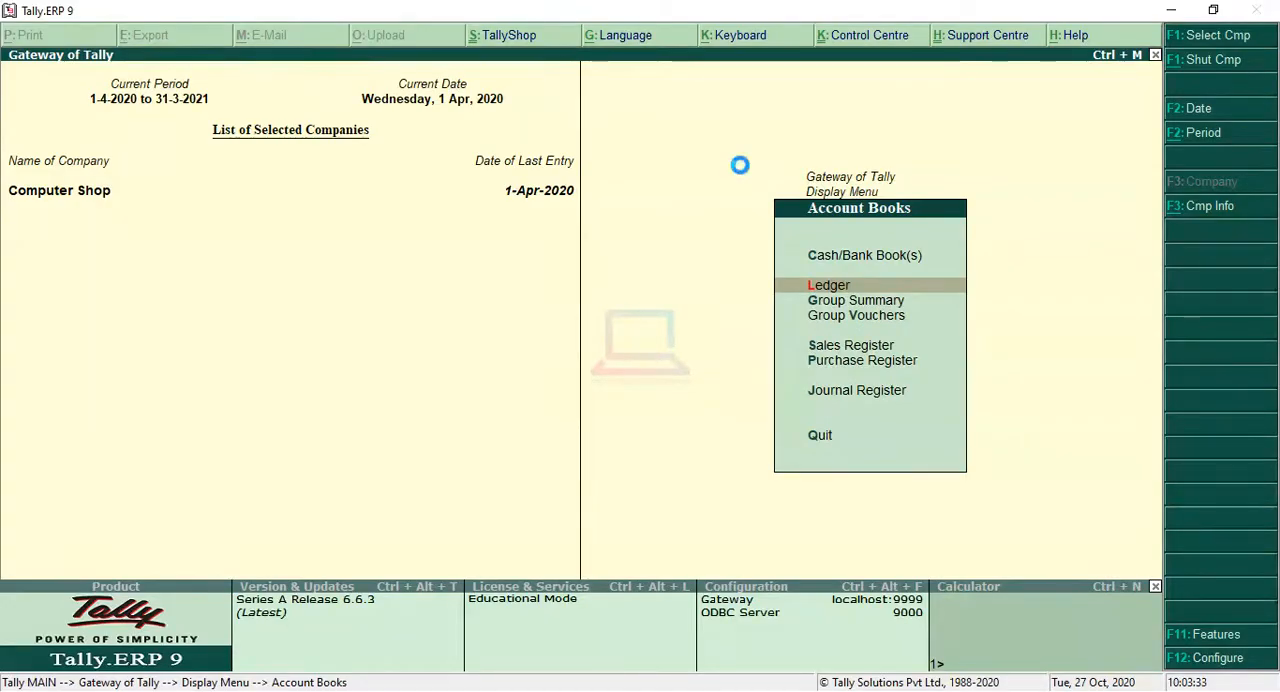
{"action": "key", "text": "Up"}
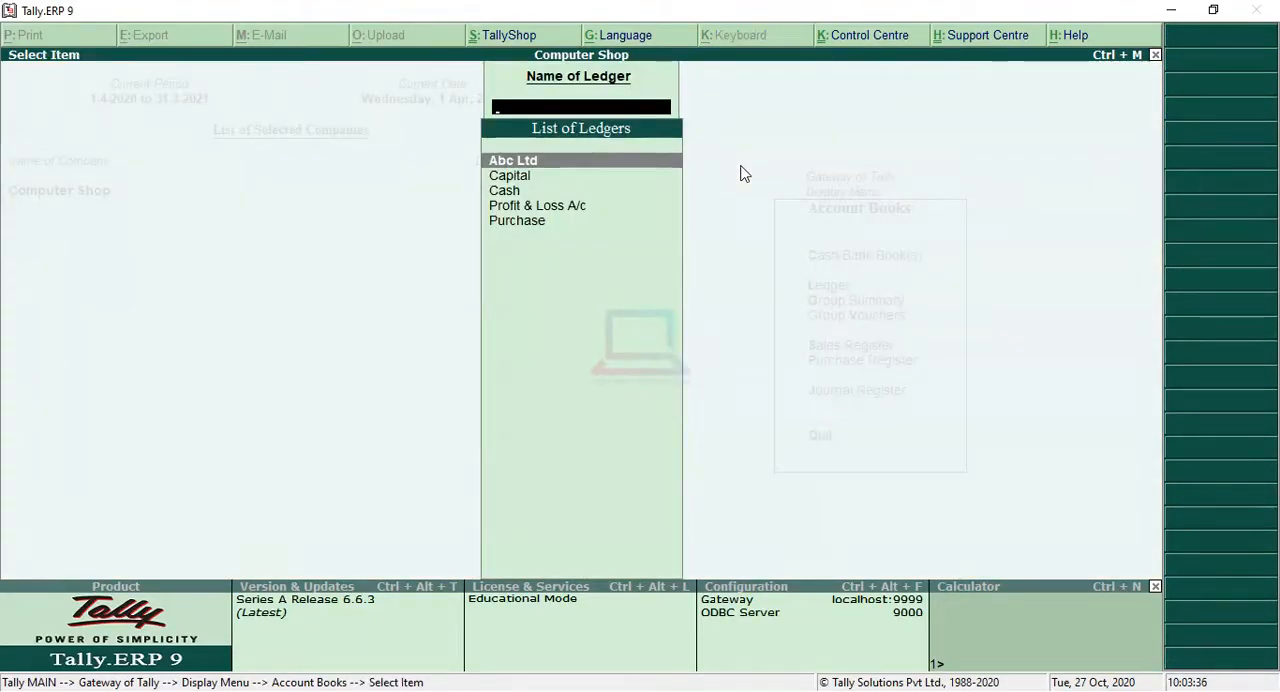
{"action": "key", "text": "Return"}
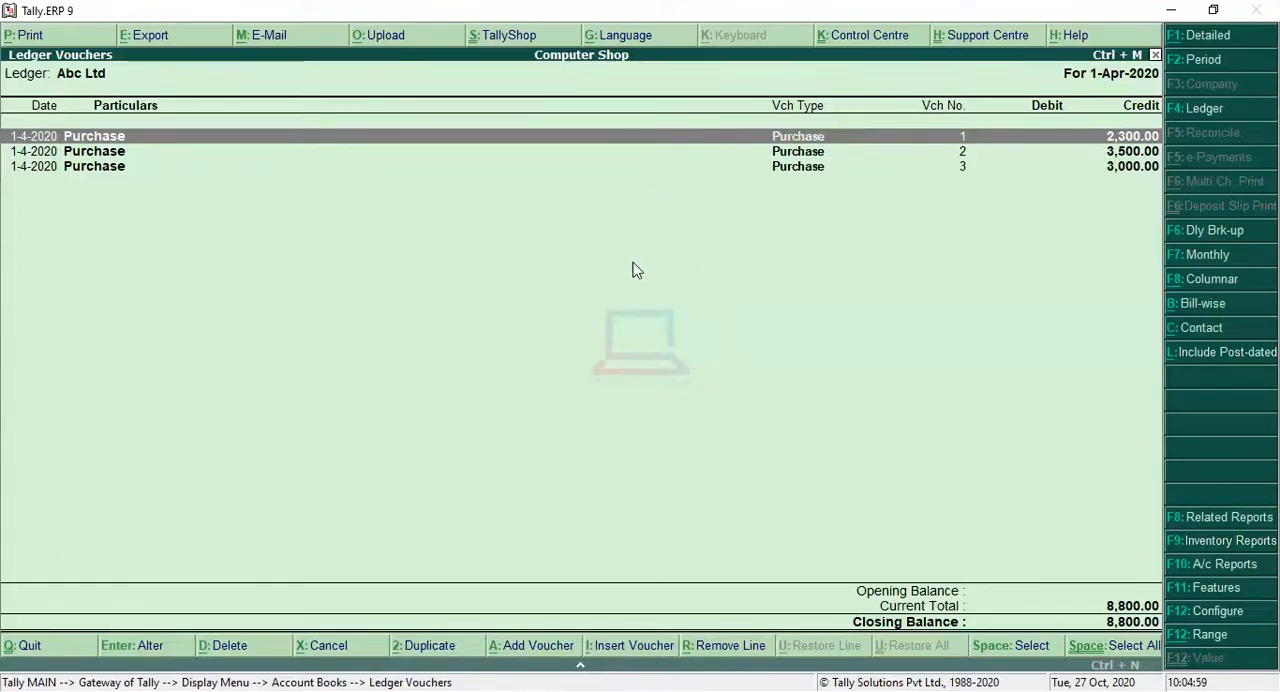
{"action": "key", "text": "Escape"}
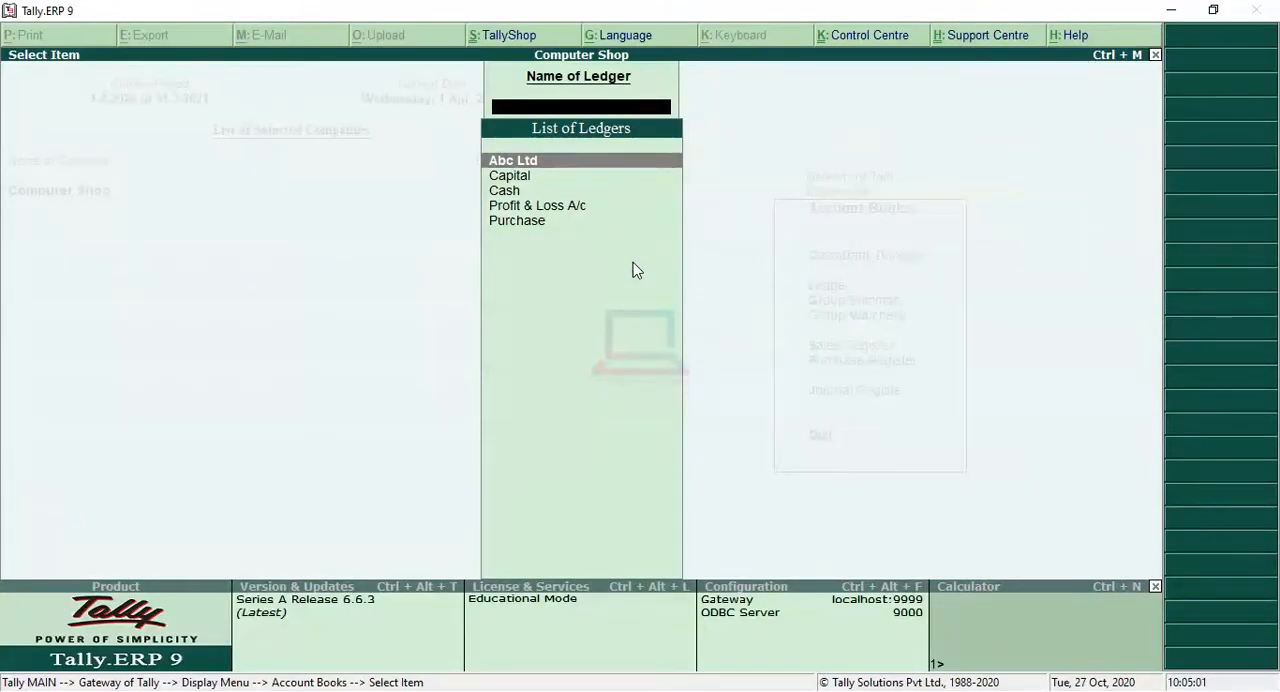
{"action": "key", "text": "Escape"}
{"action": "key", "text": "Escape"}
{"action": "key", "text": "Escape"}
{"action": "key", "text": "Escape"}
{"action": "key", "text": "Escape"}
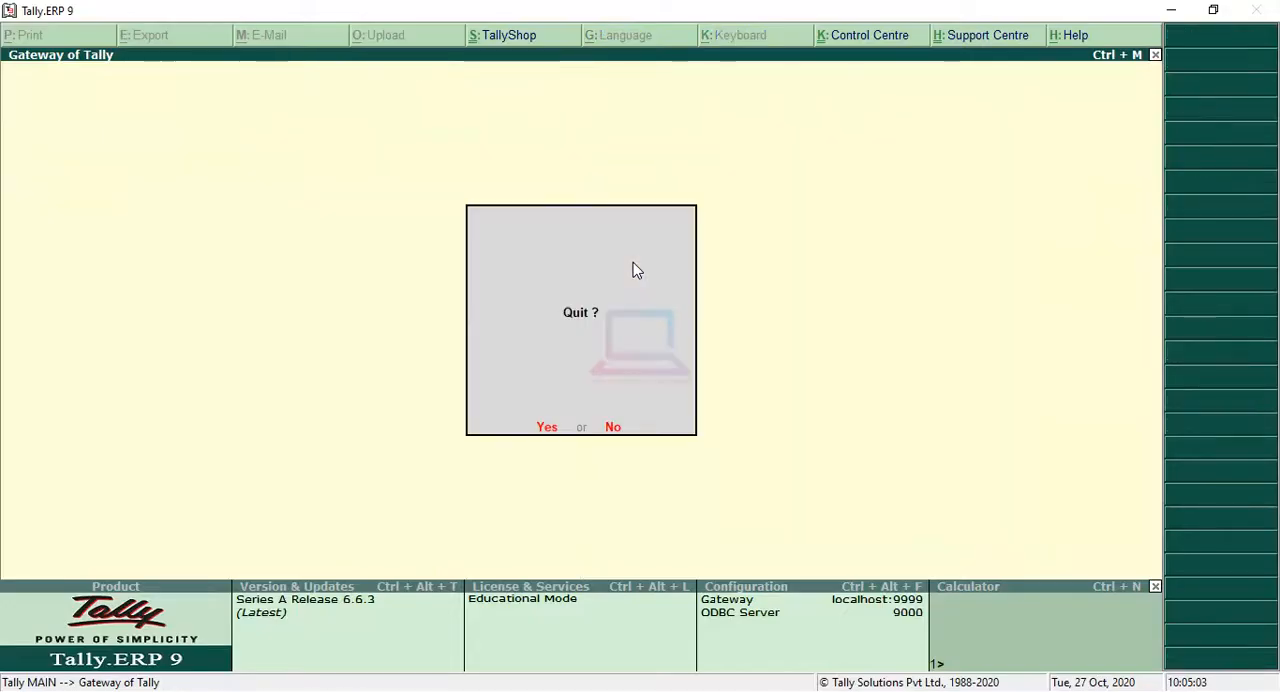
Step: Start a payment voucher and debit Abc Ltd with 5,000
{"action": "key", "text": "Down"}
{"action": "key", "text": "Down"}
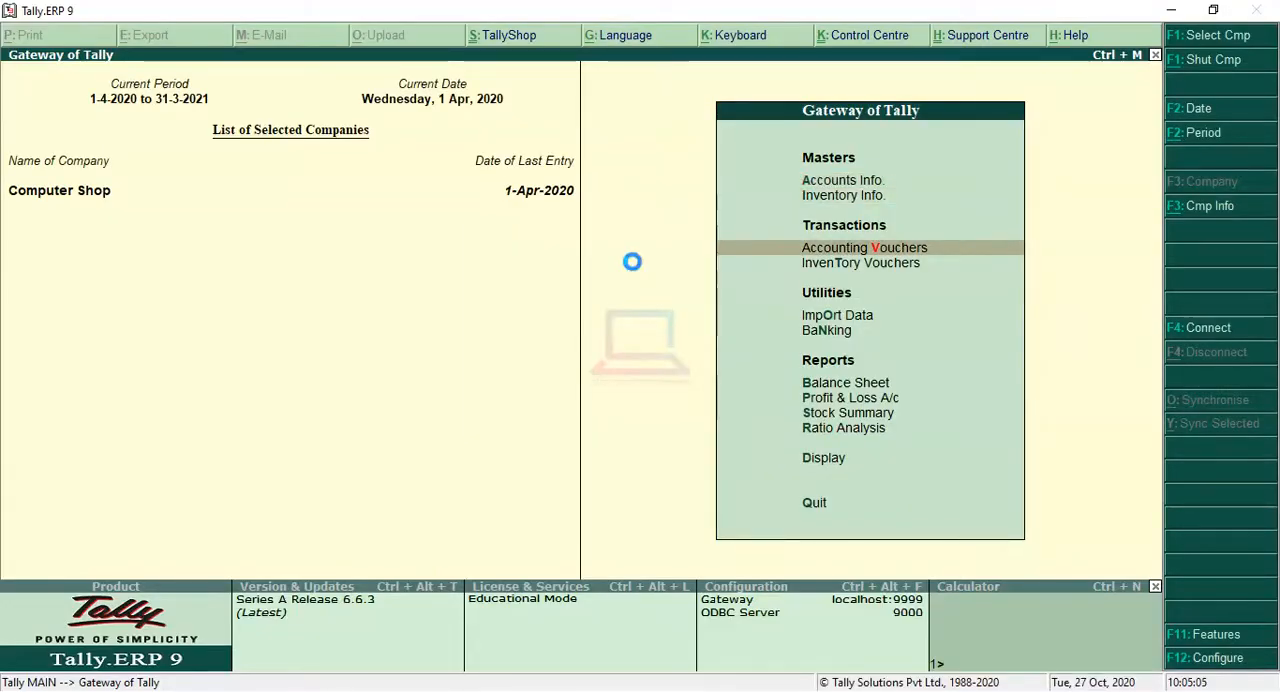
{"action": "key", "text": "Return"}
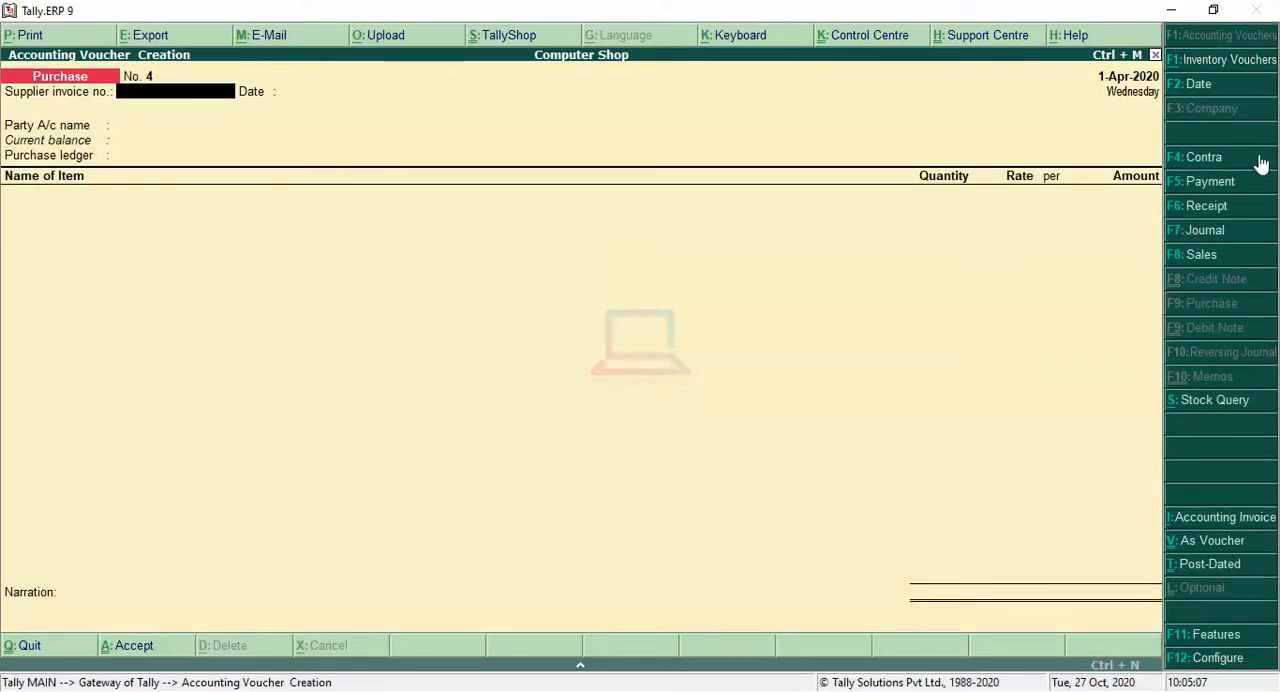
{"action": "left_click", "coordinate": [1233, 185]}
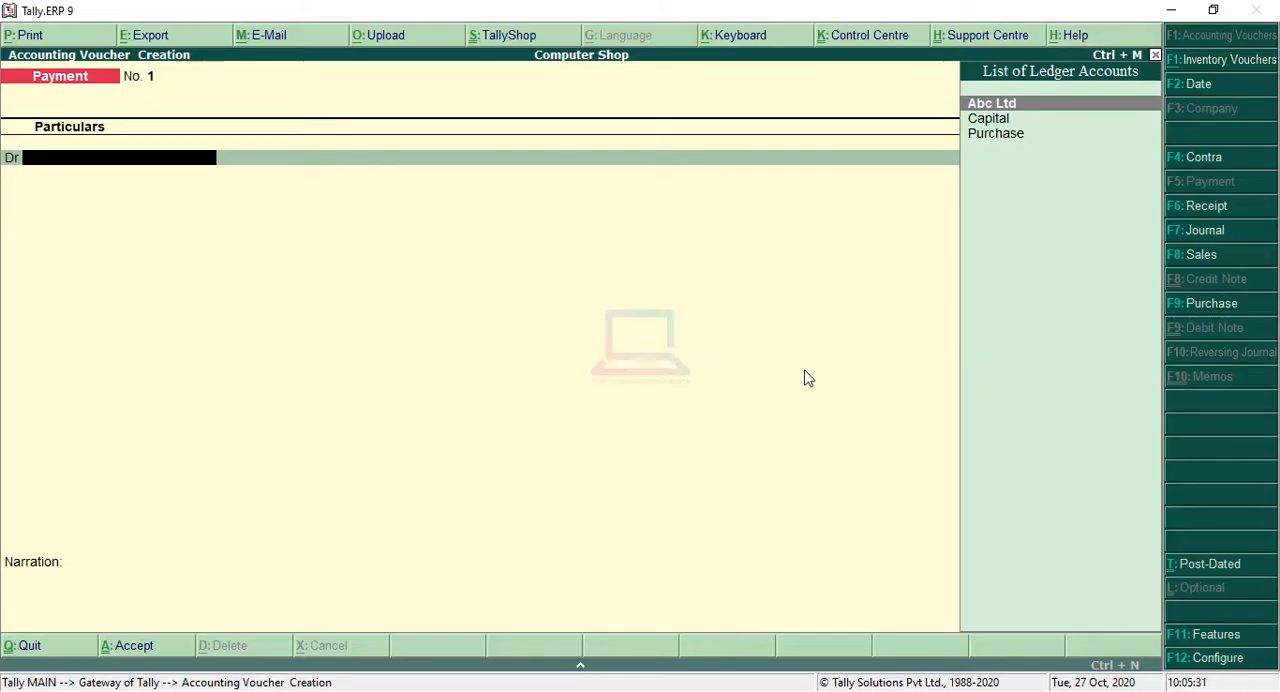
{"action": "key", "text": "Return"}
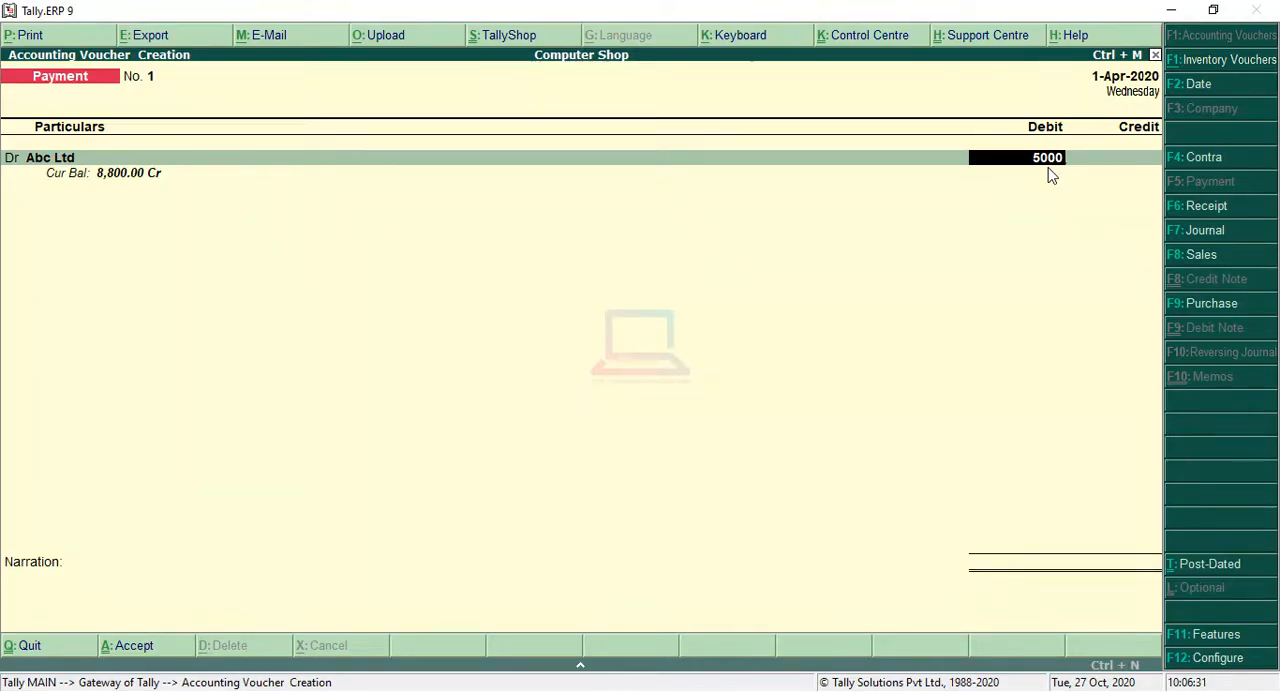
{"action": "key", "text": "Return"}
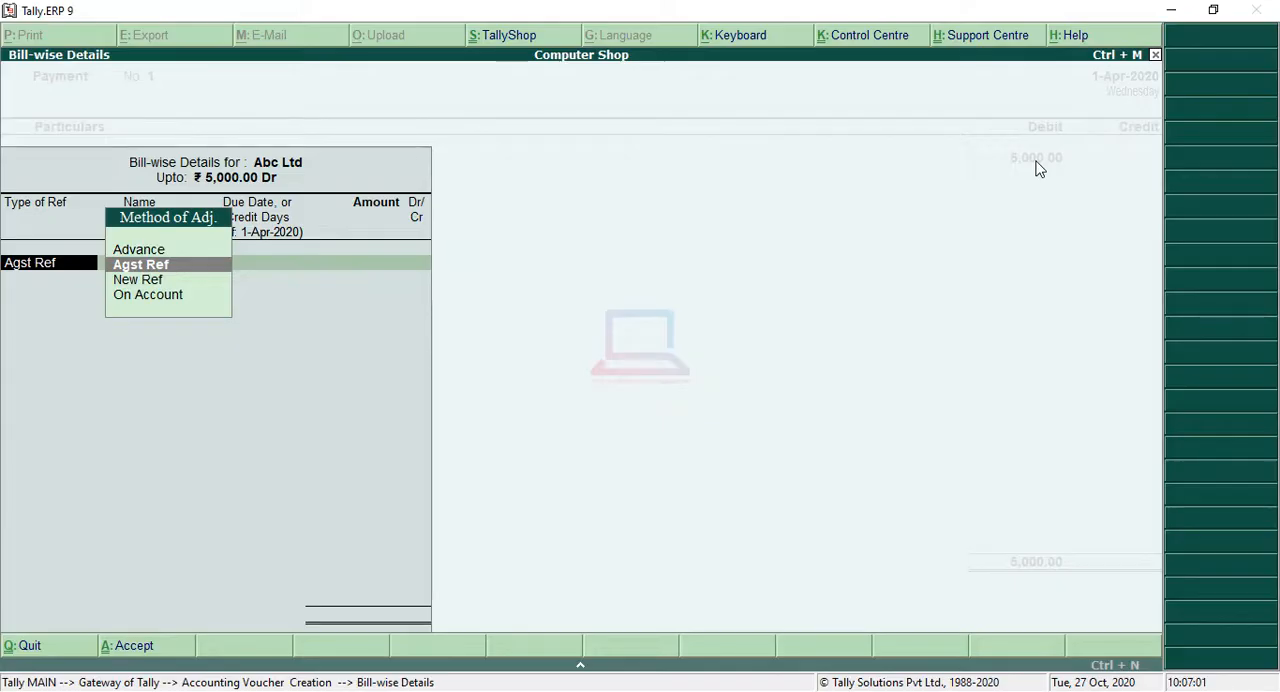
Step: Allocate the Abc Ltd payment against pending bills 101 for 2,300 and 236 for 2,700
{"action": "key", "text": "Return"}
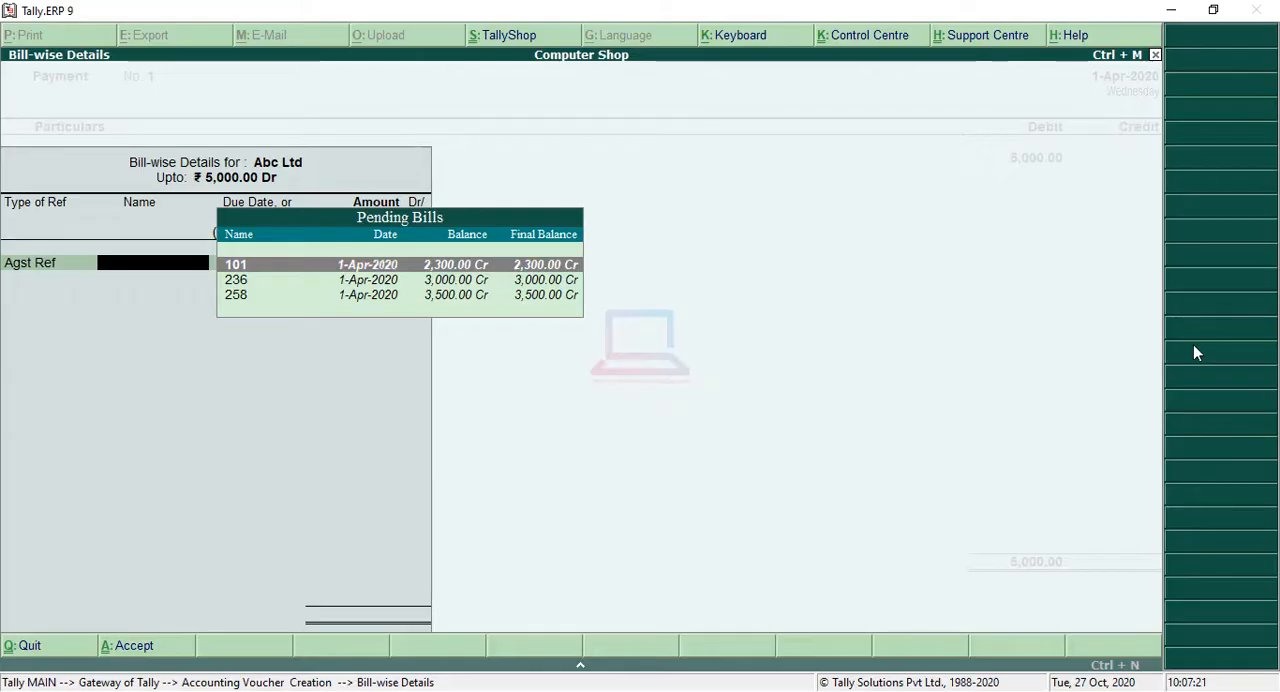
{"action": "key", "text": "Return"}
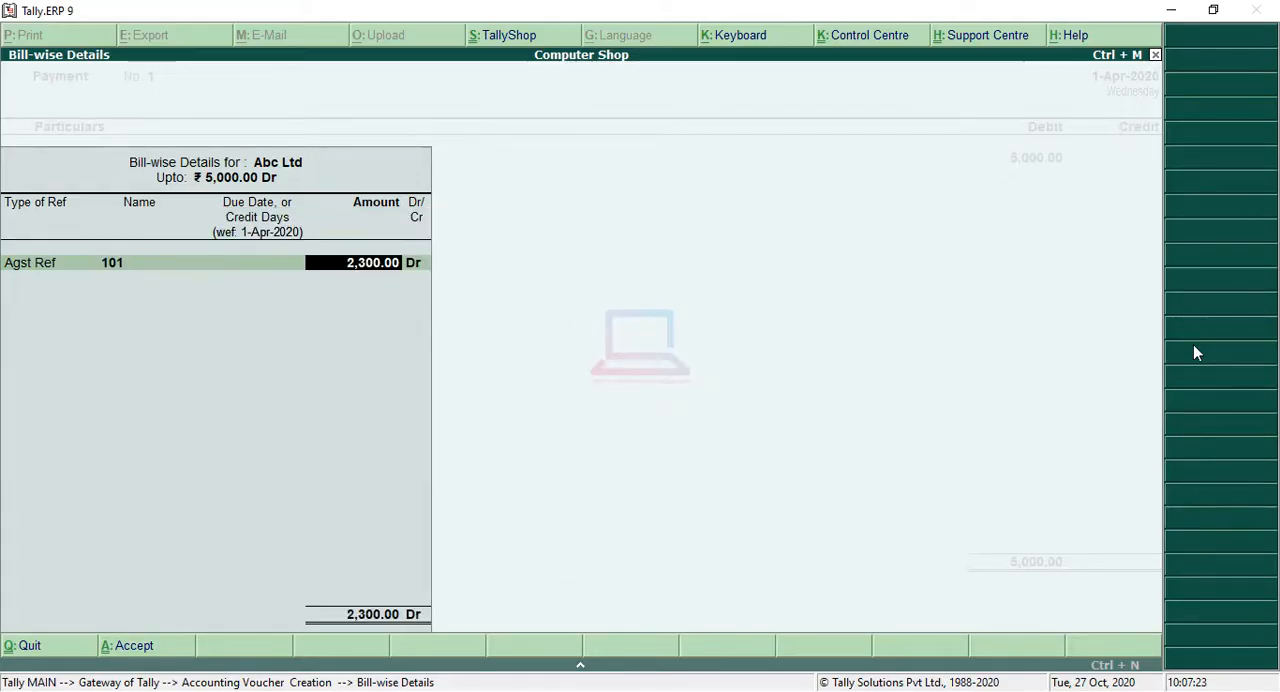
{"action": "key", "text": "Return"}
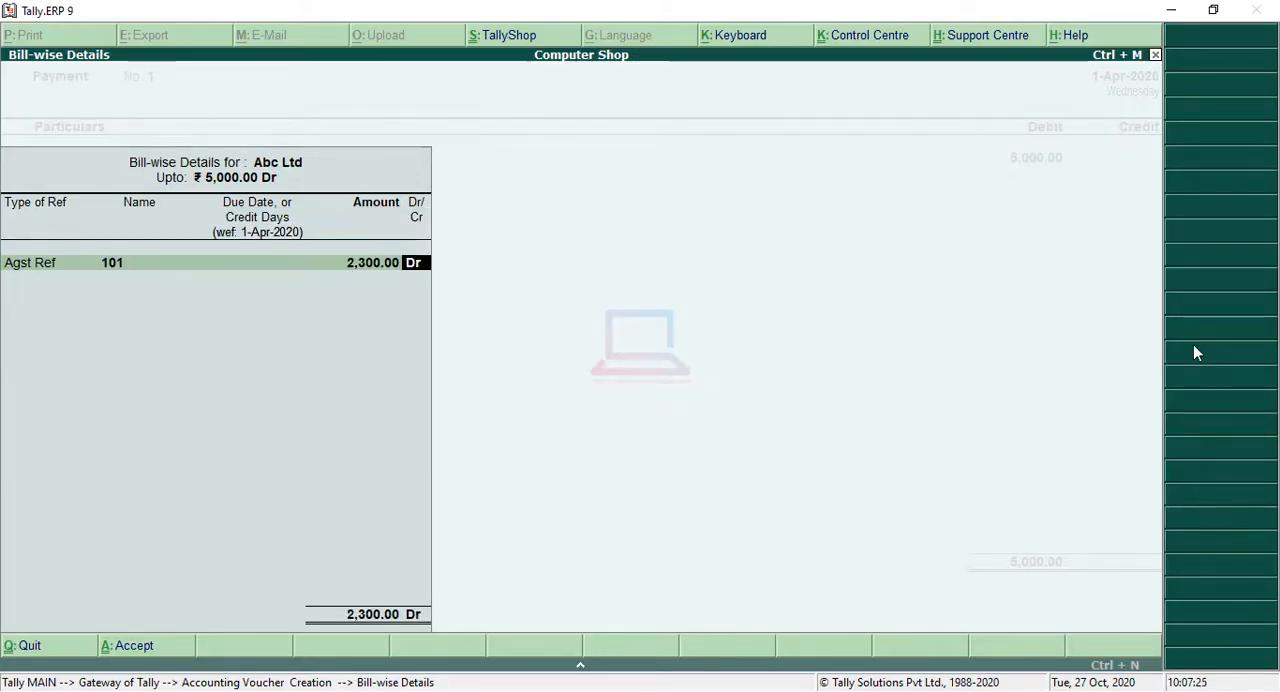
{"action": "key", "text": "Return"}
{"action": "key", "text": "Return"}
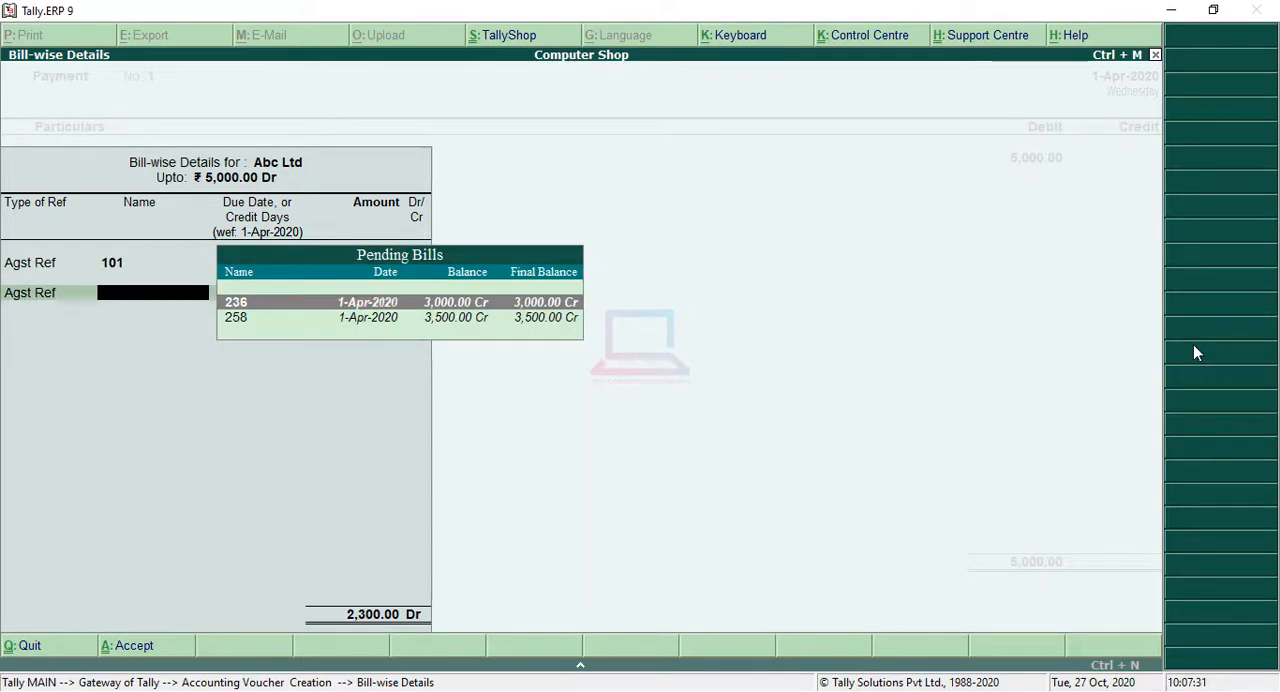
{"action": "key", "text": "Return"}
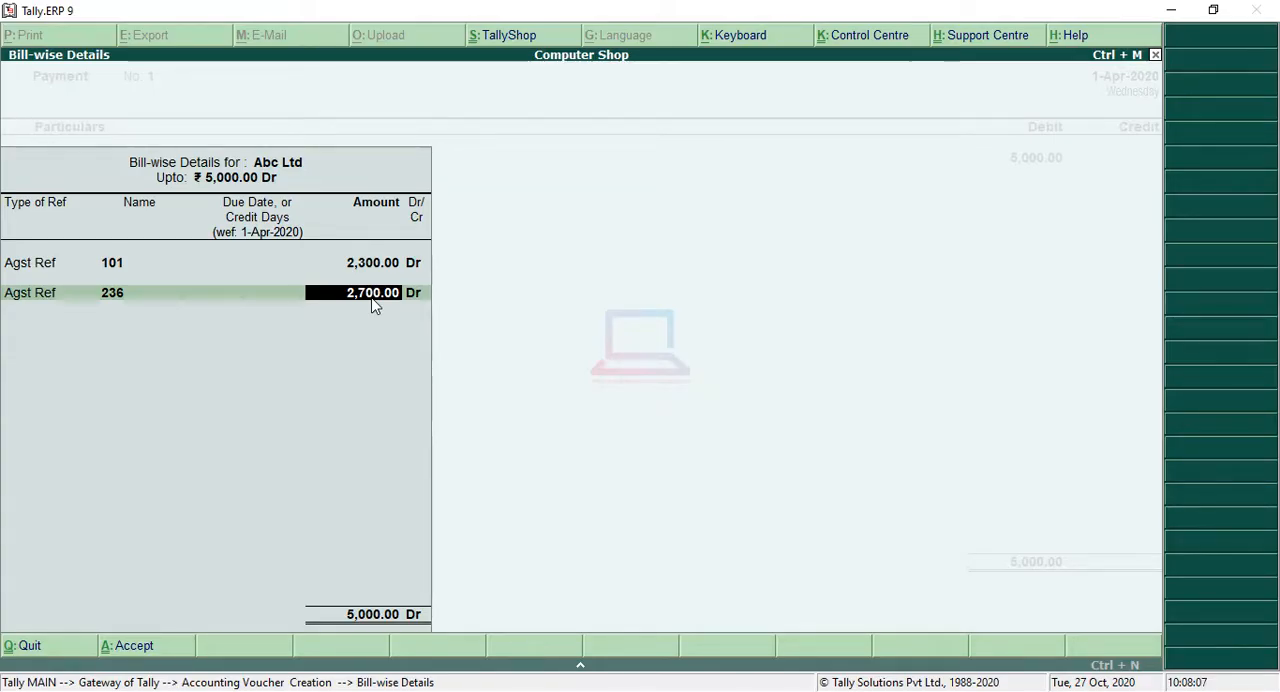
{"action": "key", "text": "Return"}
{"action": "key", "text": "Return"}
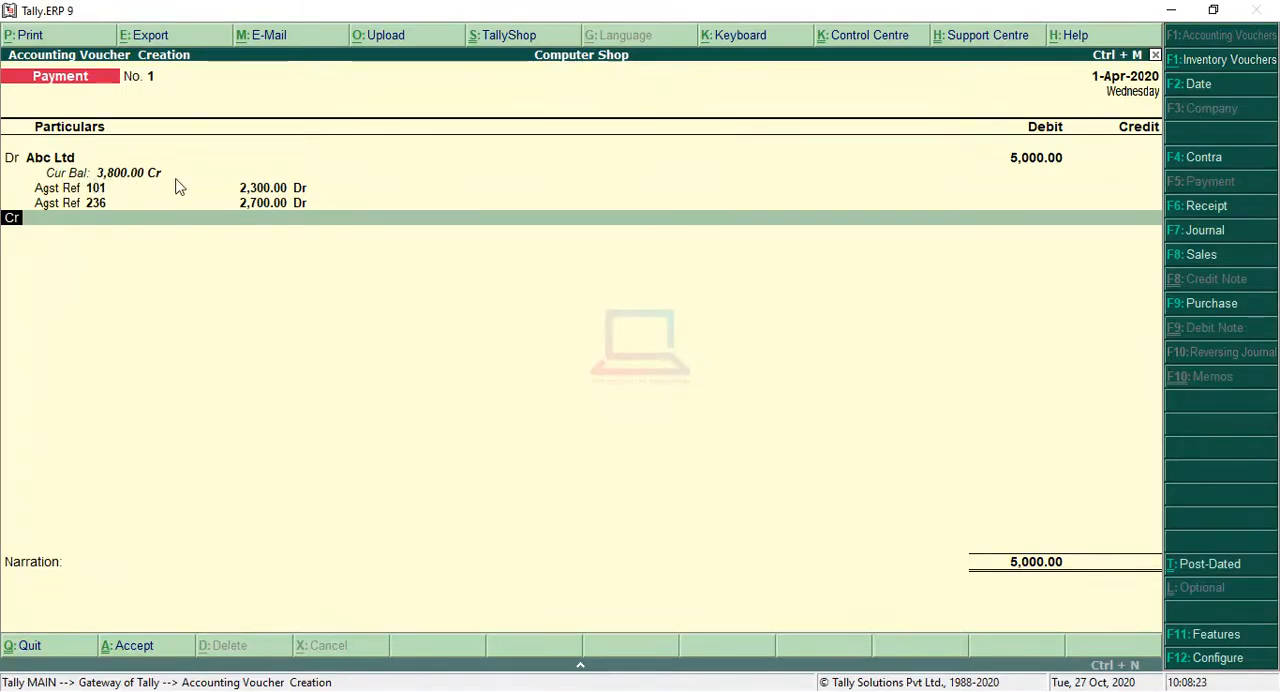
Step: Credit Cash with 5,000 and save the payment voucher
{"action": "key", "text": "Return"}
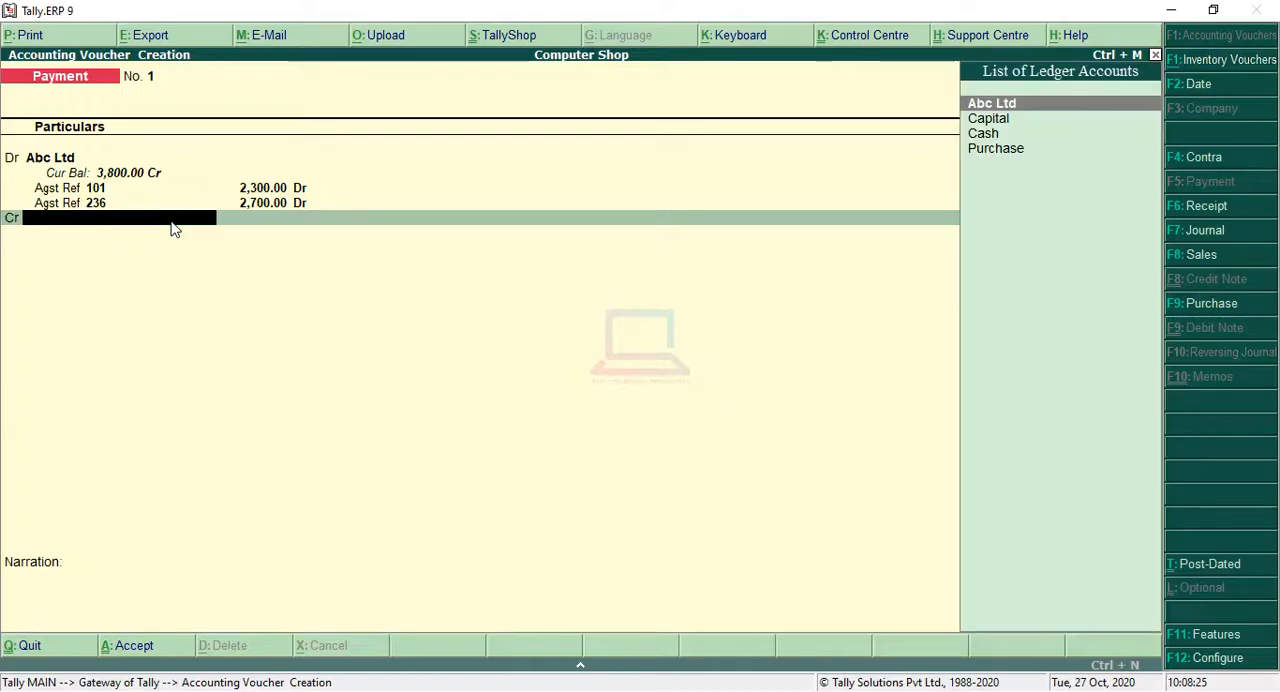
{"action": "key", "text": "Down"}
{"action": "key", "text": "Down"}
{"action": "key", "text": "Return"}
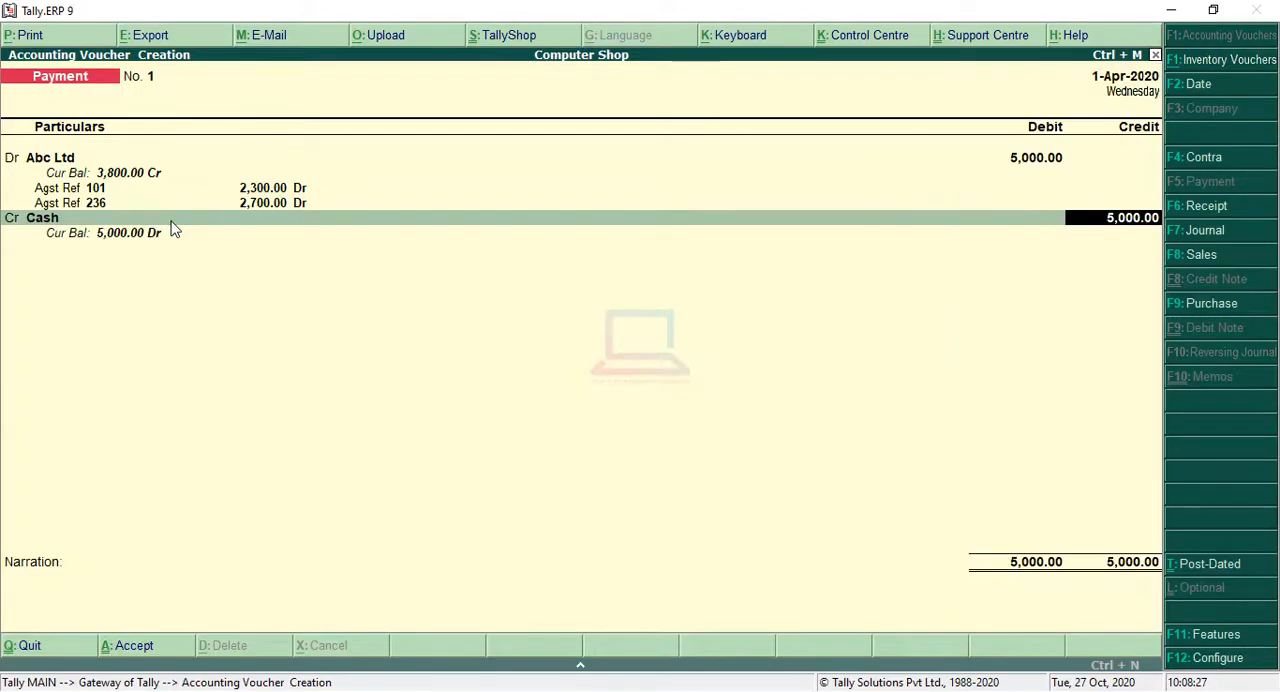
{"action": "key", "text": "Return"}
{"action": "key", "text": "Return"}
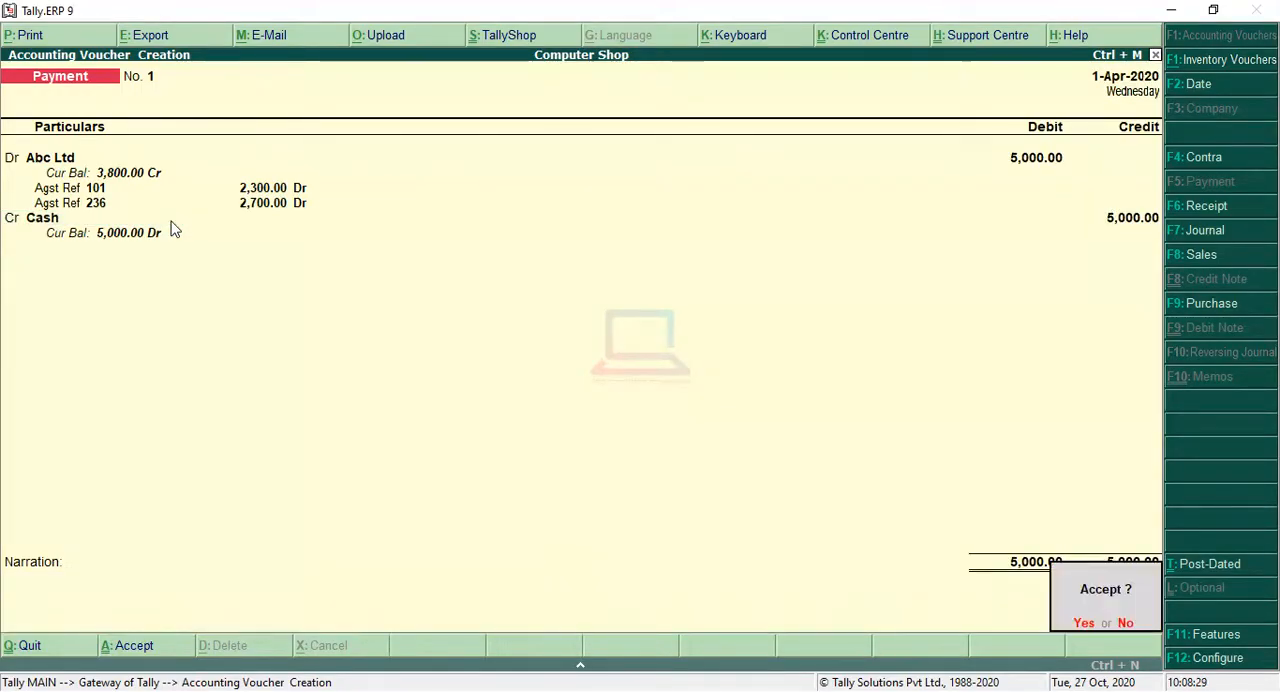
{"action": "key", "text": "Return"}
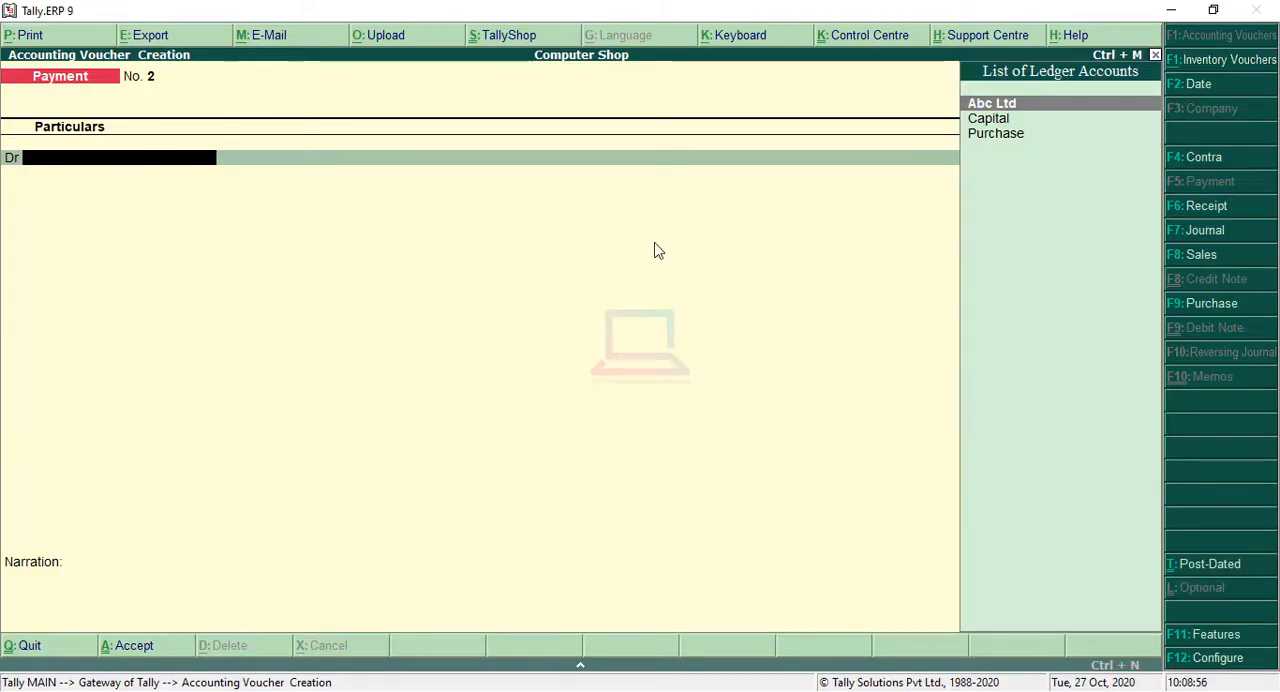
Step: Leave the blank payment voucher and open the Abc Ltd ledger from the account books
{"action": "key", "text": "Escape"}
{"action": "key", "text": "y"}
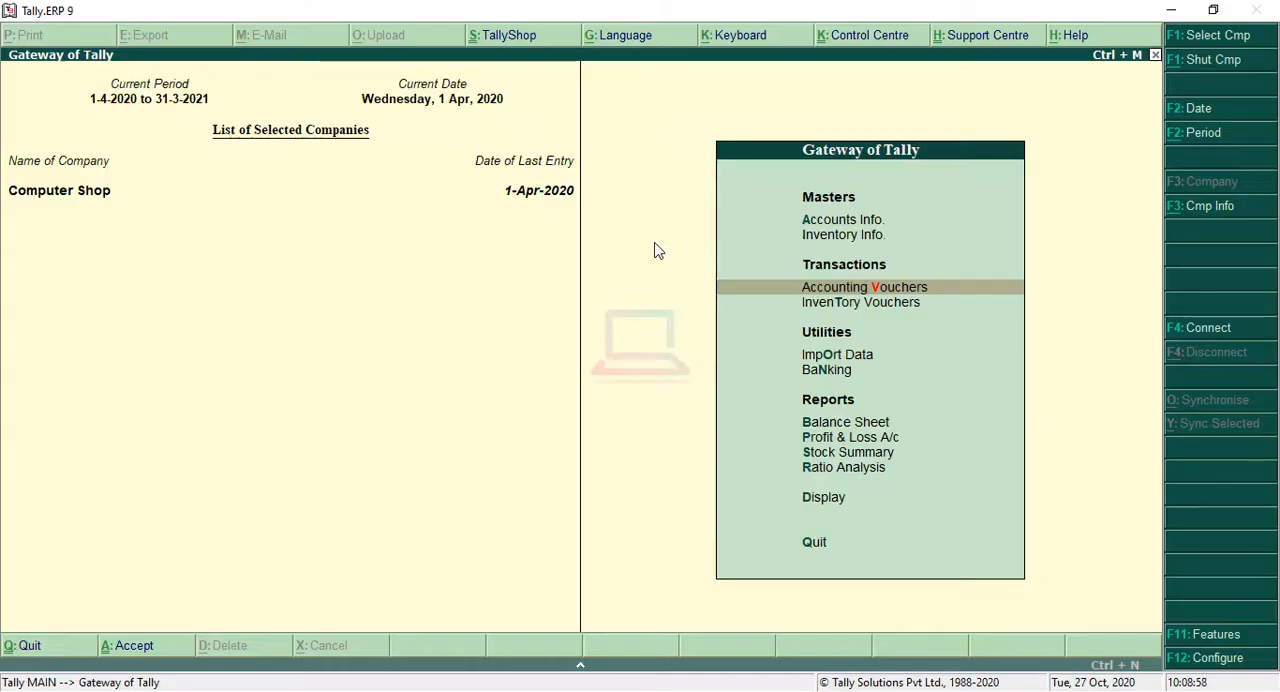
{"action": "key", "text": "Down"}
{"action": "key", "text": "Down"}
{"action": "key", "text": "Down"}
{"action": "key", "text": "Down"}
{"action": "key", "text": "Down"}
{"action": "key", "text": "Down"}
{"action": "key", "text": "Down"}
{"action": "key", "text": "Down"}
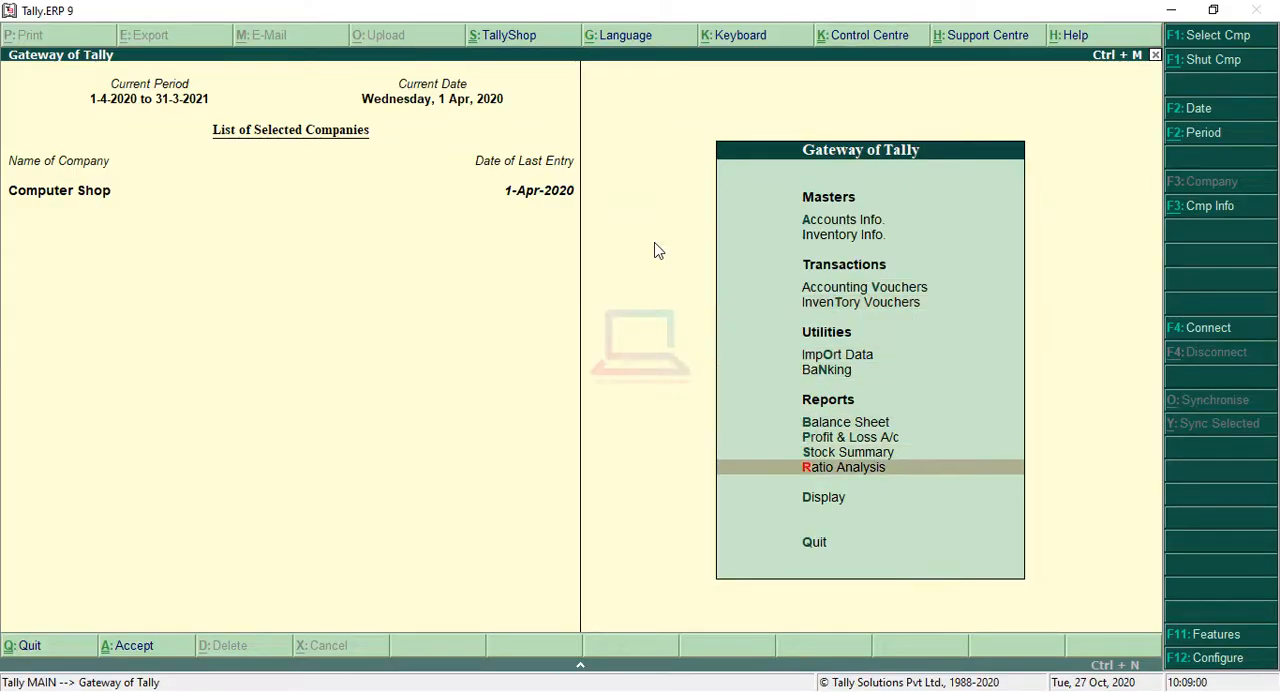
{"action": "key", "text": "Return"}
{"action": "key", "text": "Down"}
{"action": "key", "text": "Down"}
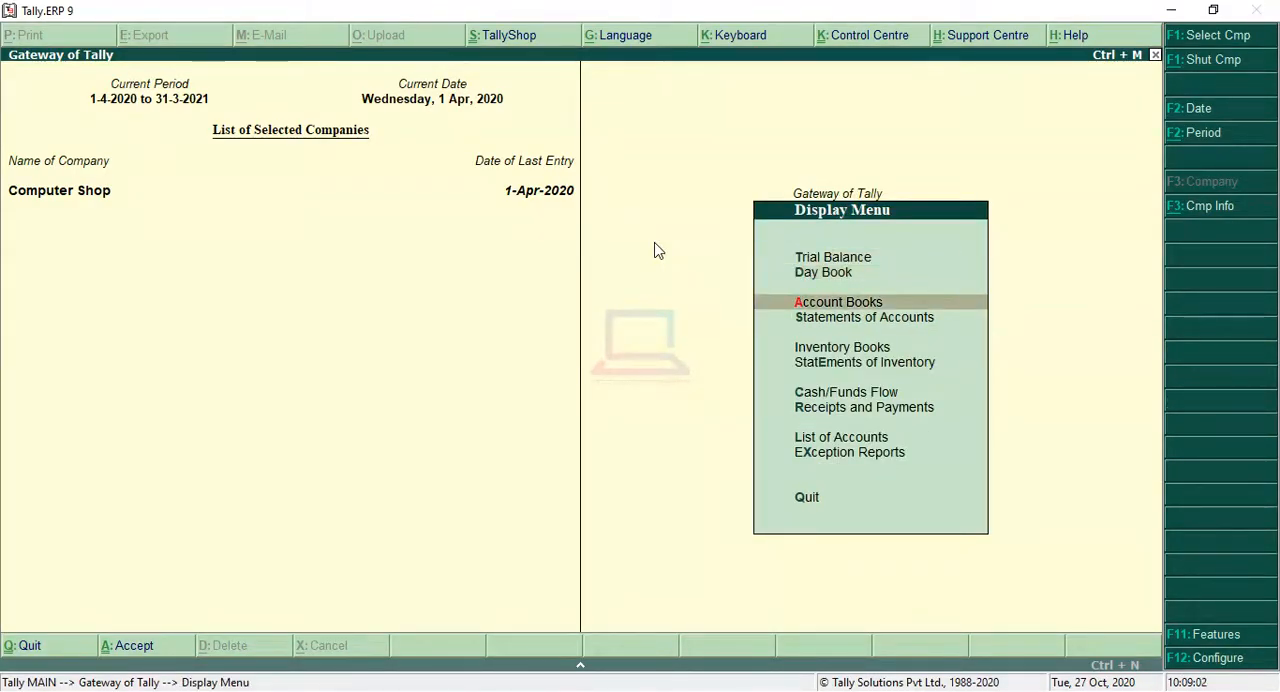
{"action": "key", "text": "Return"}
{"action": "key", "text": "Down"}
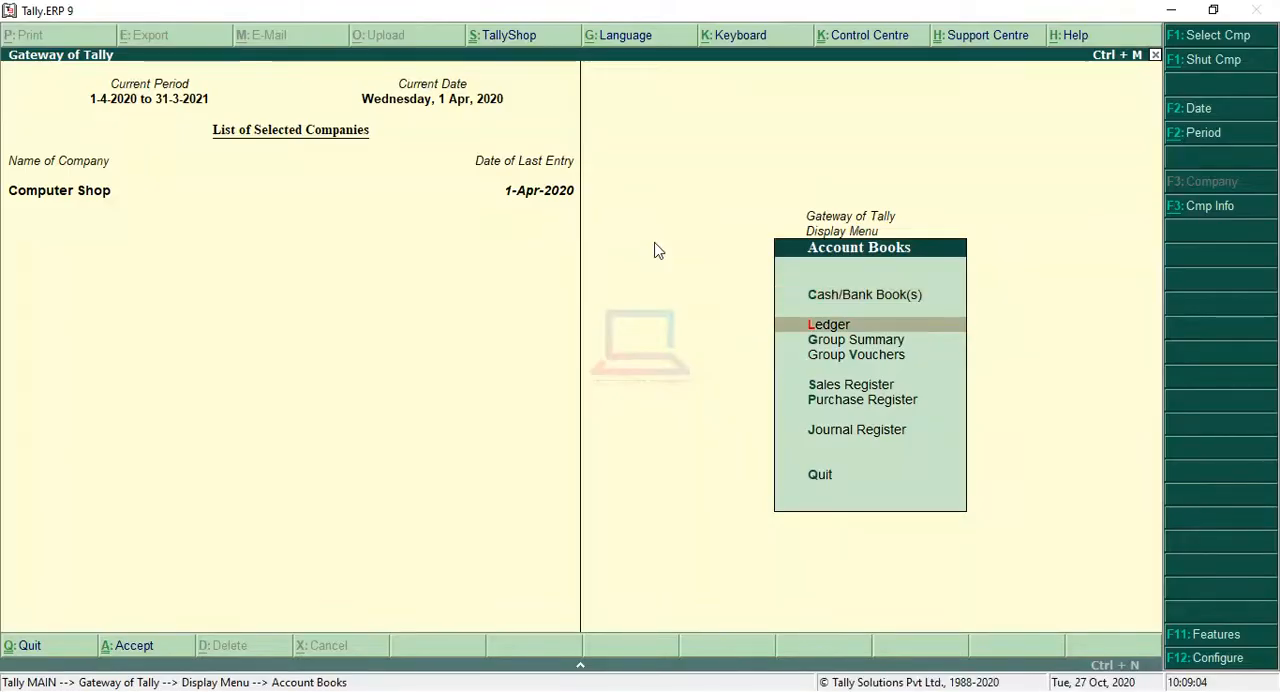
{"action": "key", "text": "Return"}
{"action": "key", "text": "Return"}
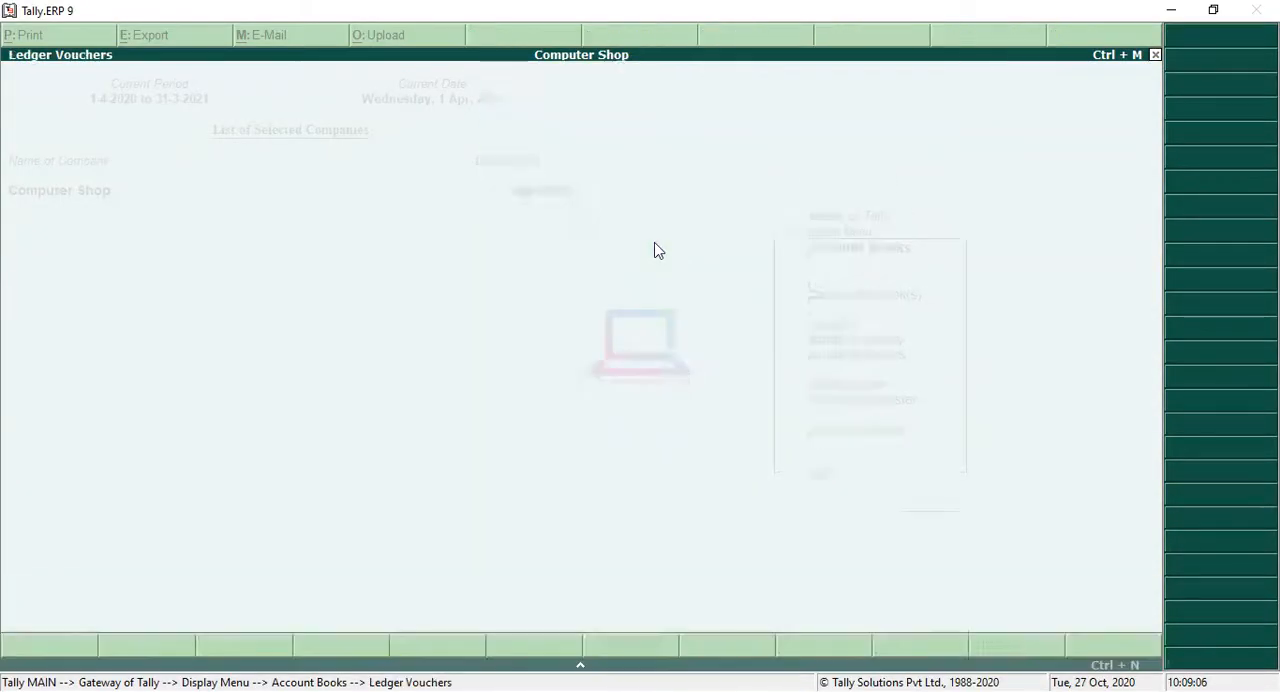
Step: Review the Abc Ltd ledger's purchase and cash payment entries and closing balance, and return to the Gateway of Tally
{"action": "key", "text": "Down"}
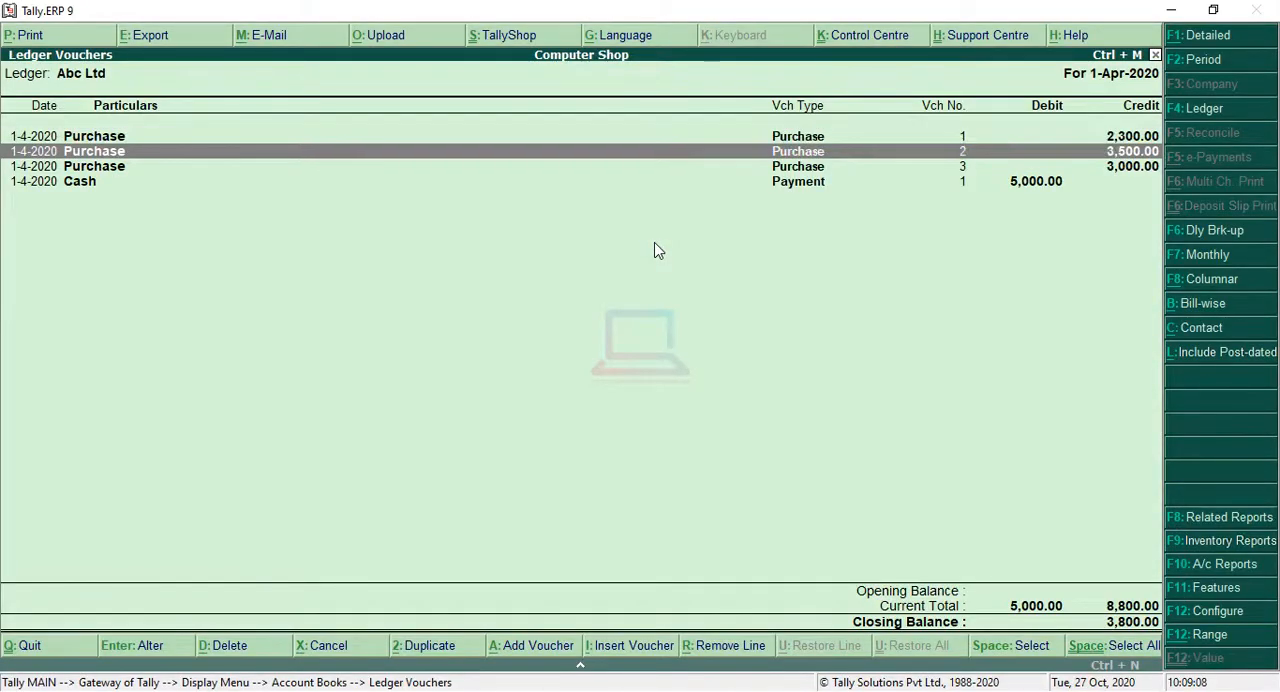
{"action": "key", "text": "Down"}
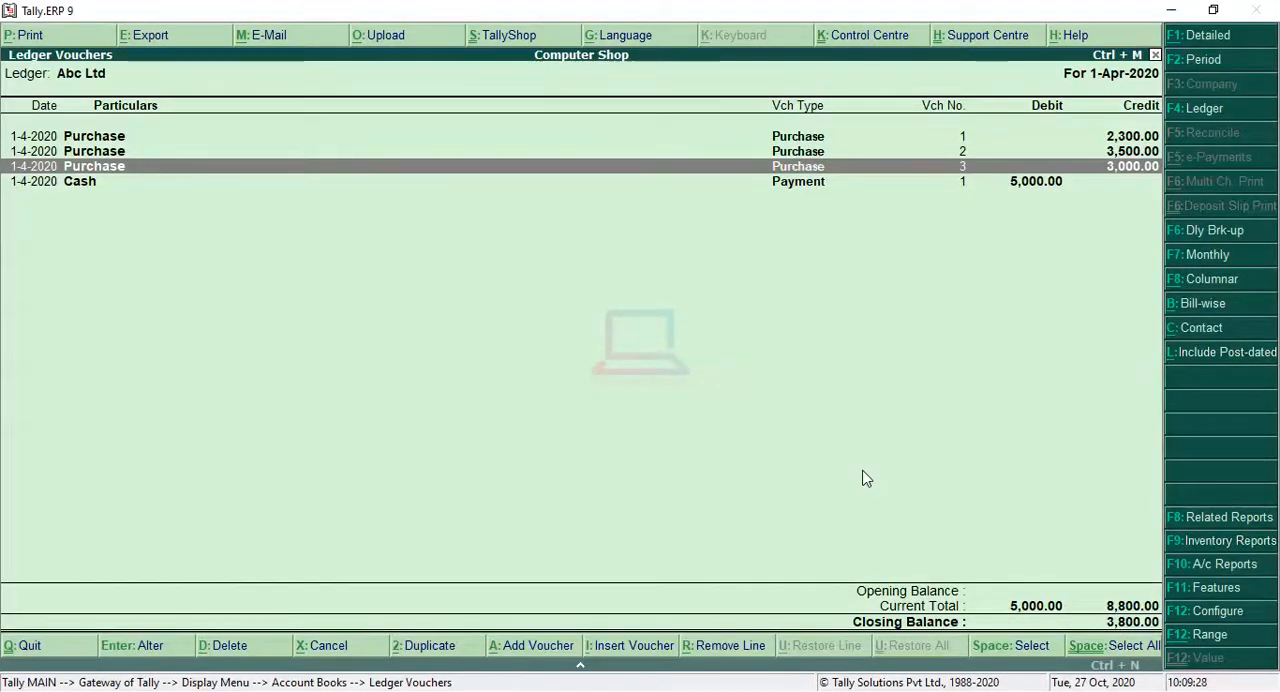
{"action": "key", "text": "Escape"}
{"action": "key", "text": "Escape"}
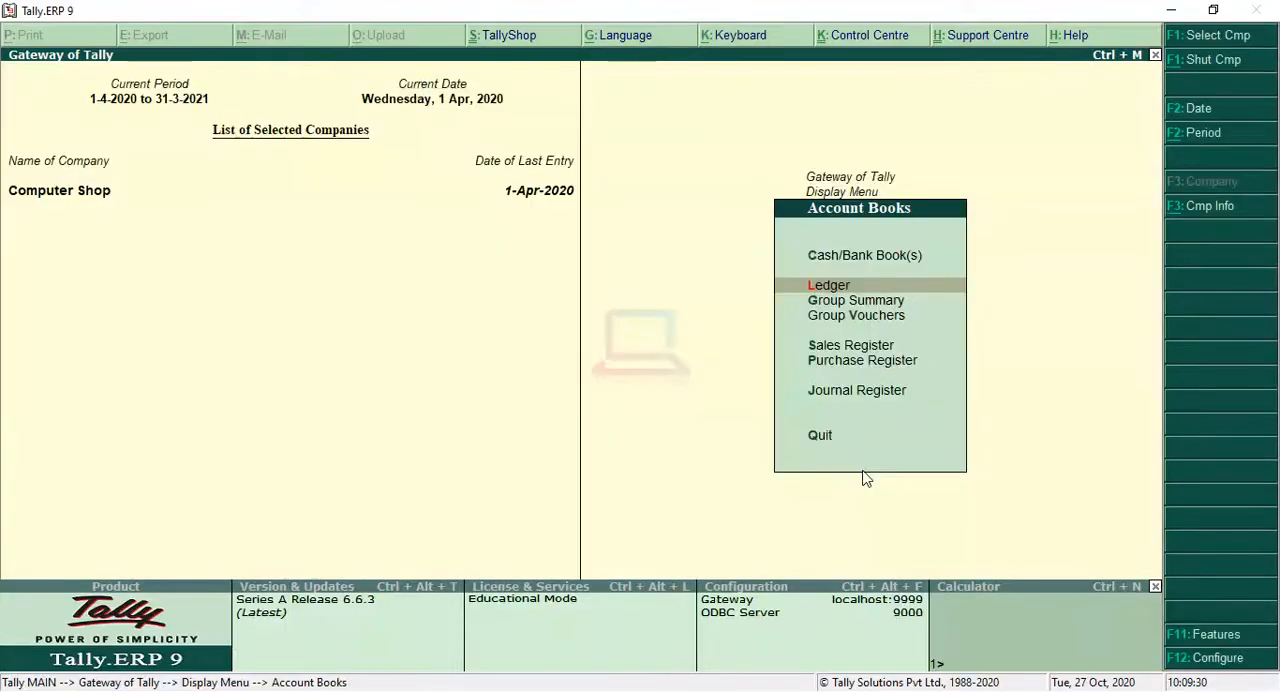
{"action": "key", "text": "Escape"}
{"action": "key", "text": "Escape"}
{"action": "key", "text": "Escape"}
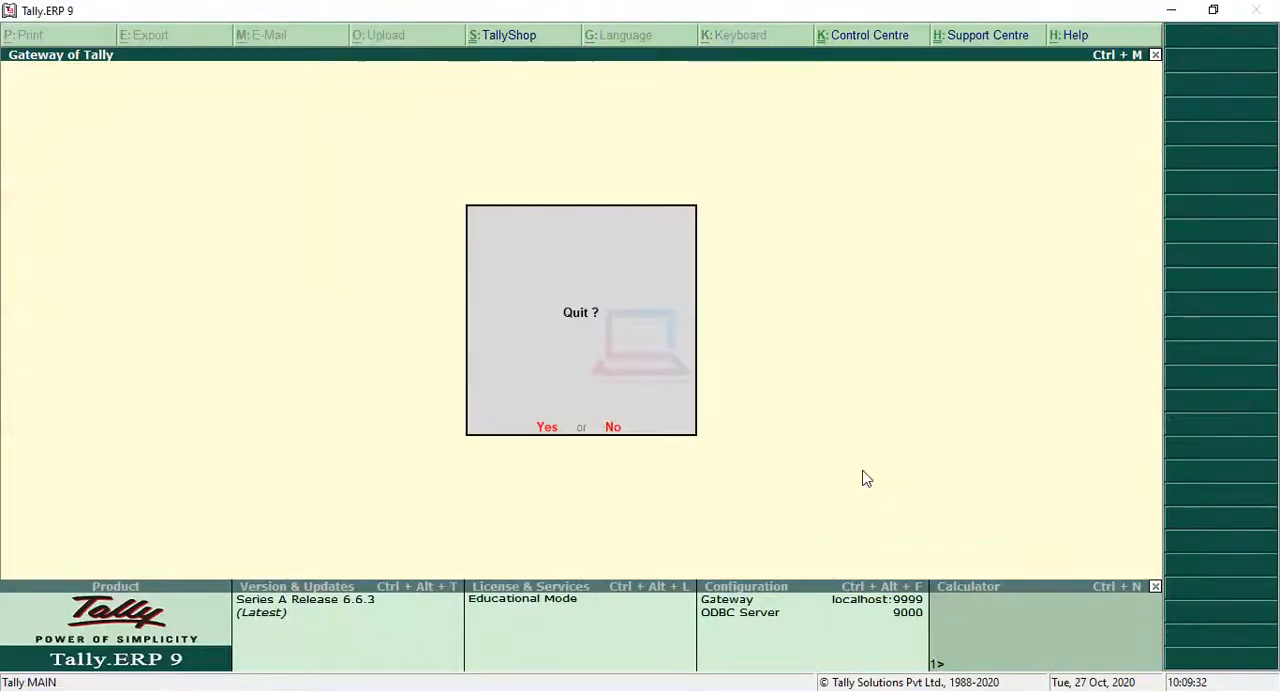
{"action": "key", "text": "n"}
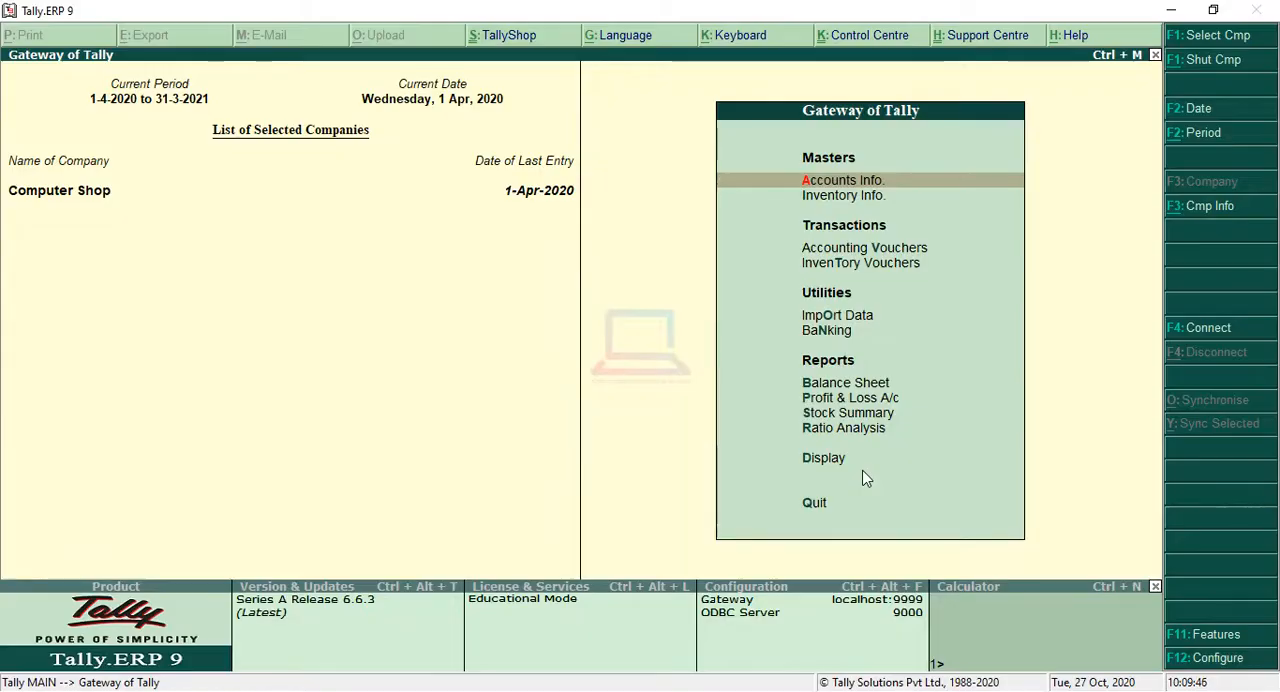
Step: Start a sales voucher in Accounting Vouchers with reference number 101
{"action": "key", "text": "Down"}
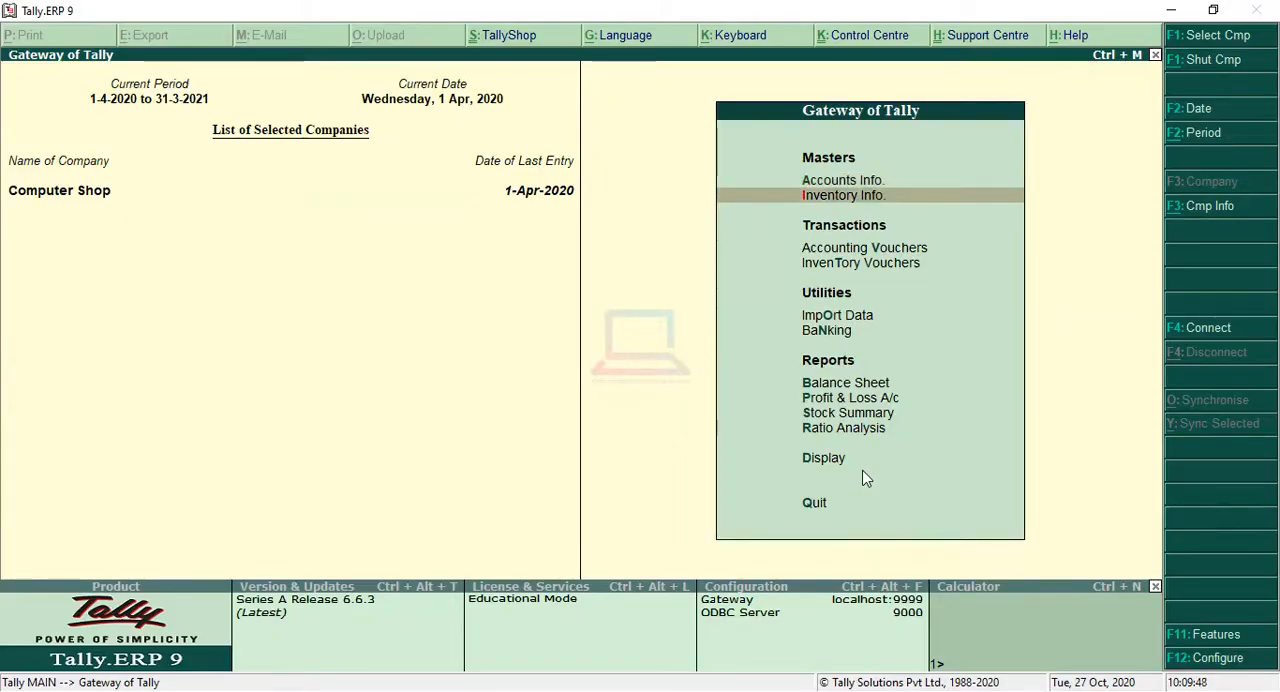
{"action": "key", "text": "Down"}
{"action": "key", "text": "Down"}
{"action": "key", "text": "Up"}
{"action": "key", "text": "Return"}
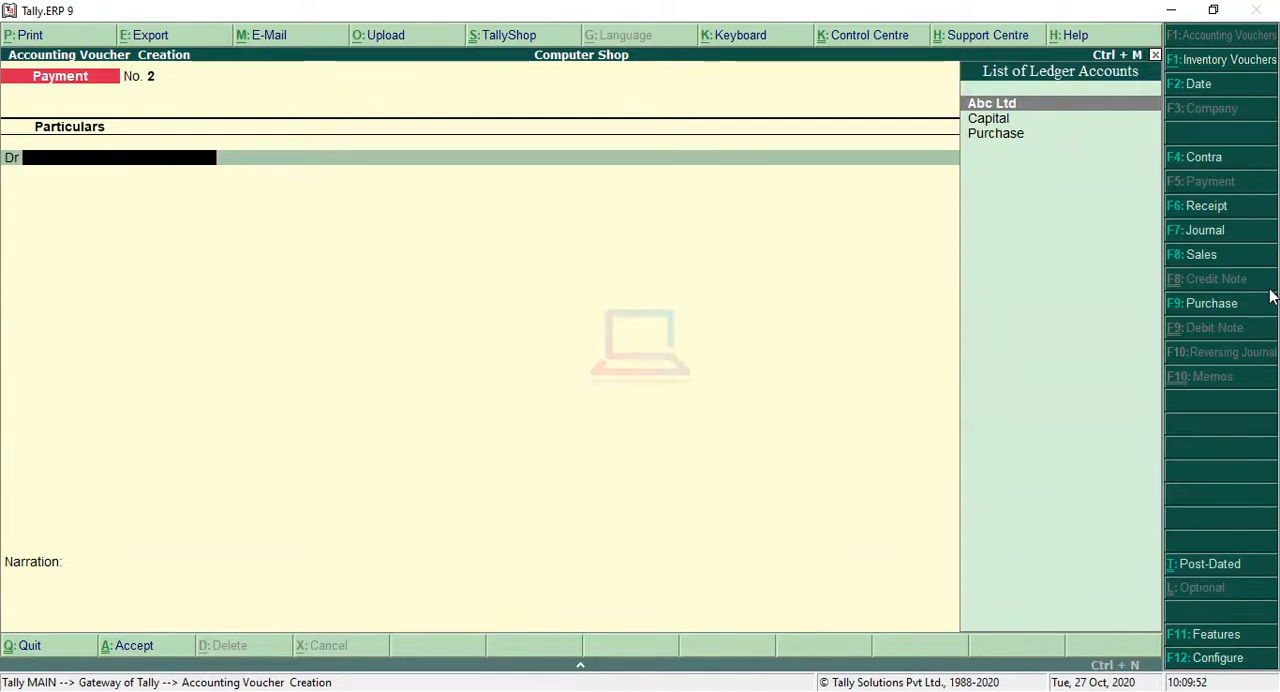
{"action": "left_click", "coordinate": [1217, 258]}
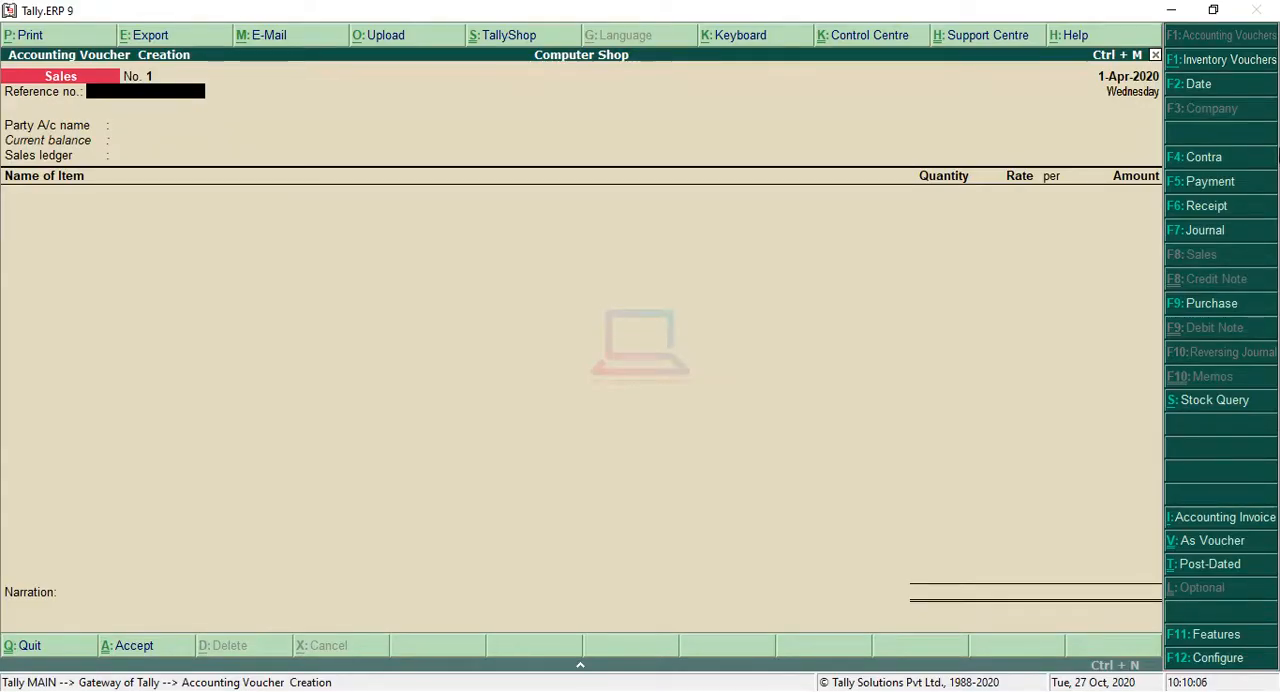
{"action": "type", "text": "101"}
{"action": "key", "text": "Return"}
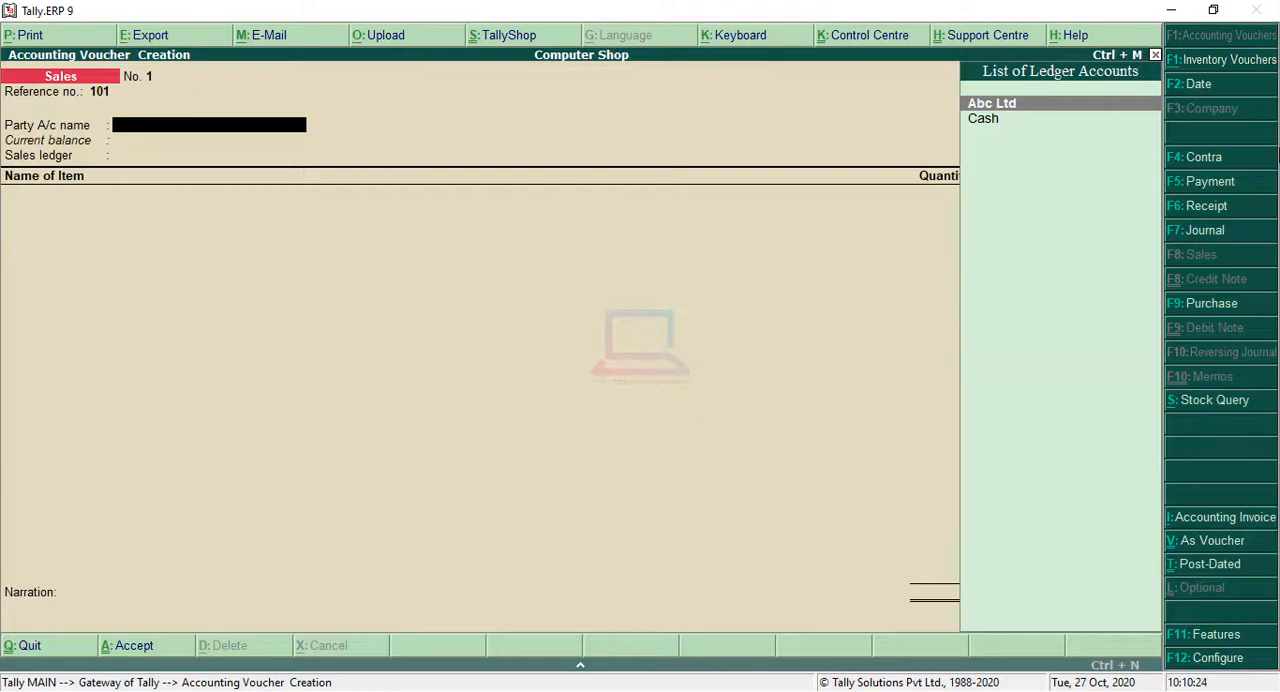
Step: Create a new party ledger from the sales voucher, enter the customer's name and place it under Sundry Debtors
{"action": "key", "text": "alt+c"}
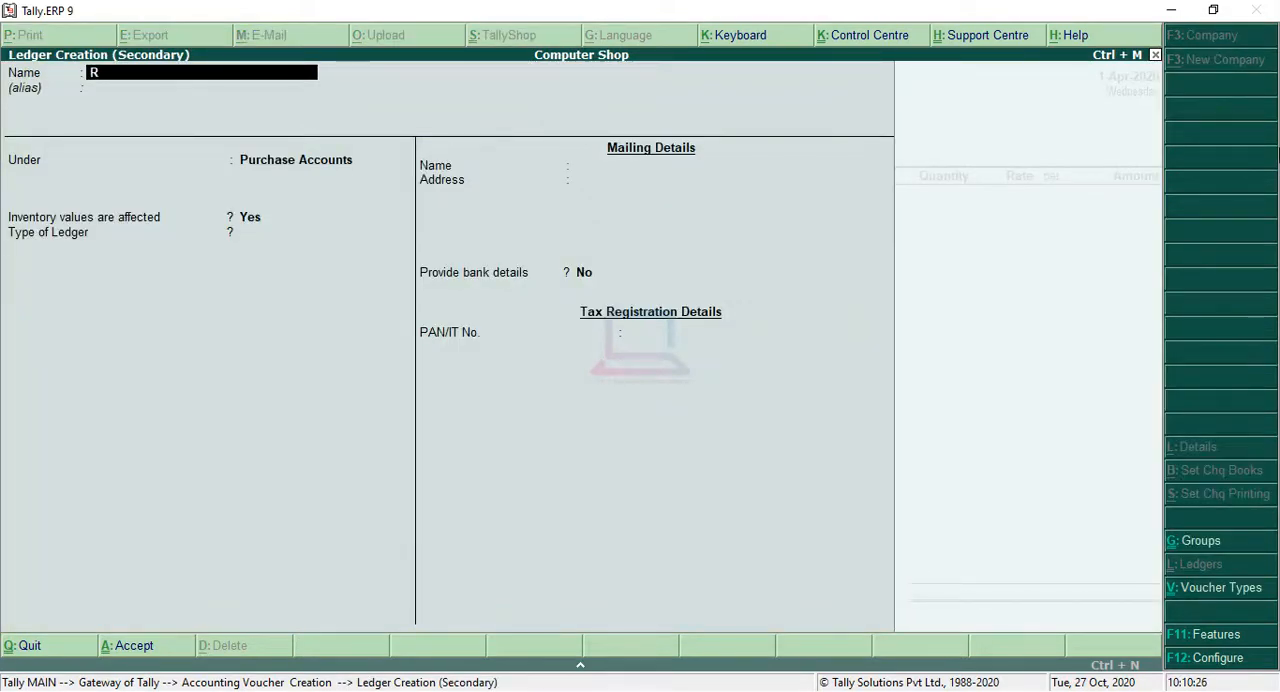
{"action": "type", "text": "Ram"}
{"action": "key", "text": "Return"}
{"action": "key", "text": "Return"}
{"action": "key", "text": "Down"}
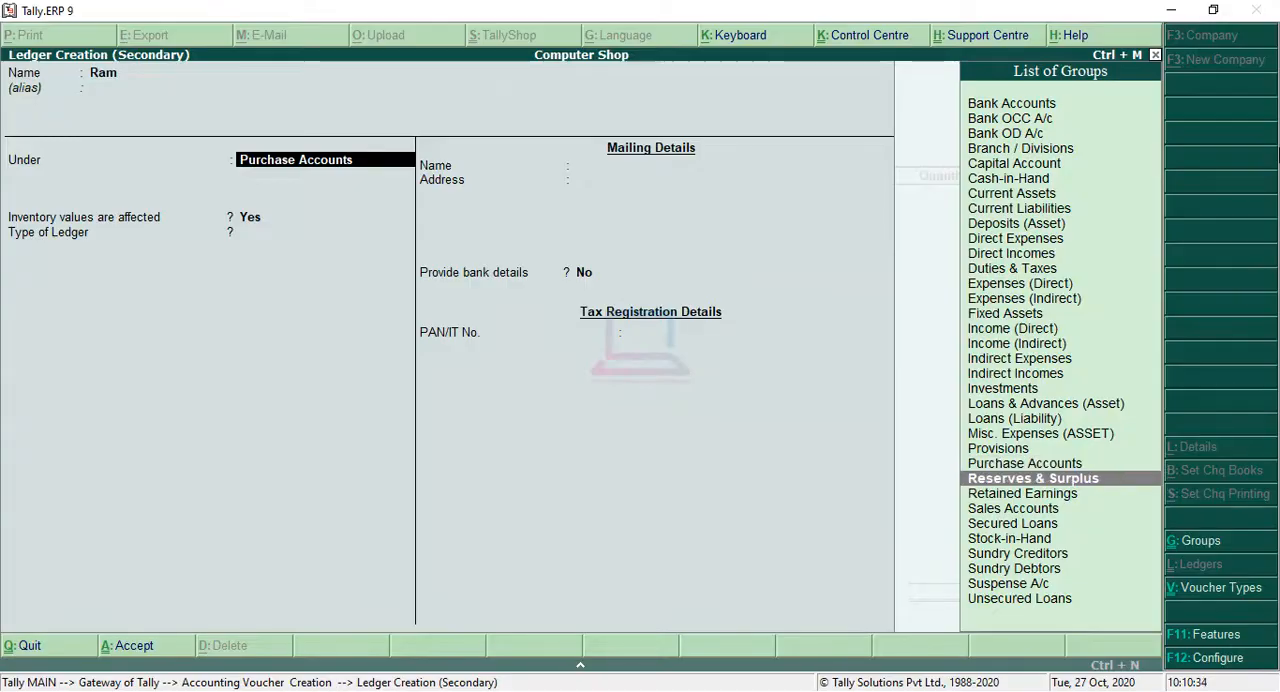
{"action": "key", "text": "Down"}
{"action": "key", "text": "Down"}
{"action": "key", "text": "Down"}
{"action": "key", "text": "Down"}
{"action": "key", "text": "Down"}
{"action": "key", "text": "Down"}
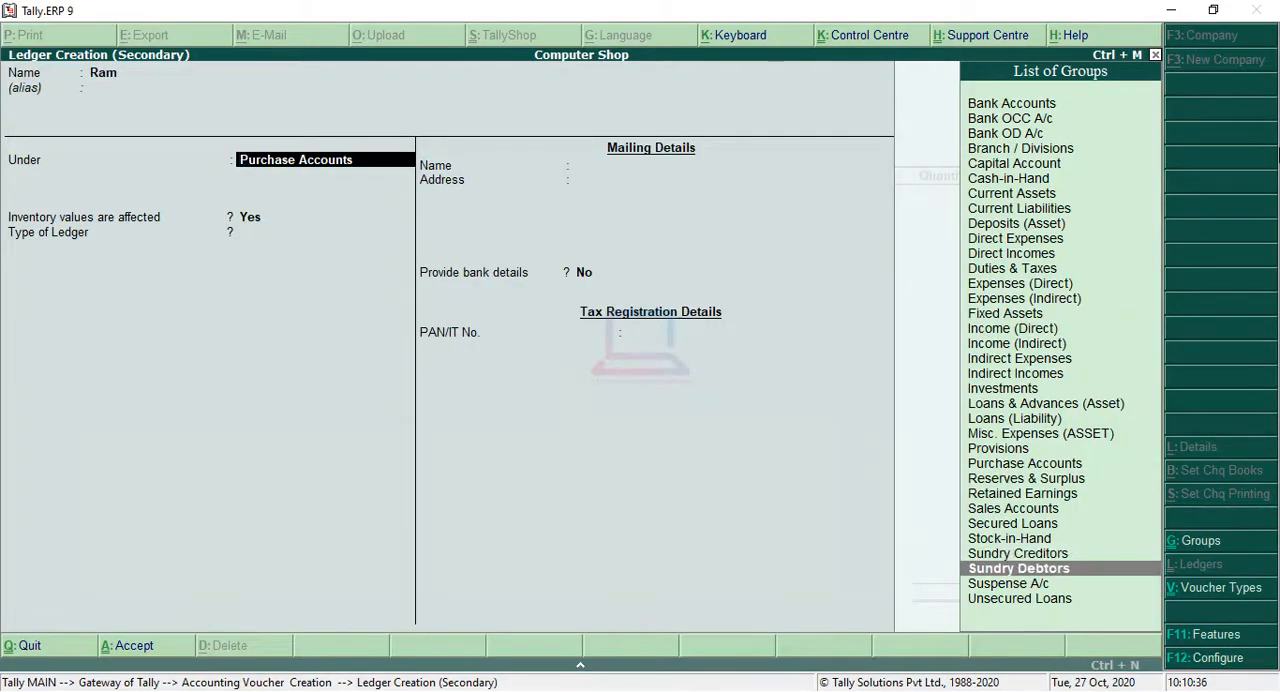
{"action": "key", "text": "Return"}
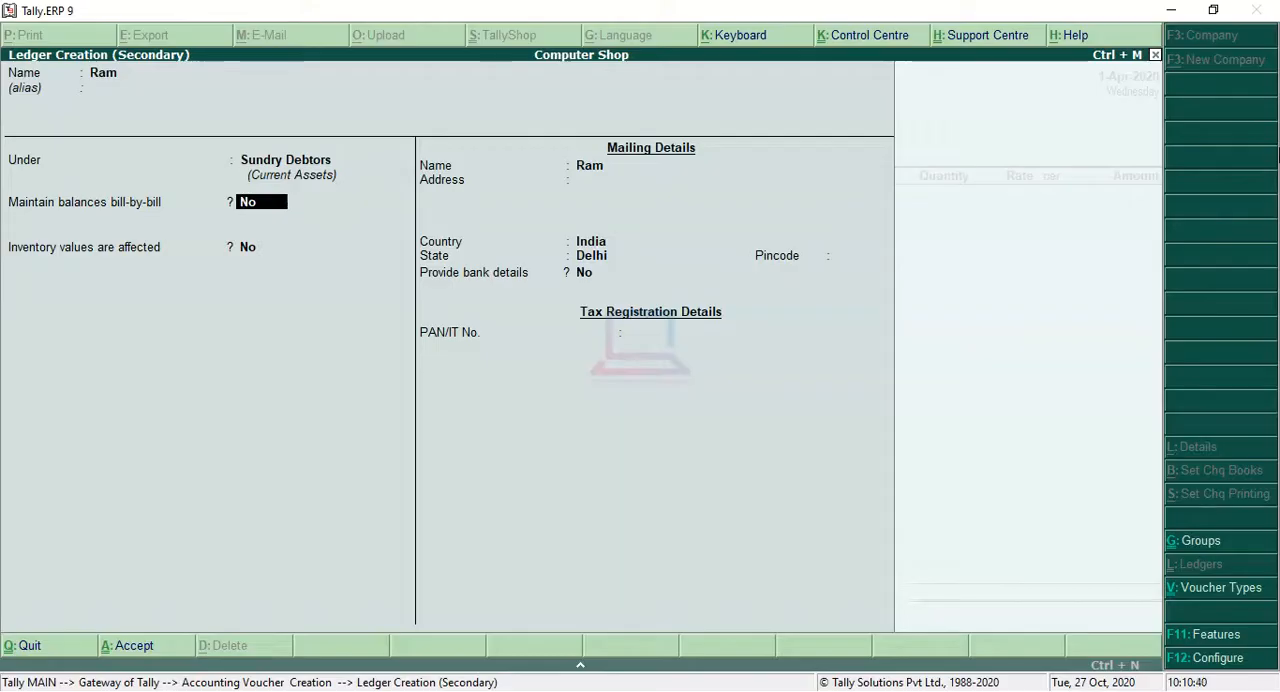
Step: Set the customer ledger to maintain balances bill-by-bill, keep the state as Delhi without bank details, and save it
{"action": "key", "text": "Return"}
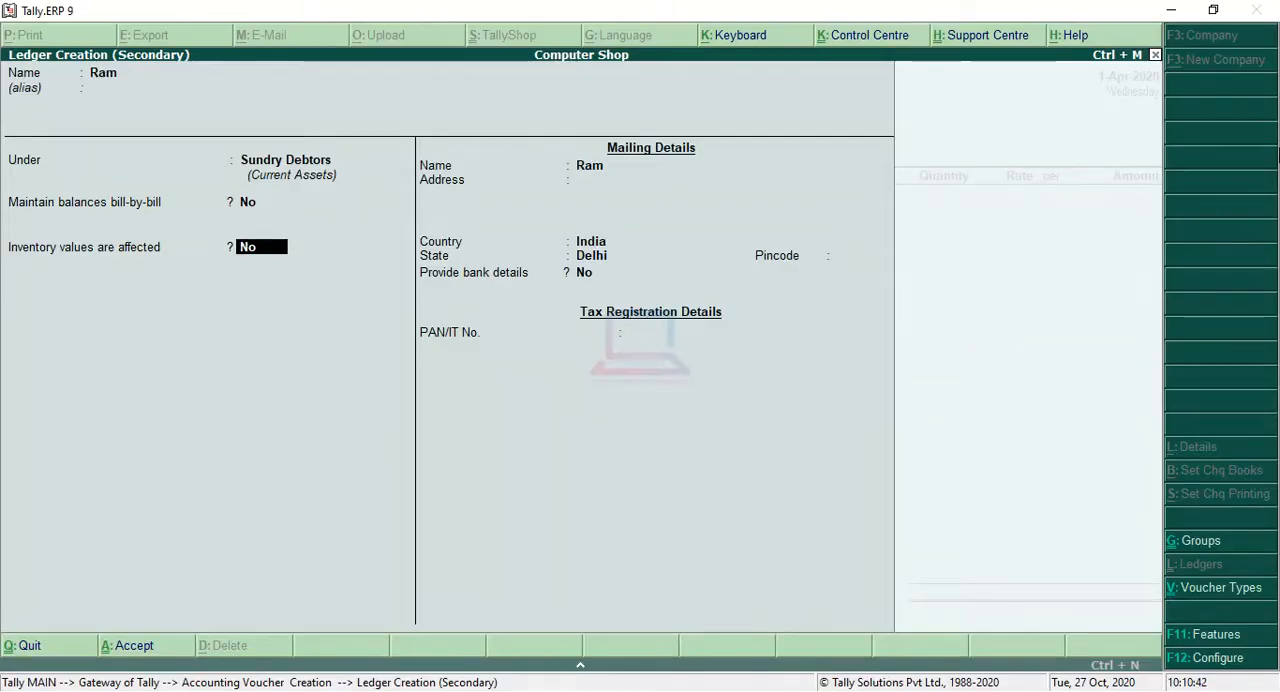
{"action": "key", "text": "BackSpace"}
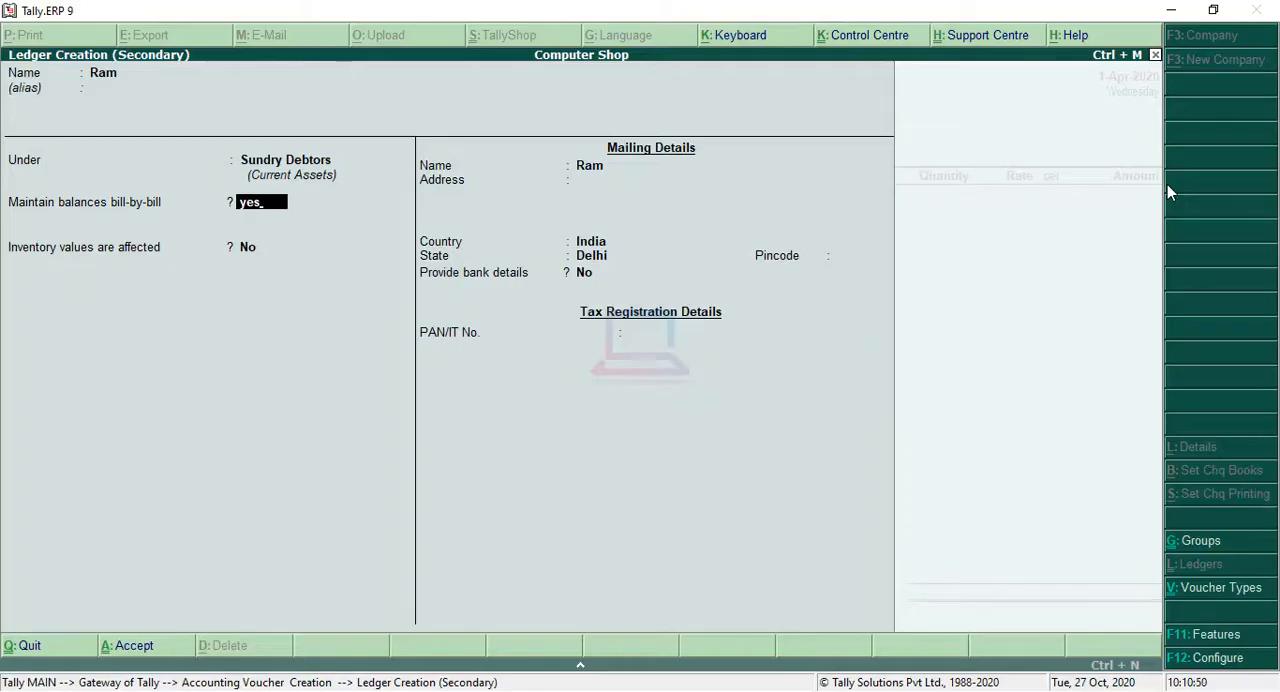
{"action": "key", "text": "Return"}
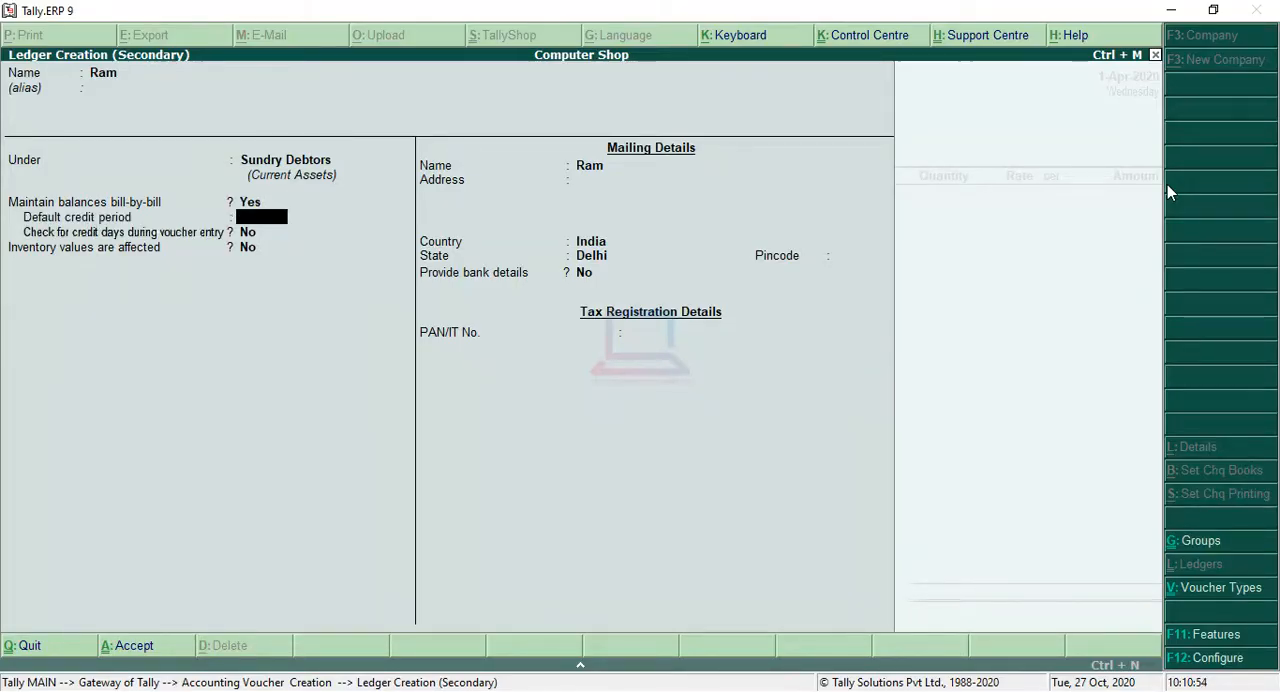
{"action": "key", "text": "Return"}
{"action": "key", "text": "Return"}
{"action": "key", "text": "Return"}
{"action": "key", "text": "Return"}
{"action": "key", "text": "Return"}
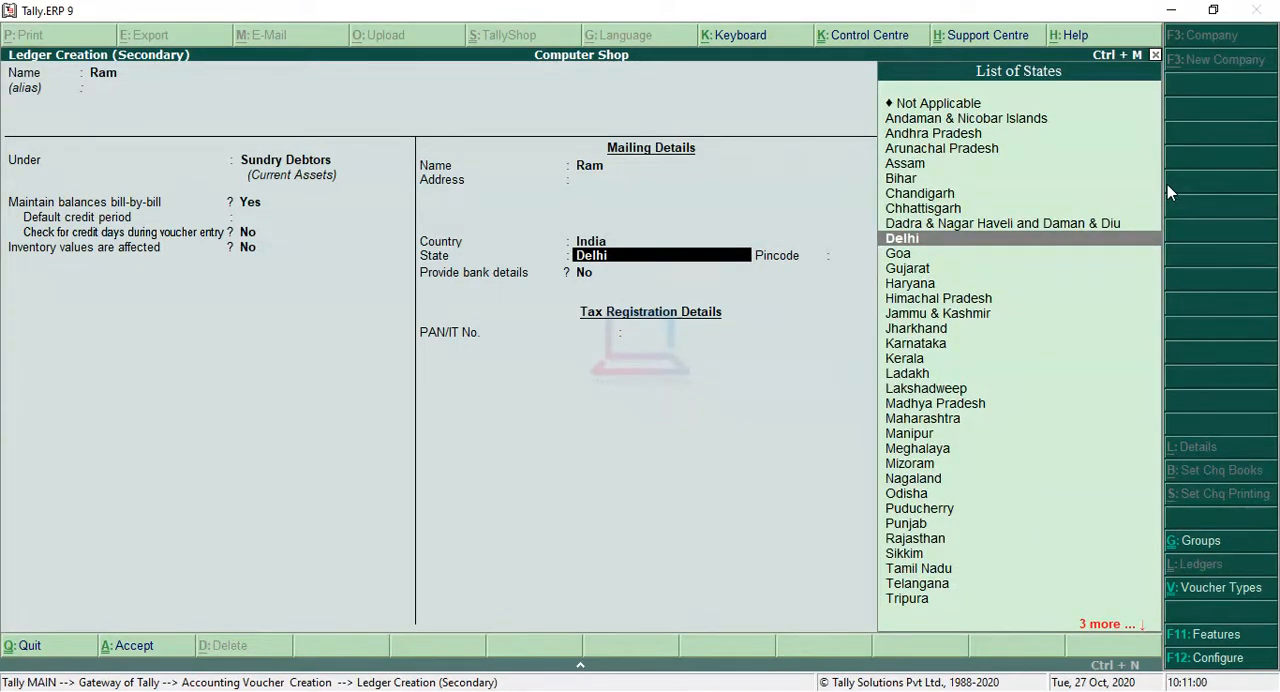
{"action": "key", "text": "Return"}
{"action": "key", "text": "Return"}
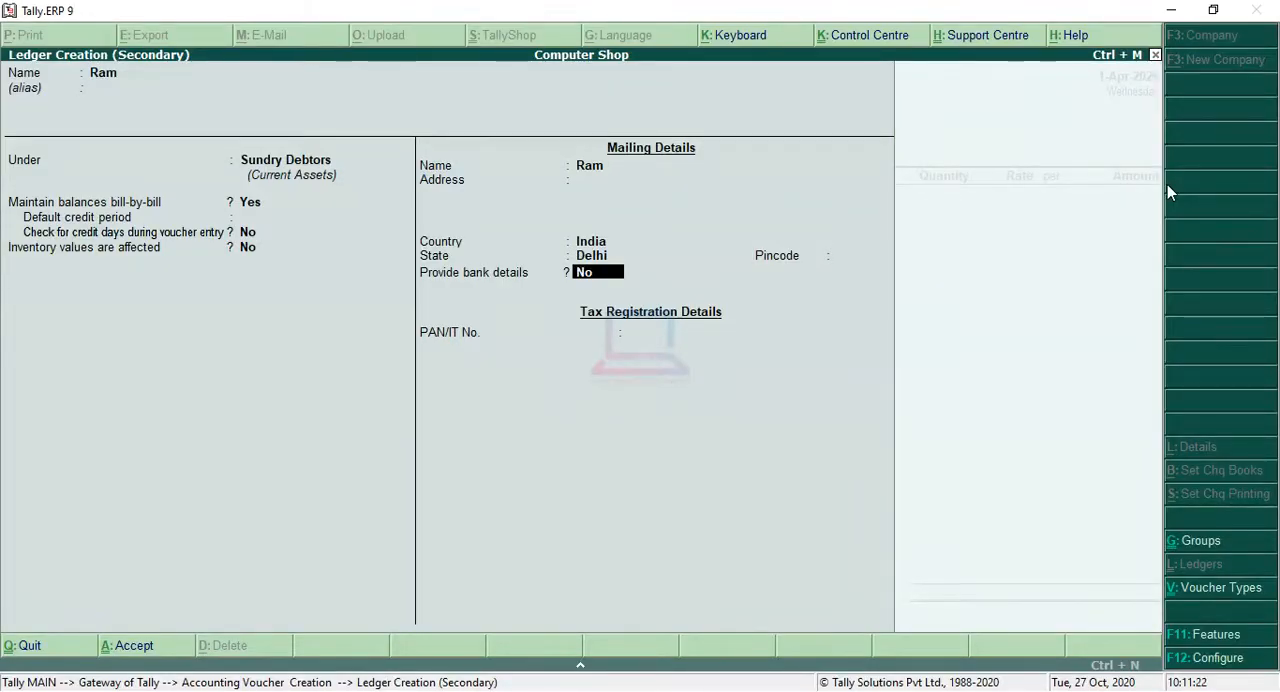
{"action": "key", "text": "Return"}
{"action": "key", "text": "Return"}
Step: Use the new customer as the sales voucher's party and accept the party details with blank despatch information and state Delhi
{"action": "key", "text": "Return"}
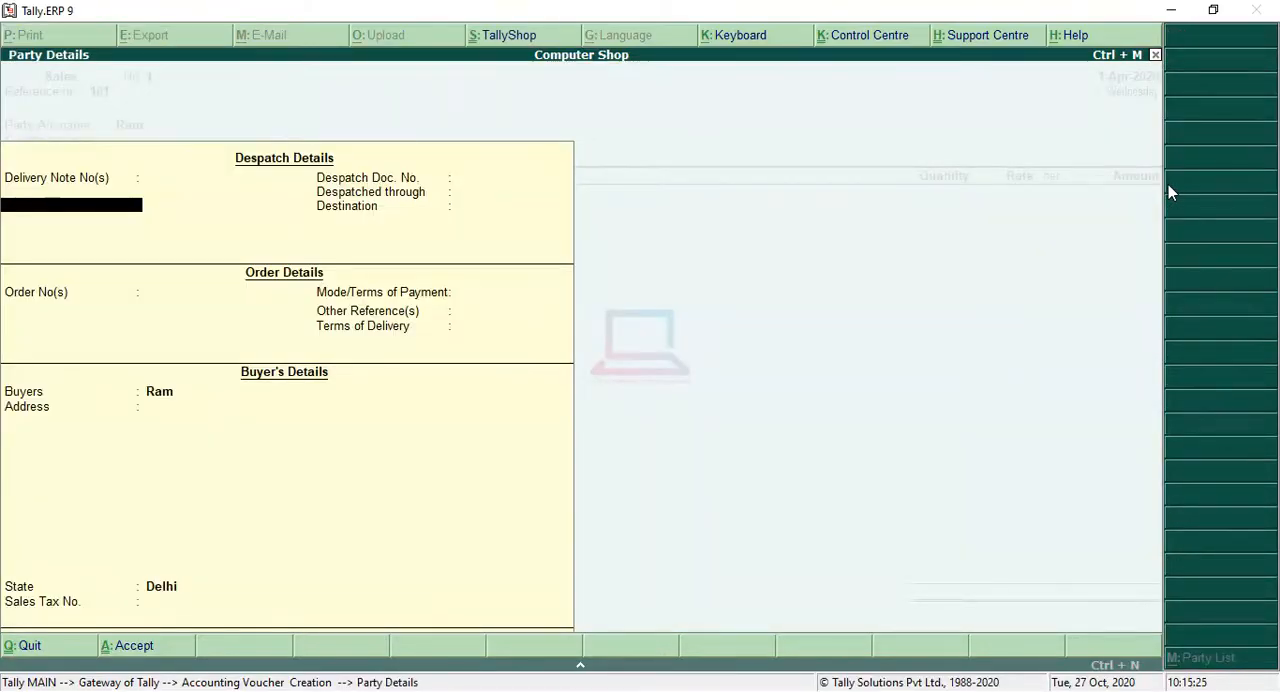
{"action": "key", "text": "Return"}
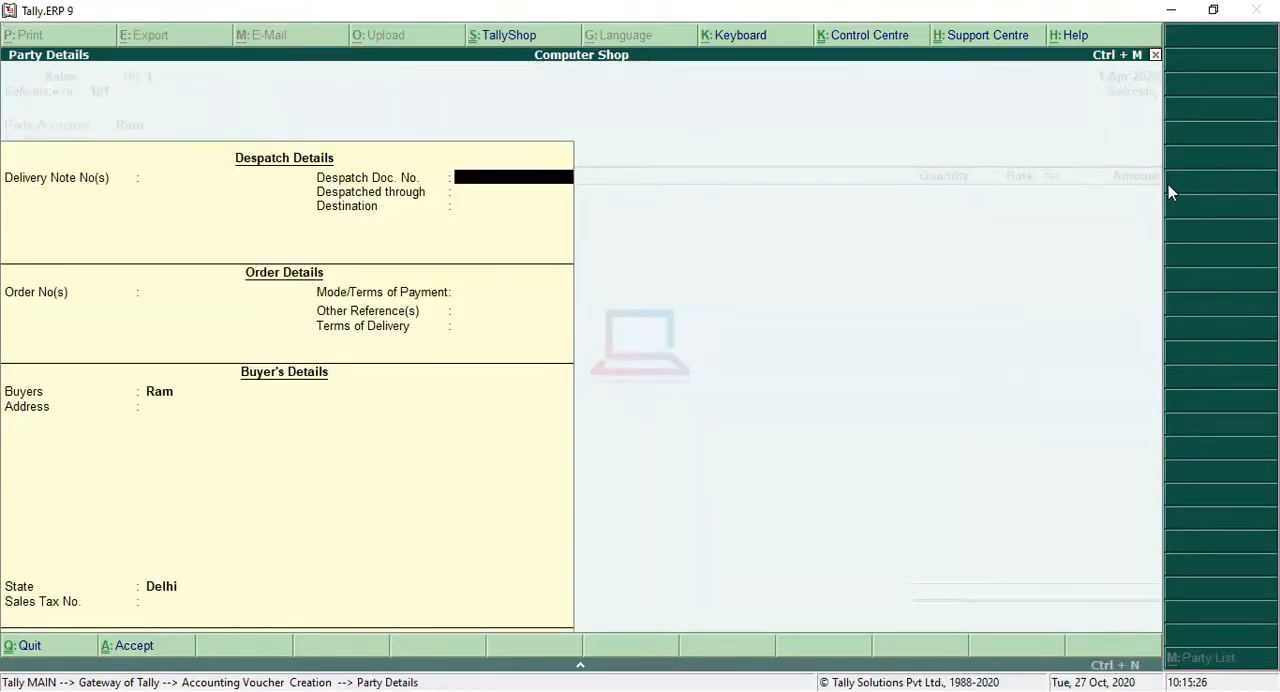
{"action": "key", "text": "Return"}
{"action": "key", "text": "Return"}
{"action": "key", "text": "Return"}
{"action": "key", "text": "Return"}
{"action": "key", "text": "Return"}
{"action": "key", "text": "Return"}
{"action": "key", "text": "Return"}
{"action": "key", "text": "Return"}
{"action": "key", "text": "Return"}
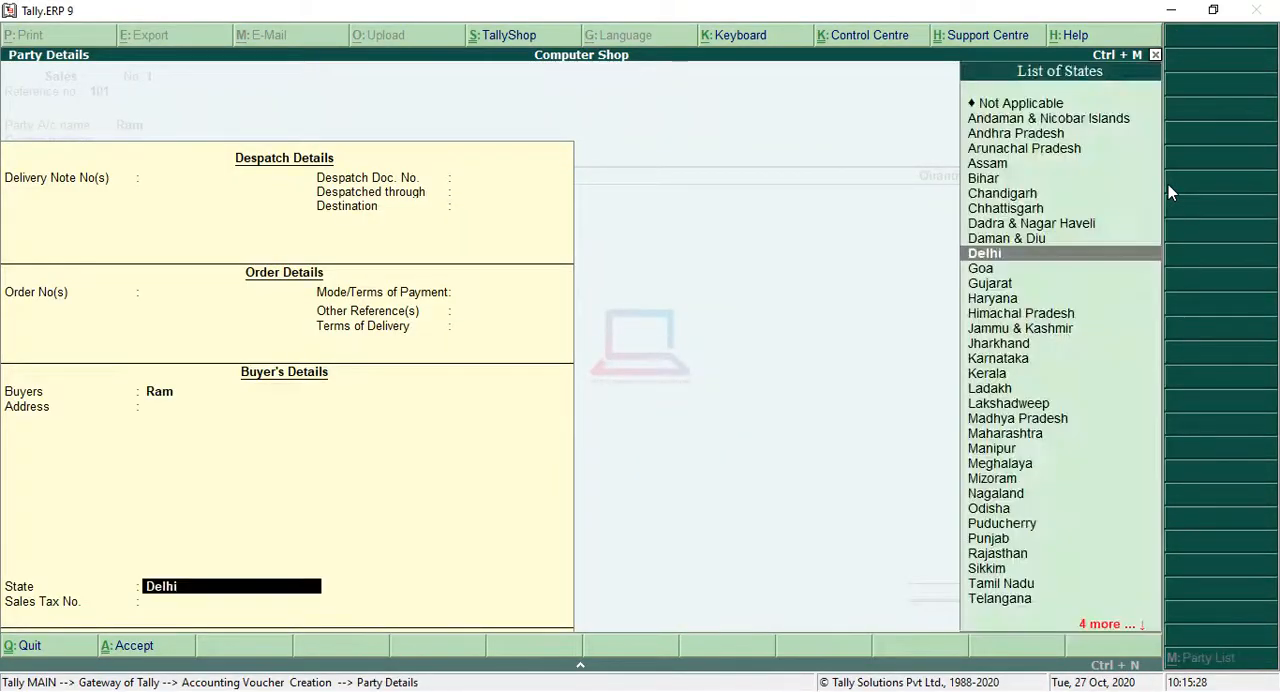
{"action": "key", "text": "Return"}
{"action": "key", "text": "Return"}
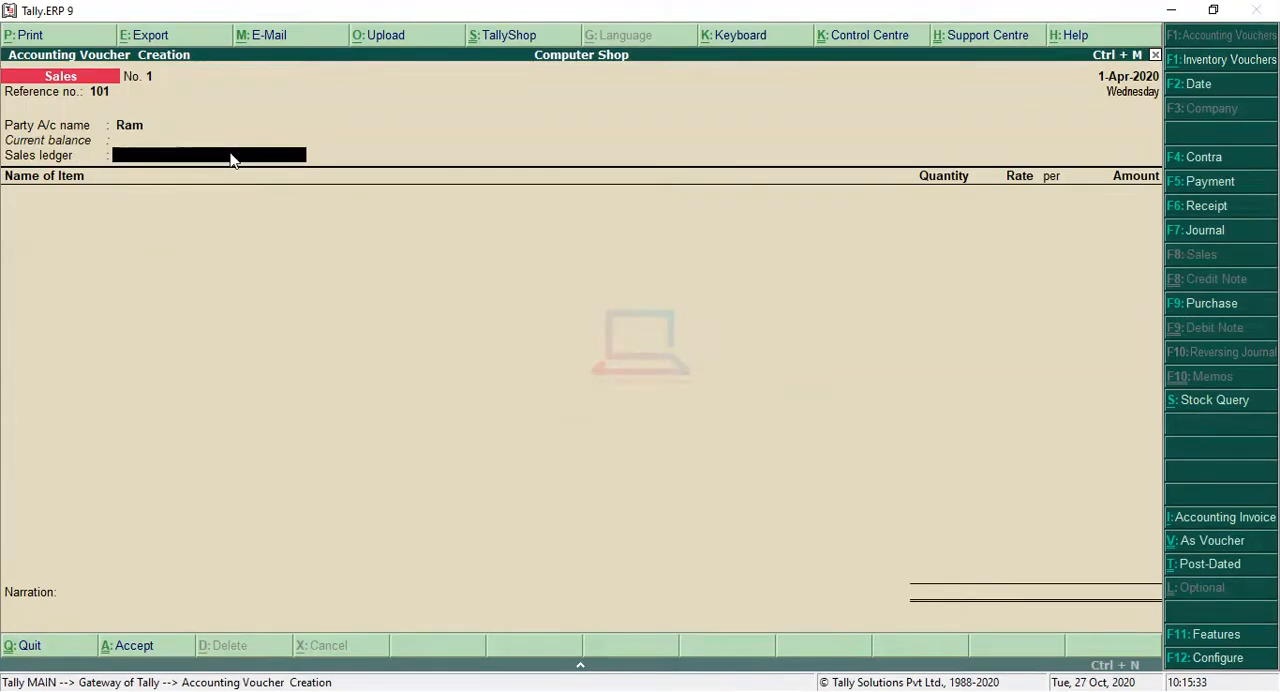
Step: Create and save a Sales ledger under Sales Accounts with inventory values affected and ledger type Not Applicable
{"action": "key", "text": "alt+c"}
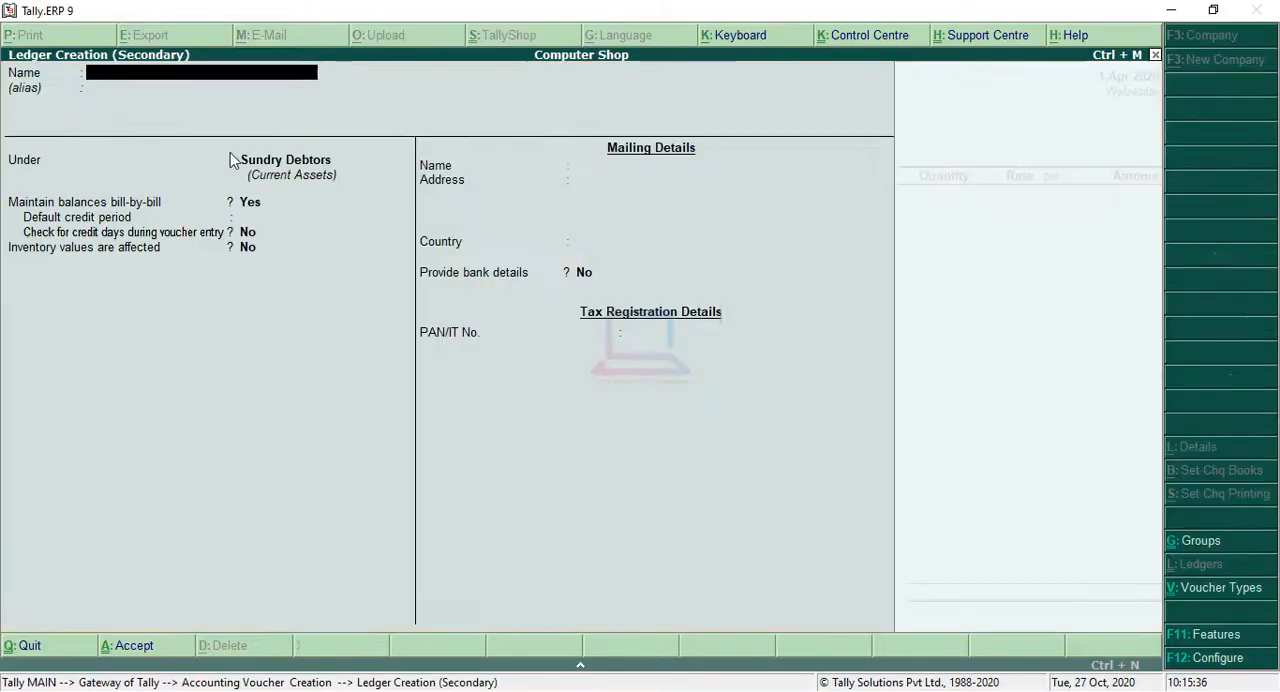
{"action": "type", "text": "Sae"}
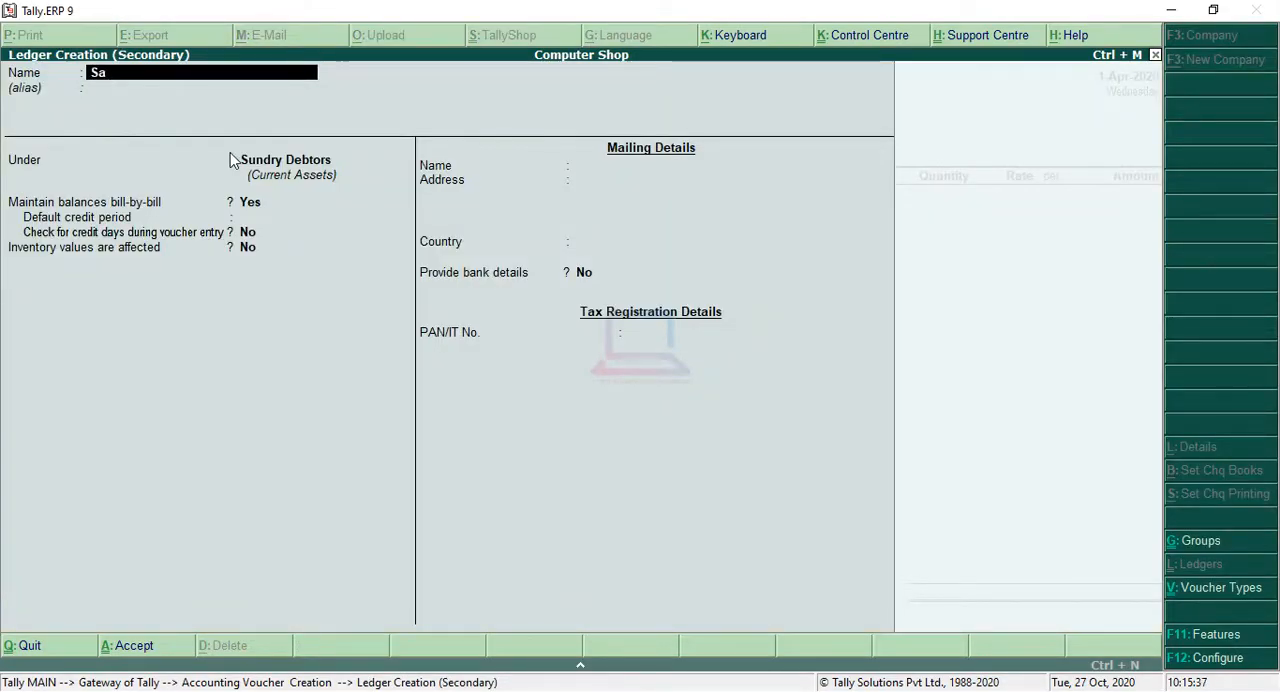
{"action": "key", "text": "Return"}
{"action": "type", "text": "sa"}
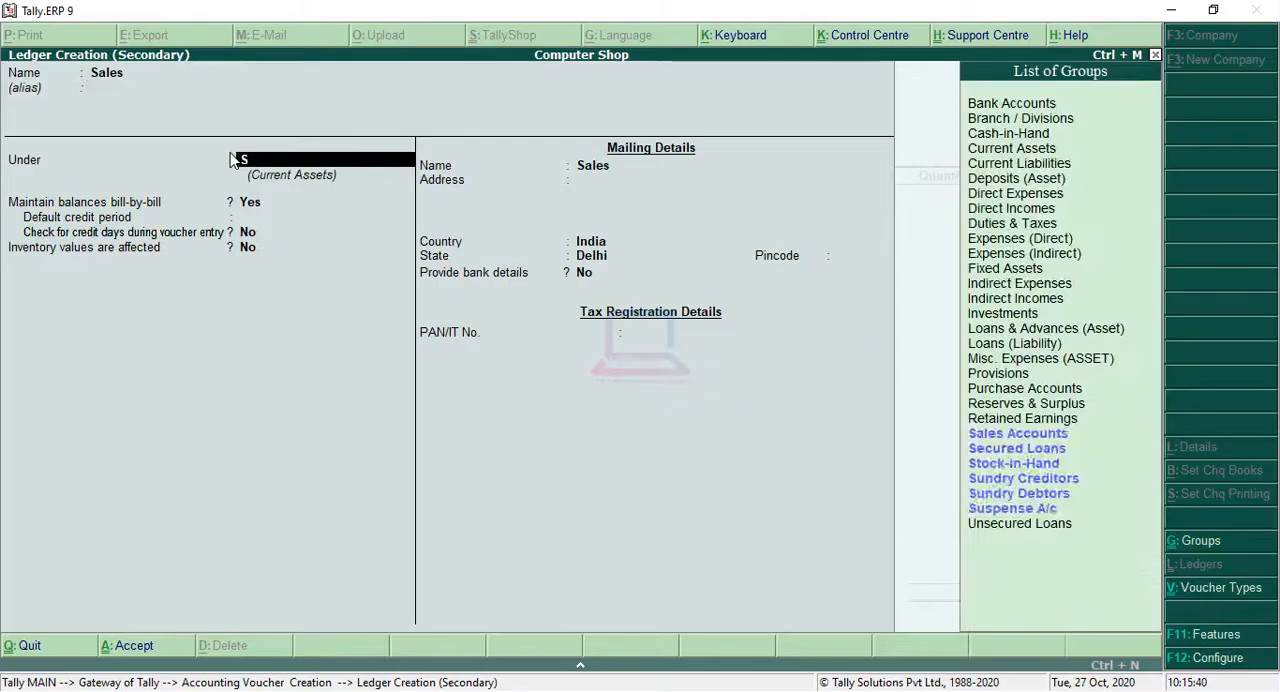
{"action": "key", "text": "Return"}
{"action": "key", "text": "Return"}
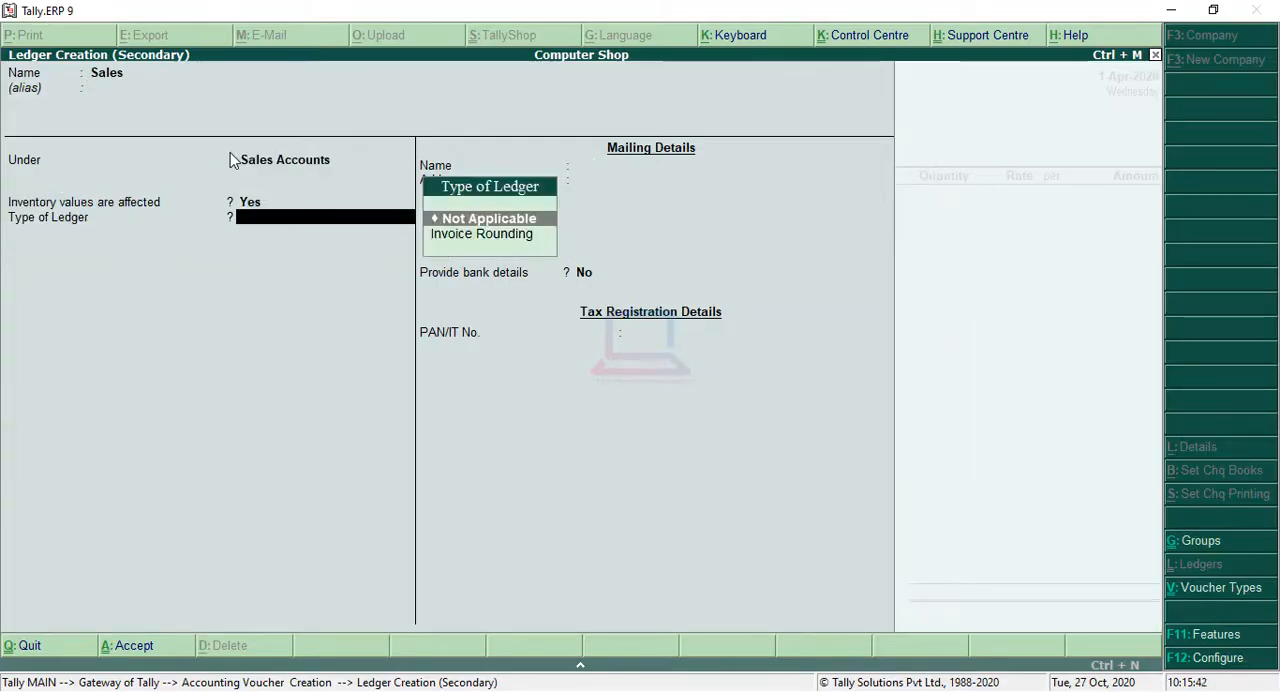
{"action": "key", "text": "Return"}
{"action": "key", "text": "Return"}
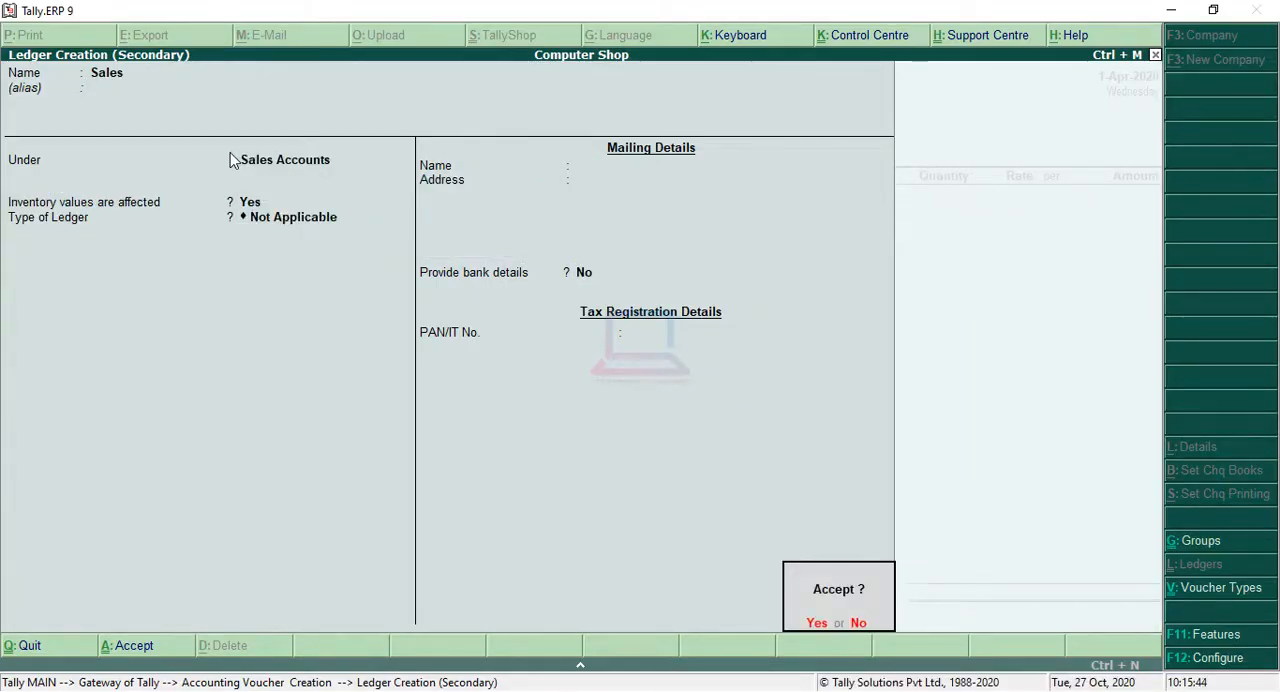
{"action": "key", "text": "Return"}
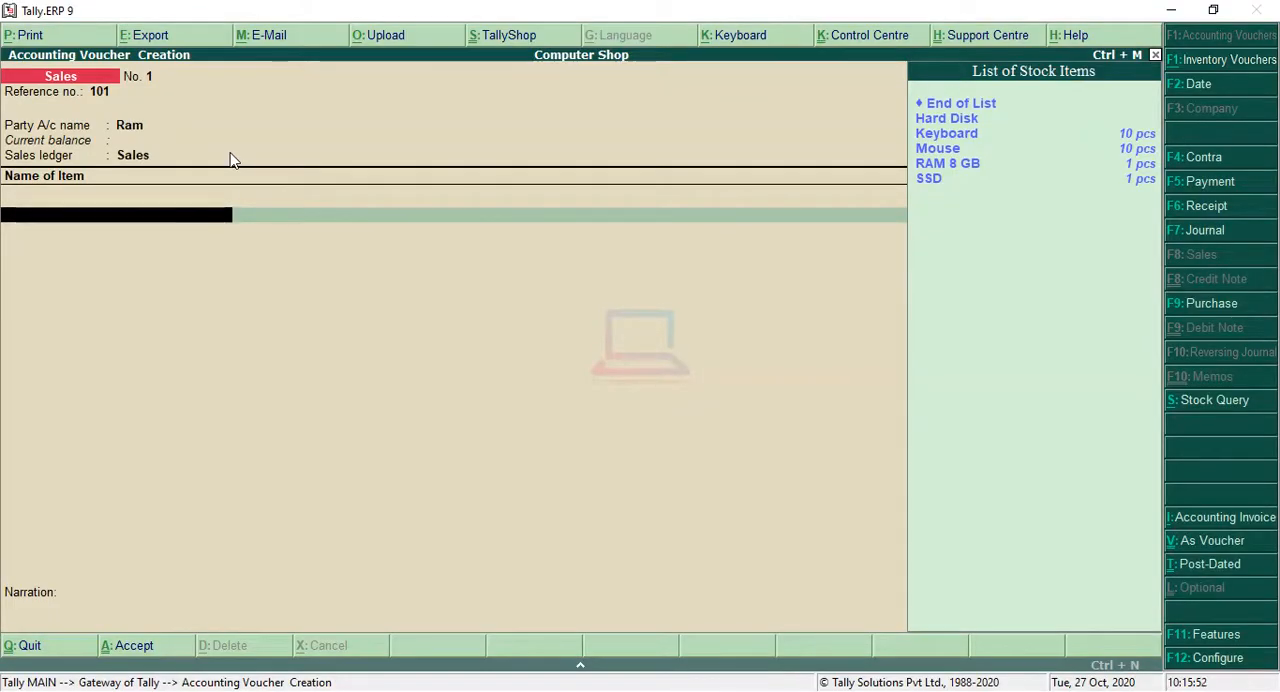
Step: Add the Keyboard stock item to the sales voucher with a quantity of 3 pcs
{"action": "key", "text": "Down"}
{"action": "key", "text": "Down"}
{"action": "key", "text": "Down"}
{"action": "key", "text": "Down"}
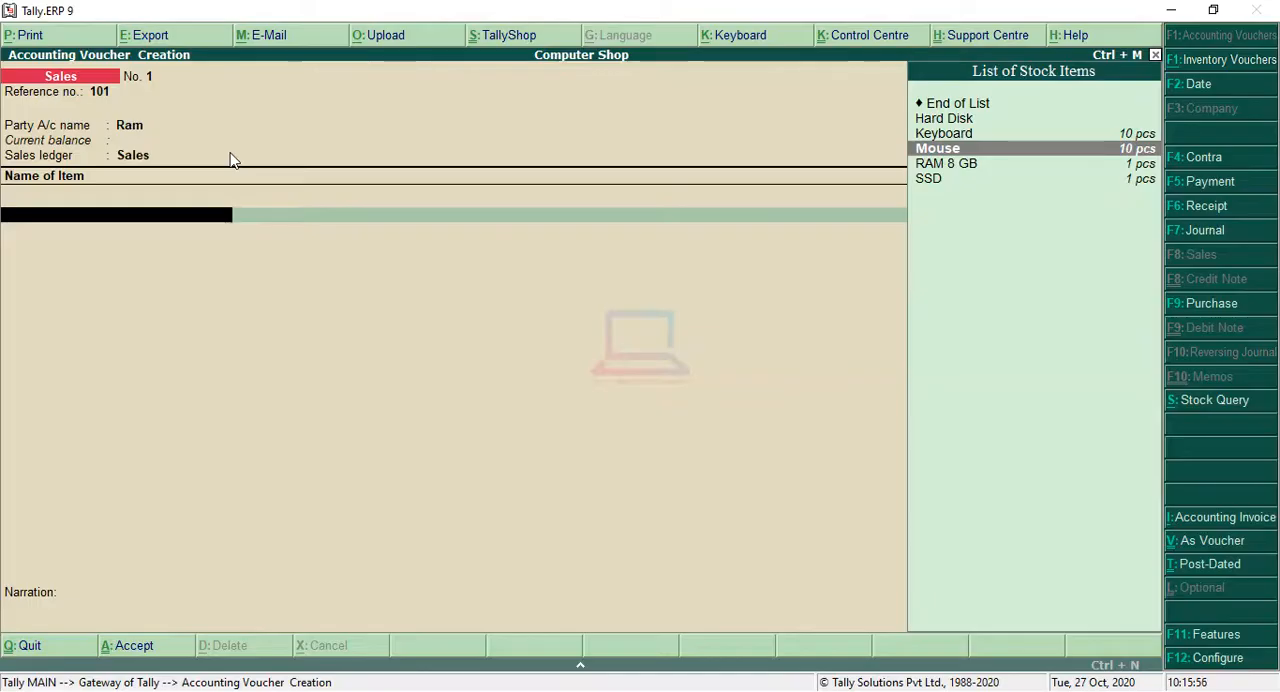
{"action": "key", "text": "Up"}
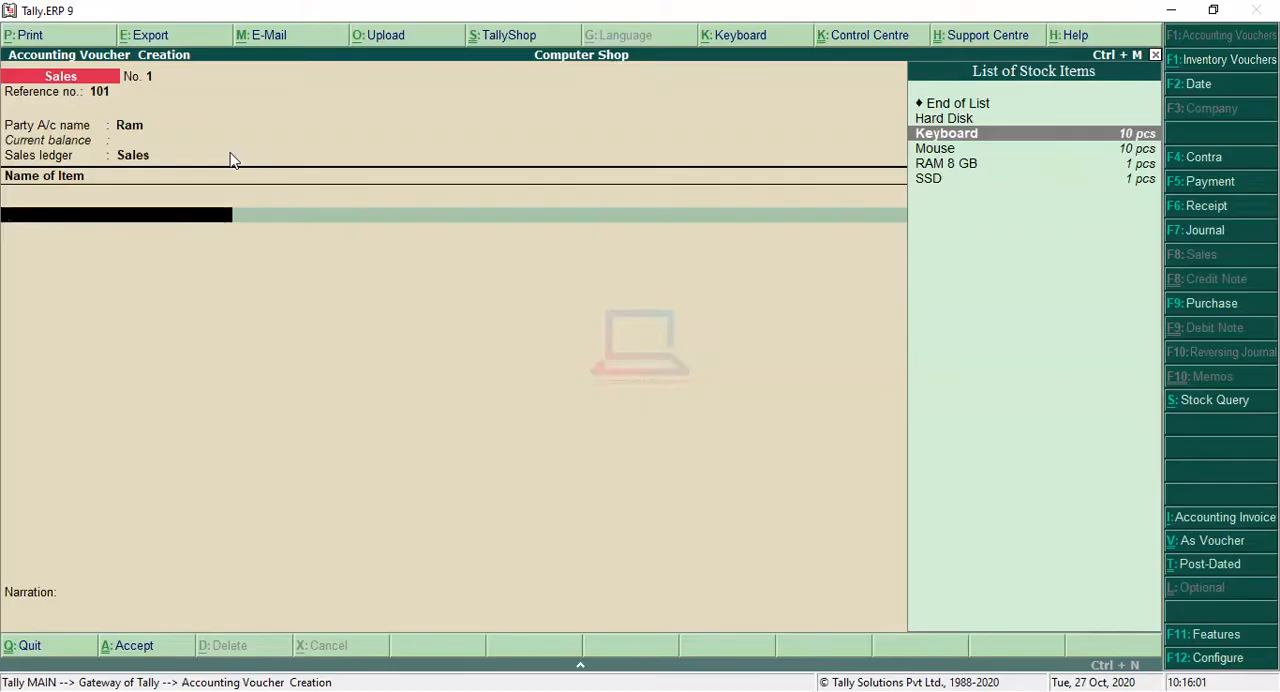
{"action": "key", "text": "Return"}
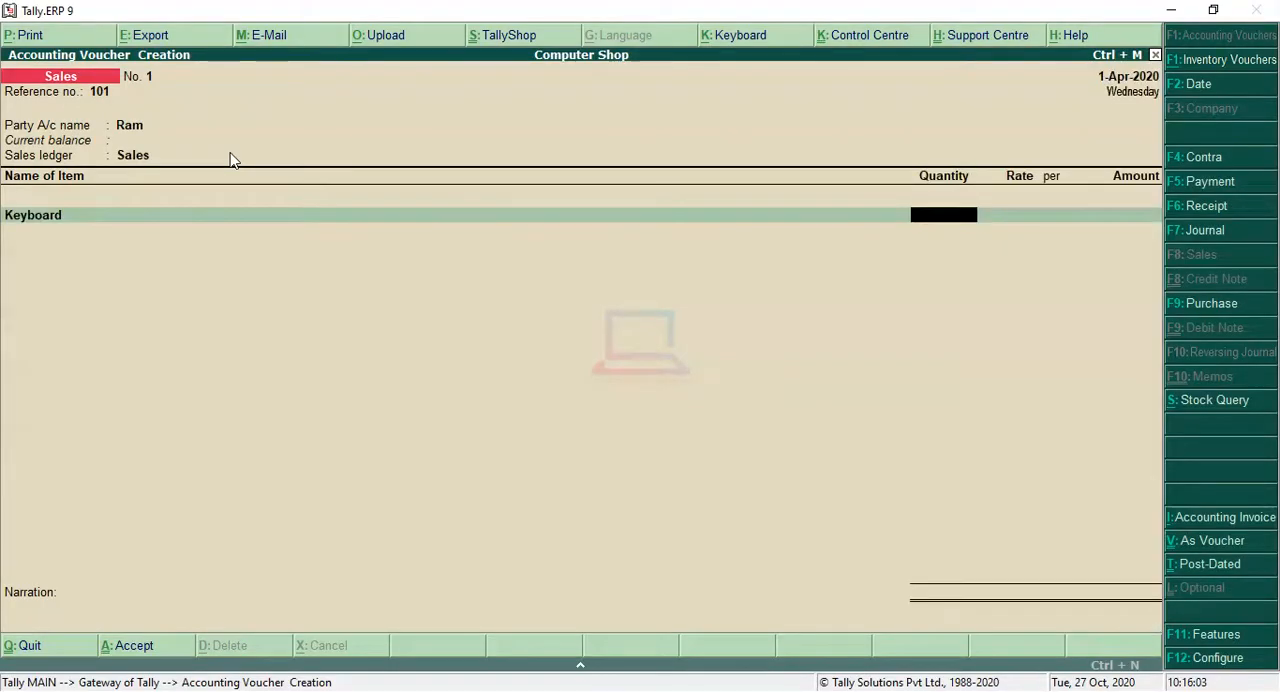
{"action": "type", "text": "5"}
{"action": "key", "text": "BackSpace"}
{"action": "type", "text": "3"}
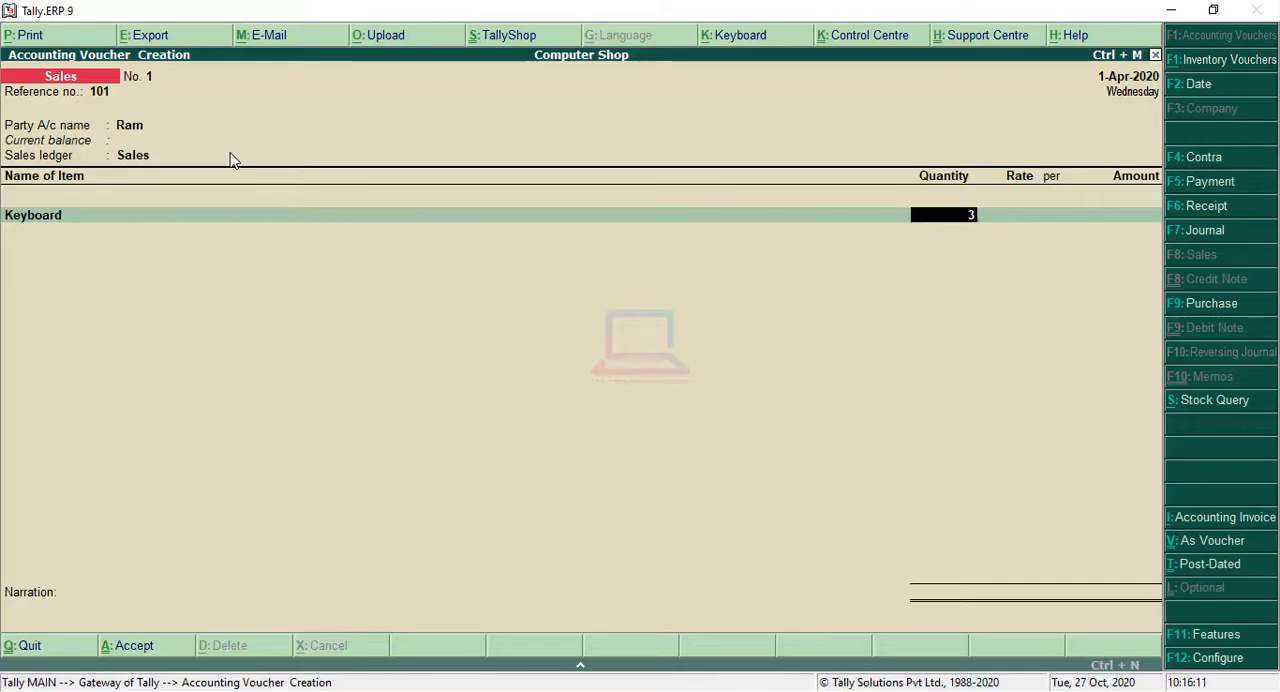
{"action": "key", "text": "Return"}
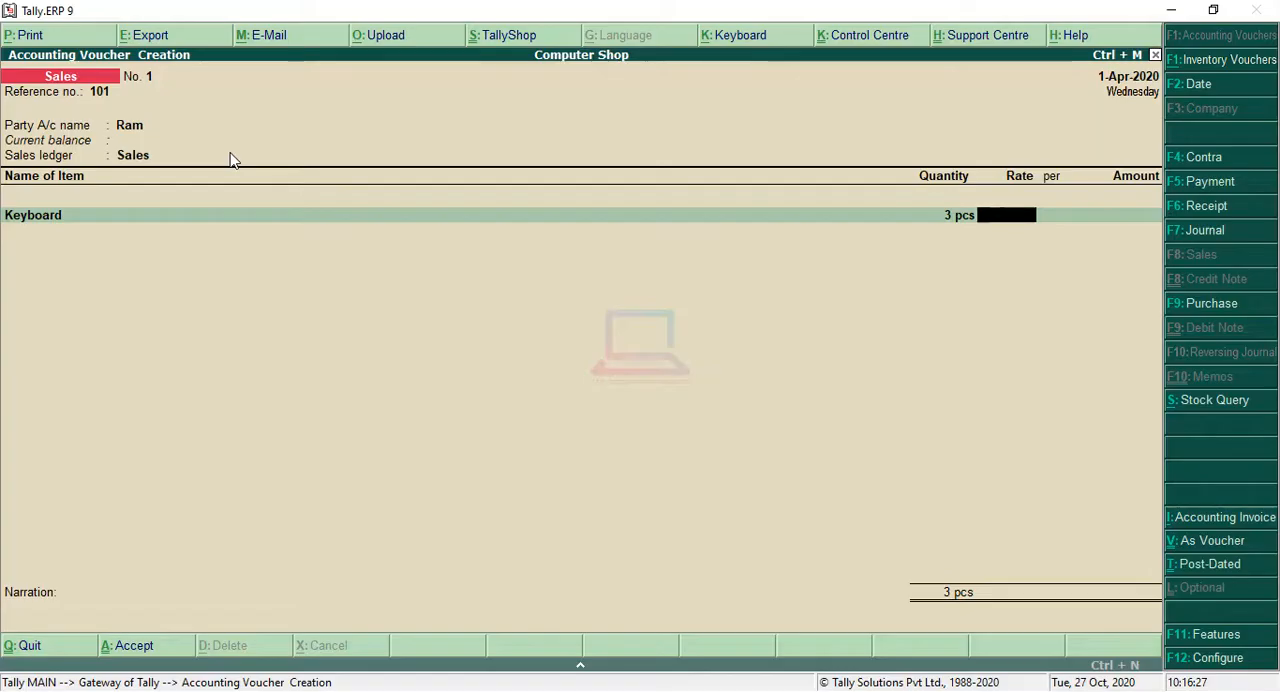
Step: Set the Keyboard line's rate to 250 per pcs and accept its amount
{"action": "type", "text": "250"}
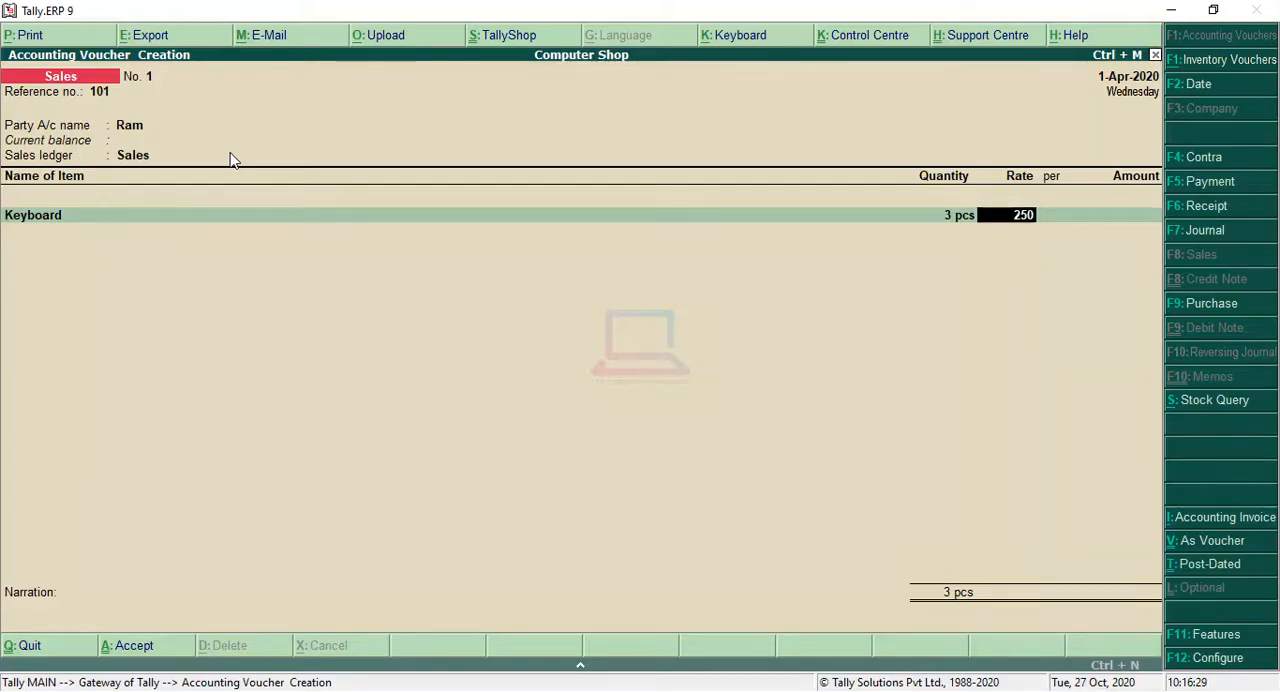
{"action": "key", "text": "Return"}
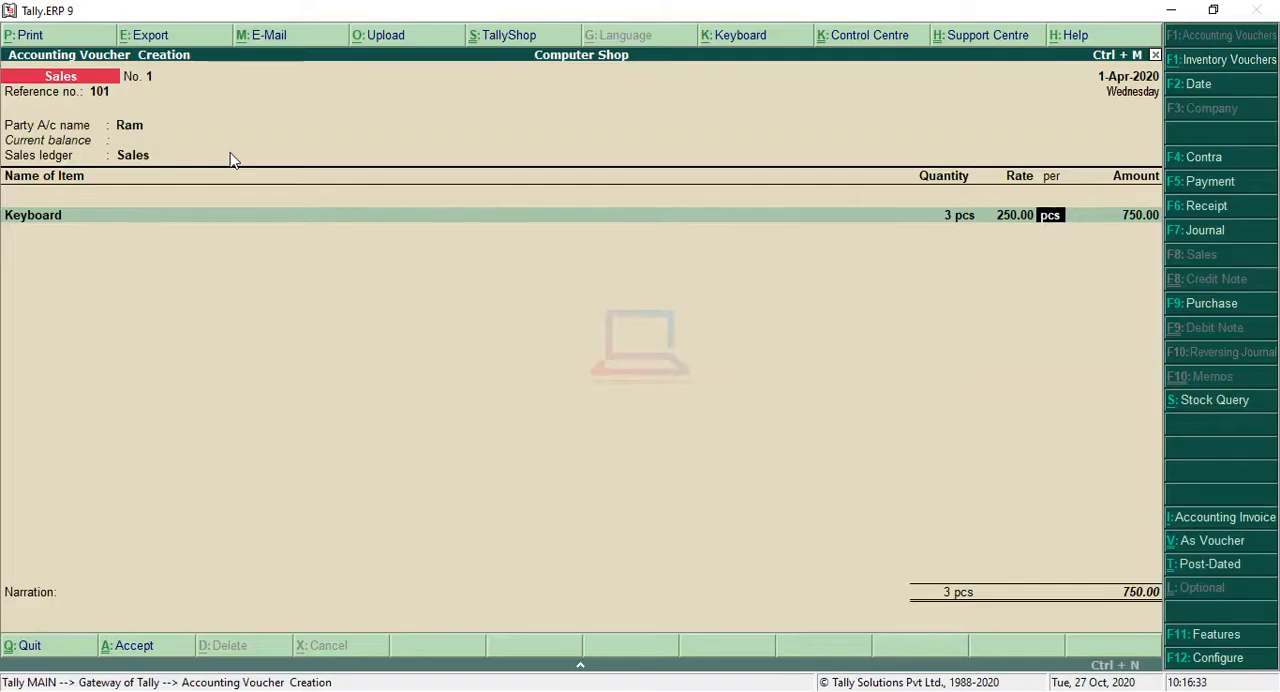
{"action": "key", "text": "Return"}
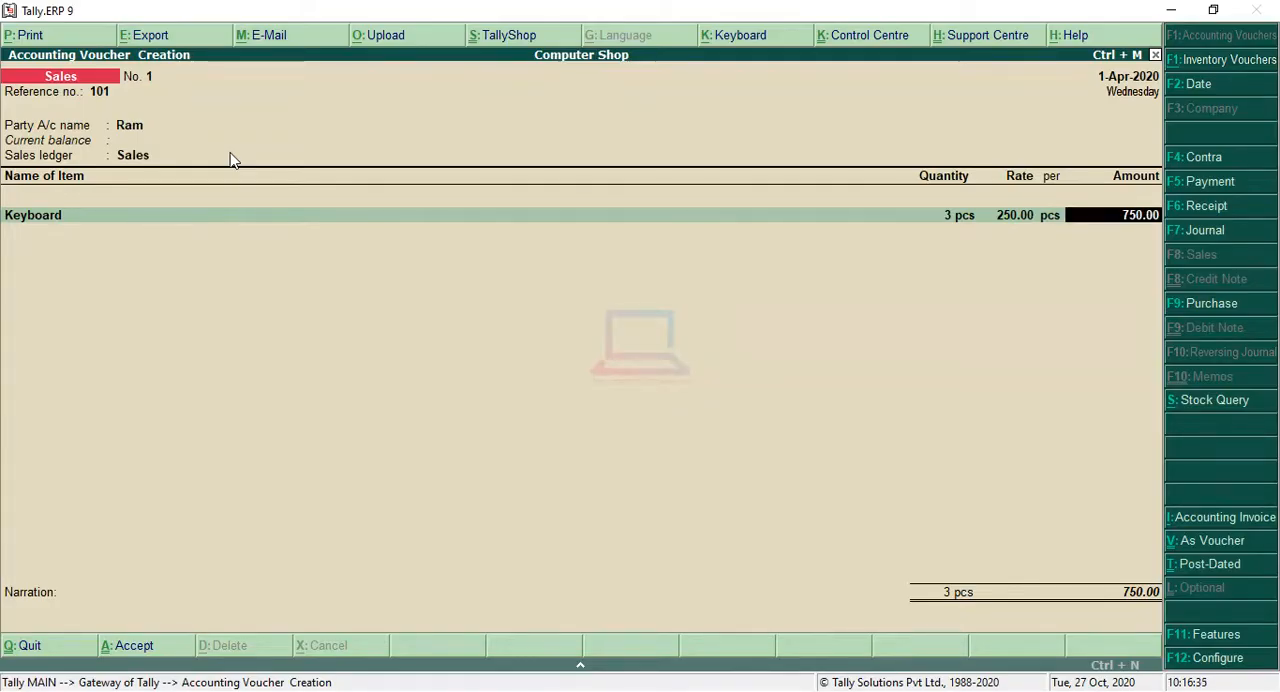
{"action": "key", "text": "Return"}
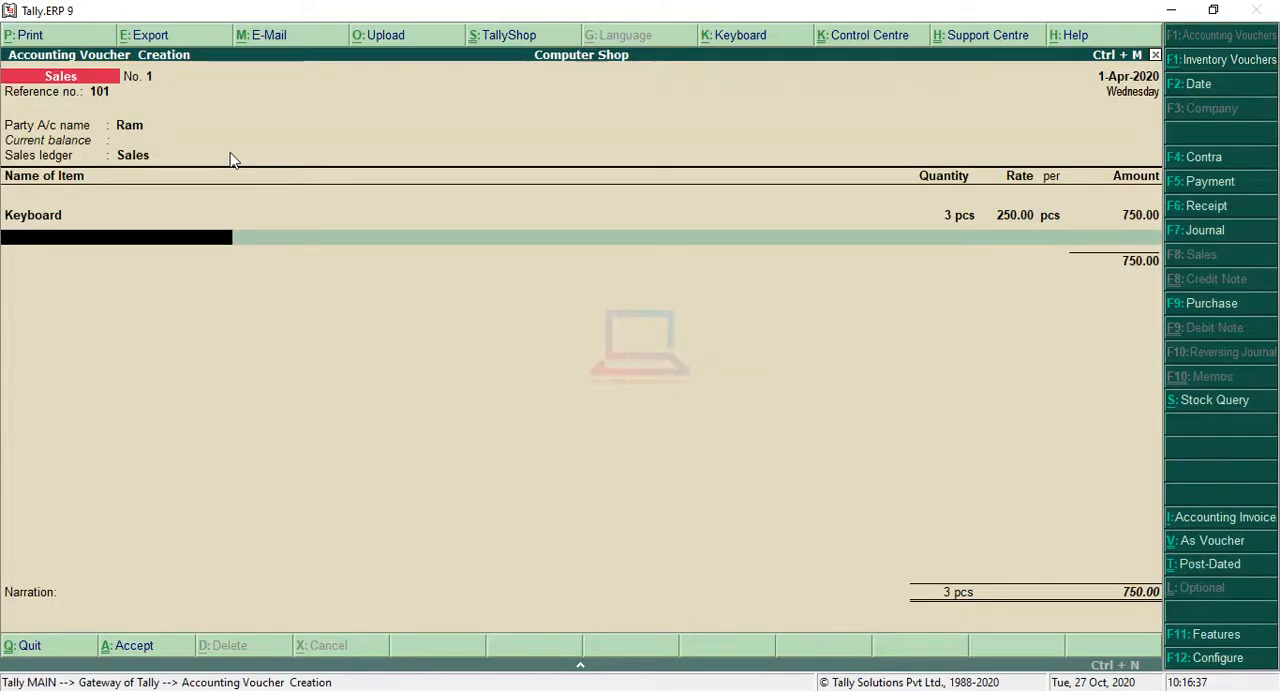
Step: Add the Mouse stock item to the sales voucher with 3 pcs at a rate of 130 per pcs
{"action": "key", "text": "Down"}
{"action": "key", "text": "Down"}
{"action": "key", "text": "Down"}
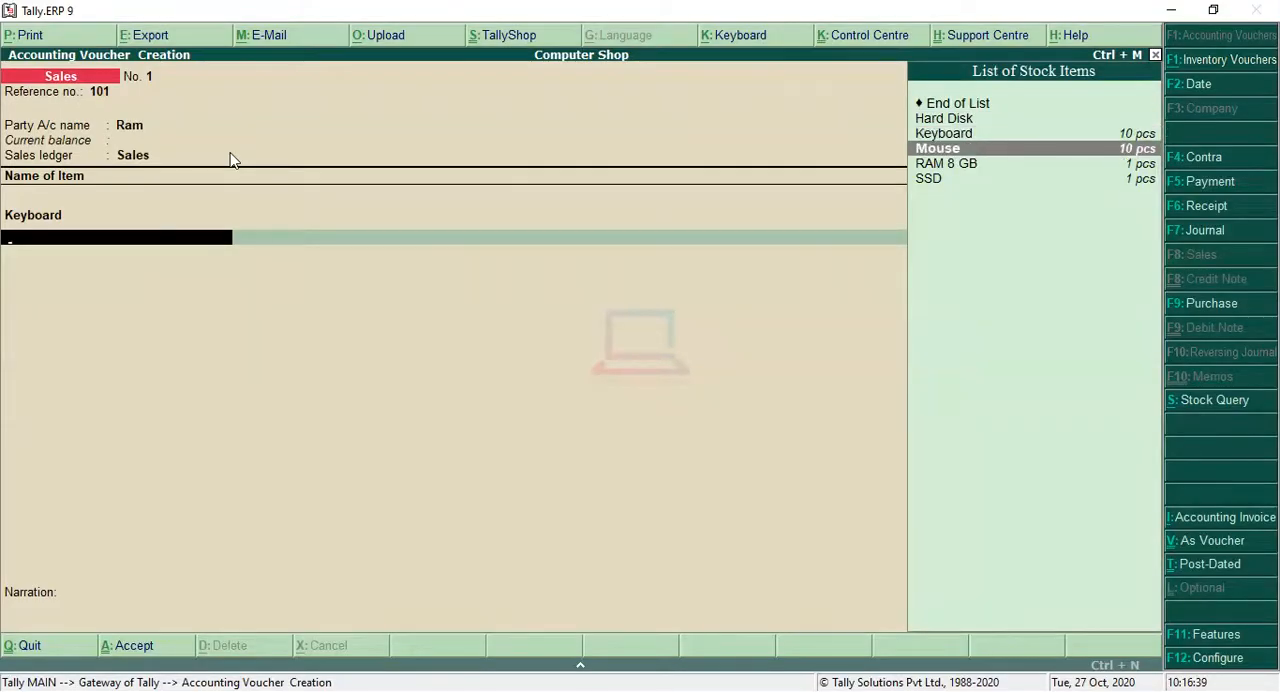
{"action": "key", "text": "Return"}
{"action": "type", "text": "3"}
{"action": "key", "text": "Return"}
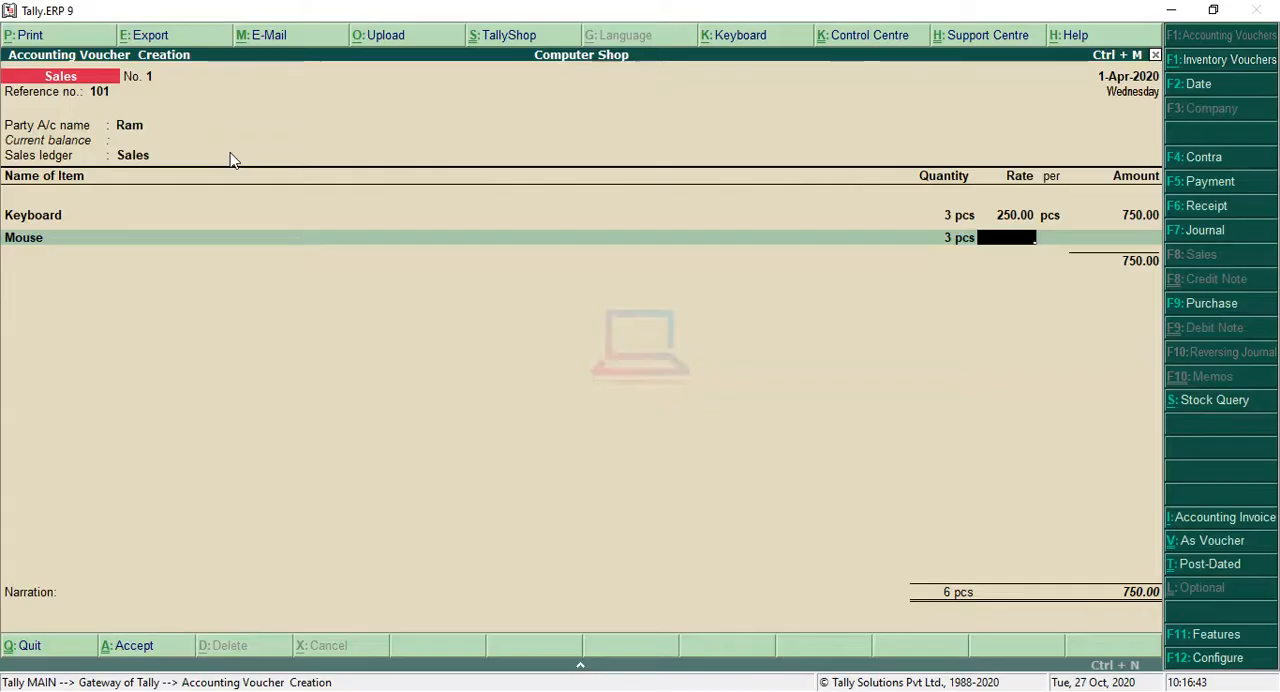
{"action": "type", "text": "13."}
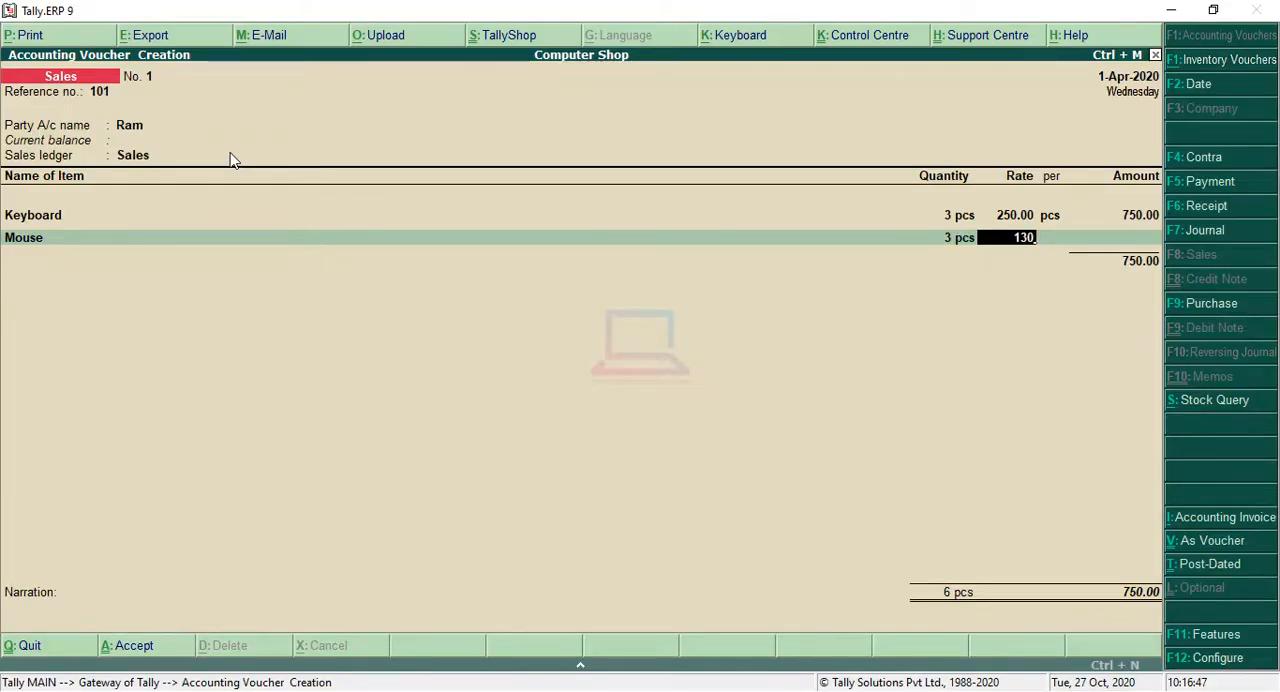
{"action": "key", "text": "Return"}
Step: End the item list, leave the narration blank and save the sales voucher
{"action": "key", "text": "Return"}
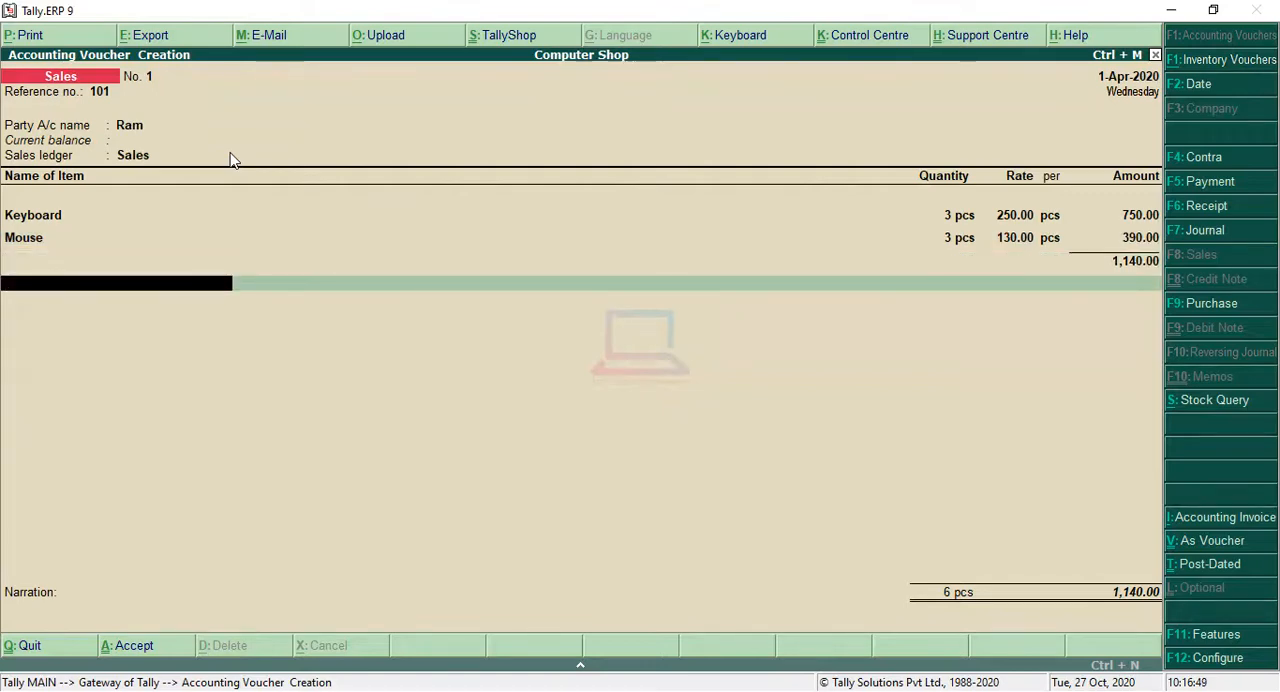
{"action": "key", "text": "Return"}
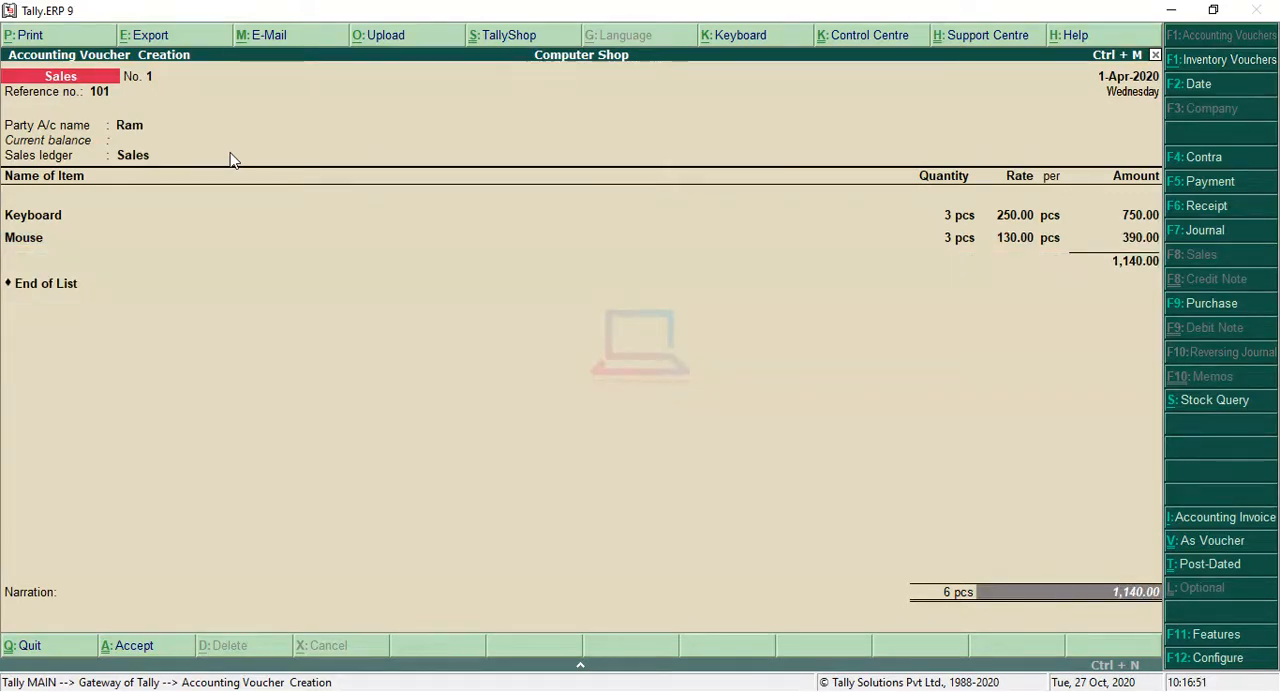
{"action": "key", "text": "Return"}
{"action": "key", "text": "Return"}
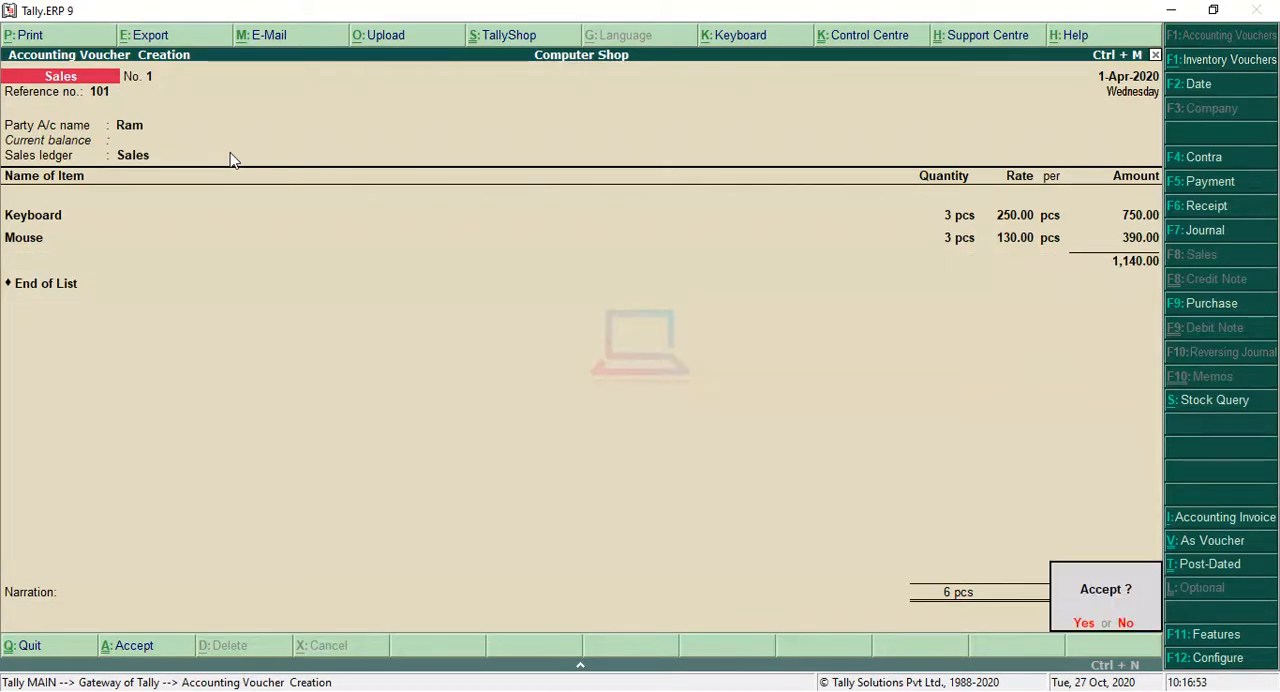
{"action": "key", "text": "Return"}
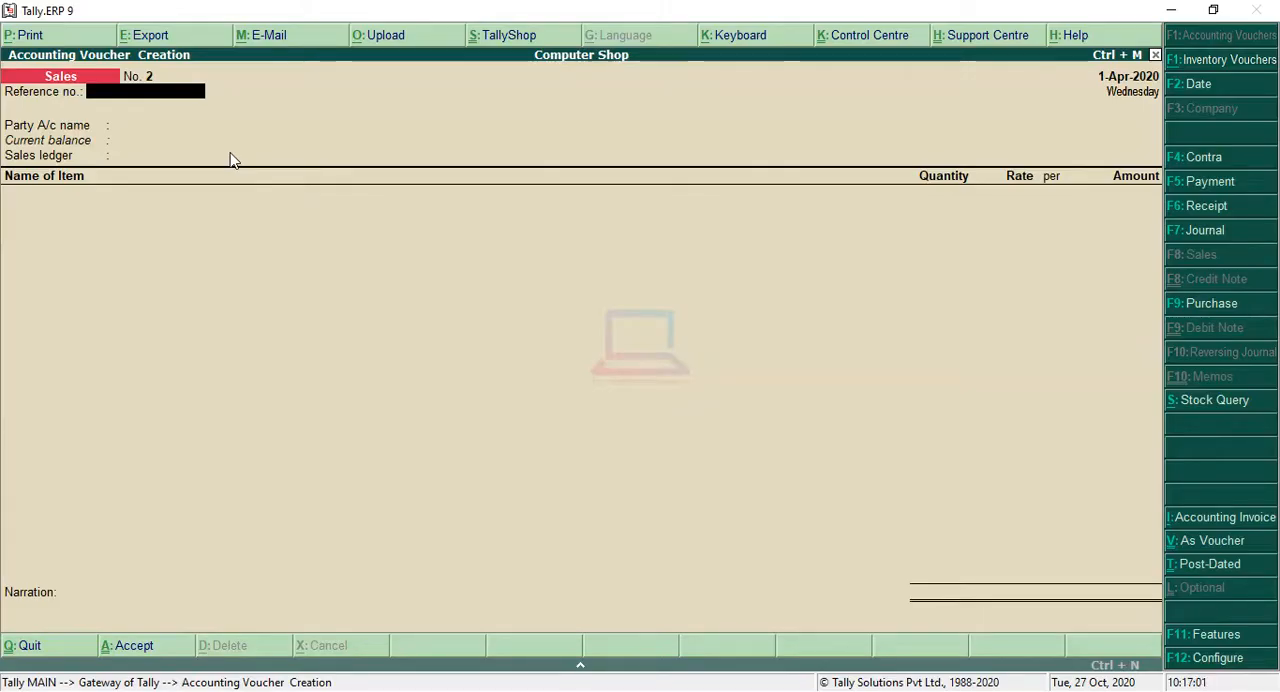
Step: Give the second sales voucher reference number 102 and choose the same customer as its party
{"action": "key", "text": "Return"}
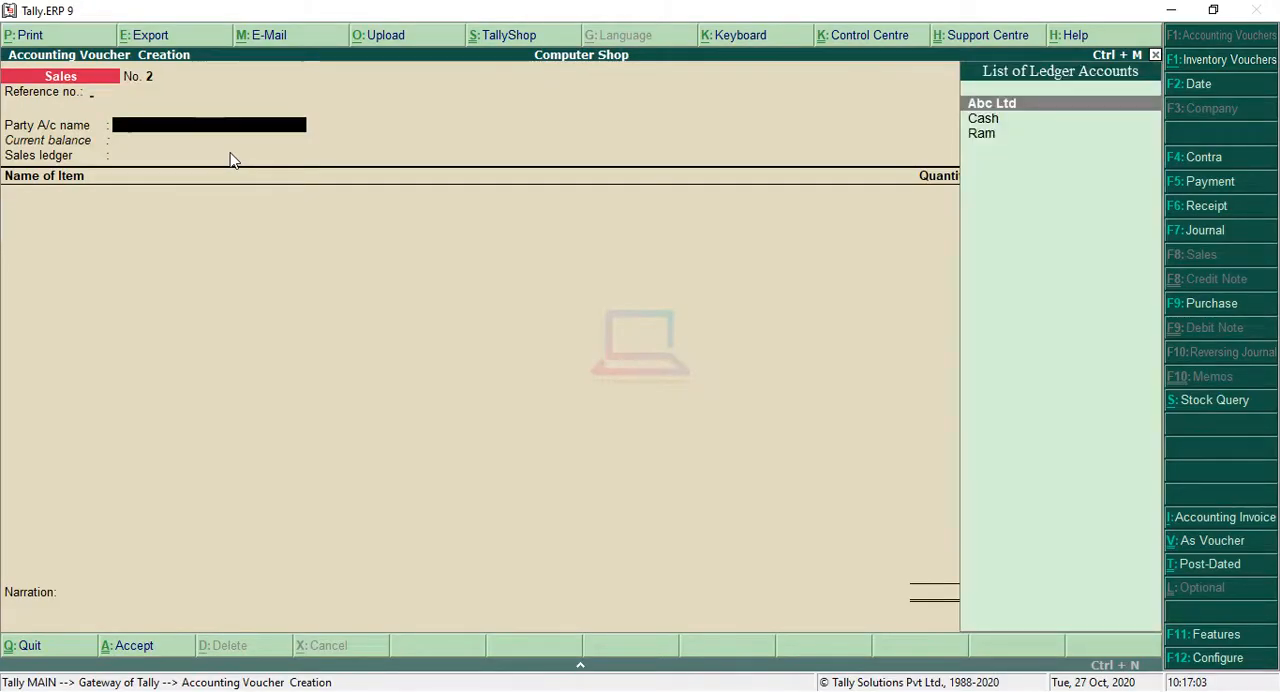
{"action": "key", "text": "BackSpace"}
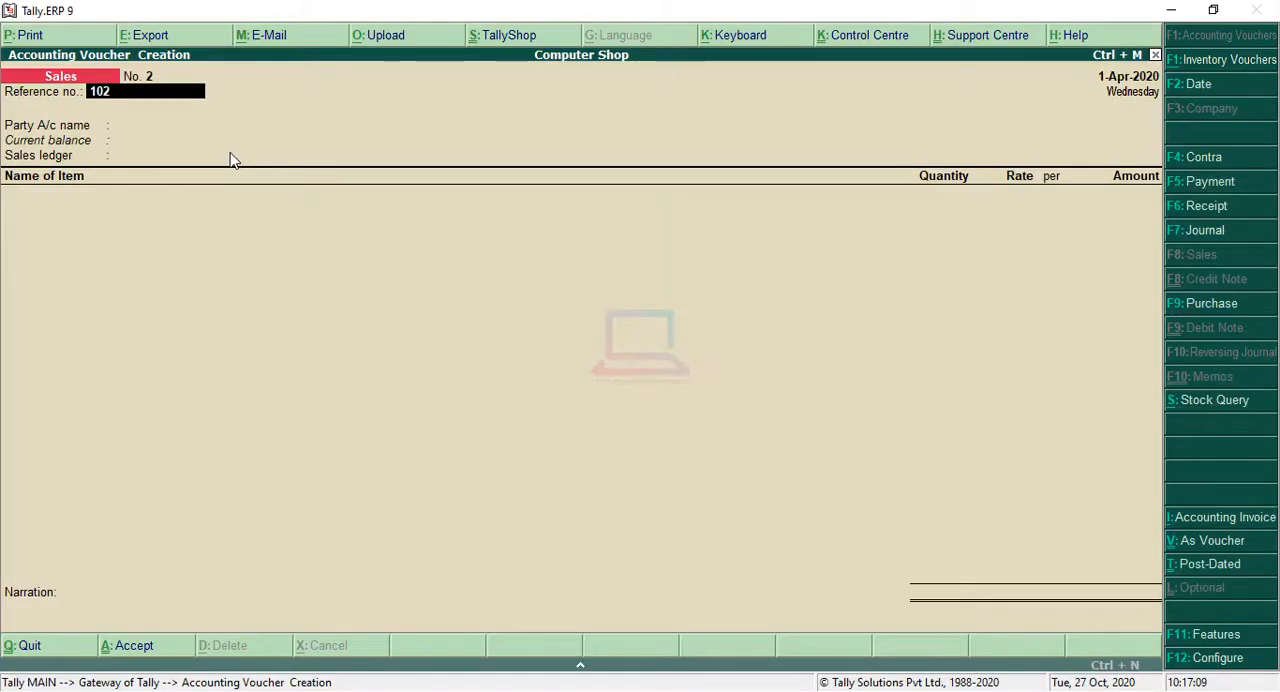
{"action": "key", "text": "Return"}
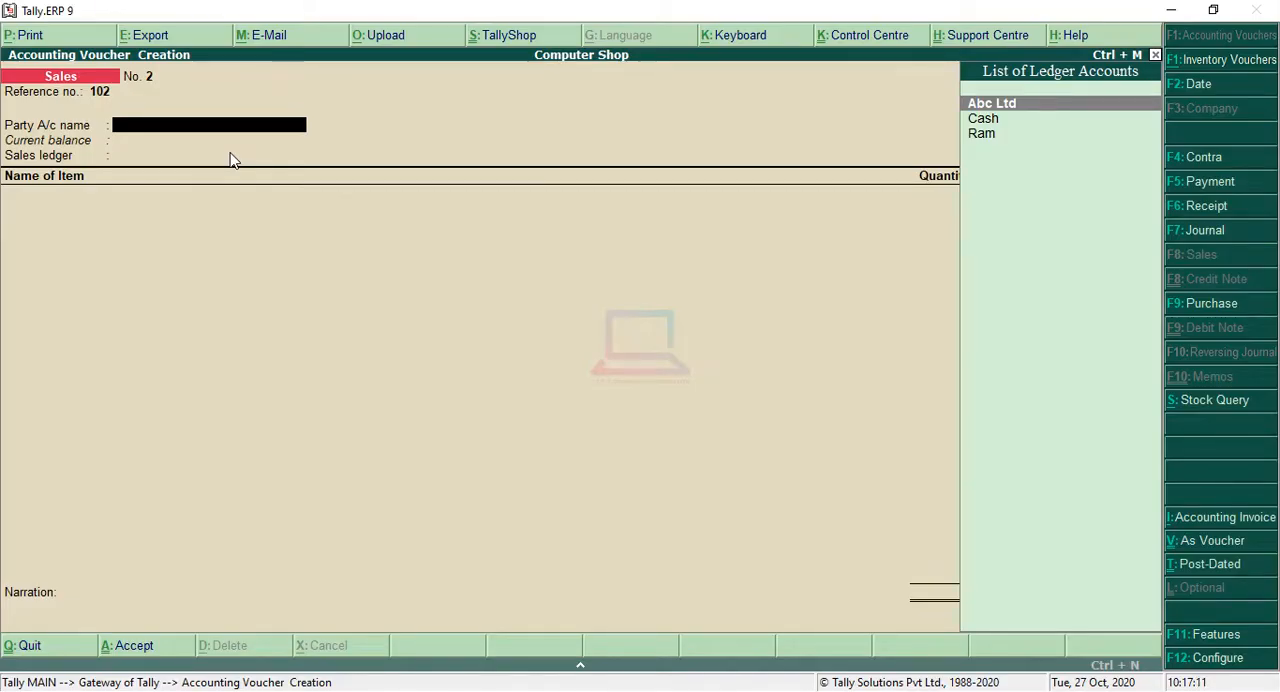
{"action": "key", "text": "Down"}
{"action": "key", "text": "Down"}
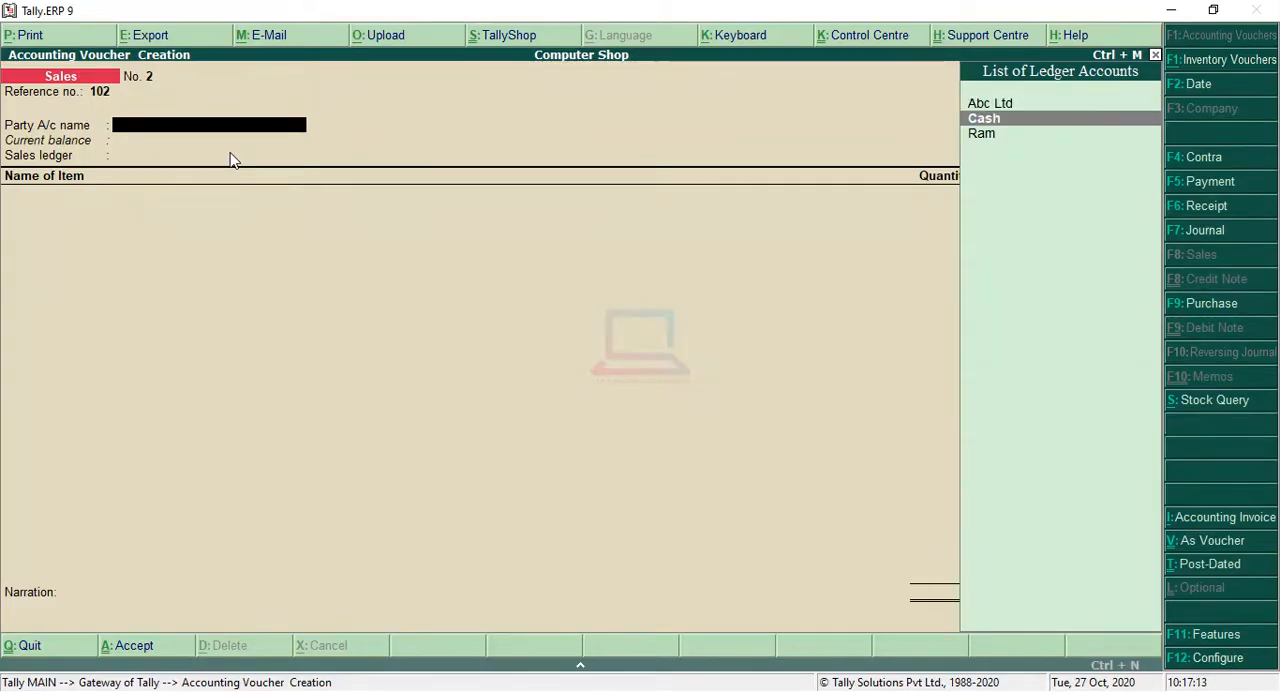
{"action": "key", "text": "Return"}
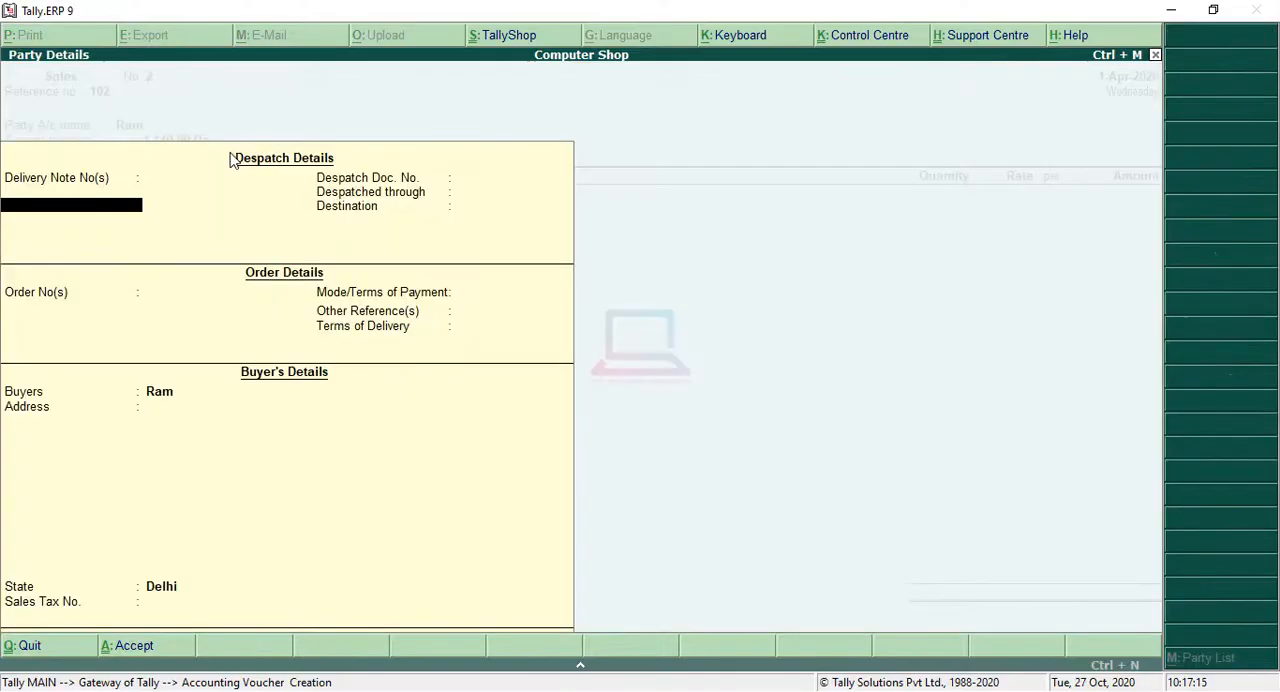
Step: Accept the party details with blank despatch and order information and state Delhi, keeping Sales as the sales ledger
{"action": "key", "text": "Return"}
{"action": "key", "text": "Return"}
{"action": "key", "text": "Return"}
{"action": "key", "text": "Return"}
{"action": "key", "text": "Return"}
{"action": "key", "text": "Return"}
{"action": "key", "text": "Return"}
{"action": "key", "text": "Return"}
{"action": "key", "text": "Return"}
{"action": "key", "text": "Return"}
{"action": "key", "text": "Return"}
{"action": "key", "text": "Return"}
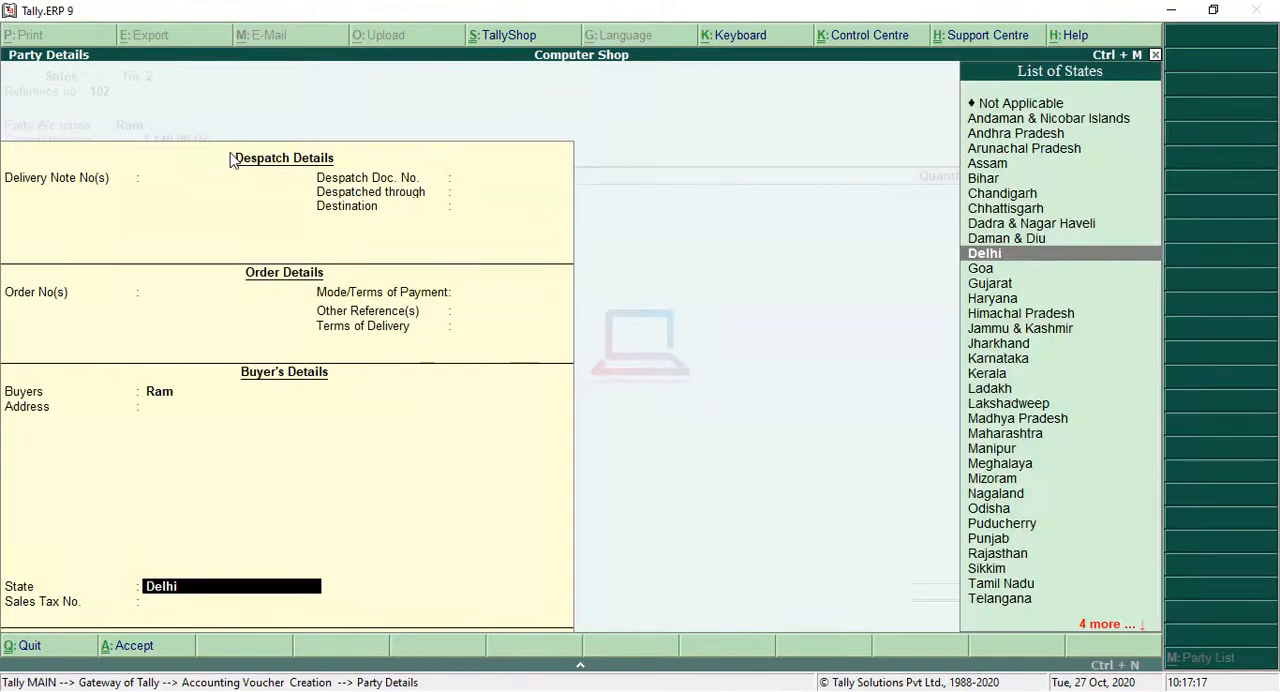
{"action": "key", "text": "Return"}
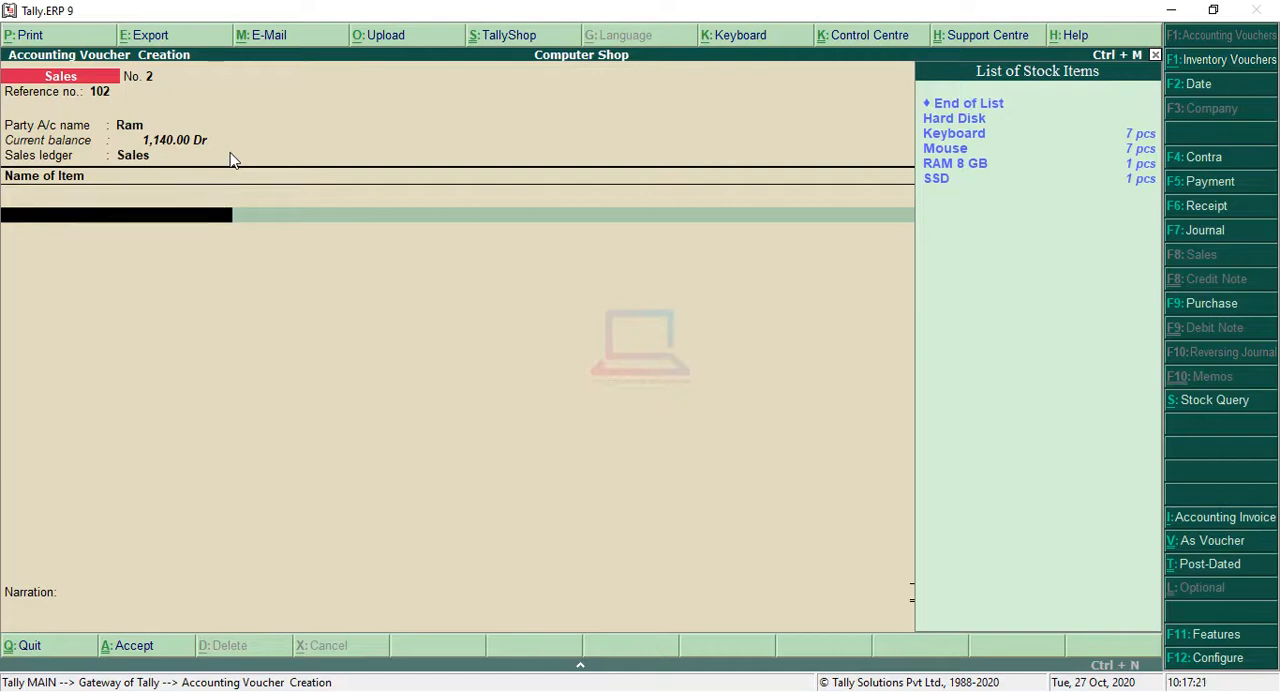
Step: Choose RAM 8 GB as the first stock item of the second sales voucher
{"action": "key", "text": "Down"}
{"action": "key", "text": "Down"}
{"action": "key", "text": "Down"}
{"action": "key", "text": "Down"}
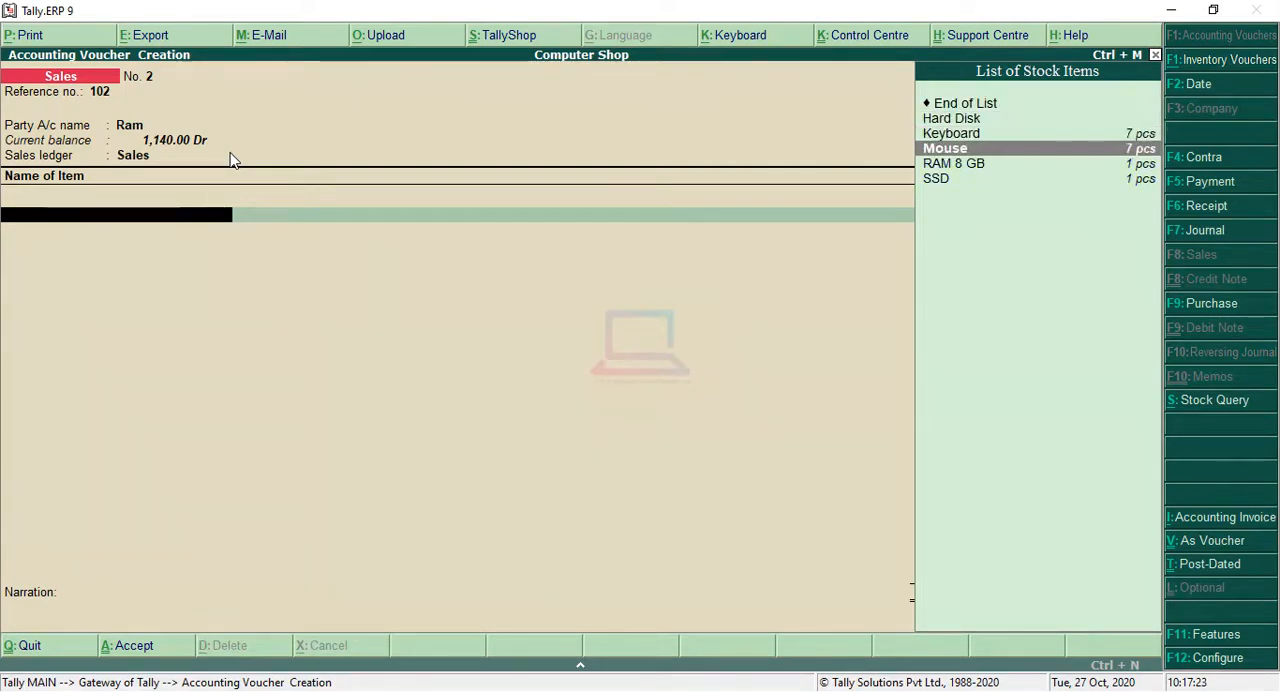
{"action": "key", "text": "Return"}
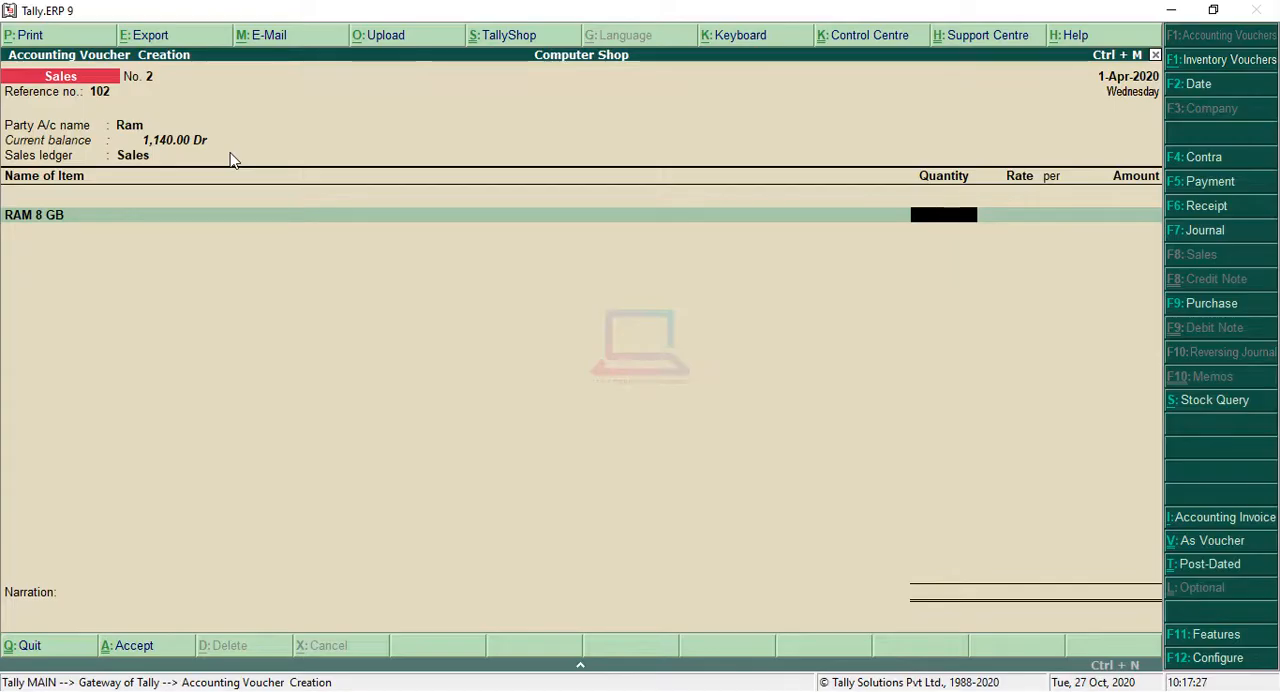
{"action": "type", "text": "5000"}
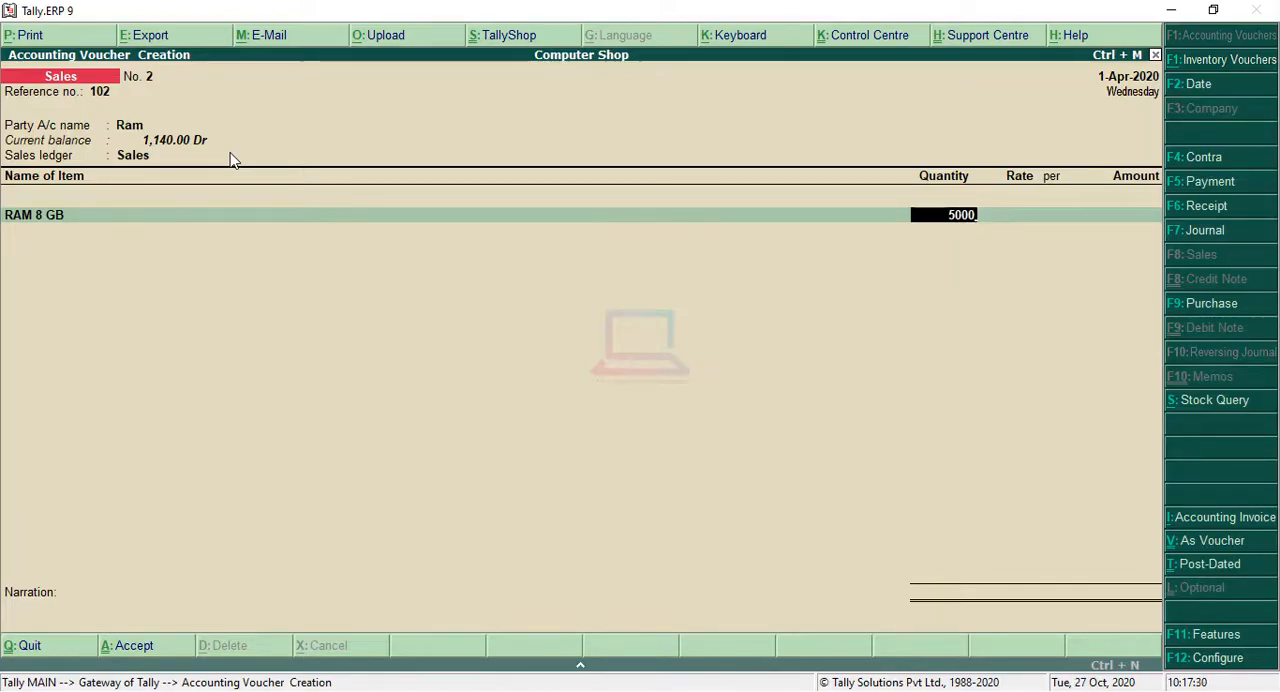
{"action": "key", "text": "Return"}
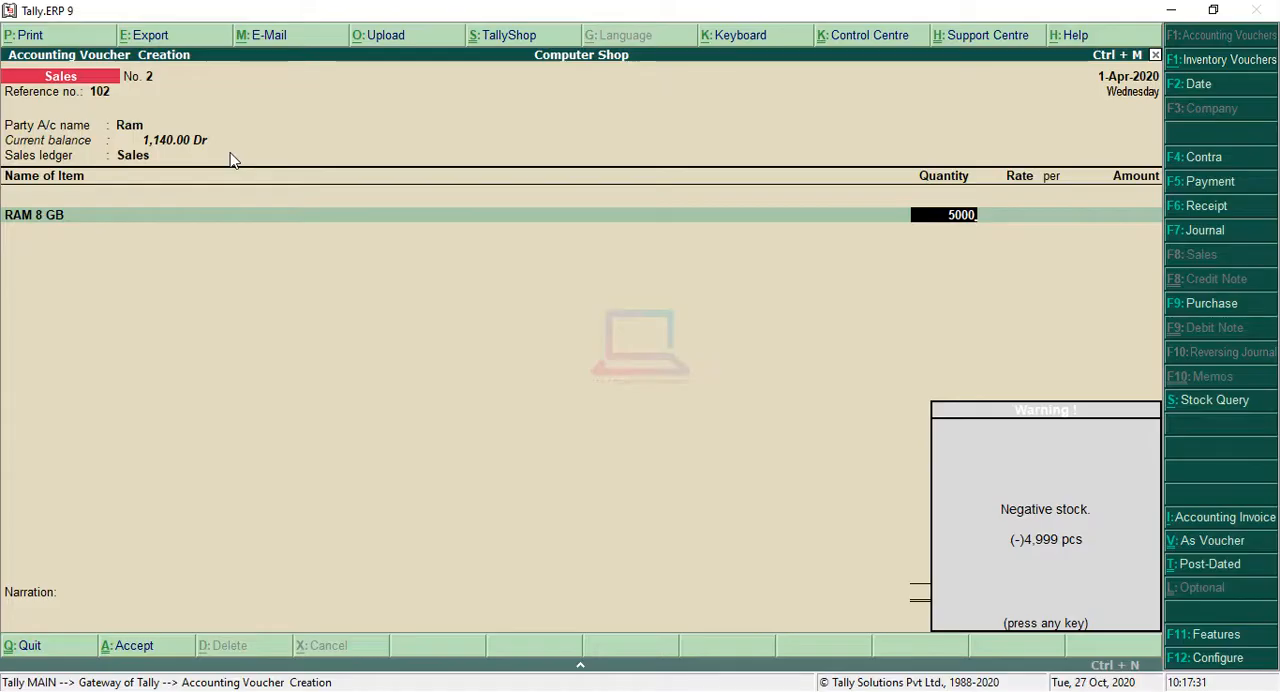
{"action": "key", "text": "Return"}
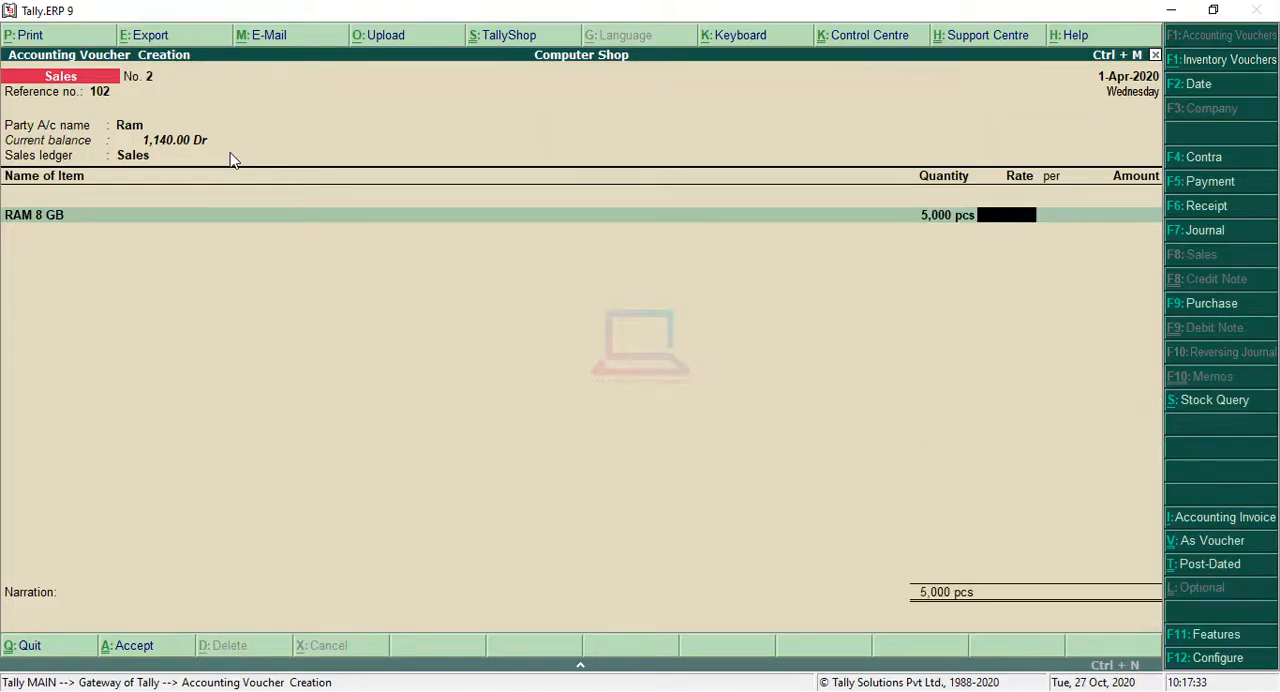
{"action": "key", "text": "BackSpace"}
Step: Set the RAM 8 GB line to a quantity of 1 pcs at a rate of 5000 per pcs
{"action": "type", "text": "1"}
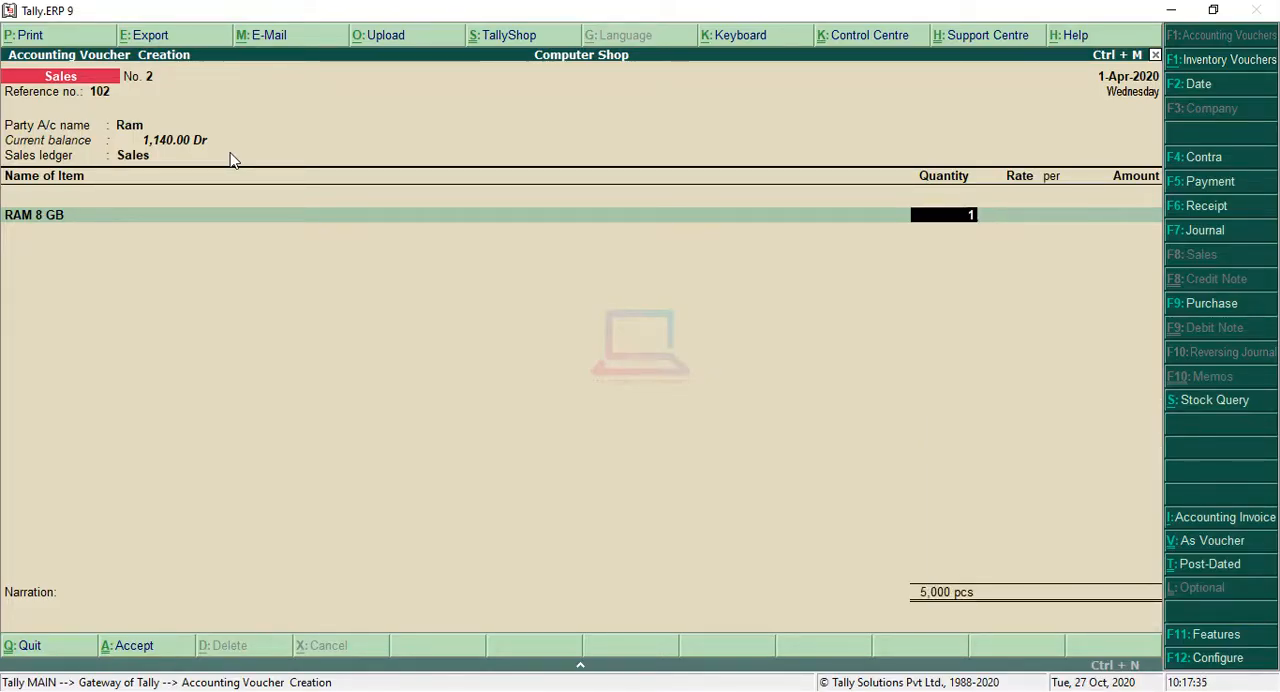
{"action": "key", "text": "Return"}
{"action": "type", "text": "5"}
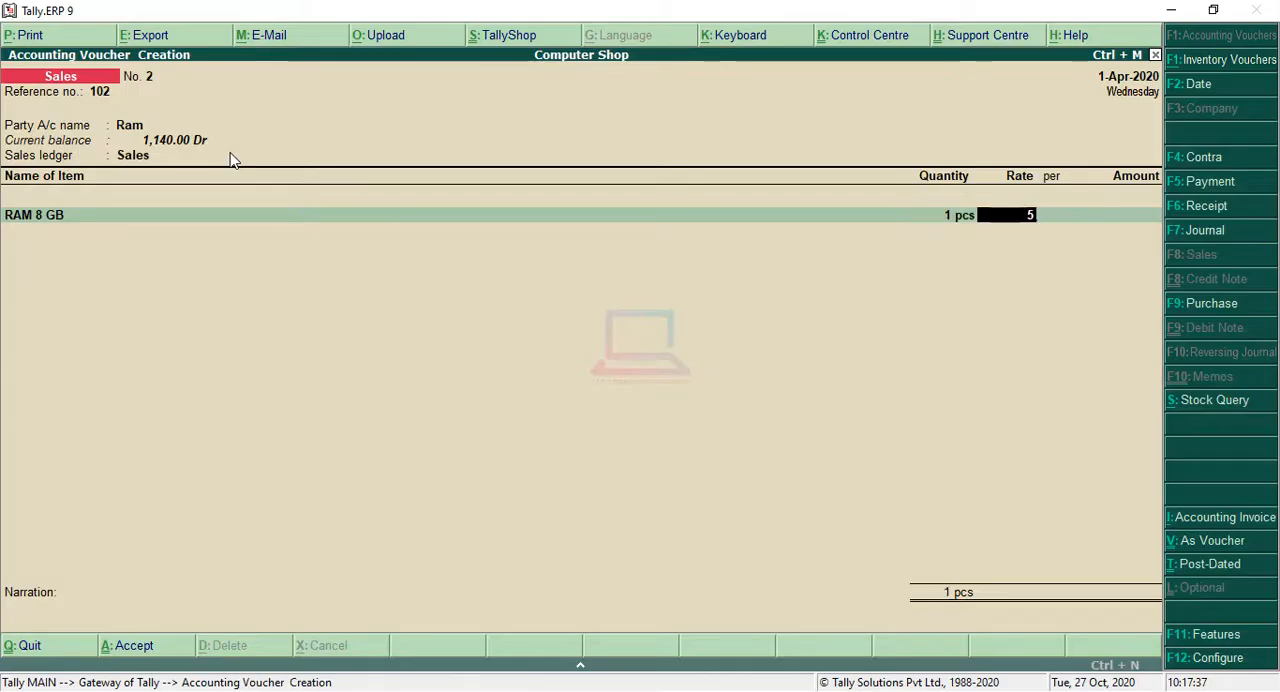
{"action": "type", "text": "0200"}
{"action": "key", "text": "BackSpace"}
{"action": "key", "text": "BackSpace"}
{"action": "key", "text": "BackSpace"}
{"action": "type", "text": "00"}
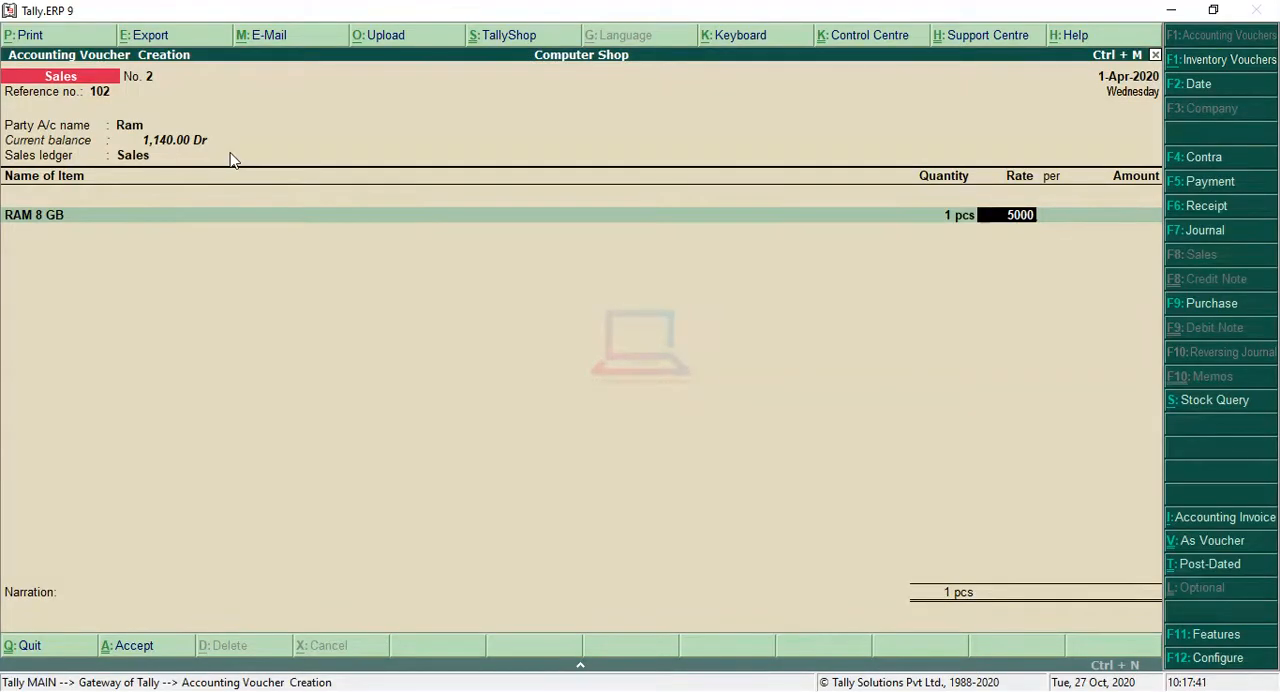
{"action": "key", "text": "Return"}
{"action": "key", "text": "Return"}
{"action": "key", "text": "Return"}
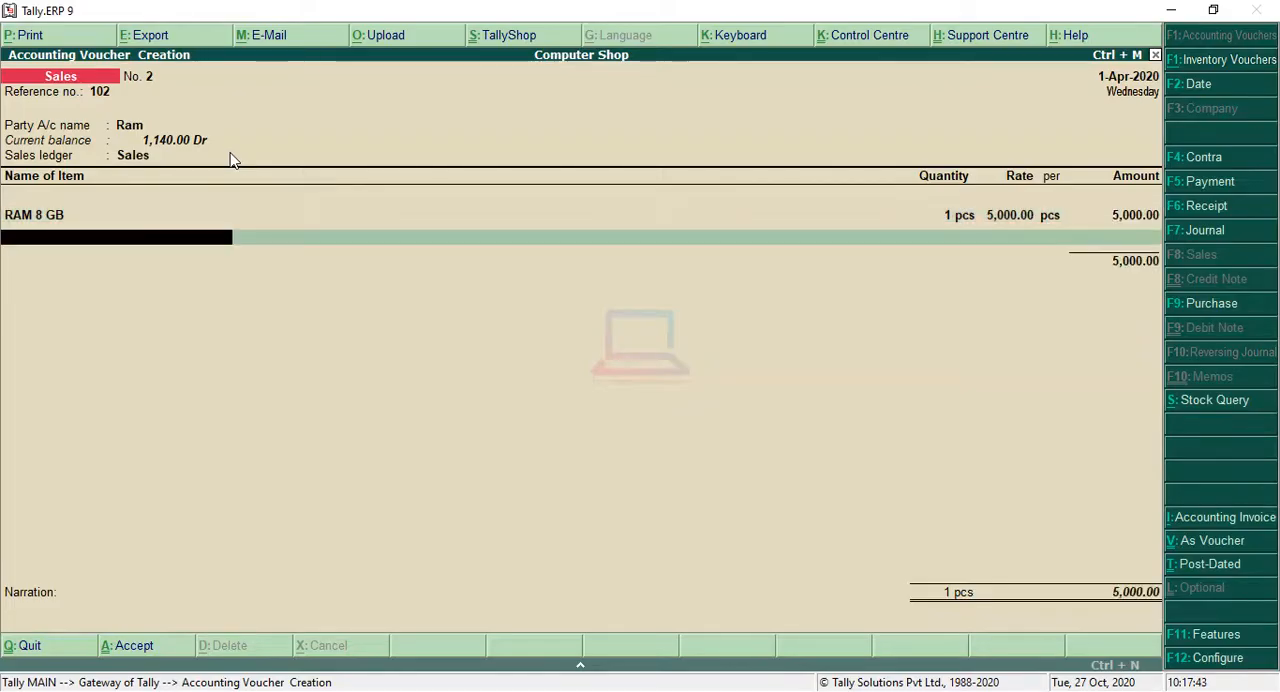
Step: Add SSD as the second item of the sales voucher, with a quantity of 1 pcs at a rate of 5000 per pcs
{"action": "key", "text": "Down"}
{"action": "key", "text": "Down"}
{"action": "key", "text": "Down"}
{"action": "key", "text": "Down"}
{"action": "key", "text": "Down"}
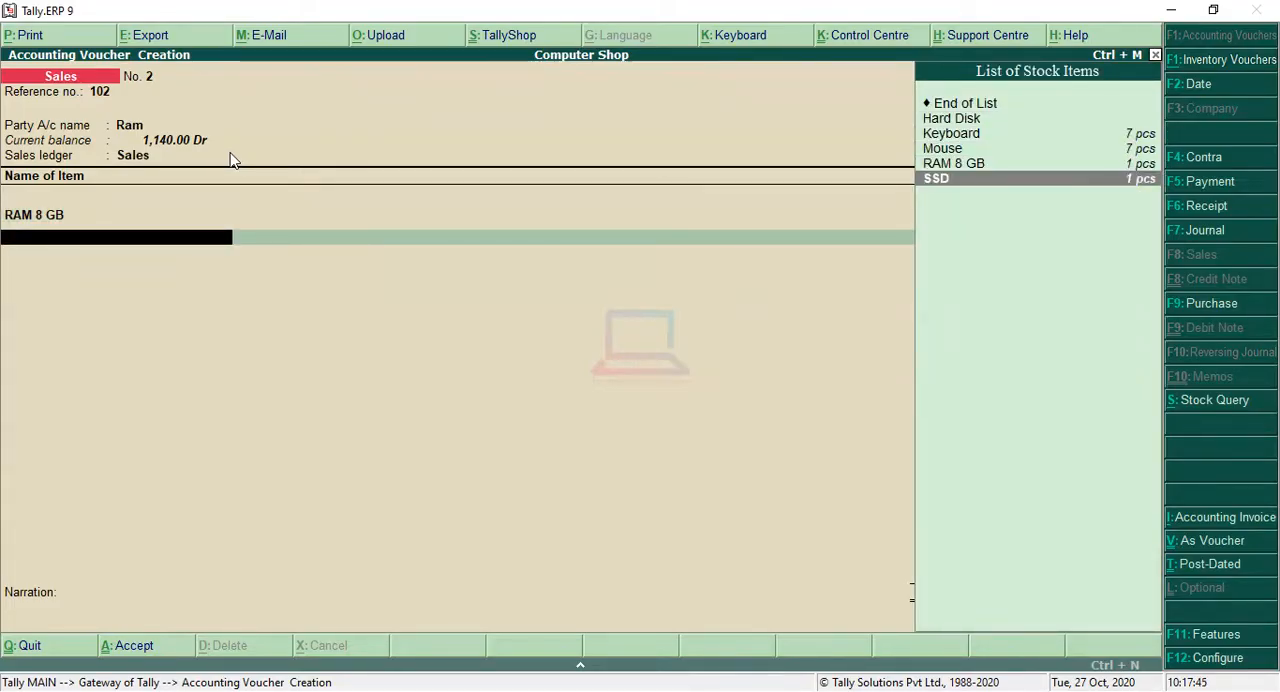
{"action": "key", "text": "Return"}
{"action": "type", "text": "1"}
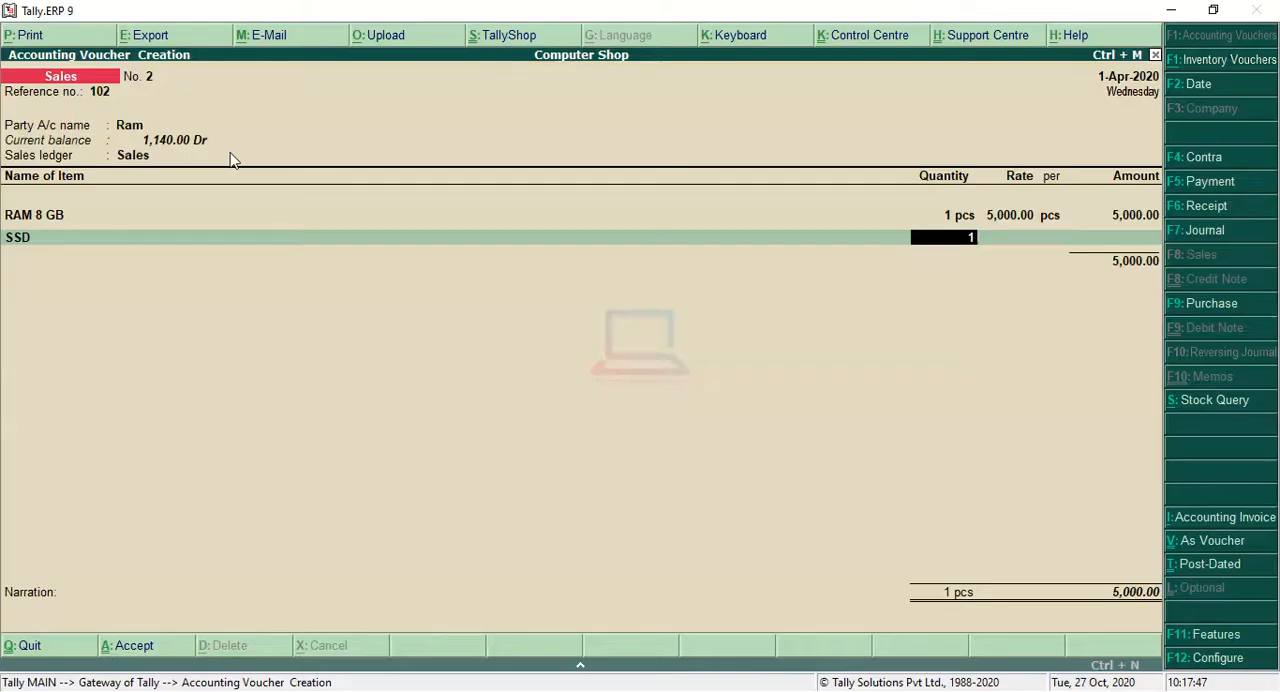
{"action": "key", "text": "Return"}
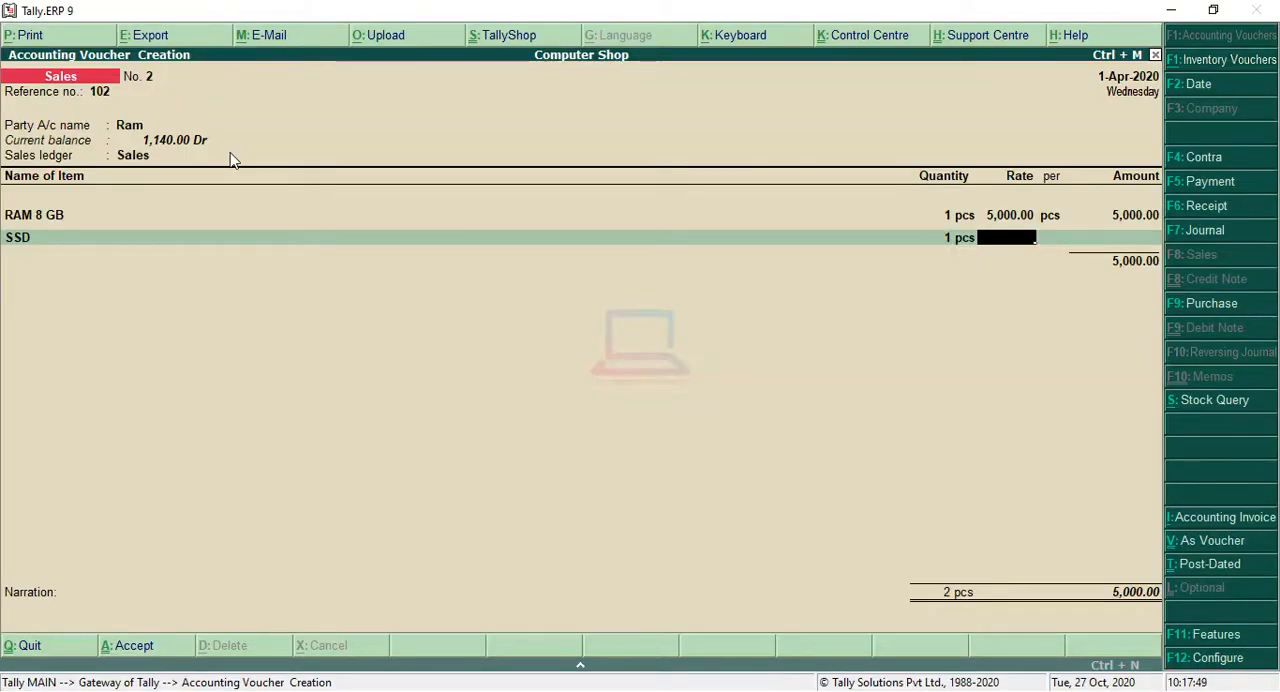
{"action": "type", "text": "5,000"}
{"action": "key", "text": "Return"}
Step: End the item list, leave the narration blank and save the second sales voucher
{"action": "key", "text": "Return"}
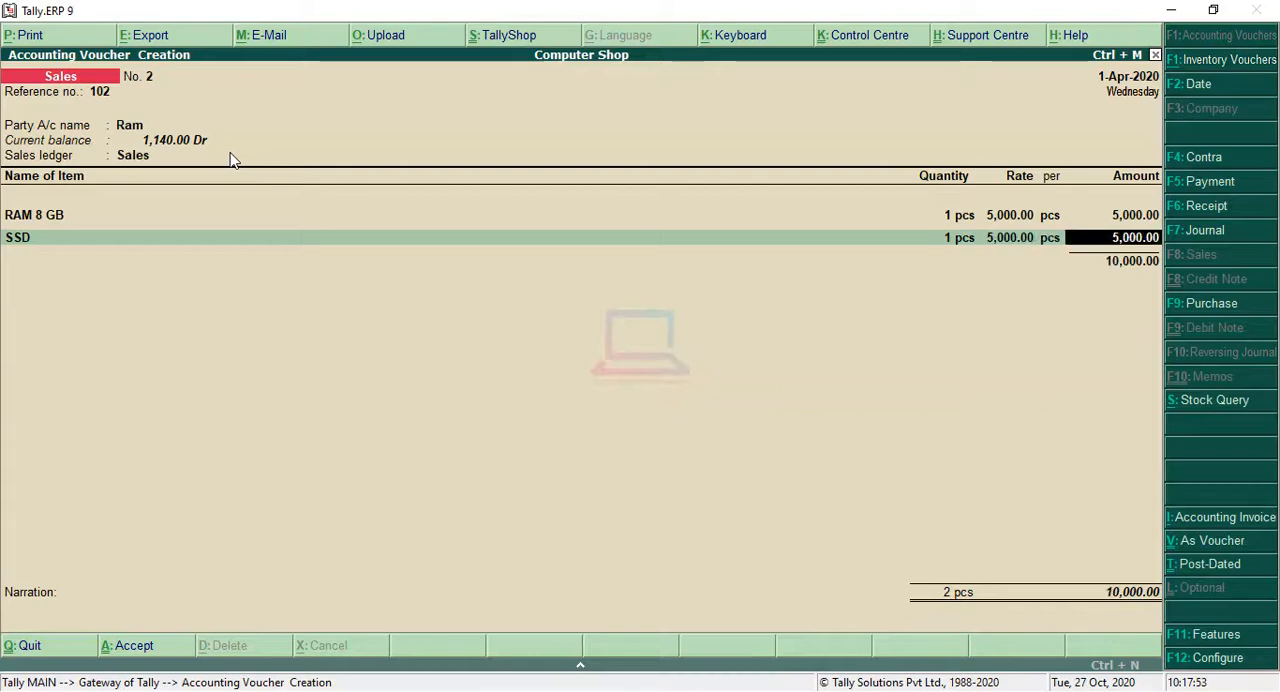
{"action": "key", "text": "Return"}
{"action": "key", "text": "Return"}
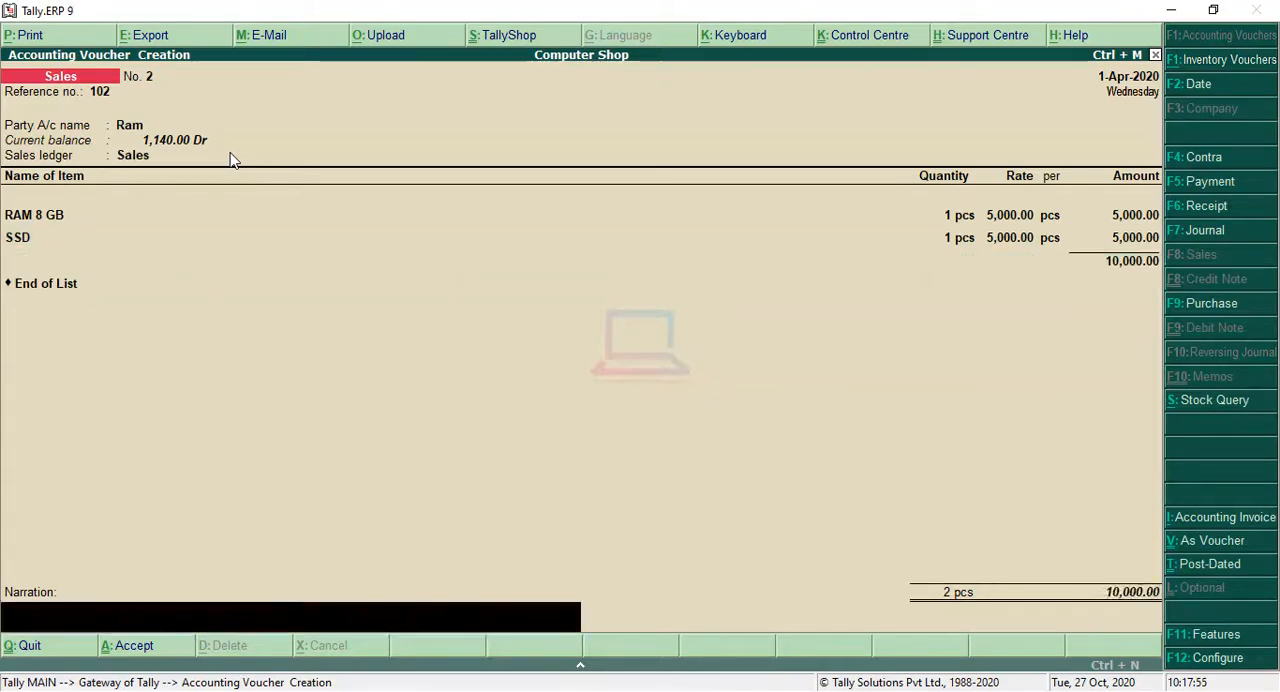
{"action": "key", "text": "Return"}
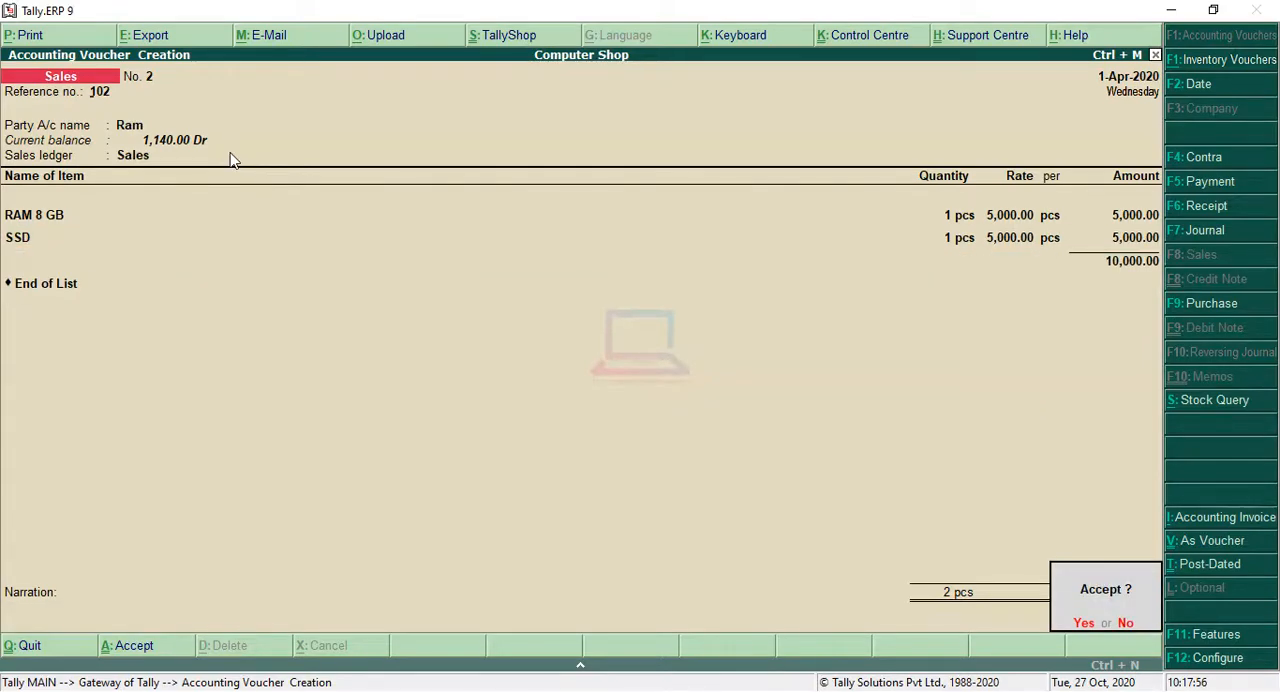
{"action": "key", "text": "Return"}
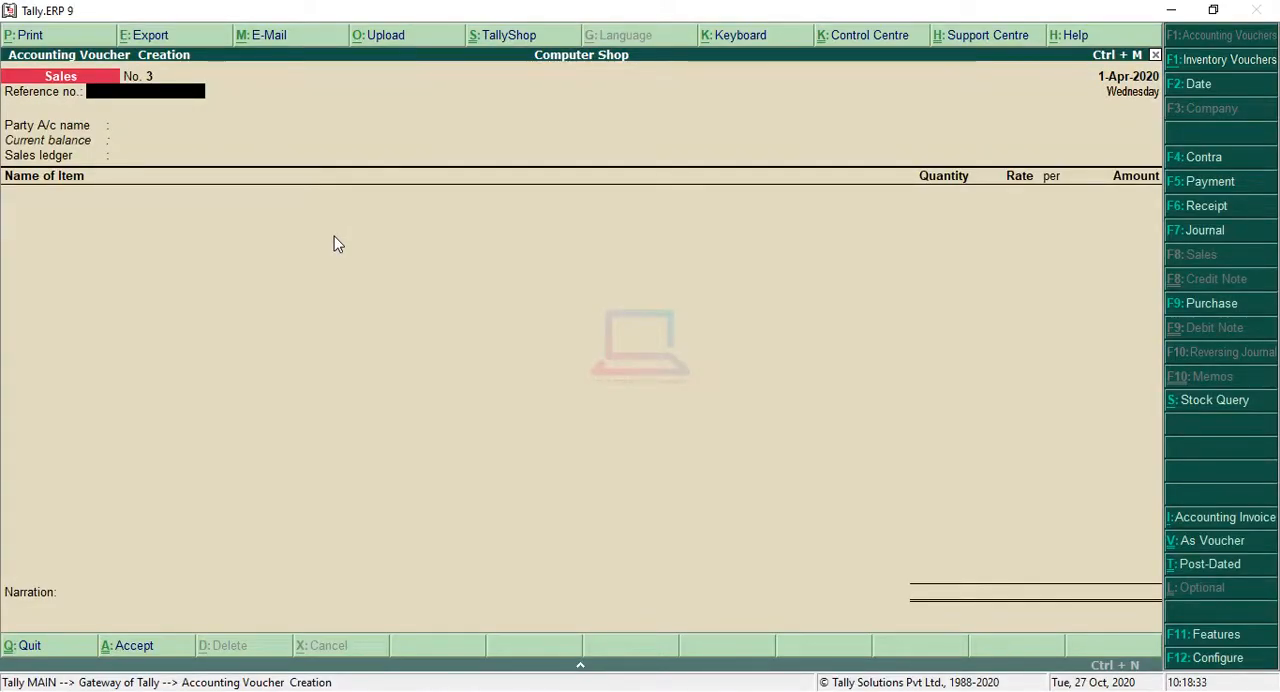
Step: Reopen the sales voucher with reference number 102 and generate the print preview of its invoice
{"action": "key", "text": "Page_Up"}
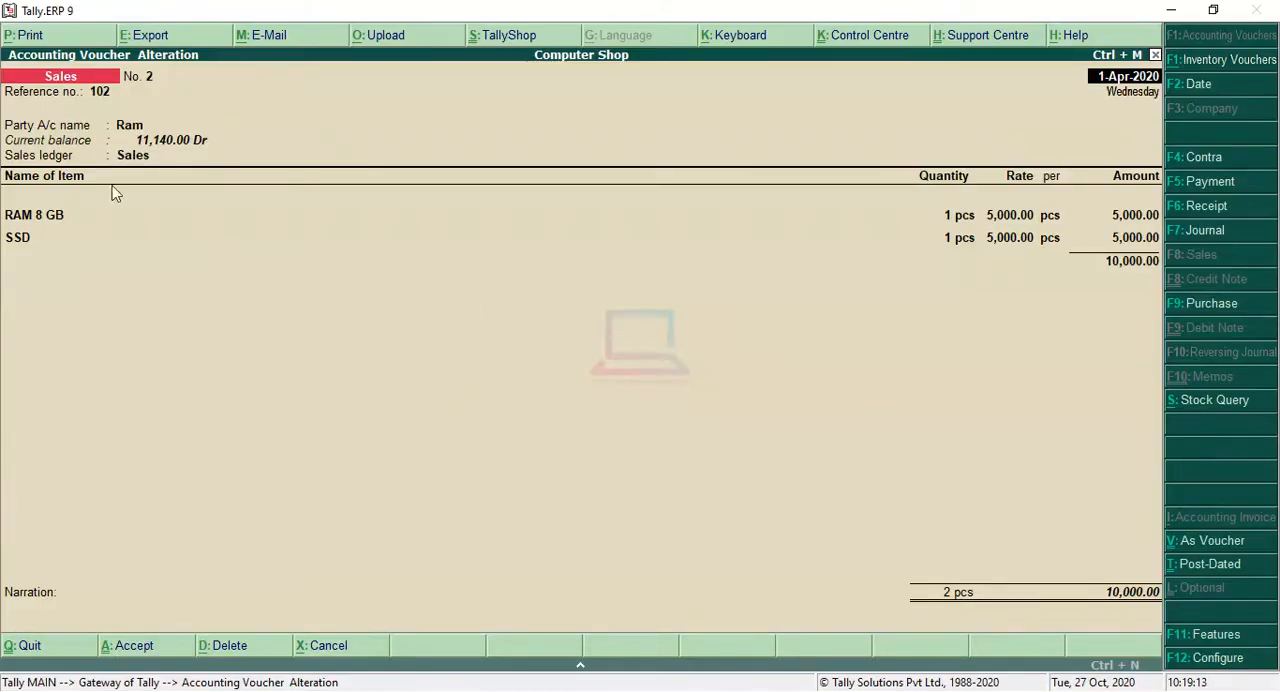
{"action": "left_click", "coordinate": [28, 36]}
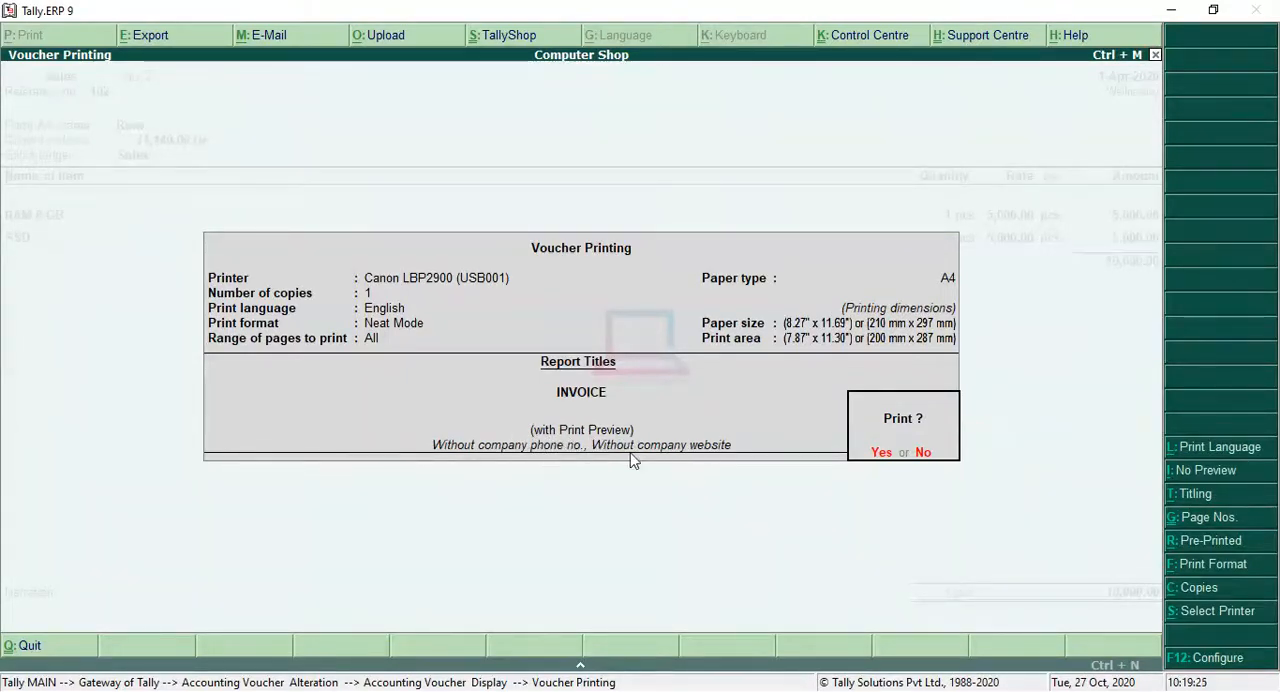
{"action": "left_click", "coordinate": [1170, 471]}
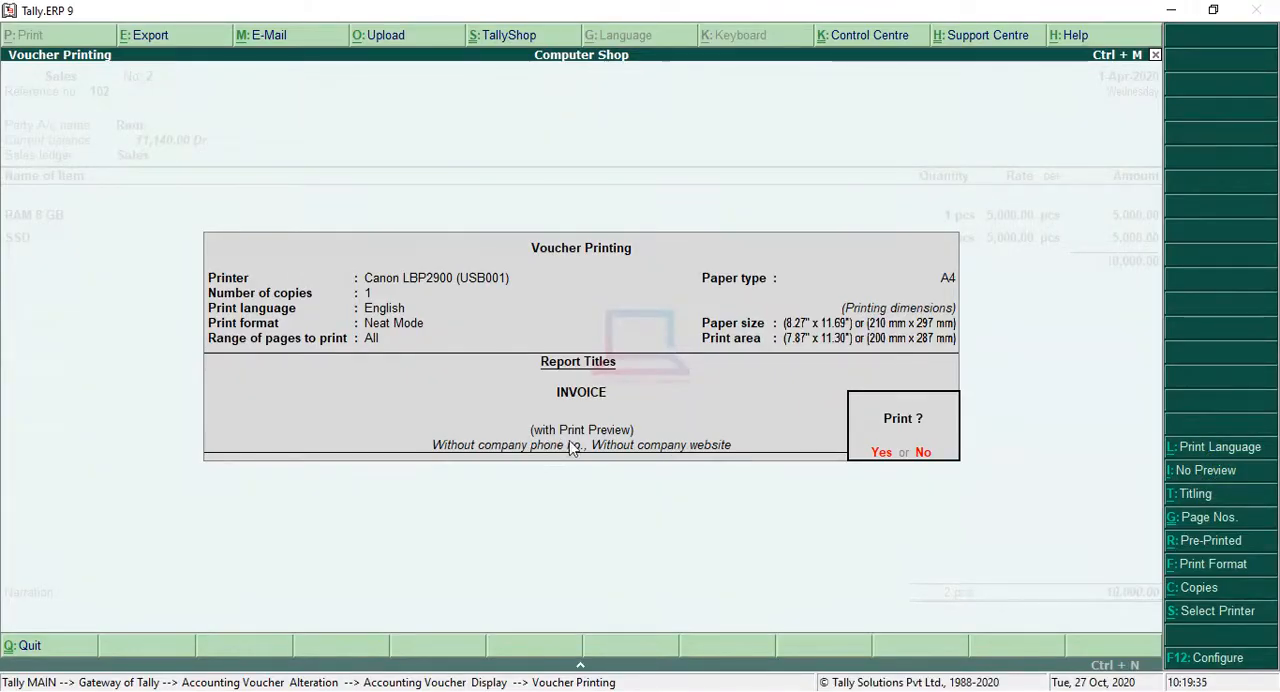
{"action": "left_click", "coordinate": [881, 455]}
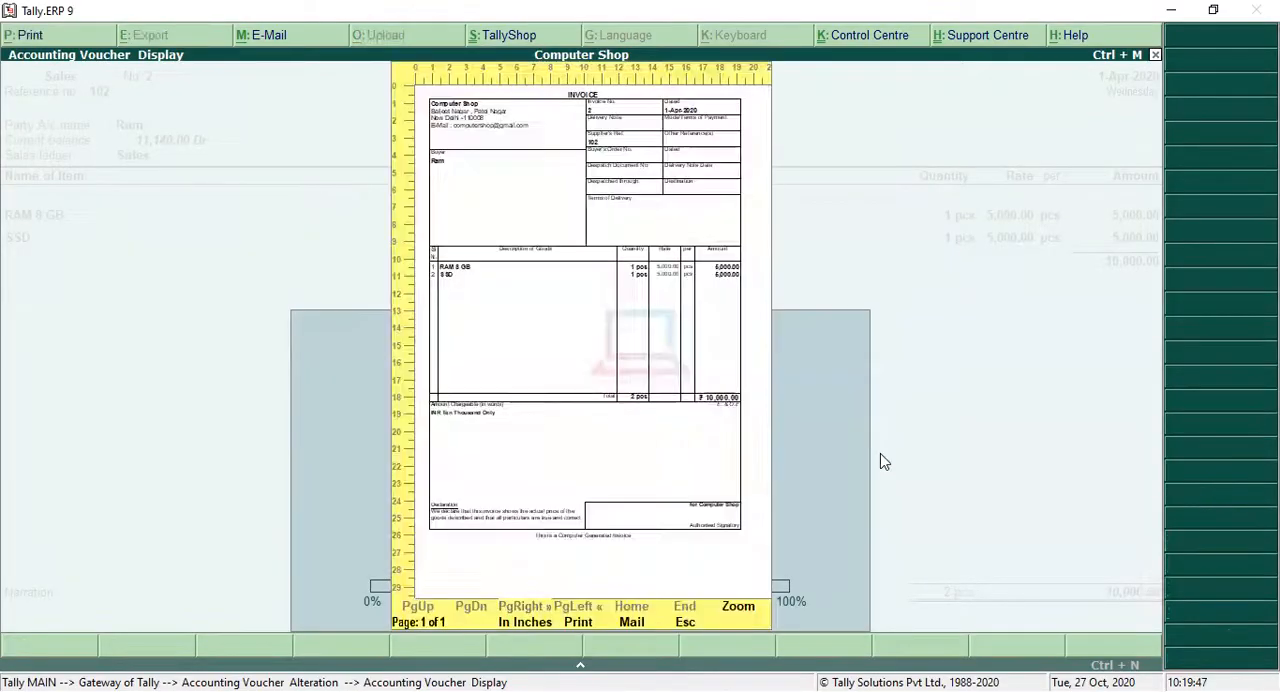
Step: Examine the enlarged invoice from the company and buyer details down to the total and declaration, and return to the voucher
{"action": "left_click", "coordinate": [737, 612]}
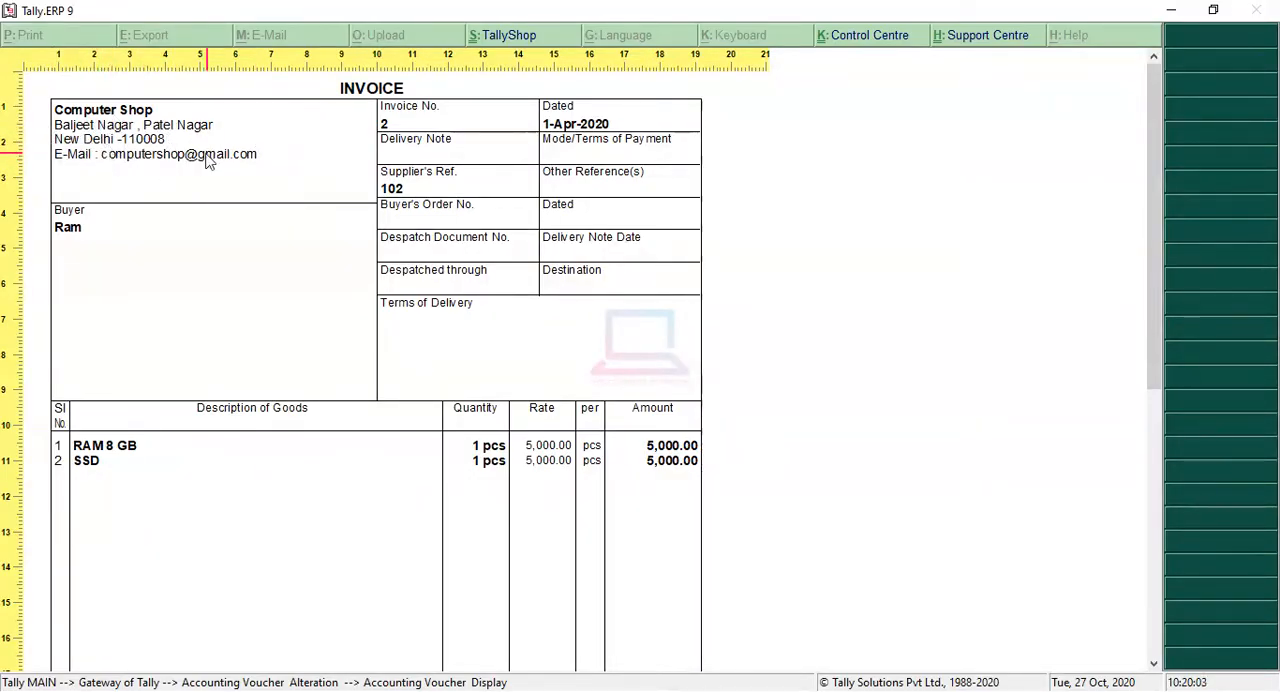
{"action": "scroll", "coordinate": [218, 166], "scroll_direction": "down", "scroll_amount": 1}
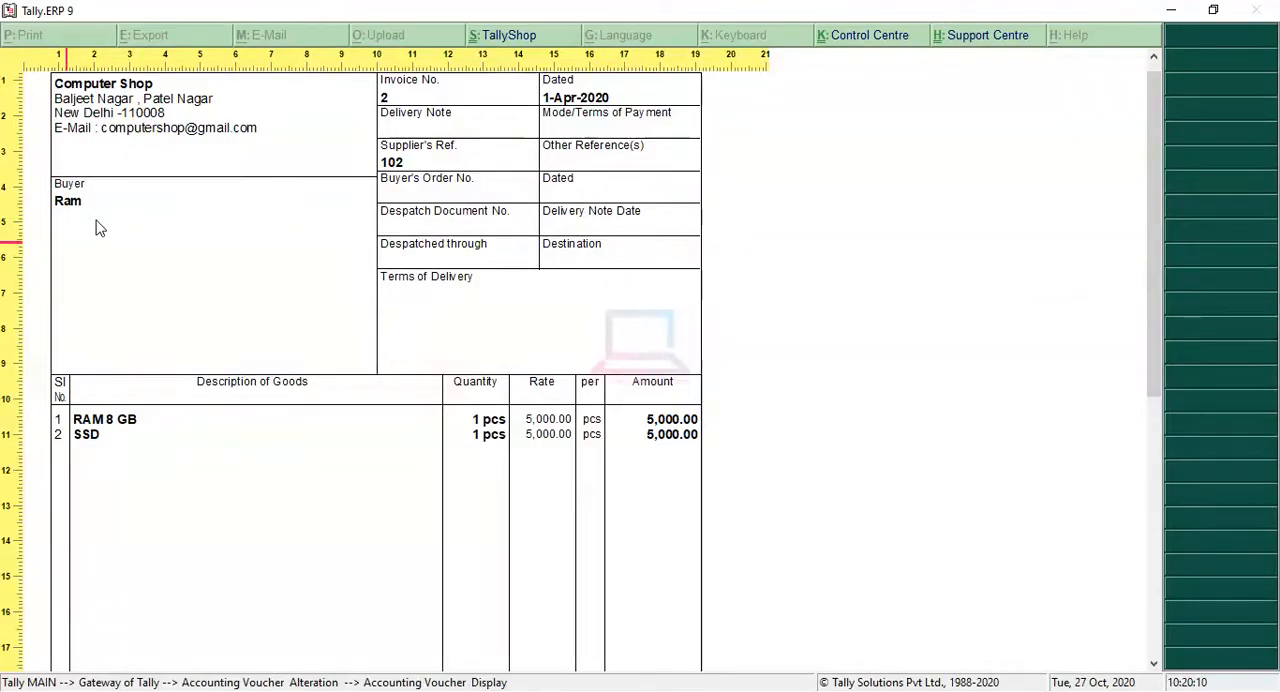
{"action": "scroll", "coordinate": [336, 264], "scroll_direction": "up", "scroll_amount": 1}
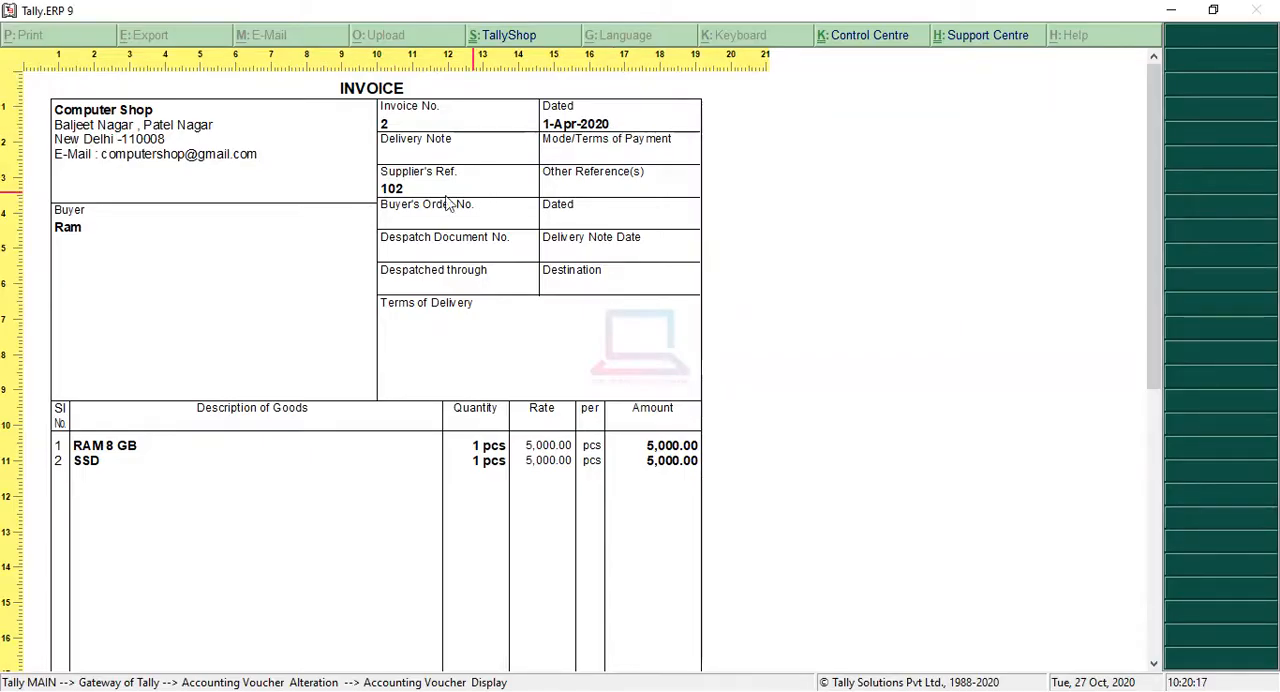
{"action": "scroll", "coordinate": [398, 245], "scroll_direction": "down", "scroll_amount": 1}
{"action": "scroll", "coordinate": [398, 245], "scroll_direction": "down", "scroll_amount": 1}
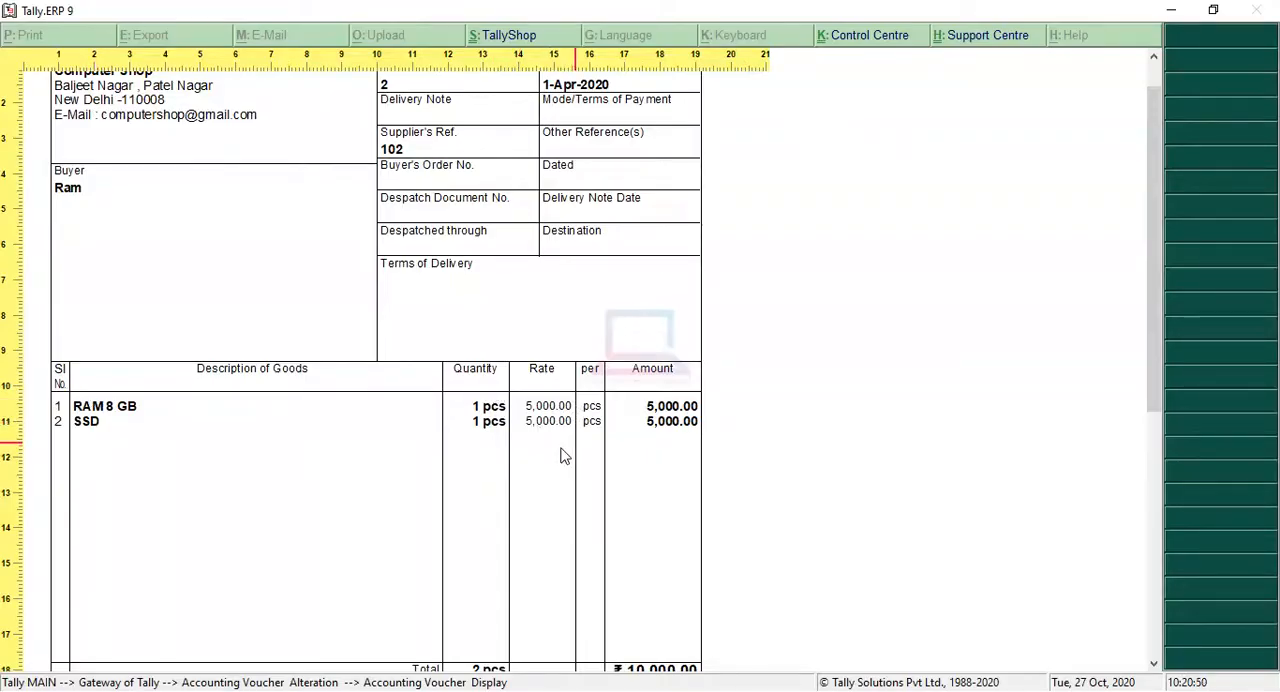
{"action": "scroll", "coordinate": [561, 455], "scroll_direction": "down", "scroll_amount": 2}
{"action": "scroll", "coordinate": [314, 509], "scroll_direction": "down", "scroll_amount": 8}
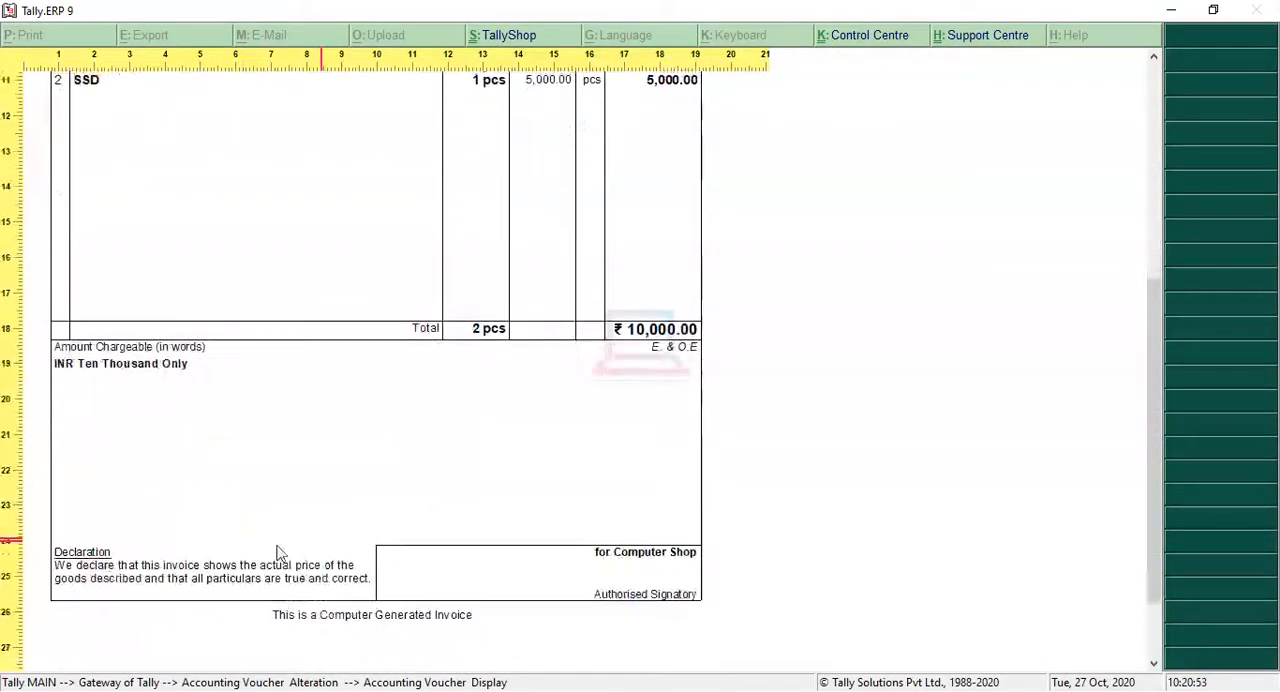
{"action": "scroll", "coordinate": [420, 590], "scroll_direction": "down", "scroll_amount": 3}
{"action": "scroll", "coordinate": [433, 566], "scroll_direction": "up", "scroll_amount": 6}
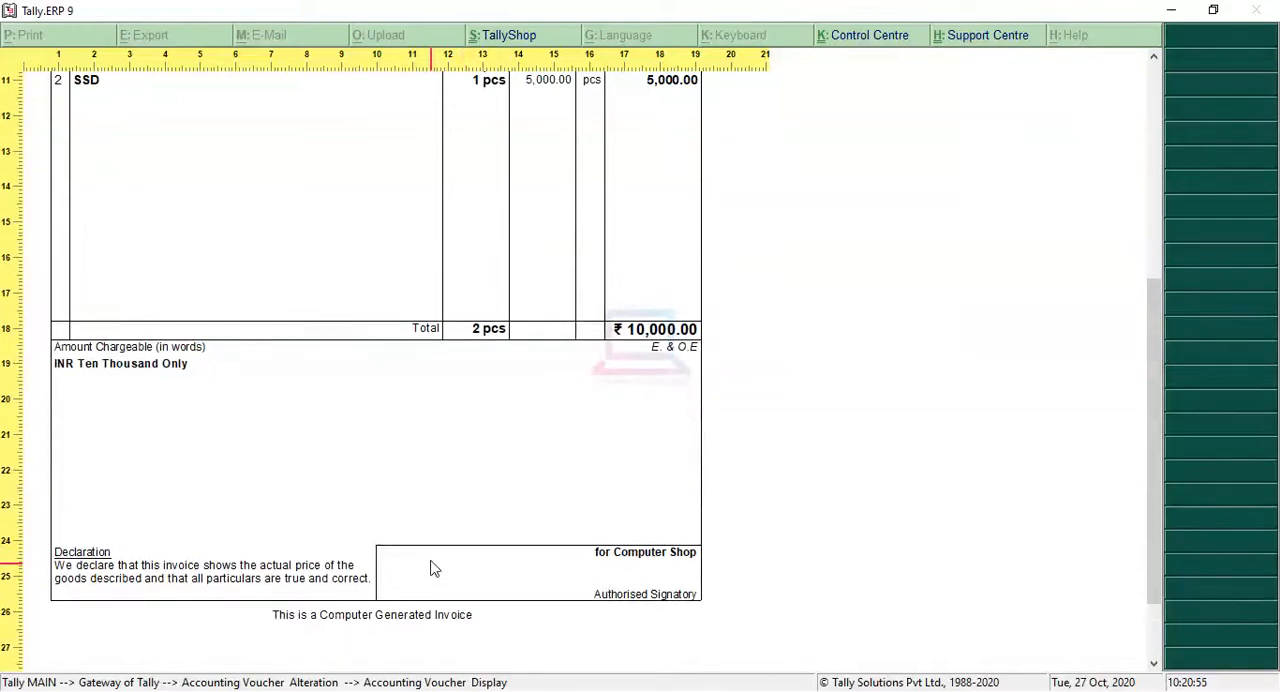
{"action": "scroll", "coordinate": [437, 560], "scroll_direction": "up", "scroll_amount": 8}
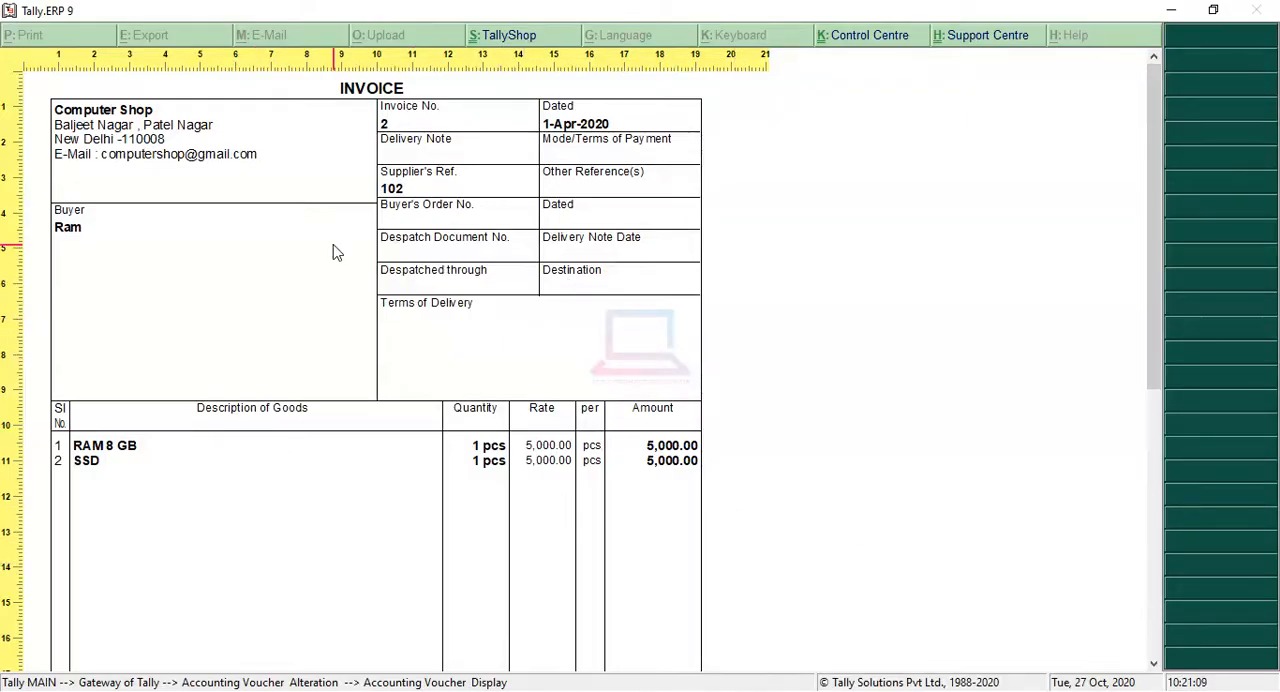
{"action": "key", "text": "Escape"}
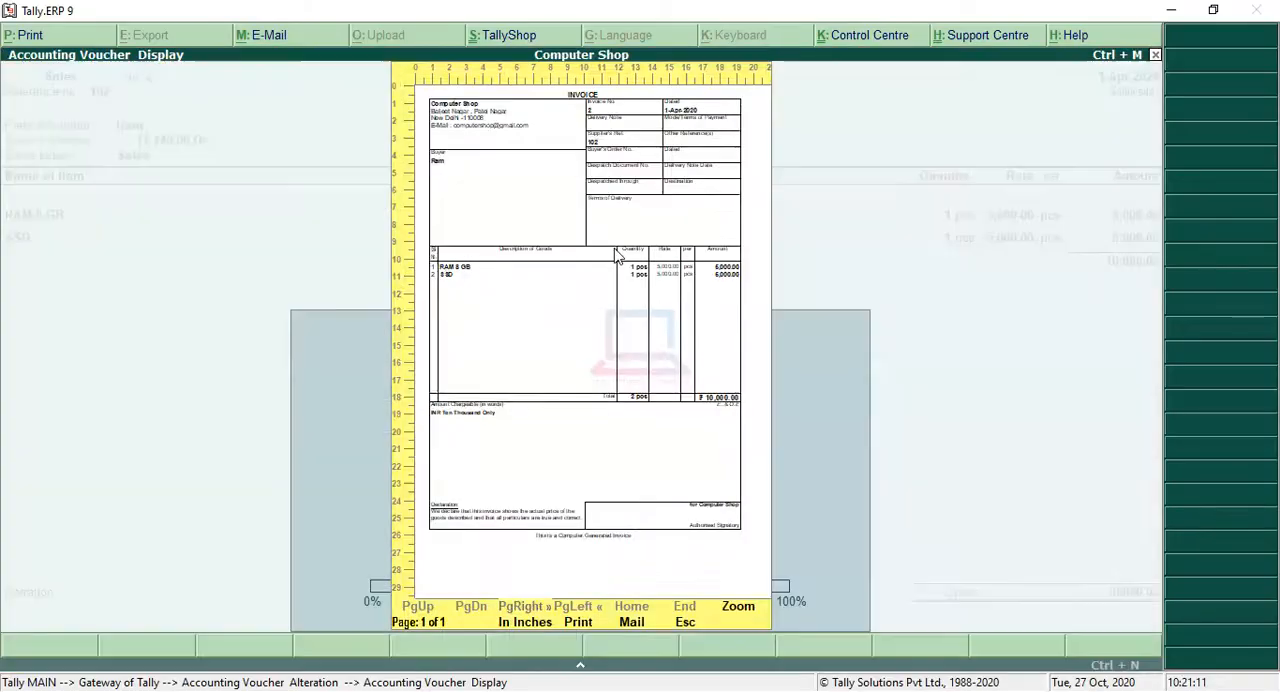
{"action": "key", "text": "Escape"}
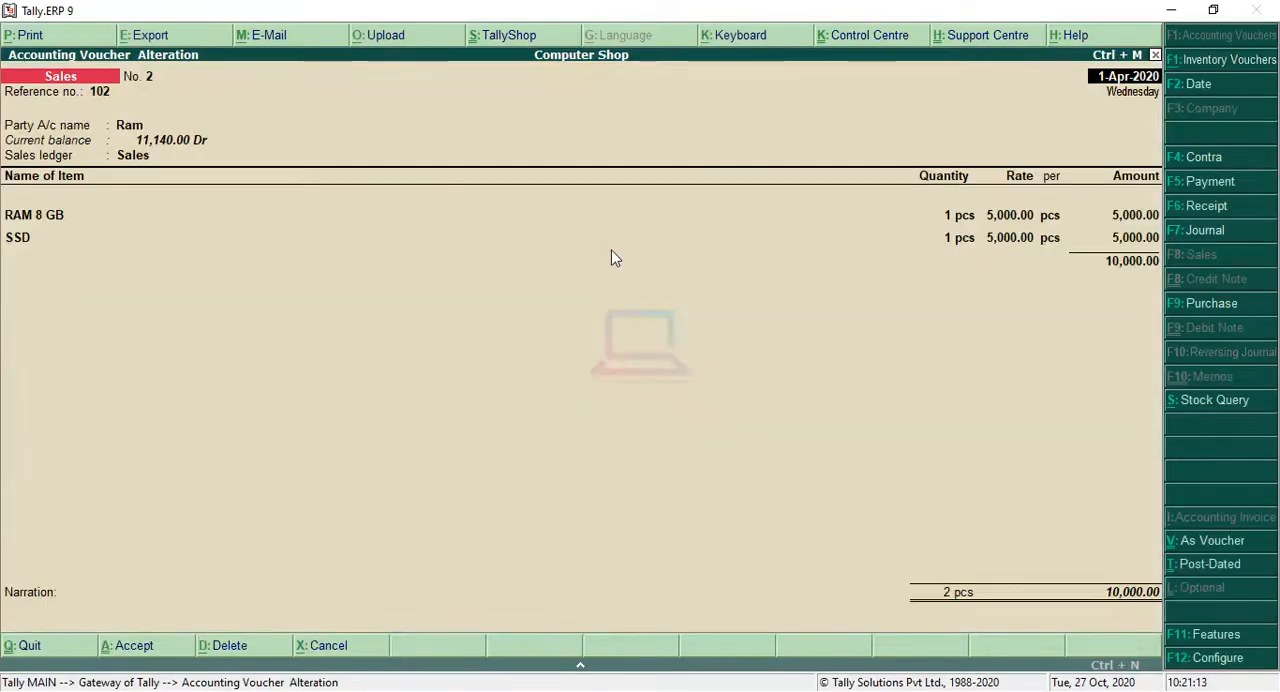
Step: Set the sales voucher's invoice to print without a preview
{"action": "left_click", "coordinate": [44, 38]}
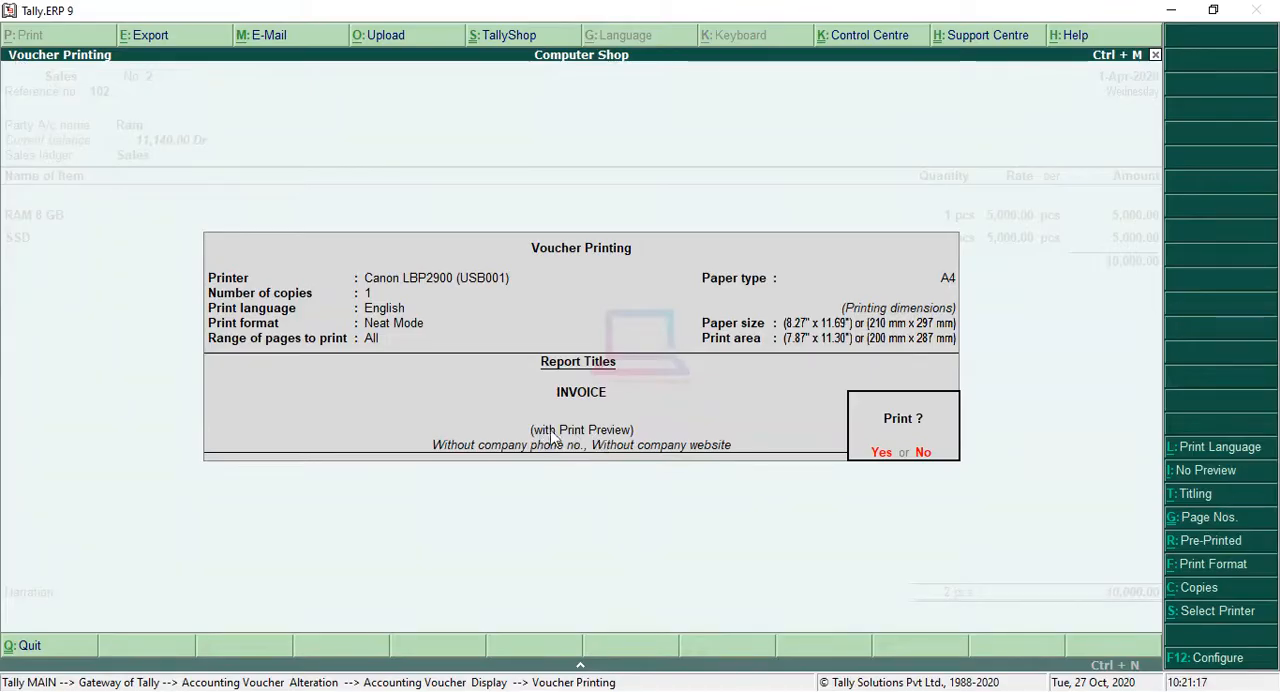
{"action": "left_click", "coordinate": [1215, 478]}
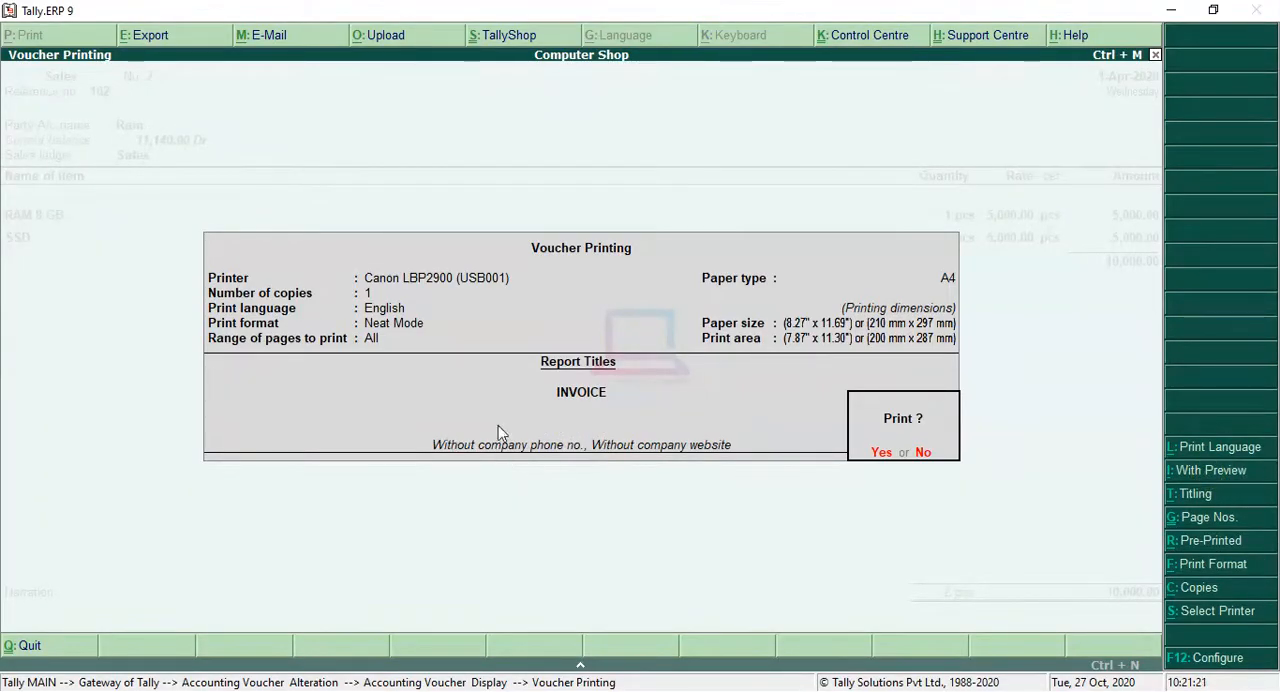
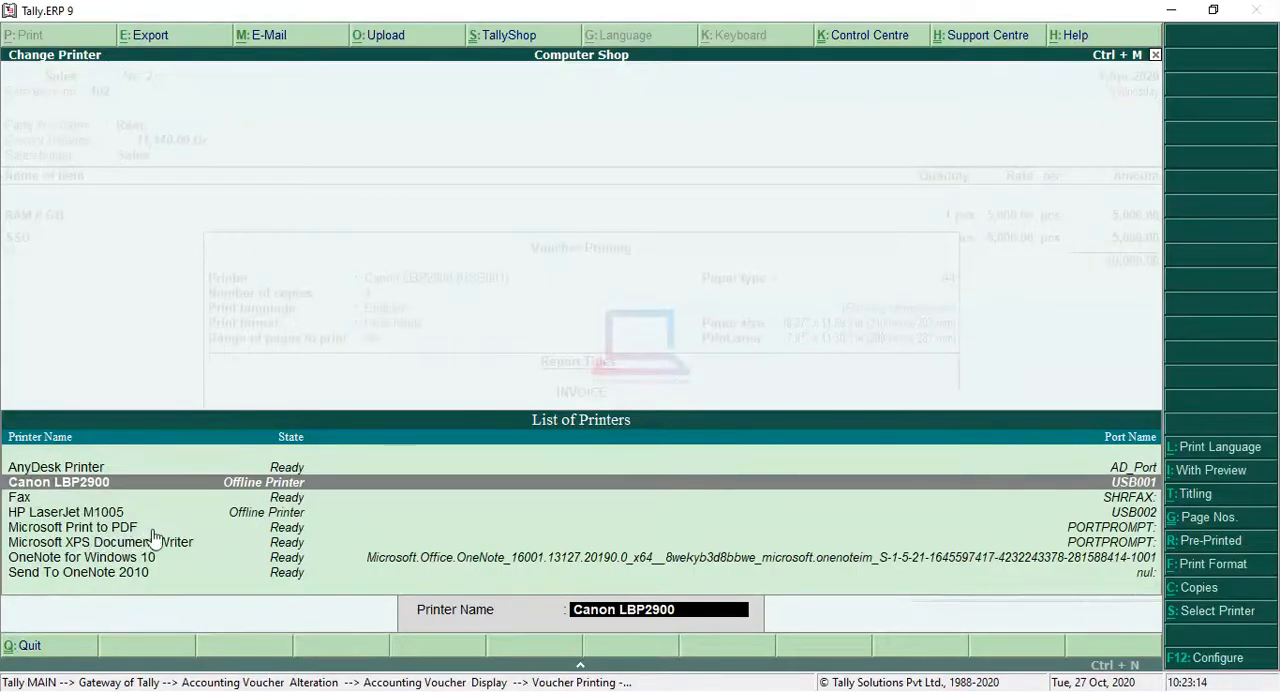
Step: Select Microsoft Print to PDF as the printer for the sales invoice, with Portrait orientation
{"action": "left_click", "coordinate": [284, 528]}
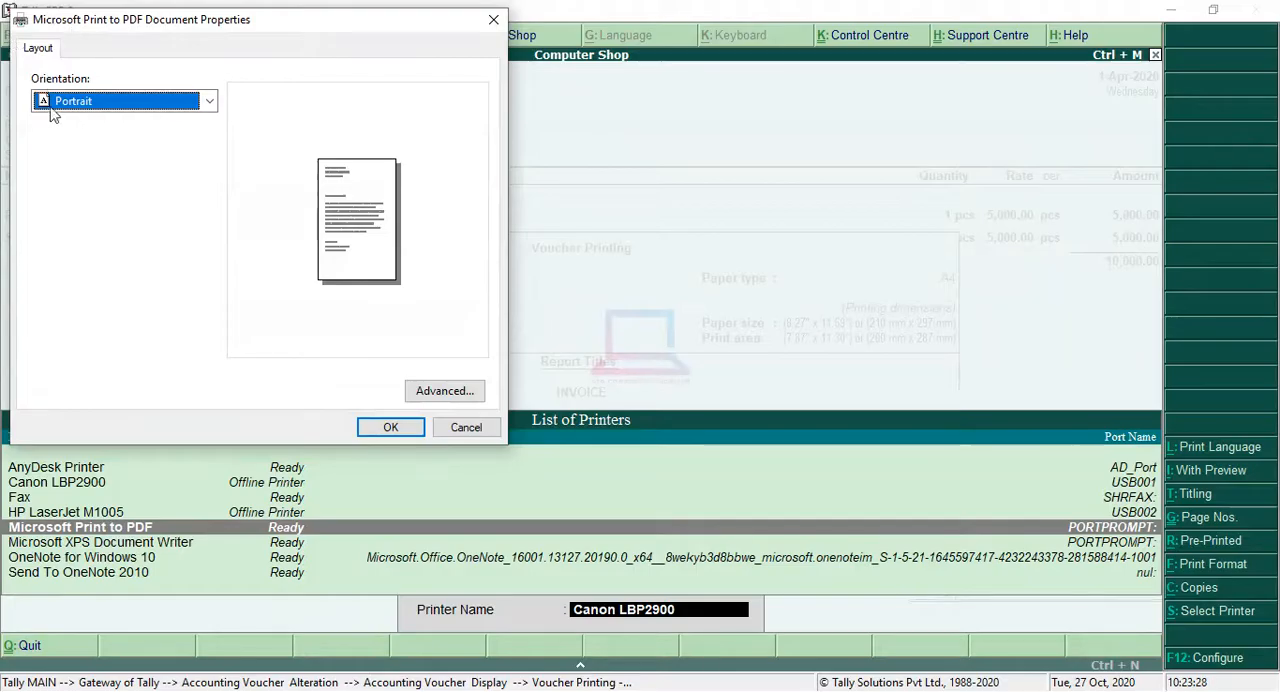
{"action": "left_click", "coordinate": [208, 101]}
{"action": "left_click", "coordinate": [95, 140]}
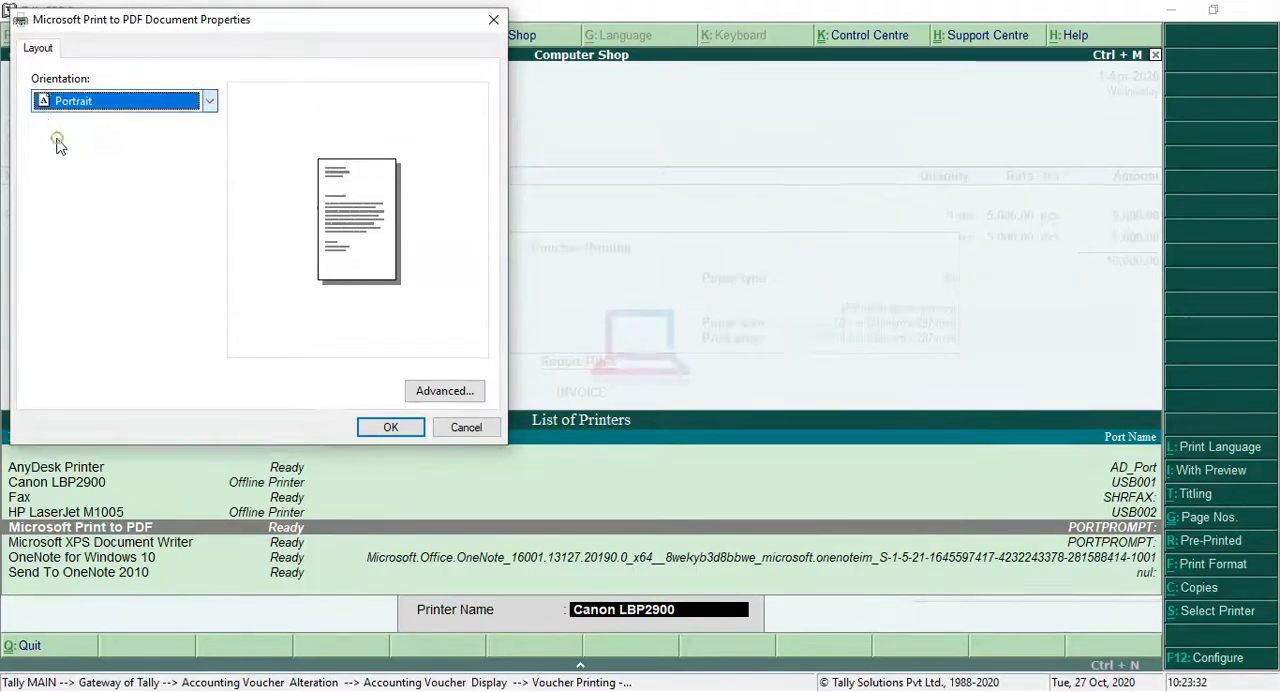
{"action": "left_click", "coordinate": [390, 427]}
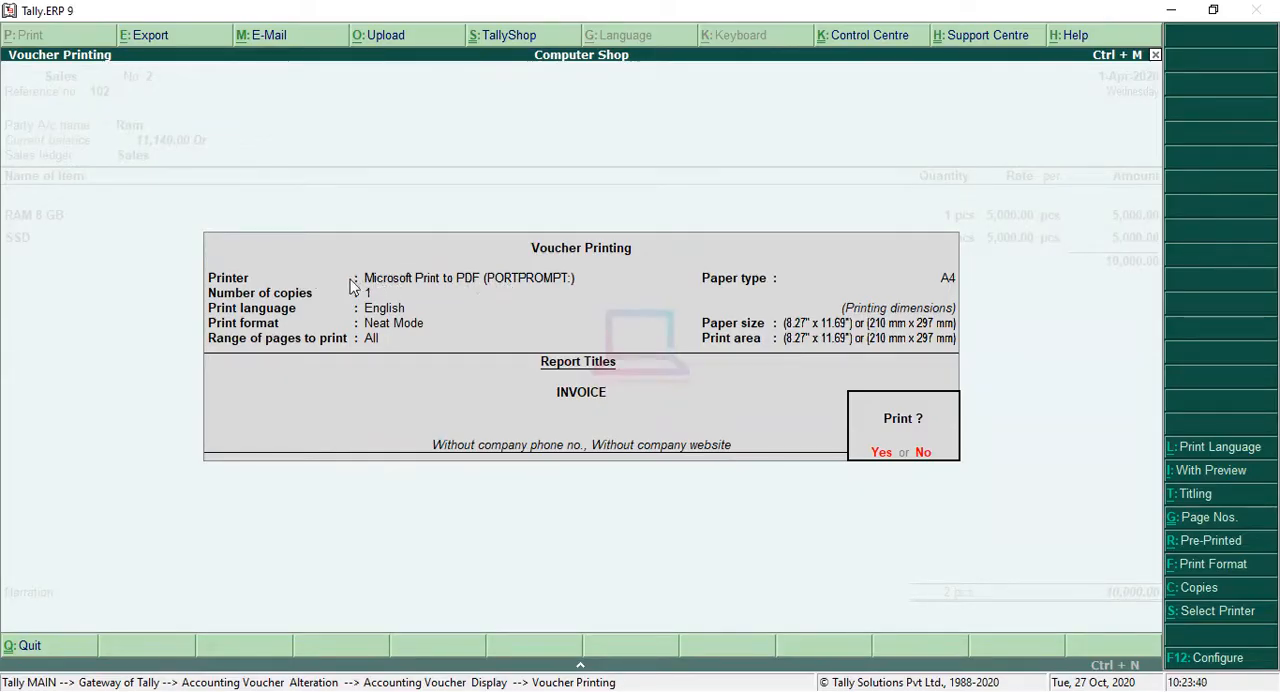
Step: Print the invoice and save the output to the Desktop as a PDF document named bill
{"action": "left_click", "coordinate": [881, 454]}
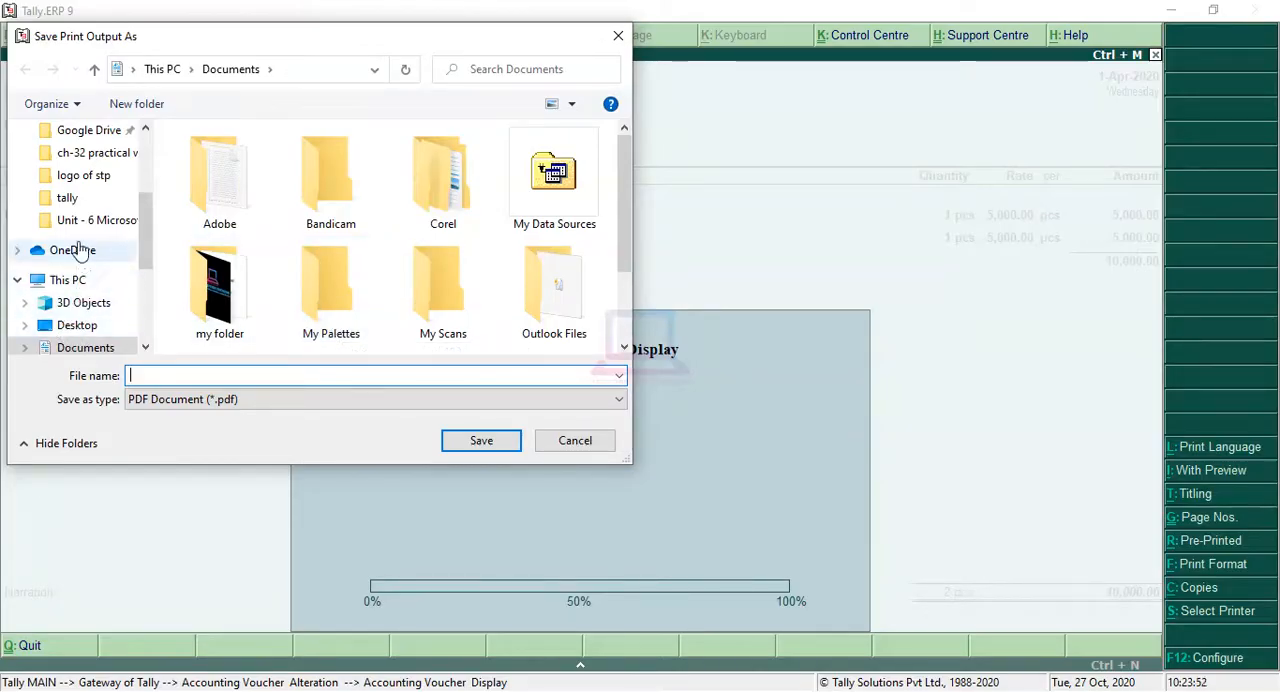
{"action": "left_click", "coordinate": [77, 332]}
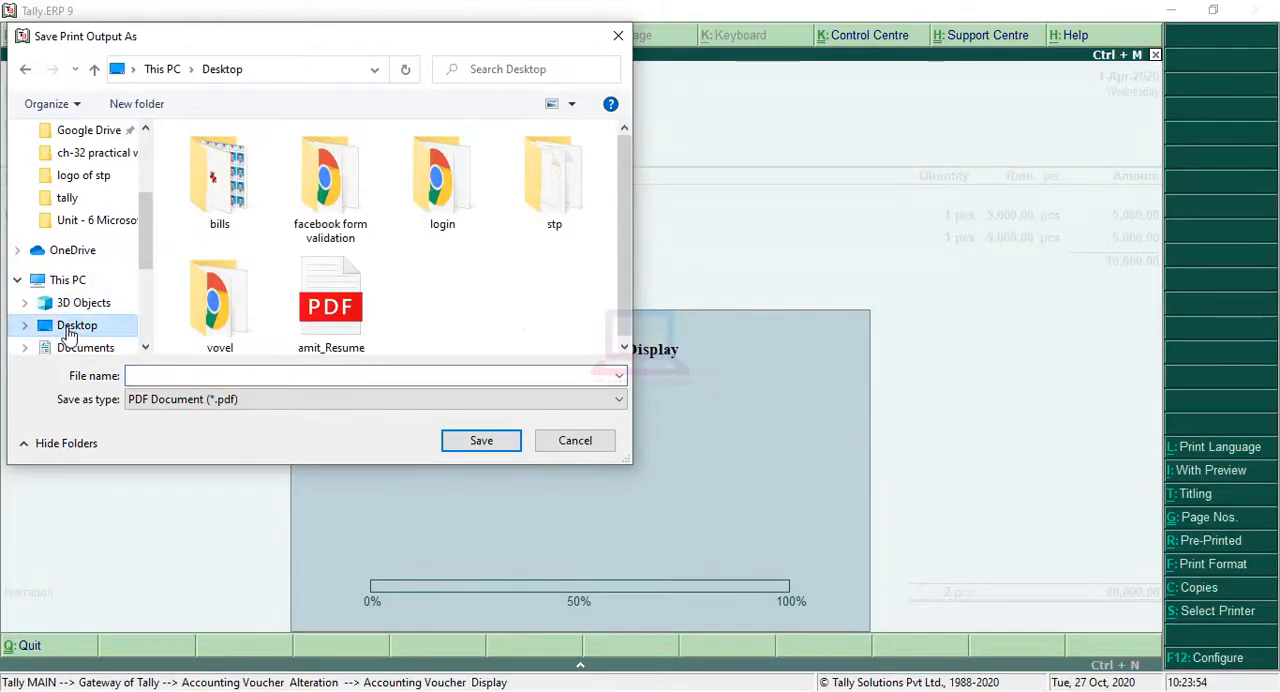
{"action": "left_click", "coordinate": [224, 375]}
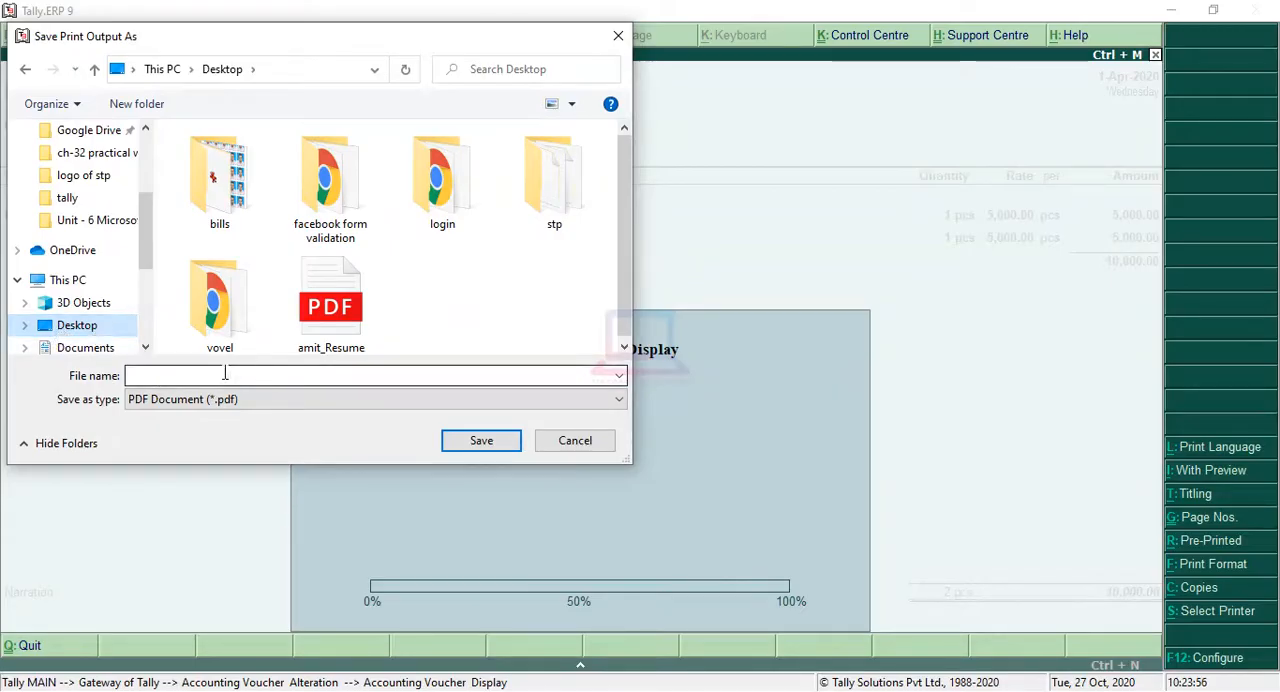
{"action": "type", "text": "bill"}
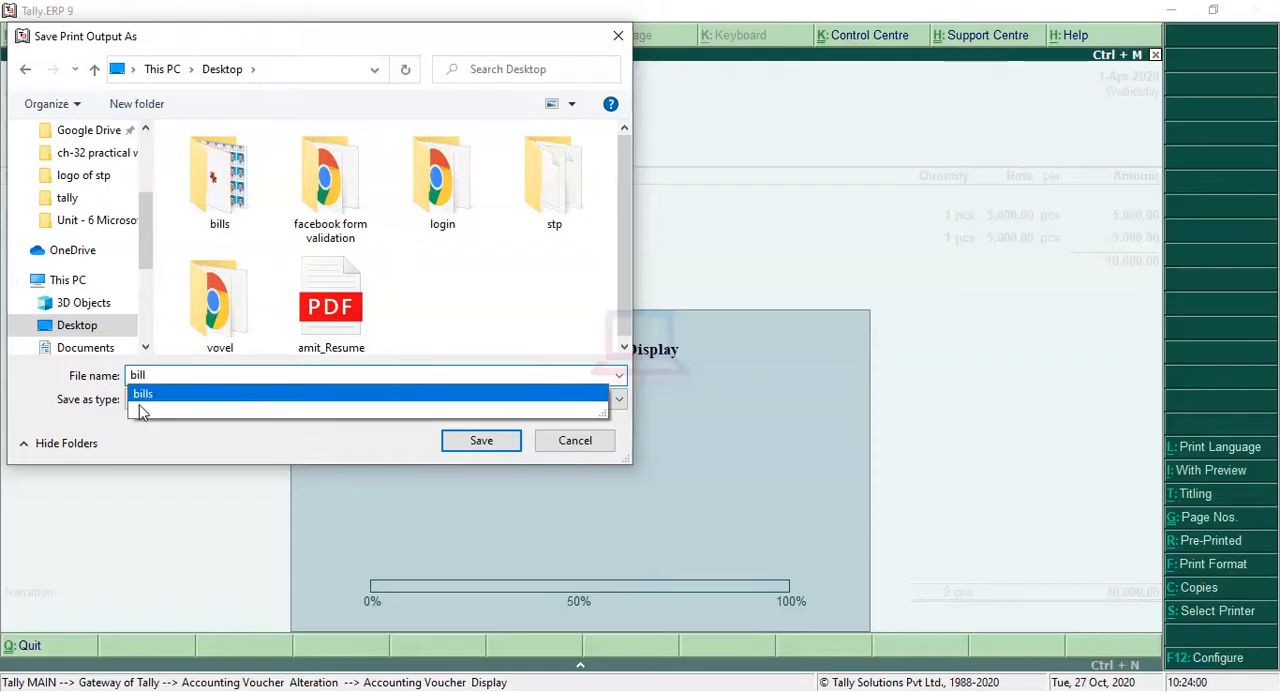
{"action": "left_click", "coordinate": [493, 447]}
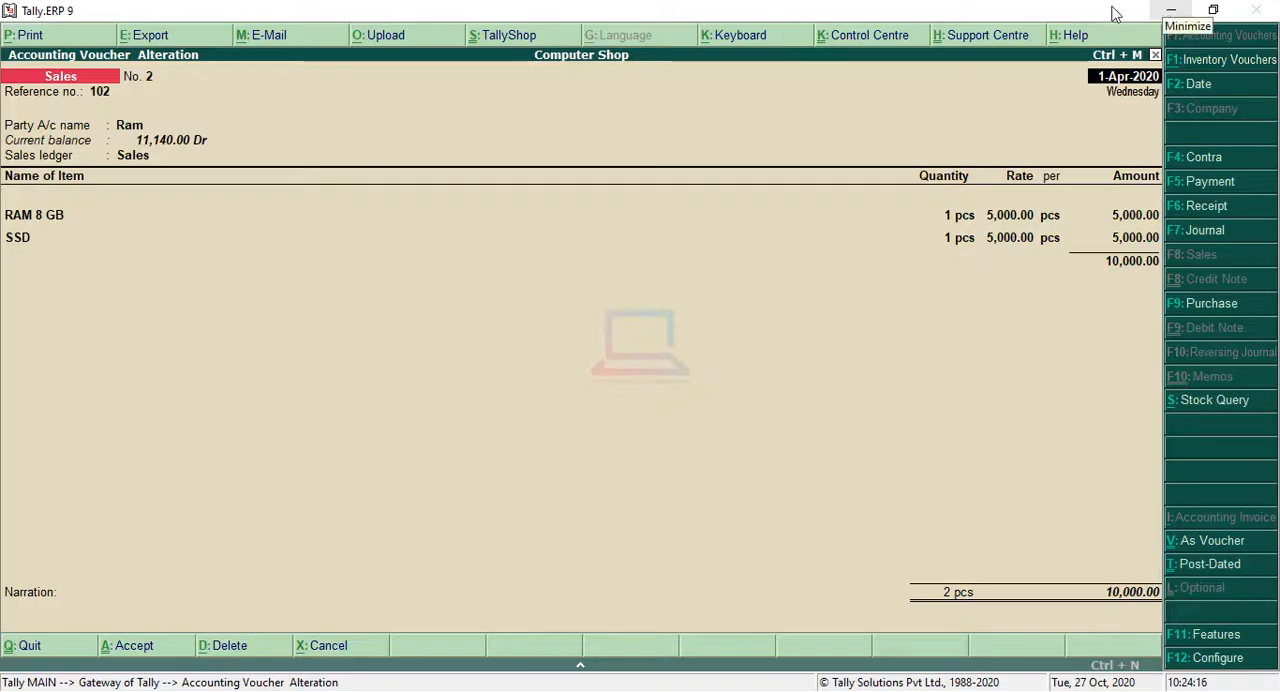
Step: Open bill.pdf from the desktop, examine the invoice from its header to the declaration, and switch back to Tally.ERP 9
{"action": "left_click", "coordinate": [1172, 12]}
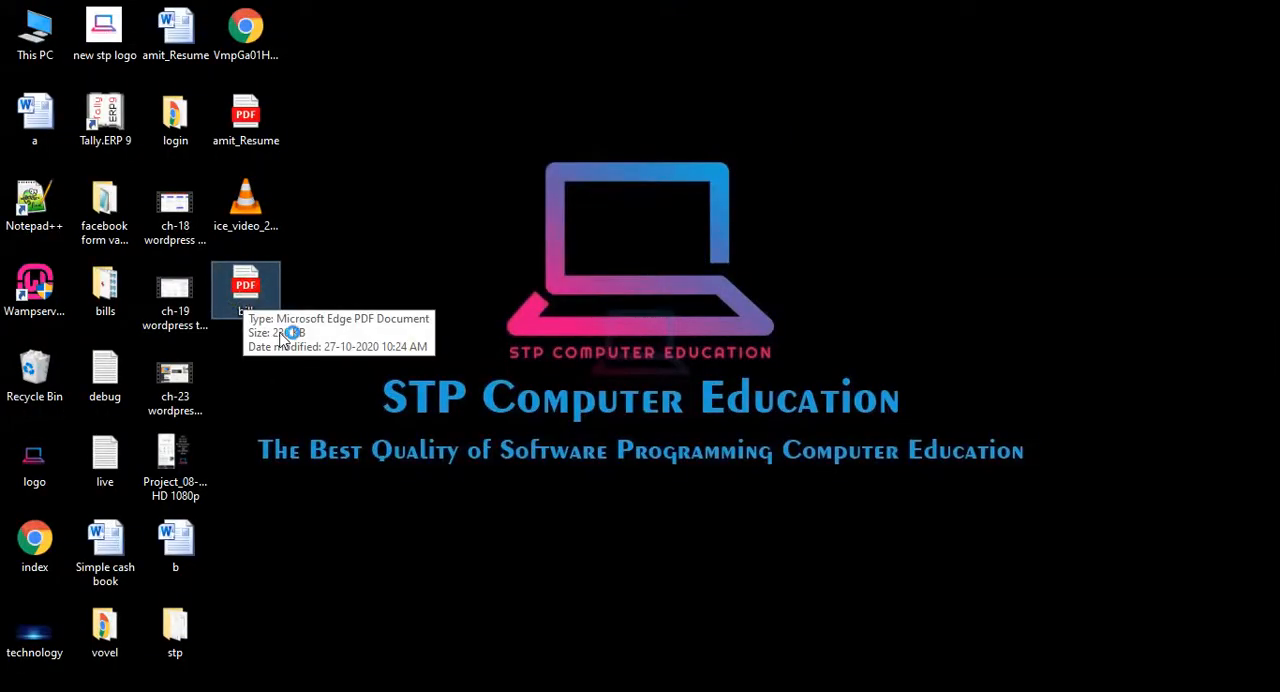
{"action": "double_click", "coordinate": [260, 291]}
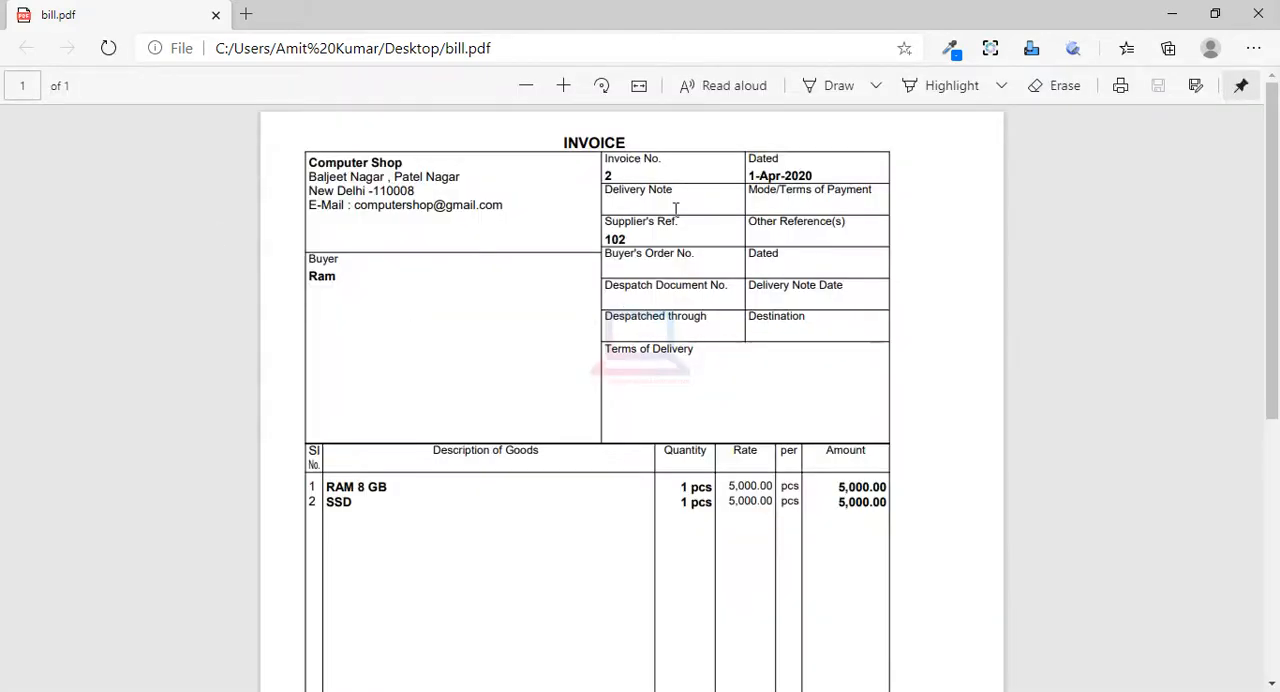
{"action": "scroll", "coordinate": [640, 285], "scroll_direction": "down", "scroll_amount": 5}
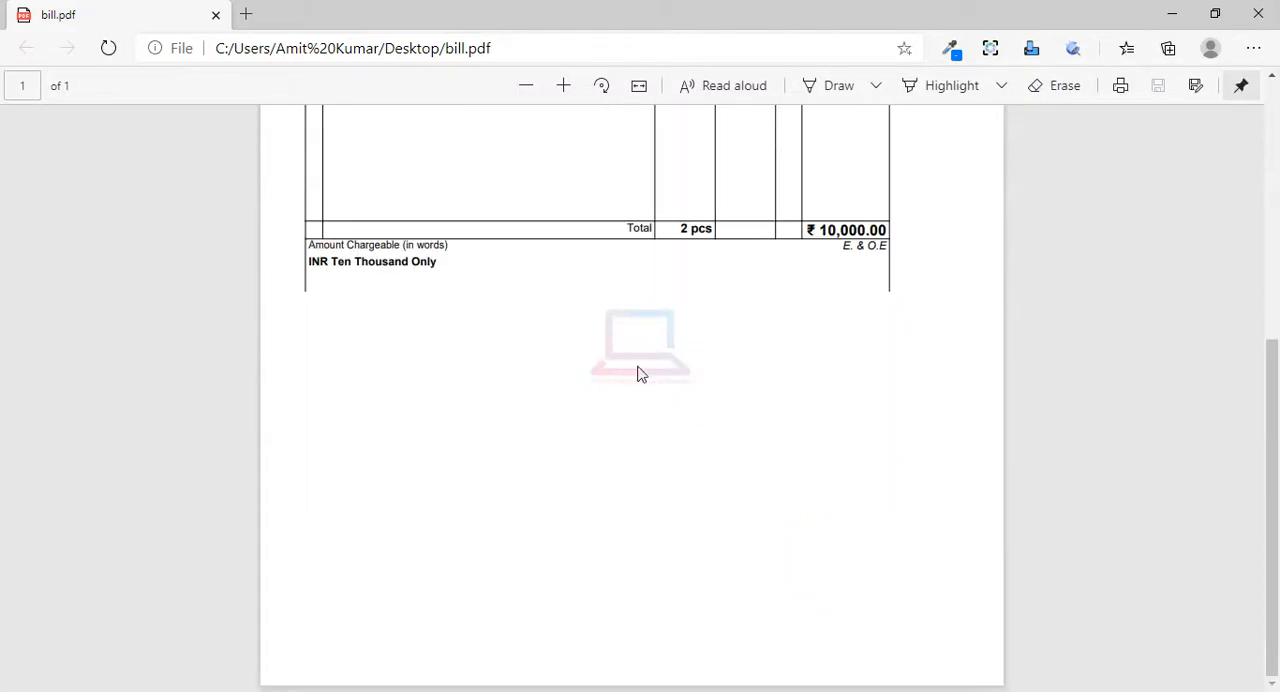
{"action": "scroll", "coordinate": [540, 500], "scroll_direction": "up", "scroll_amount": 5}
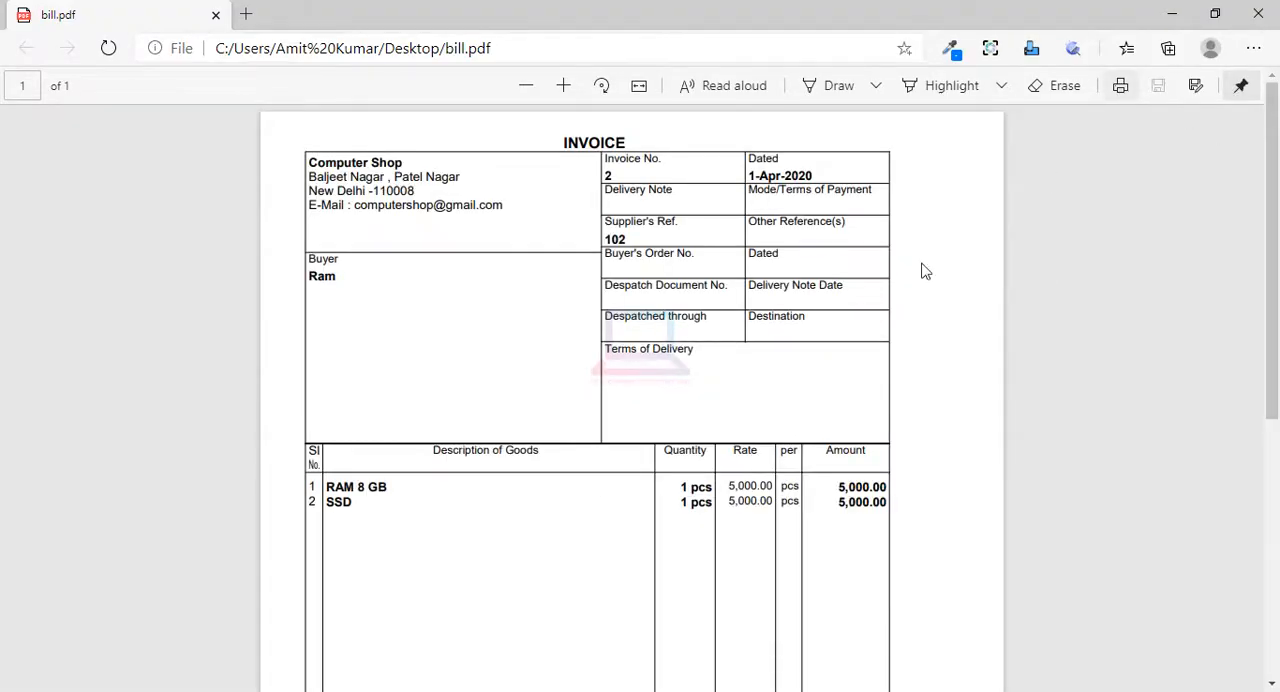
{"action": "scroll", "coordinate": [520, 340], "scroll_direction": "down", "scroll_amount": 7}
{"action": "scroll", "coordinate": [599, 355], "scroll_direction": "up", "scroll_amount": 4}
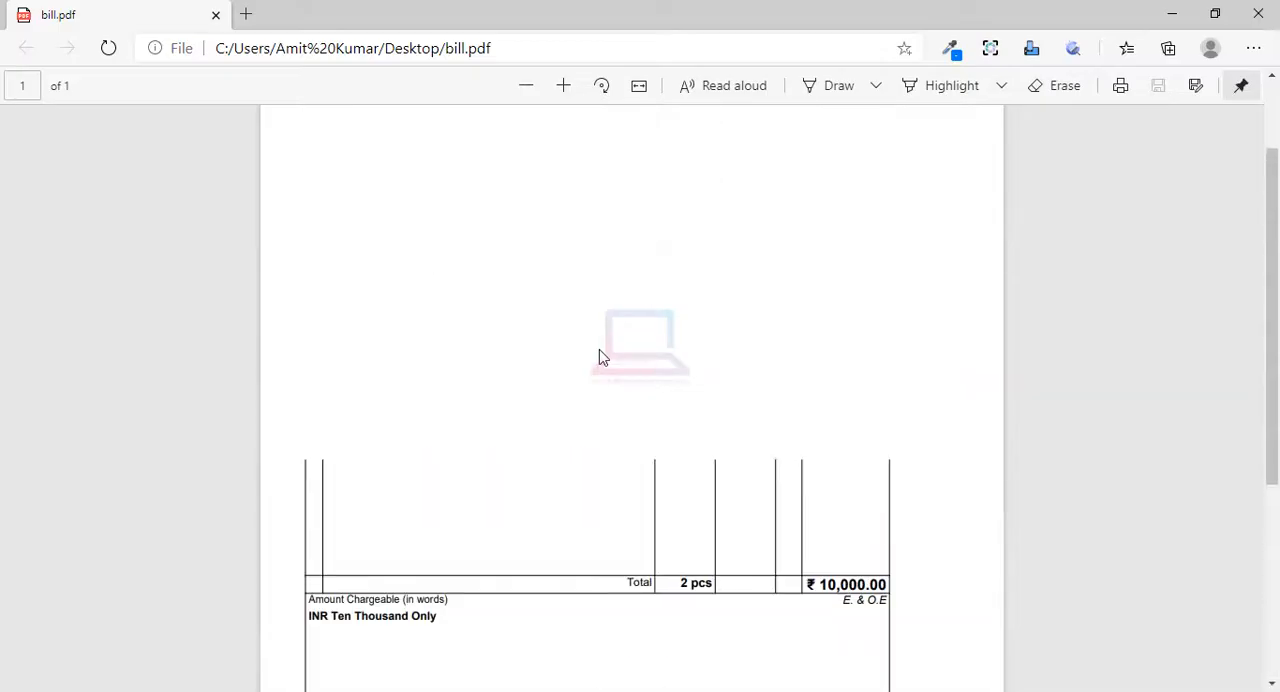
{"action": "scroll", "coordinate": [599, 351], "scroll_direction": "up", "scroll_amount": 3}
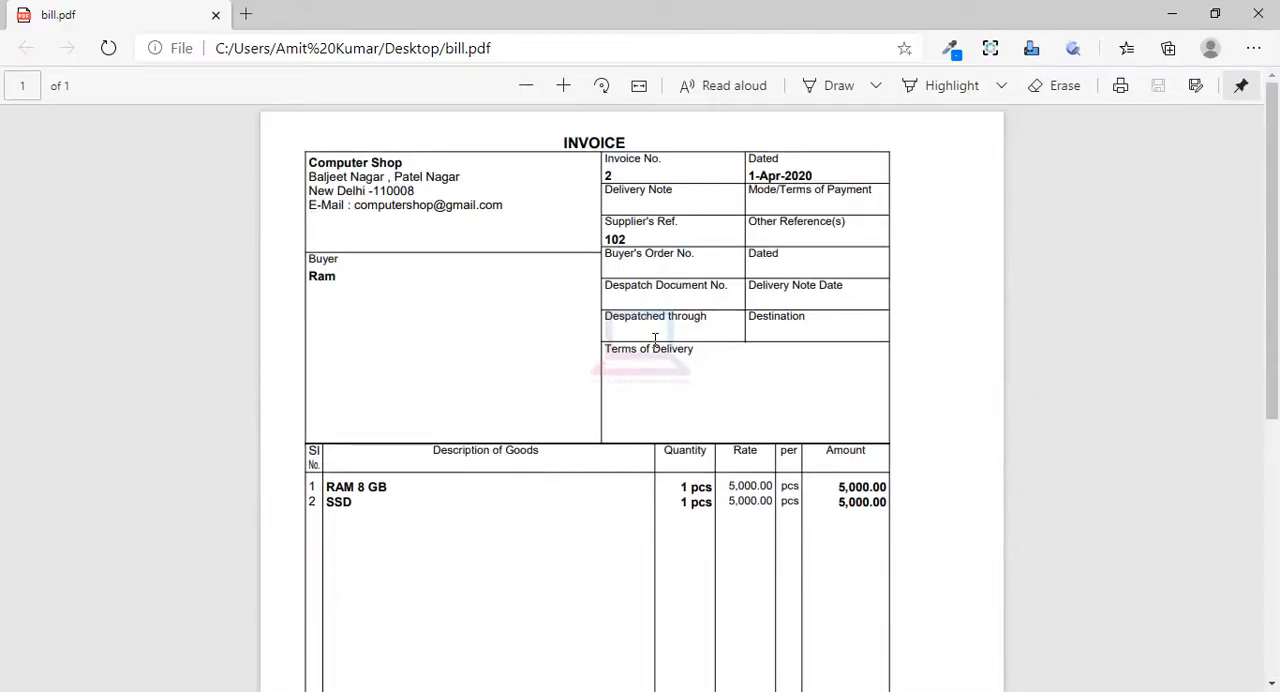
{"action": "scroll", "coordinate": [760, 360], "scroll_direction": "down", "scroll_amount": 5}
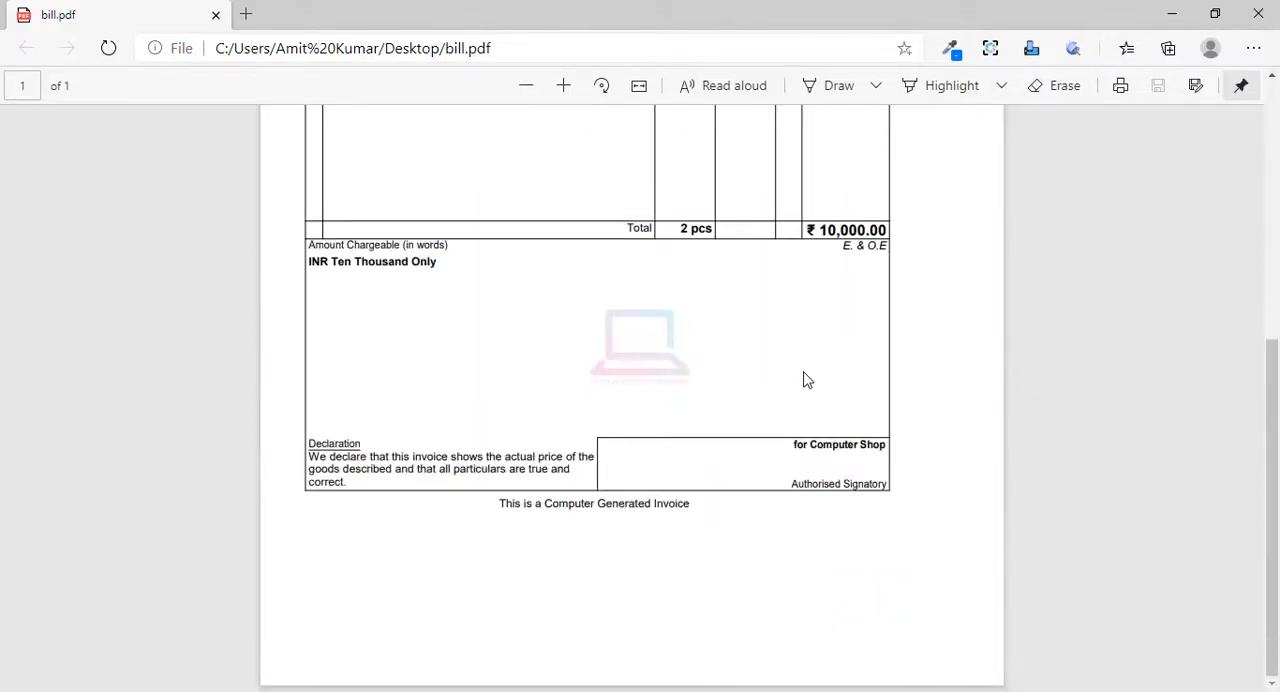
{"action": "scroll", "coordinate": [586, 355], "scroll_direction": "up", "scroll_amount": 8}
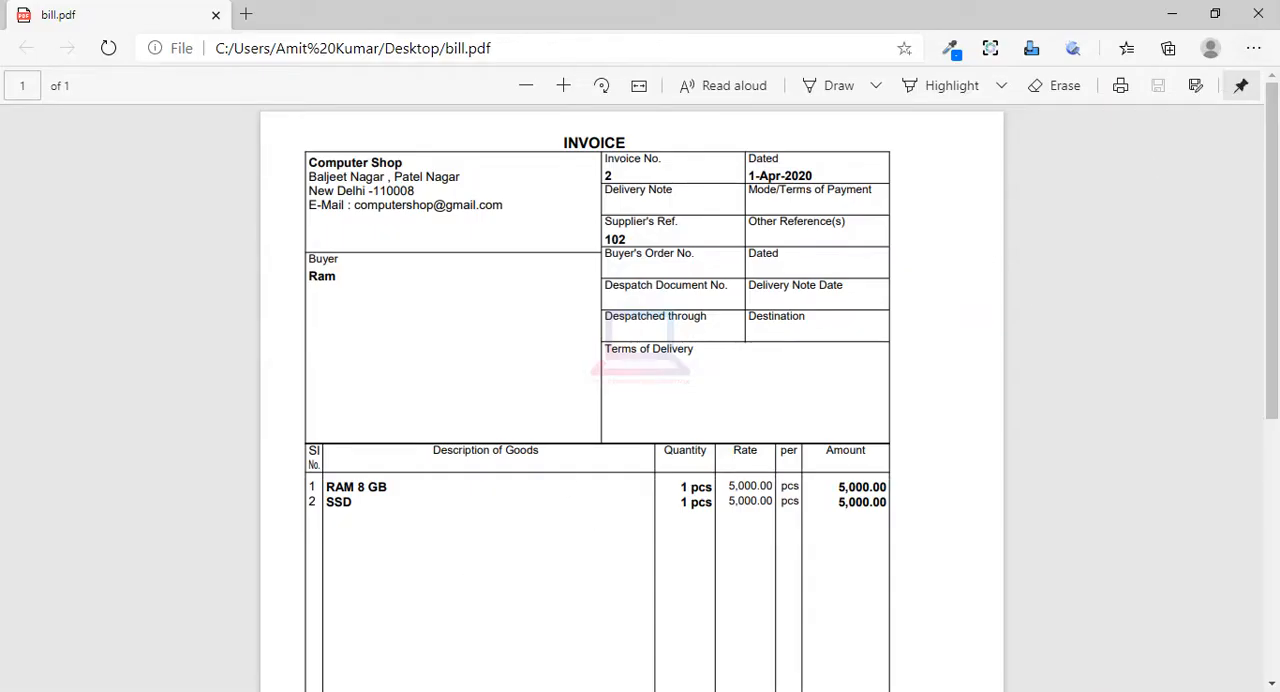
{"action": "left_click", "coordinate": [330, 690]}
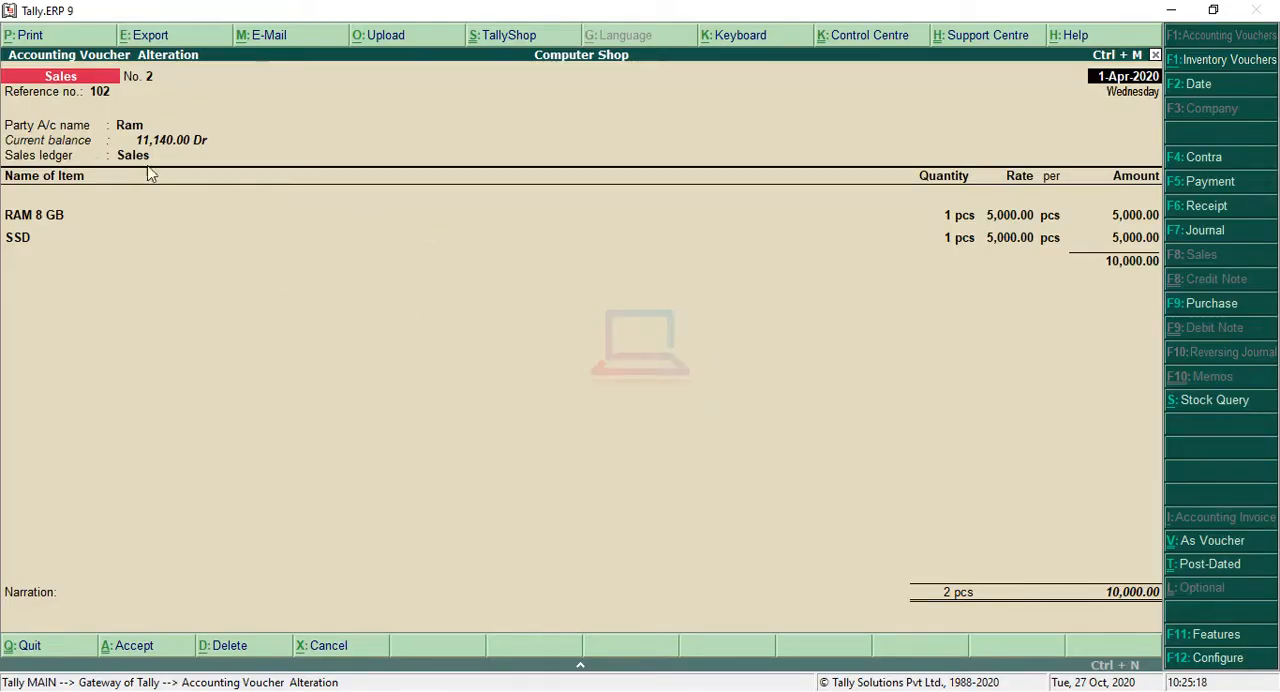
Step: Quit the sales voucher alteration without saving and return to the Gateway of Tally, keeping the program open
{"action": "key", "text": "Escape"}
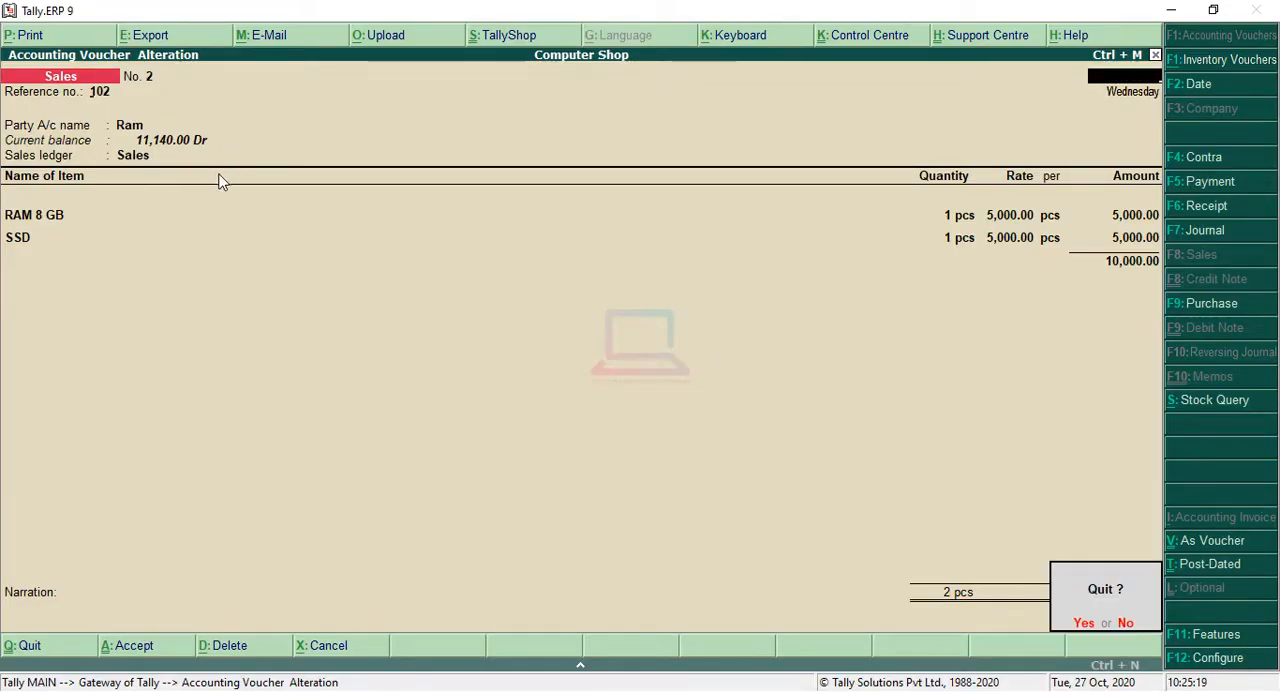
{"action": "key", "text": "y"}
{"action": "key", "text": "Escape"}
{"action": "key", "text": "y"}
{"action": "key", "text": "Escape"}
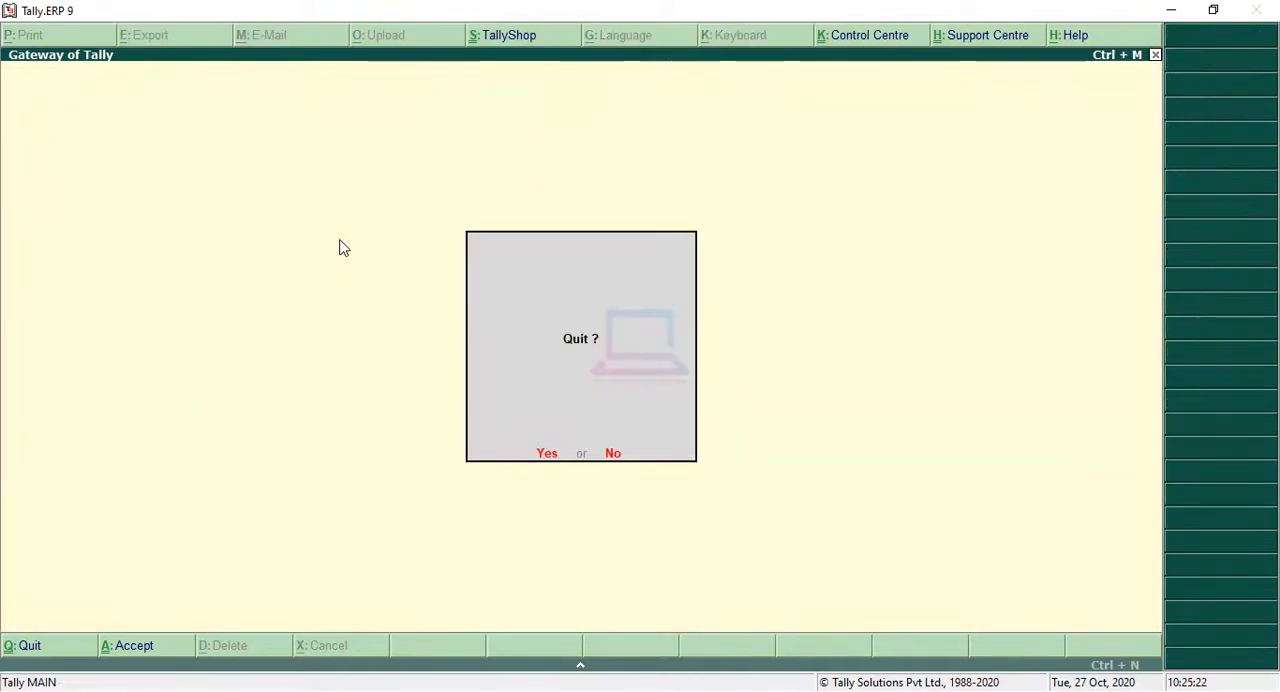
{"action": "key", "text": "n"}
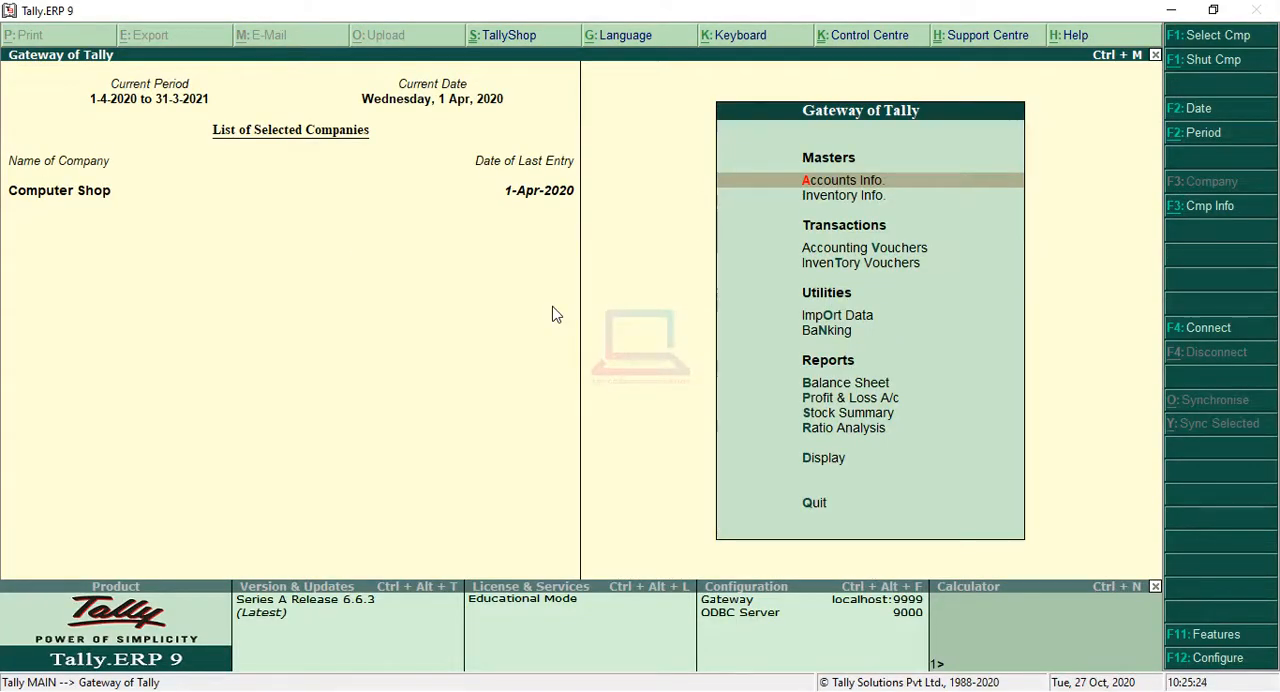
{"action": "key", "text": "Down"}
{"action": "key", "text": "Down"}
{"action": "key", "text": "Down"}
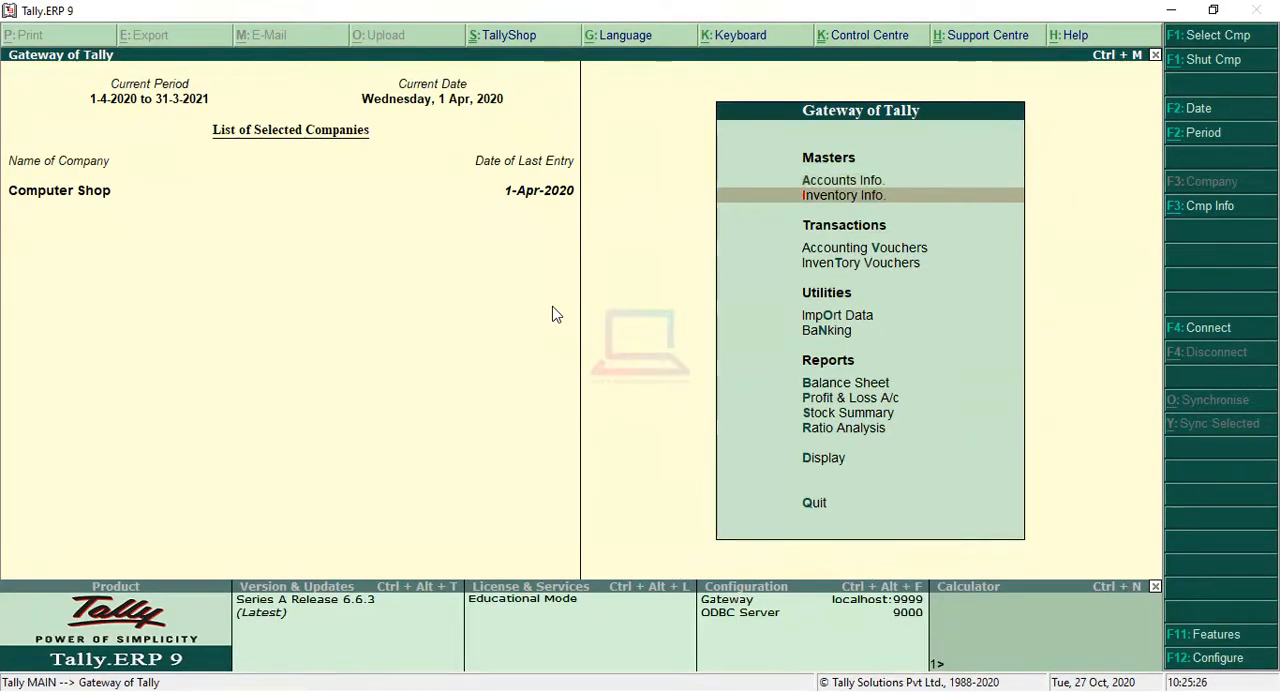
{"action": "key", "text": "Down"}
{"action": "key", "text": "Down"}
{"action": "key", "text": "Down"}
{"action": "key", "text": "Down"}
{"action": "key", "text": "Down"}
{"action": "key", "text": "Down"}
{"action": "key", "text": "Down"}
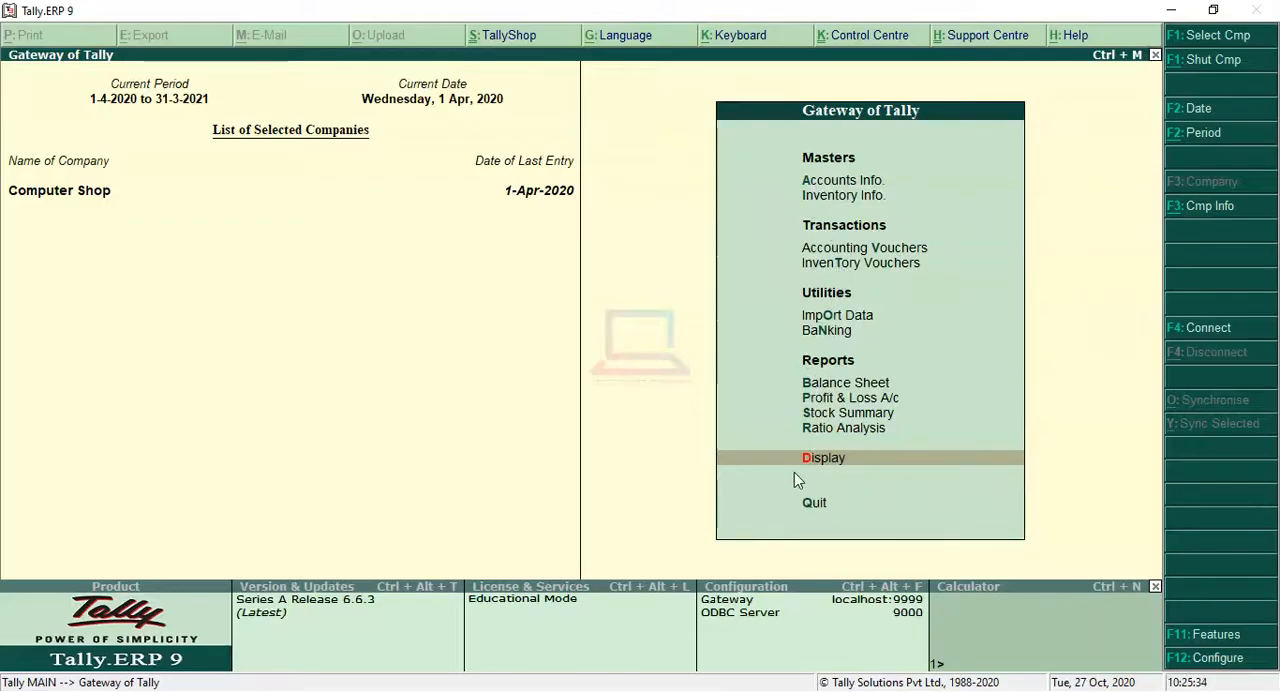
{"action": "key", "text": "Up"}
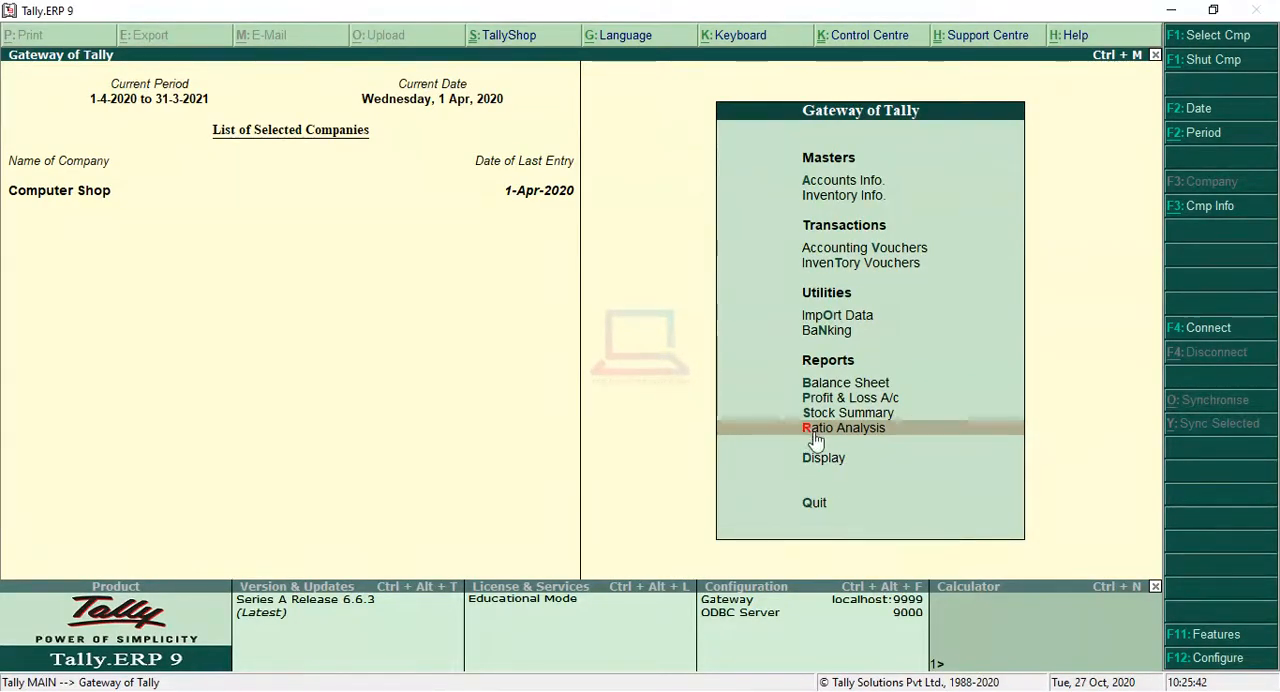
{"action": "key", "text": "Down"}
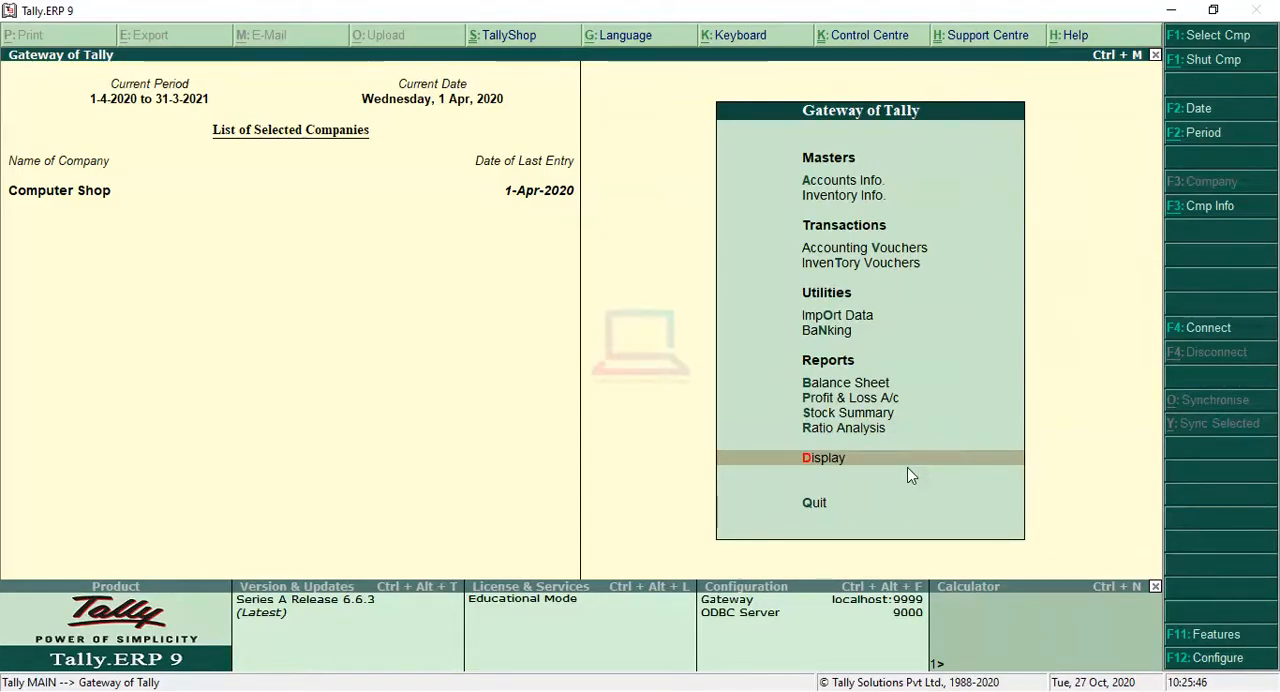
{"action": "key", "text": "Up"}
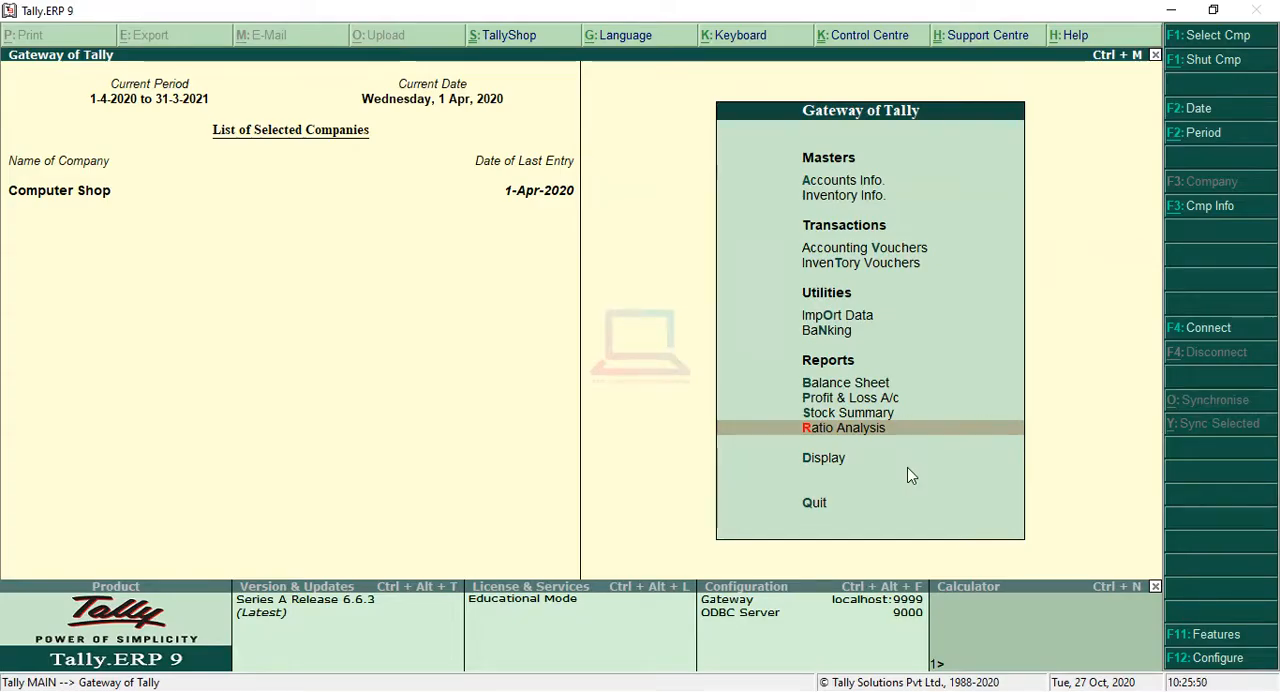
Step: Open the account books' list of ledgers without choosing one, and return to the Gateway of Tally
{"action": "key", "text": "d"}
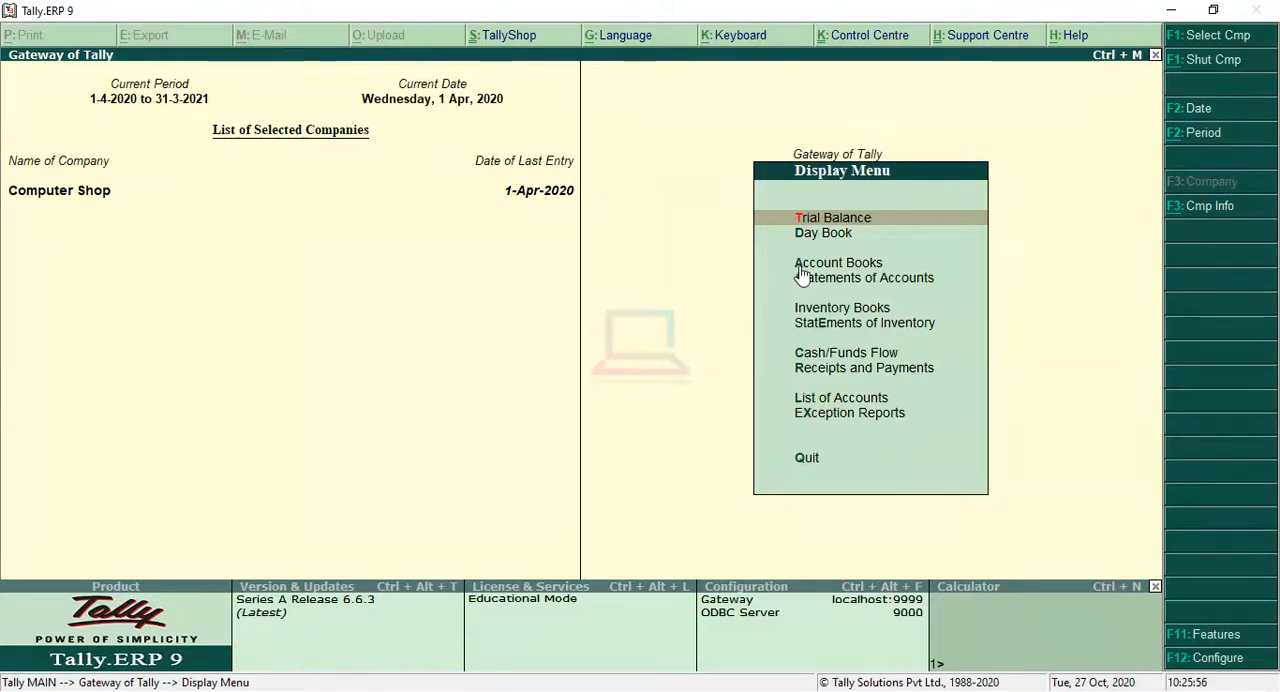
{"action": "key", "text": "a"}
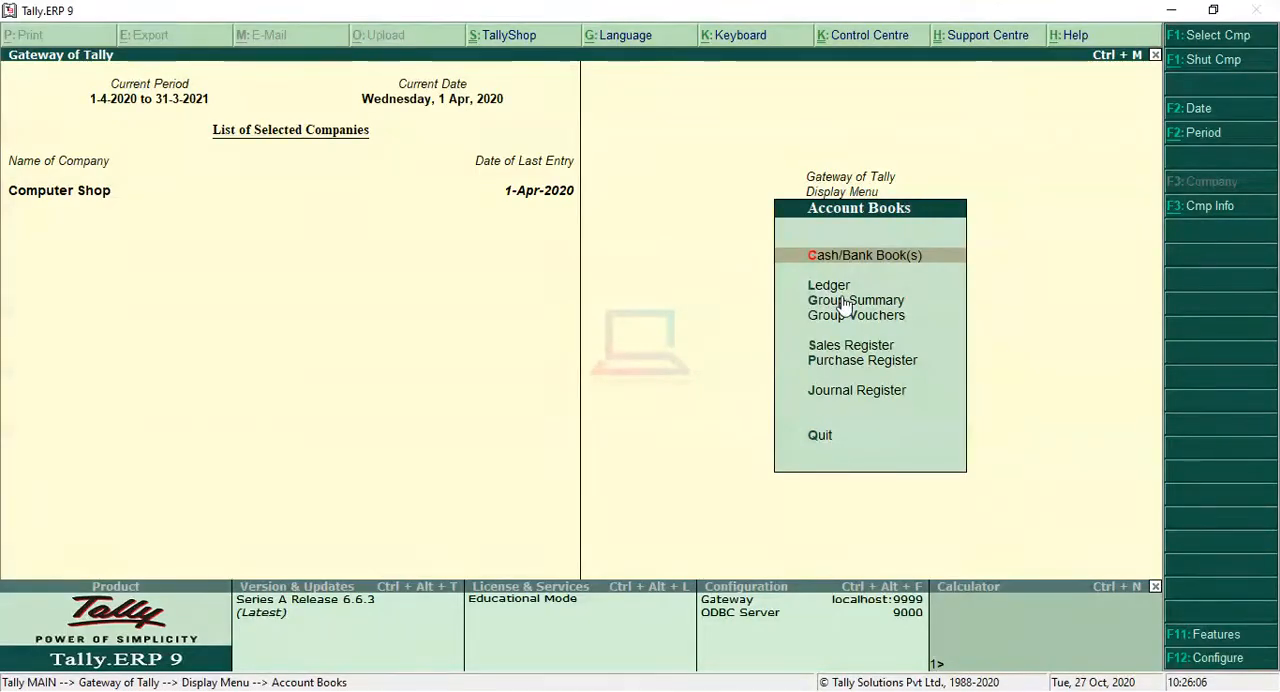
{"action": "key", "text": "l"}
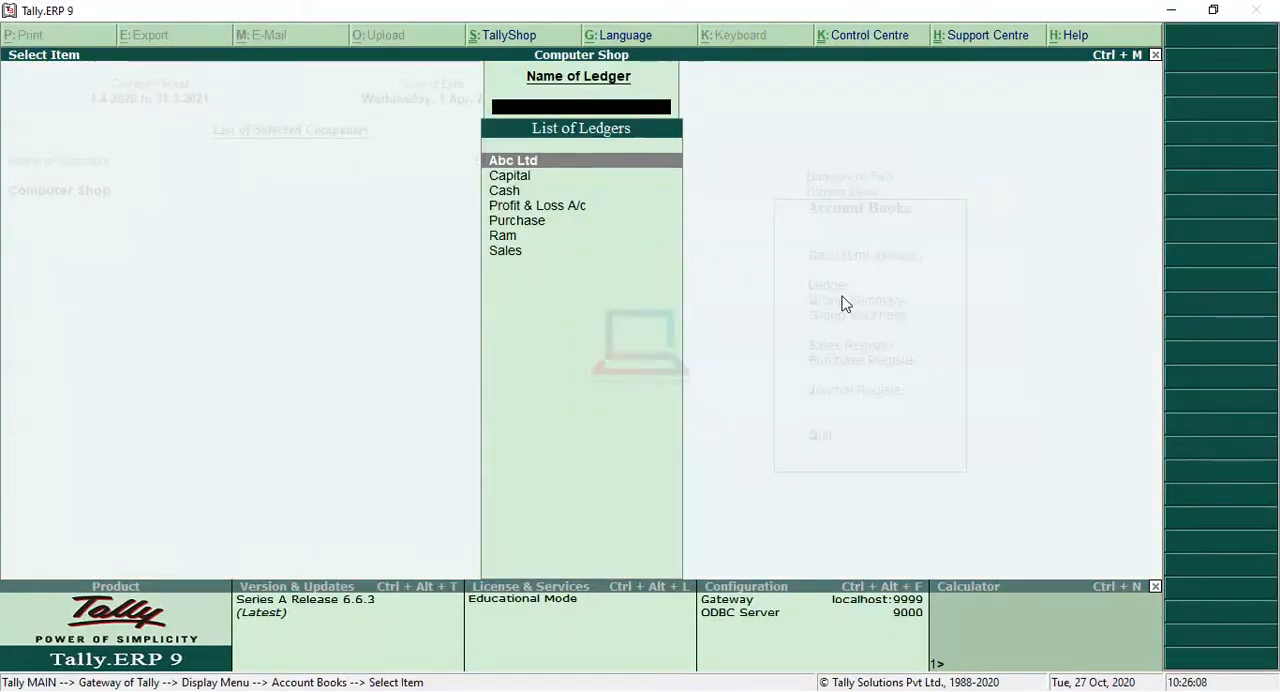
{"action": "key", "text": "Escape"}
{"action": "key", "text": "Escape"}
{"action": "key", "text": "Escape"}
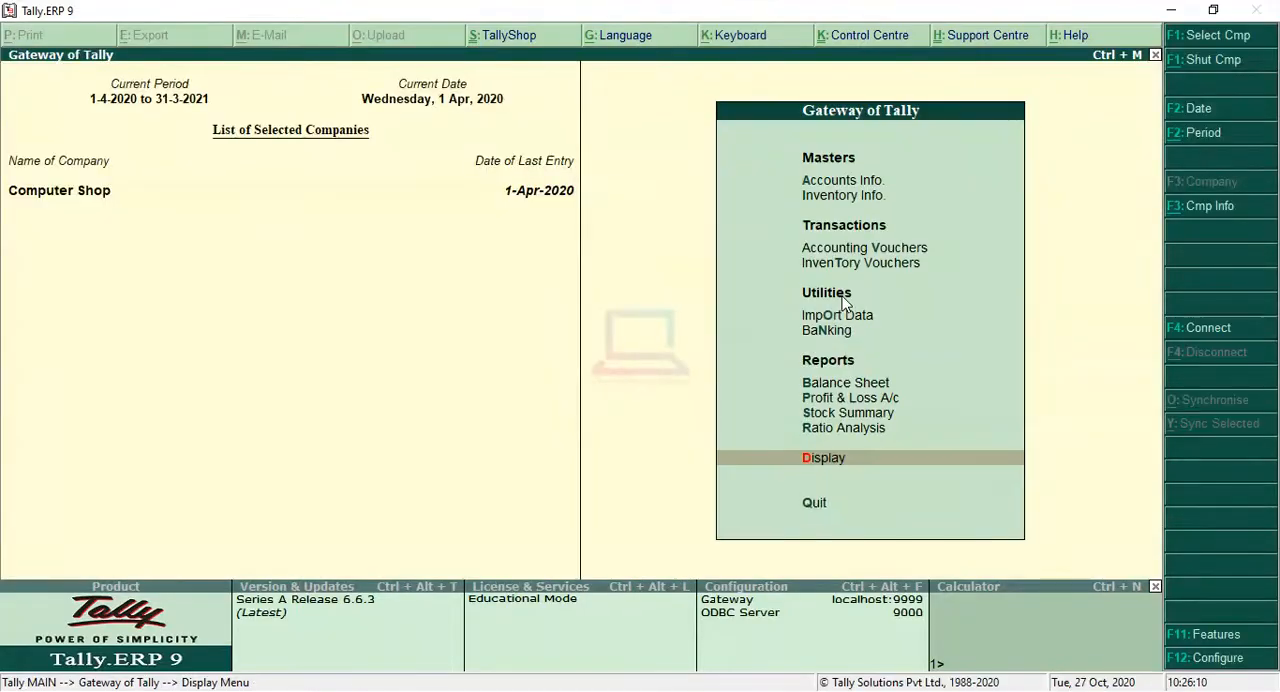
{"action": "key", "text": "Escape"}
{"action": "key", "text": "n"}
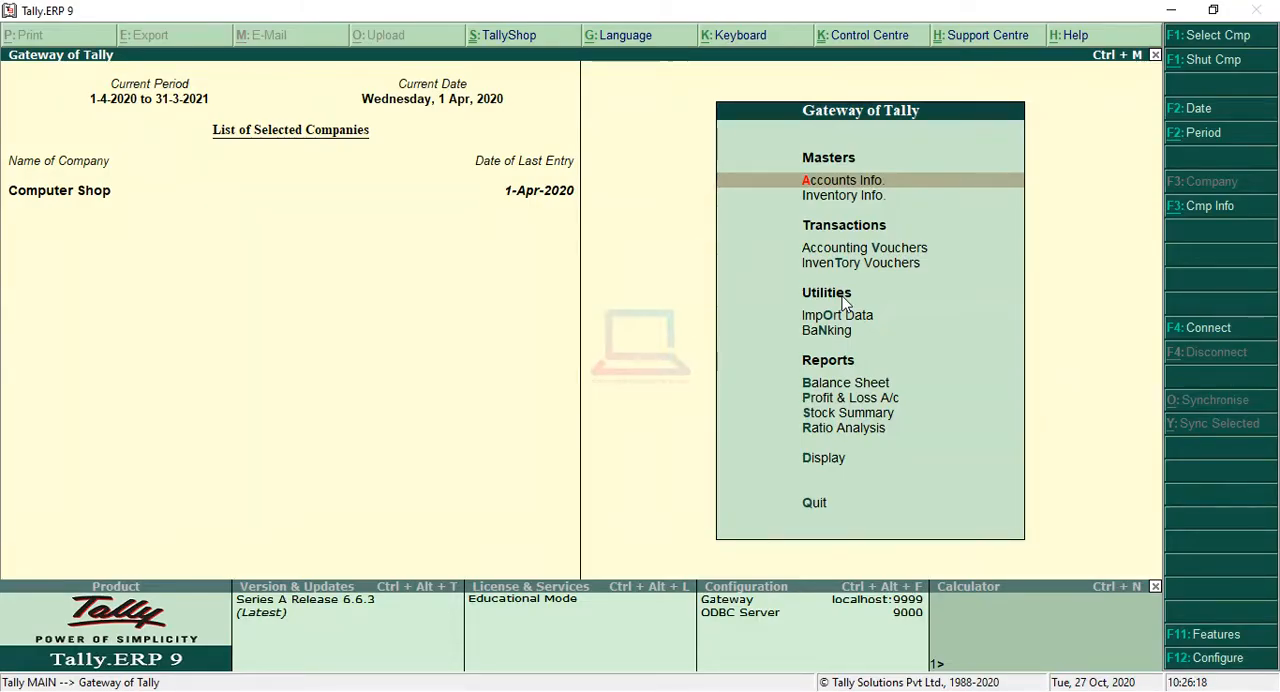
Step: Display the customer's ledger from the account books, review its sales vouchers and closing balance, and return to the Gateway of Tally
{"action": "key", "text": "d"}
{"action": "key", "text": "a"}
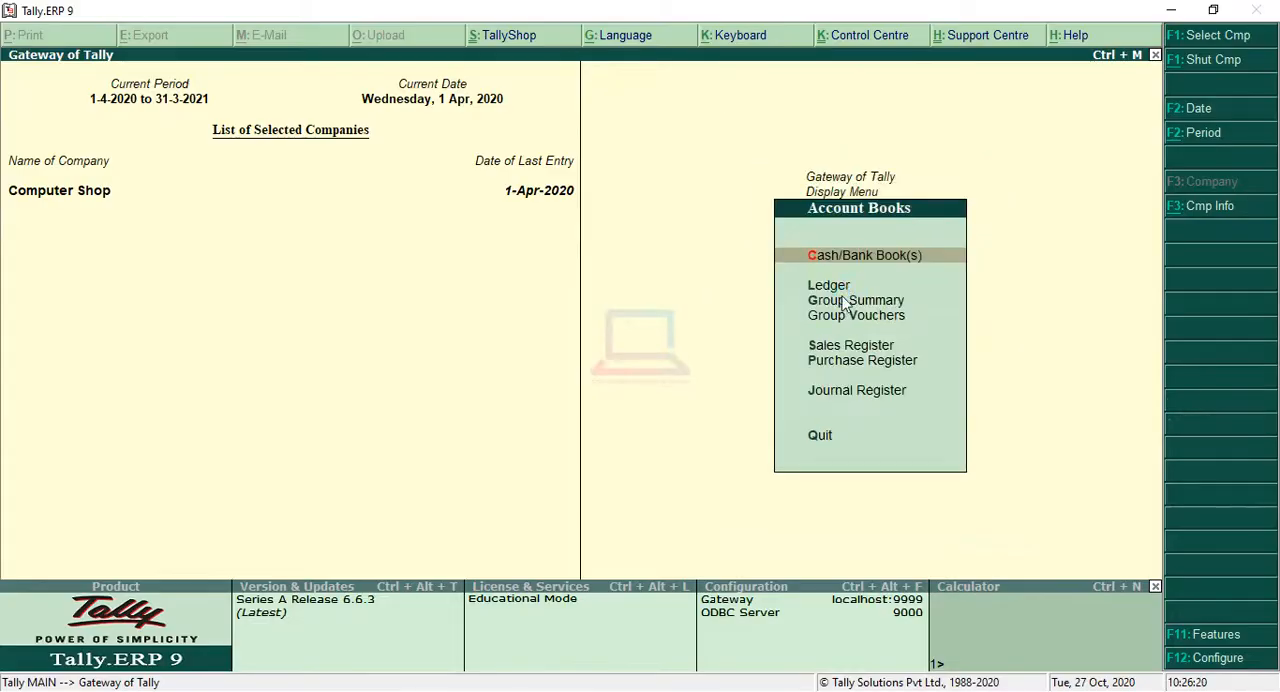
{"action": "key", "text": "l"}
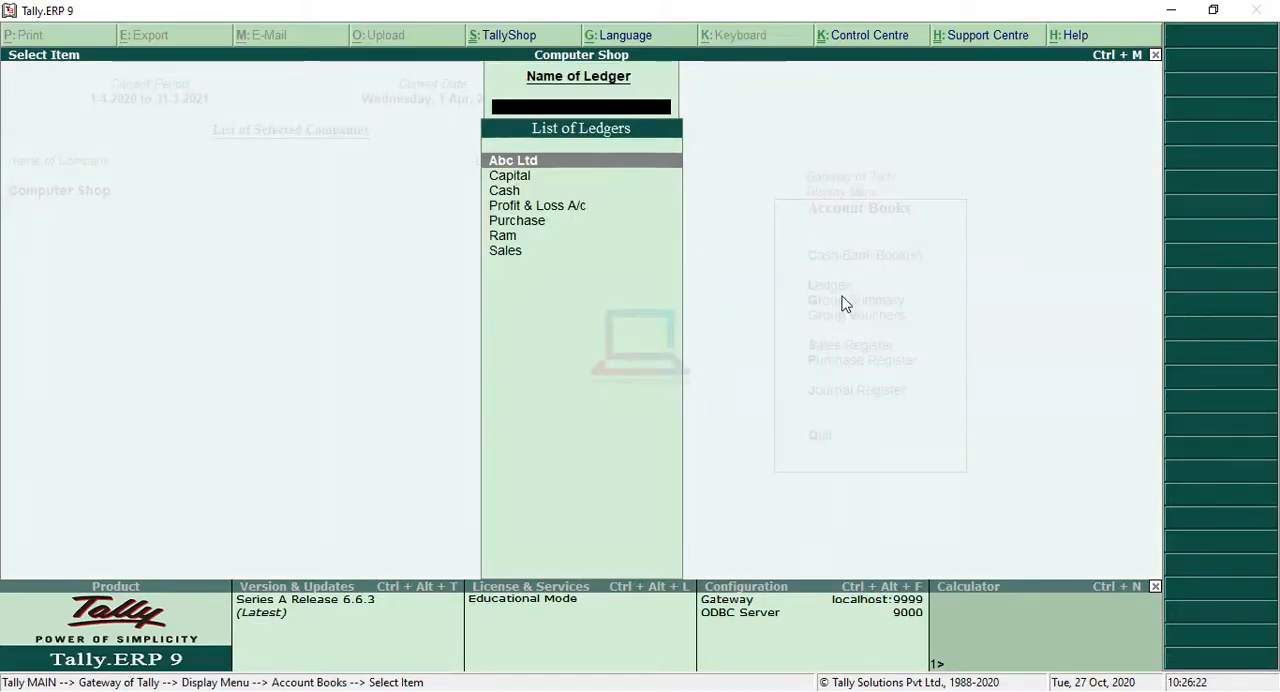
{"action": "key", "text": "Down"}
{"action": "key", "text": "Down"}
{"action": "key", "text": "Down"}
{"action": "key", "text": "Down"}
{"action": "key", "text": "Down"}
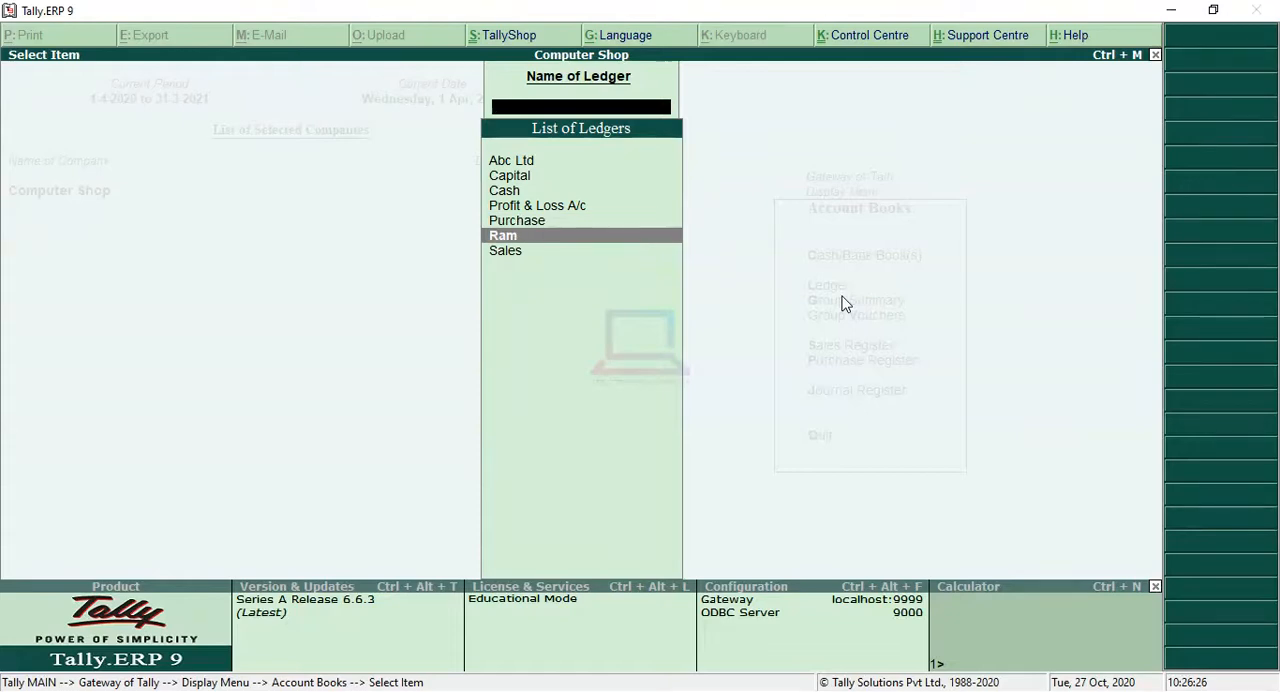
{"action": "key", "text": "Return"}
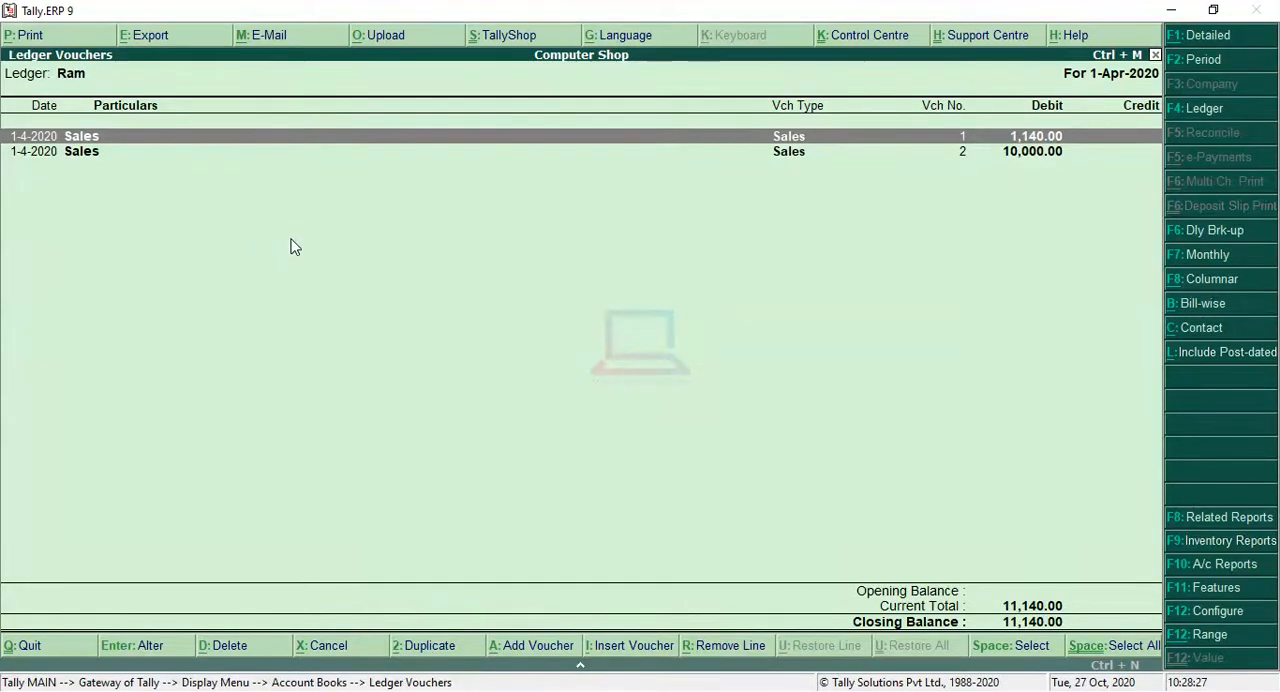
{"action": "key", "text": "Escape"}
Step: Change the current date of the Computer Shop company to 2-4-2020
{"action": "key", "text": "Escape"}
{"action": "key", "text": "Escape"}
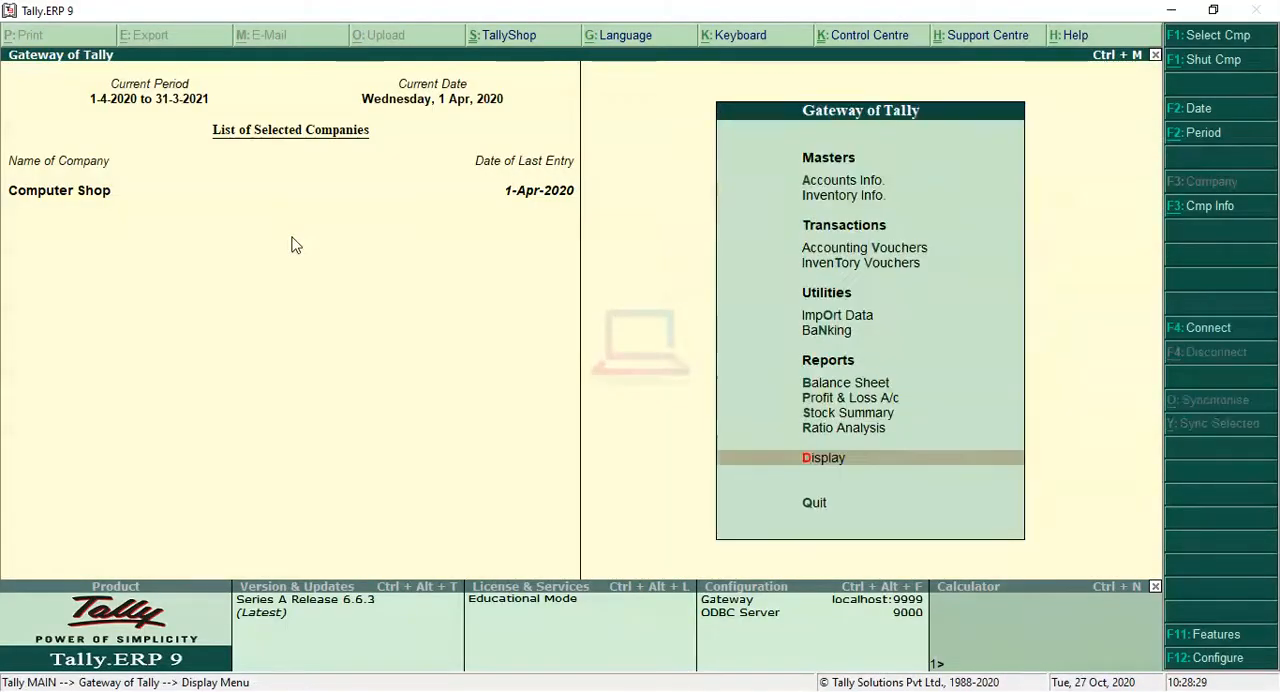
{"action": "key", "text": "Escape"}
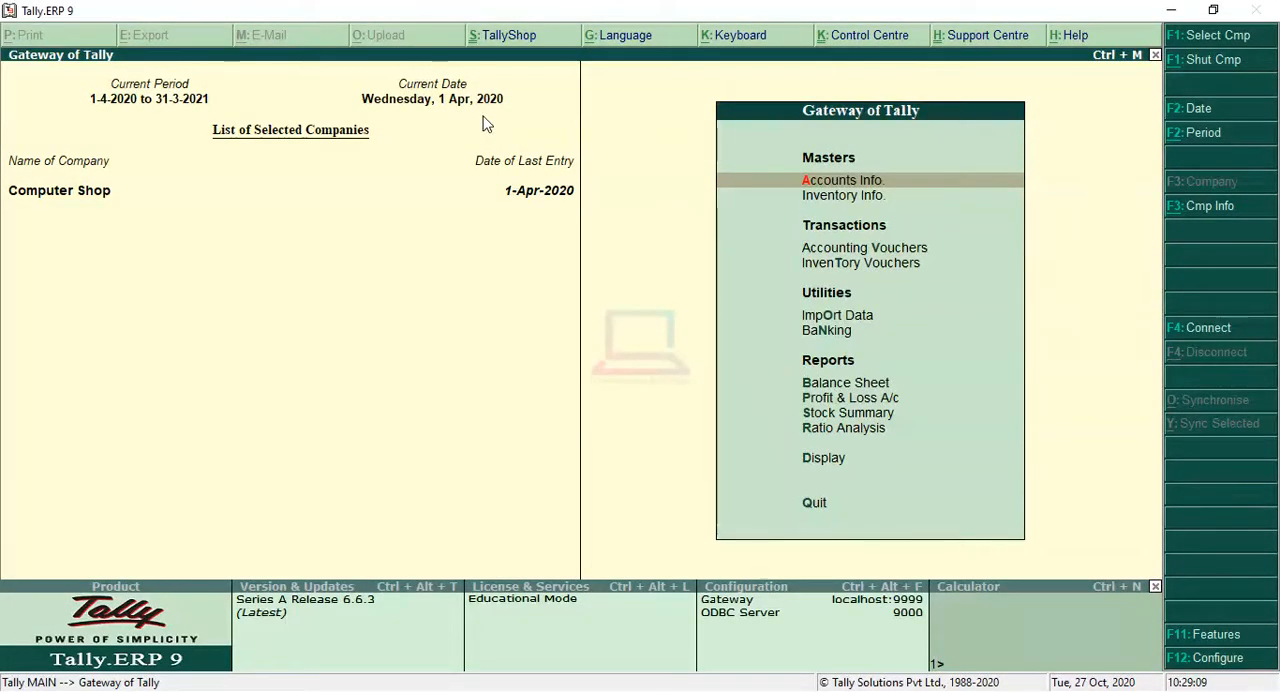
{"action": "key", "text": "F2"}
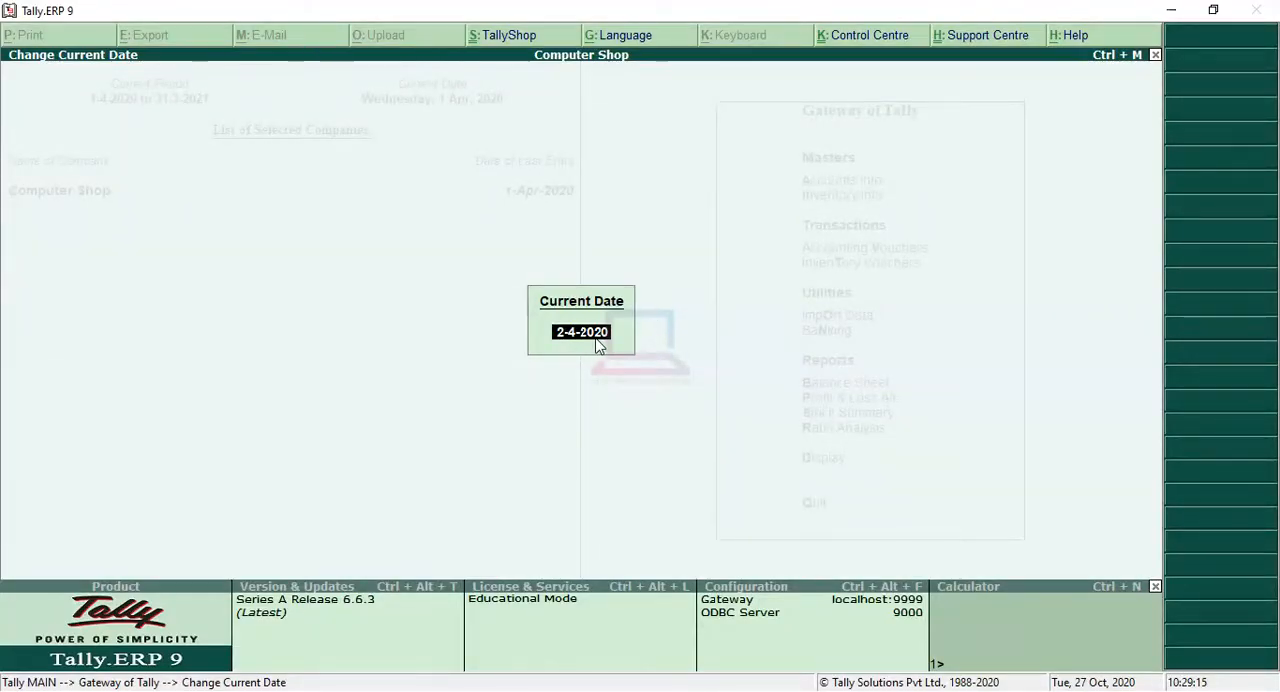
{"action": "key", "text": "Return"}
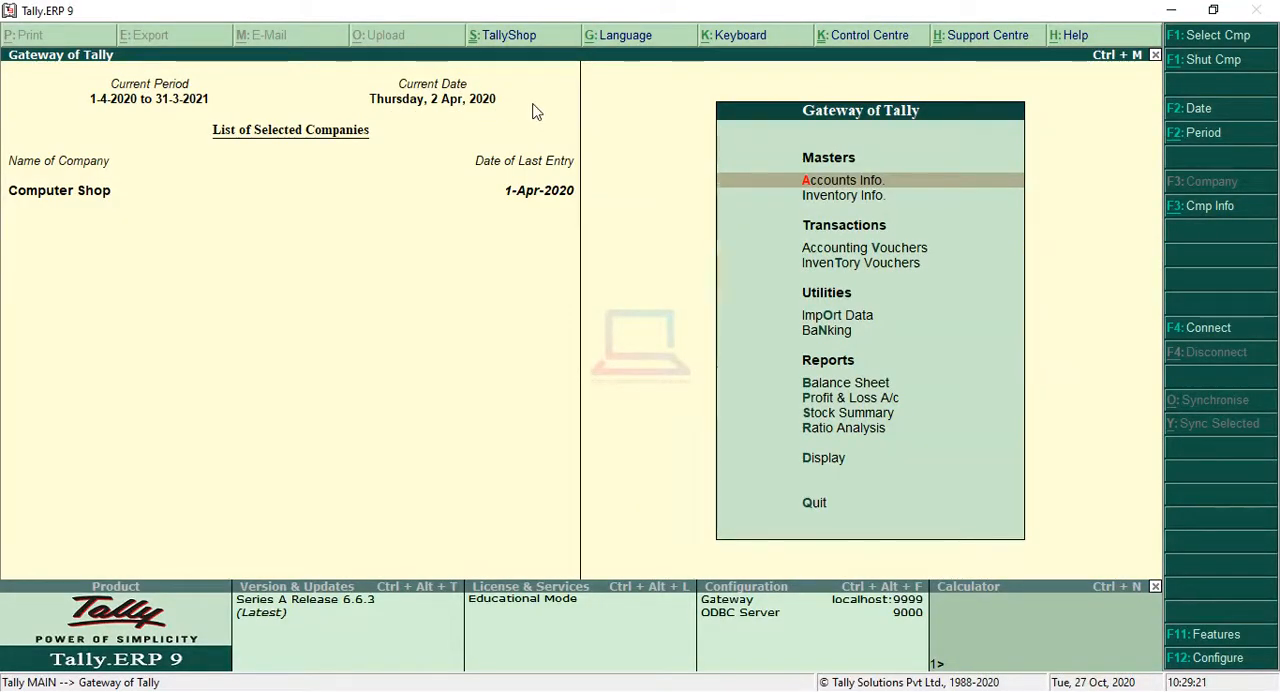
Step: Start a receipt voucher and credit the customer's ledger with 10,000
{"action": "key", "text": "Down"}
{"action": "key", "text": "Down"}
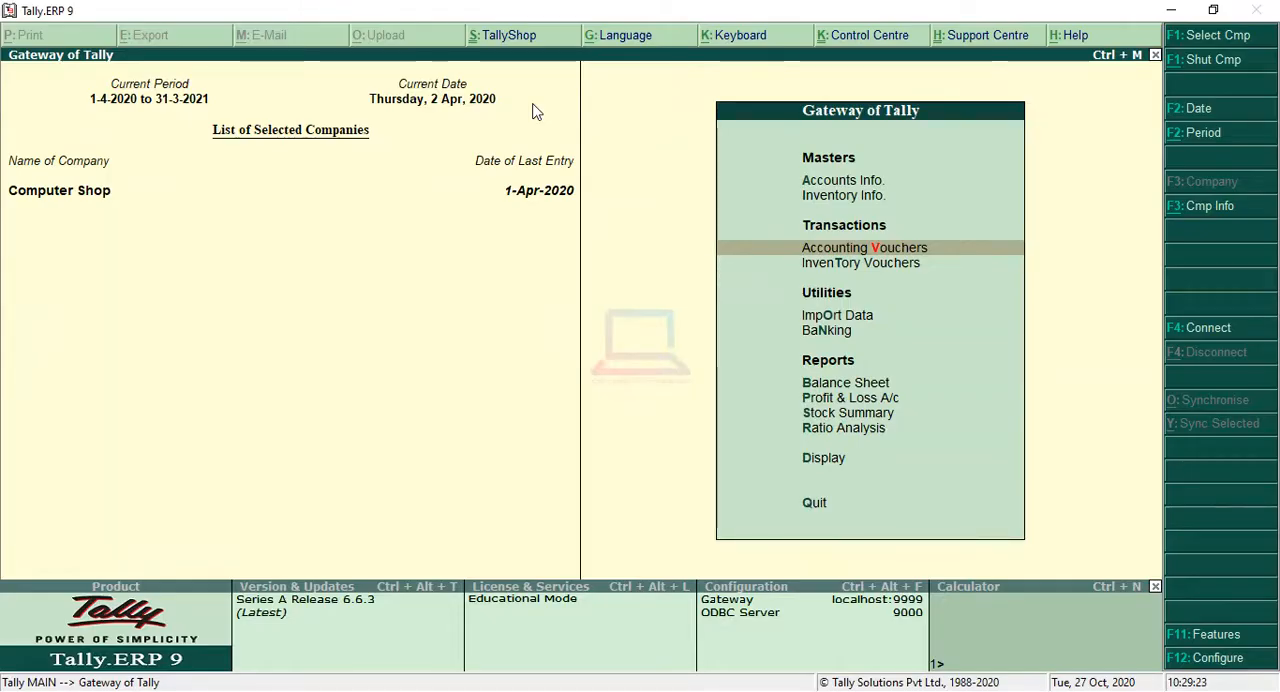
{"action": "key", "text": "Return"}
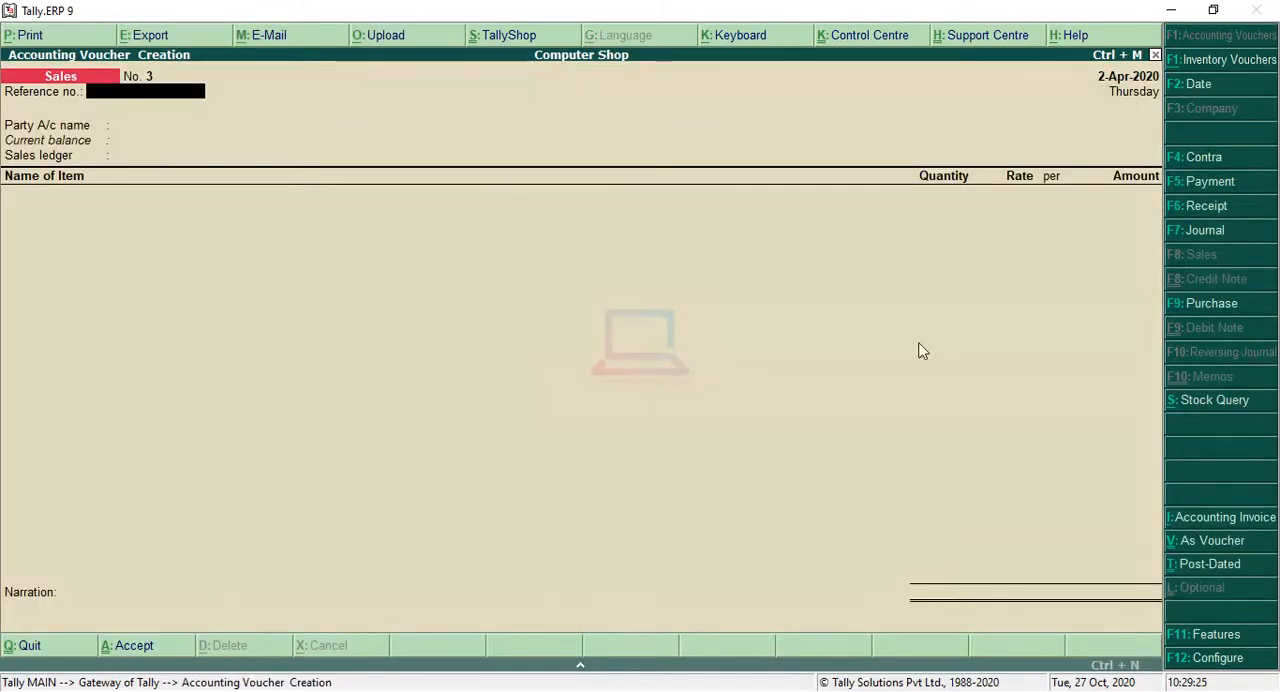
{"action": "left_click", "coordinate": [1205, 206]}
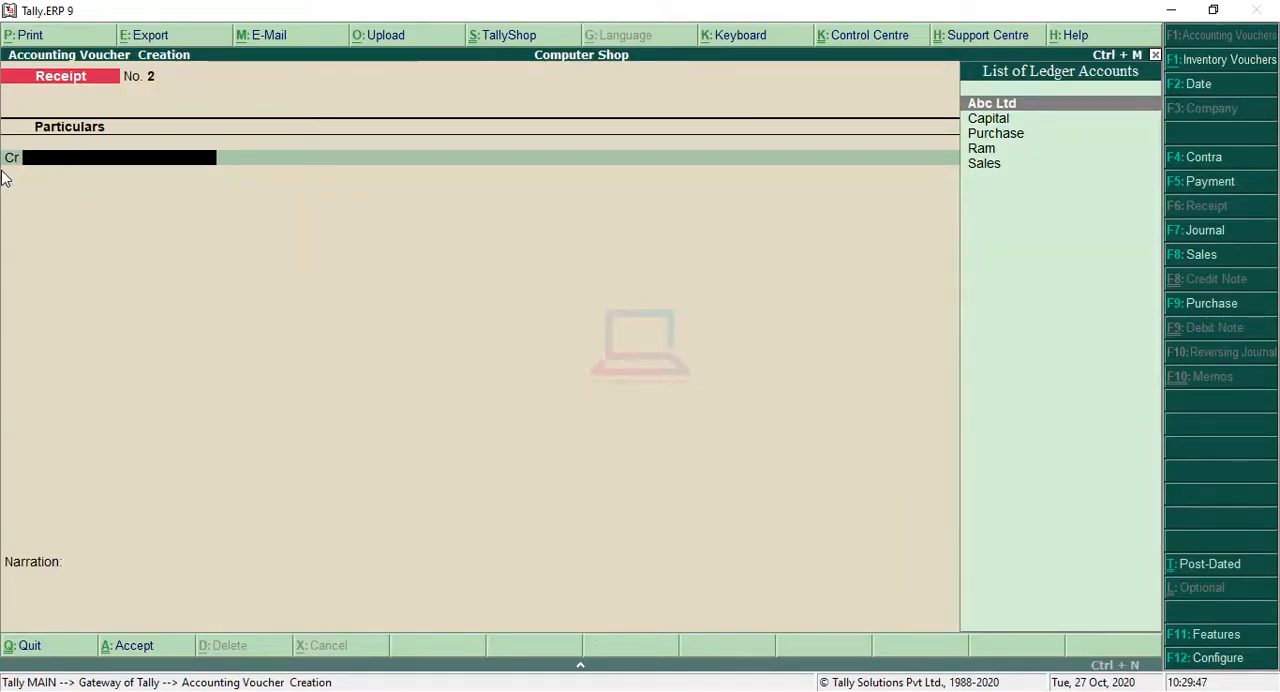
{"action": "key", "text": "Down"}
{"action": "key", "text": "Down"}
{"action": "key", "text": "Down"}
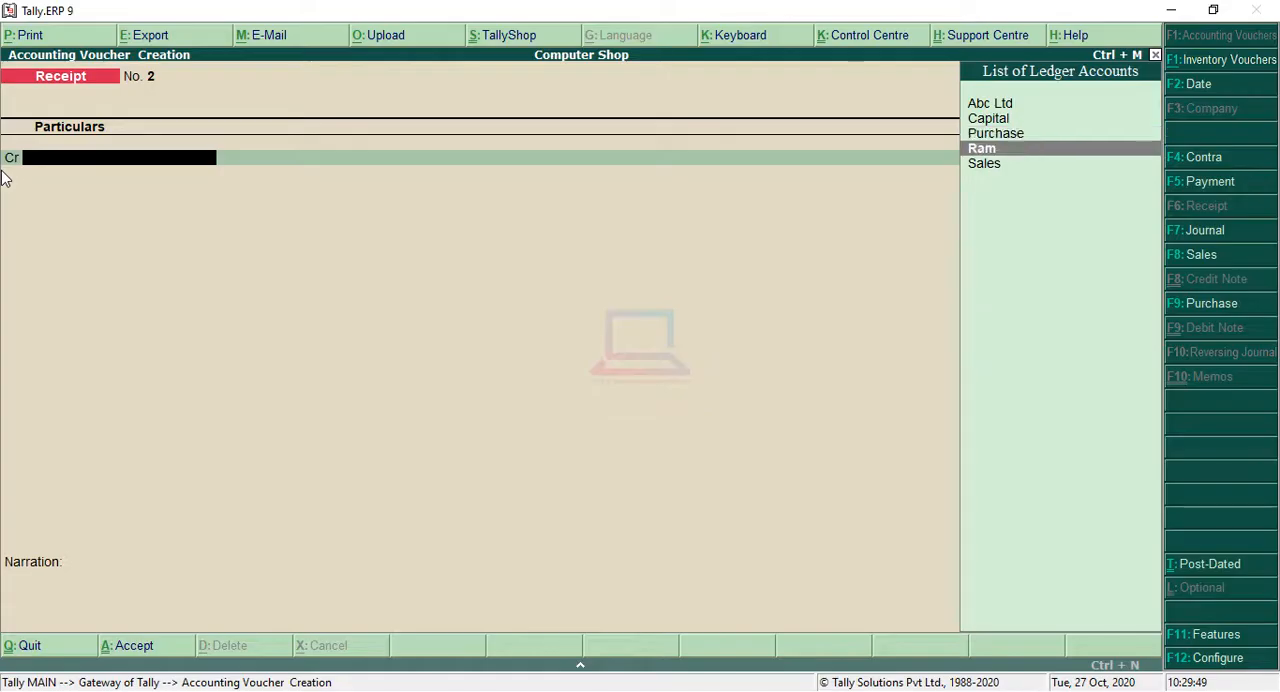
{"action": "key", "text": "Return"}
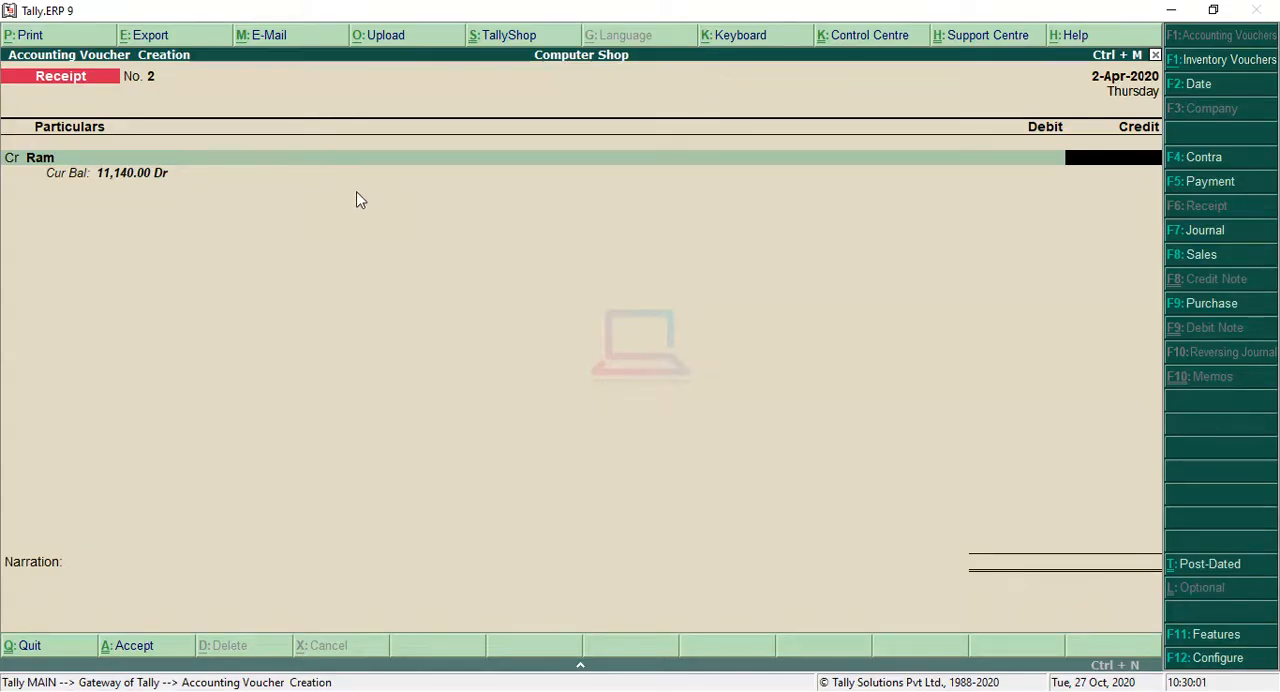
{"action": "type", "text": "10"}
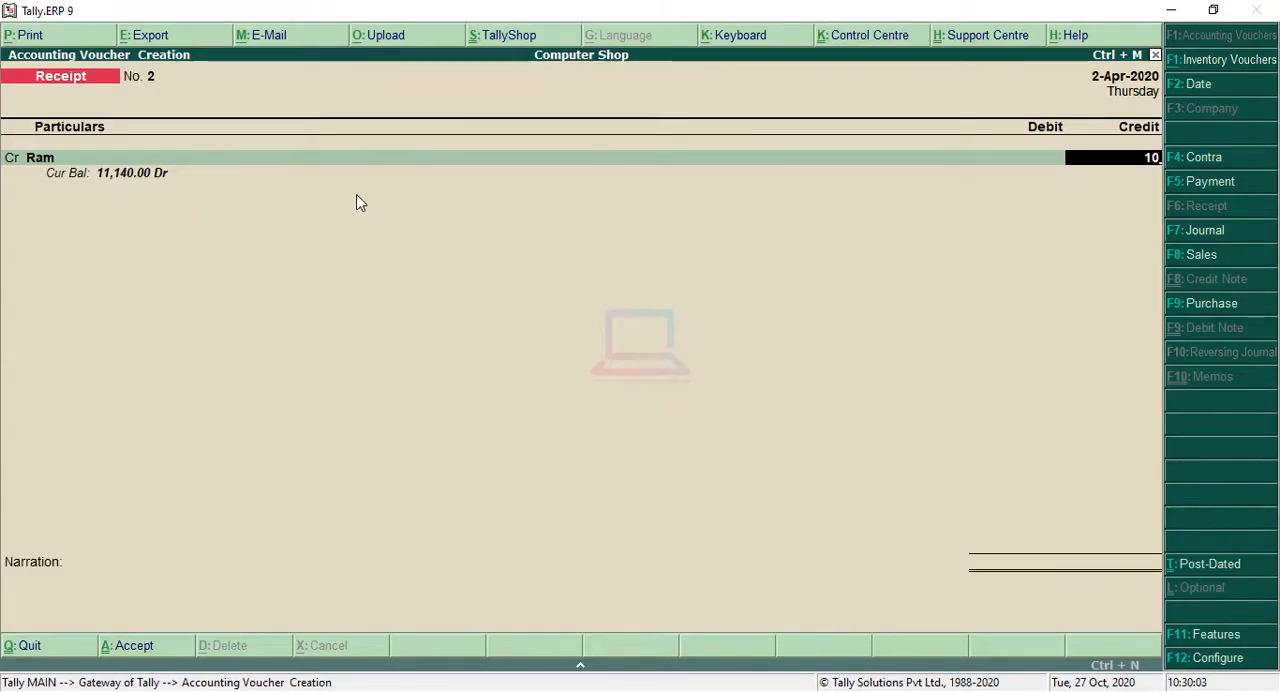
{"action": "type", "text": "000"}
{"action": "key", "text": "Return"}
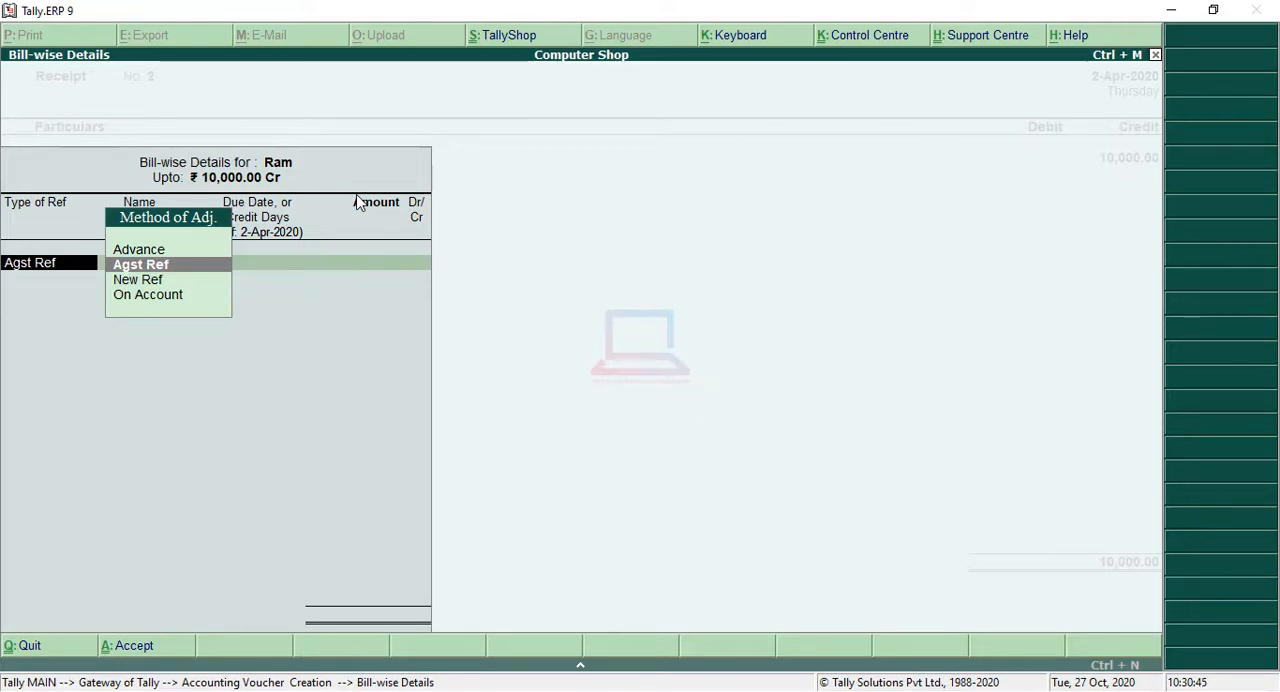
Step: Adjust the customer's receipt against pending bill 2 (Agst Ref) for the full 10,000
{"action": "key", "text": "Return"}
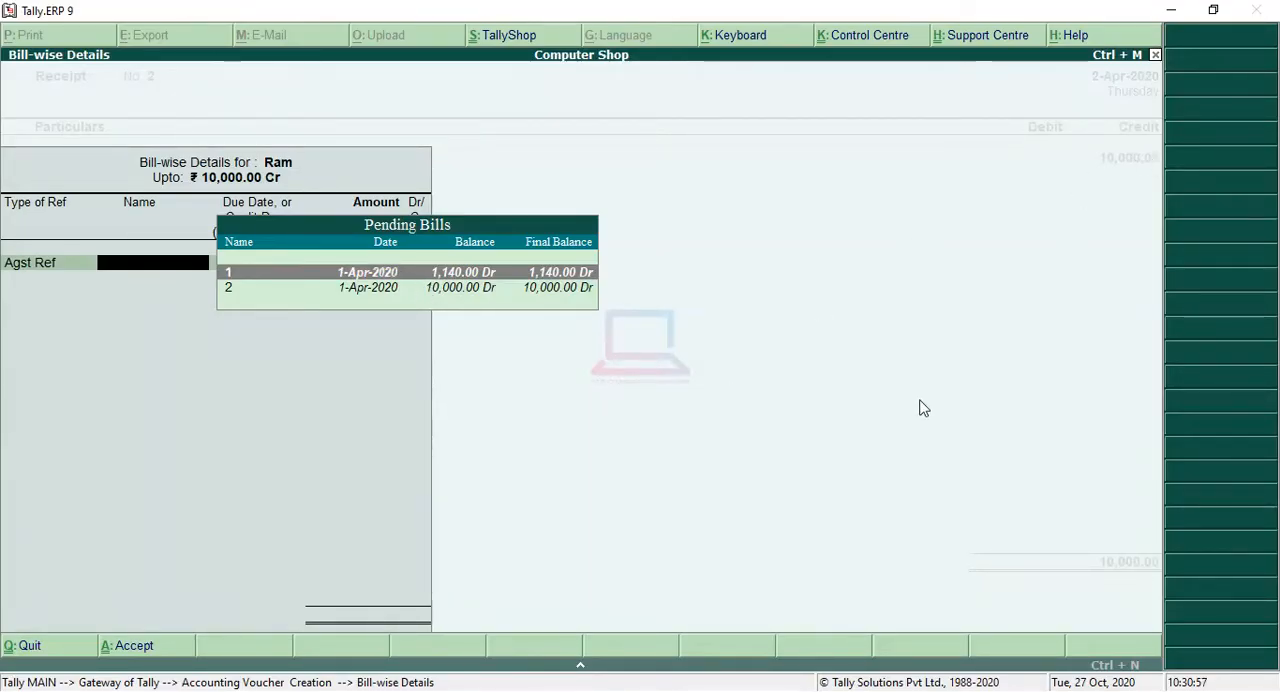
{"action": "key", "text": "Down"}
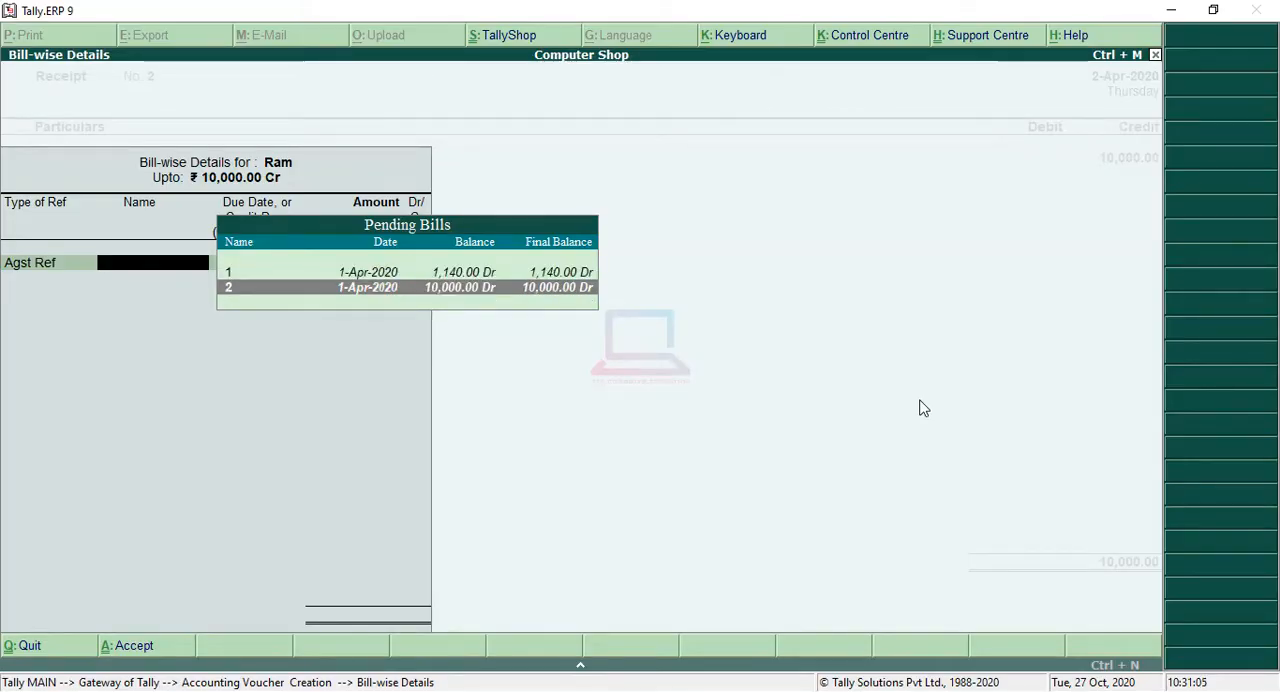
{"action": "key", "text": "Return"}
{"action": "key", "text": "Return"}
{"action": "key", "text": "Return"}
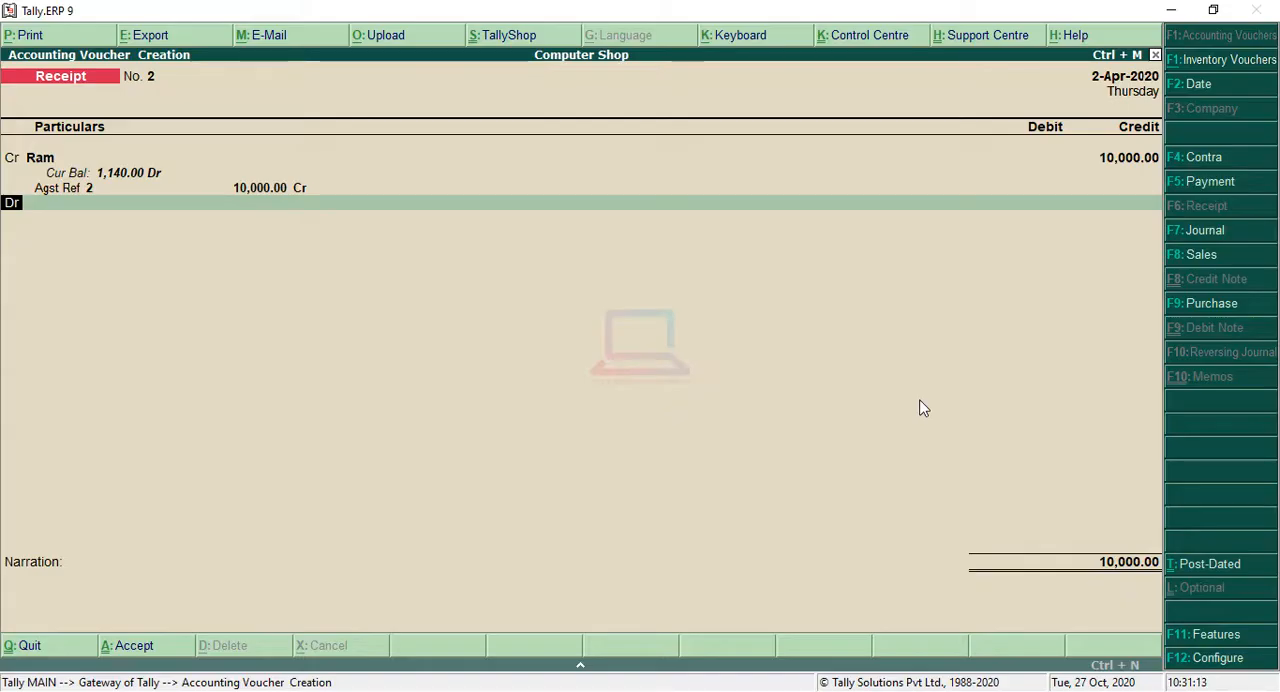
Step: Debit the Cash ledger with 7,000 in the receipt voucher
{"action": "key", "text": "Return"}
{"action": "key", "text": "Down"}
{"action": "key", "text": "Down"}
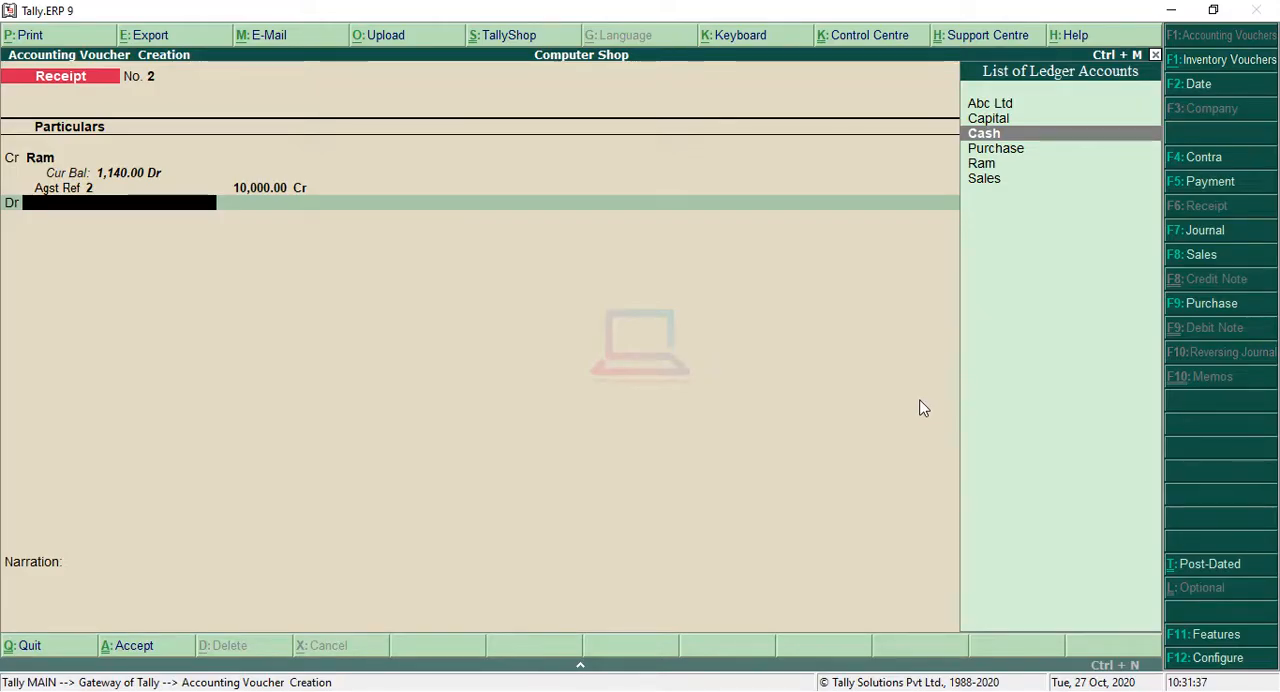
{"action": "key", "text": "Return"}
{"action": "type", "text": "7000"}
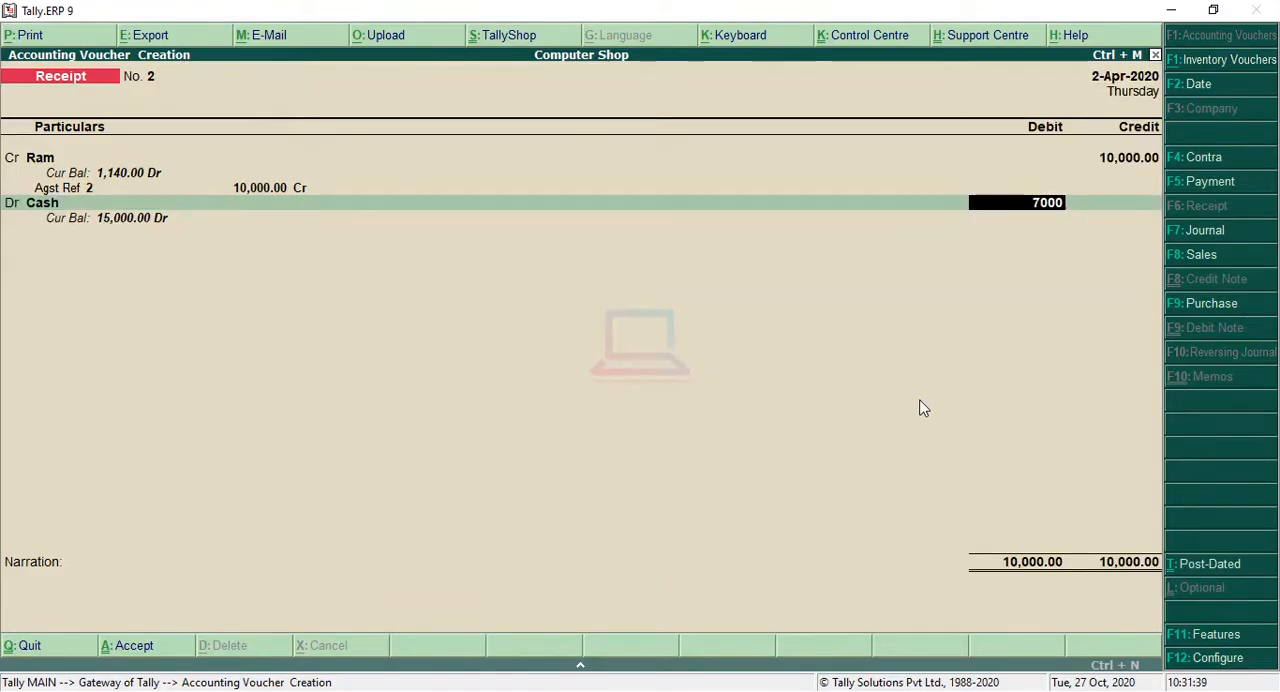
{"action": "key", "text": "Return"}
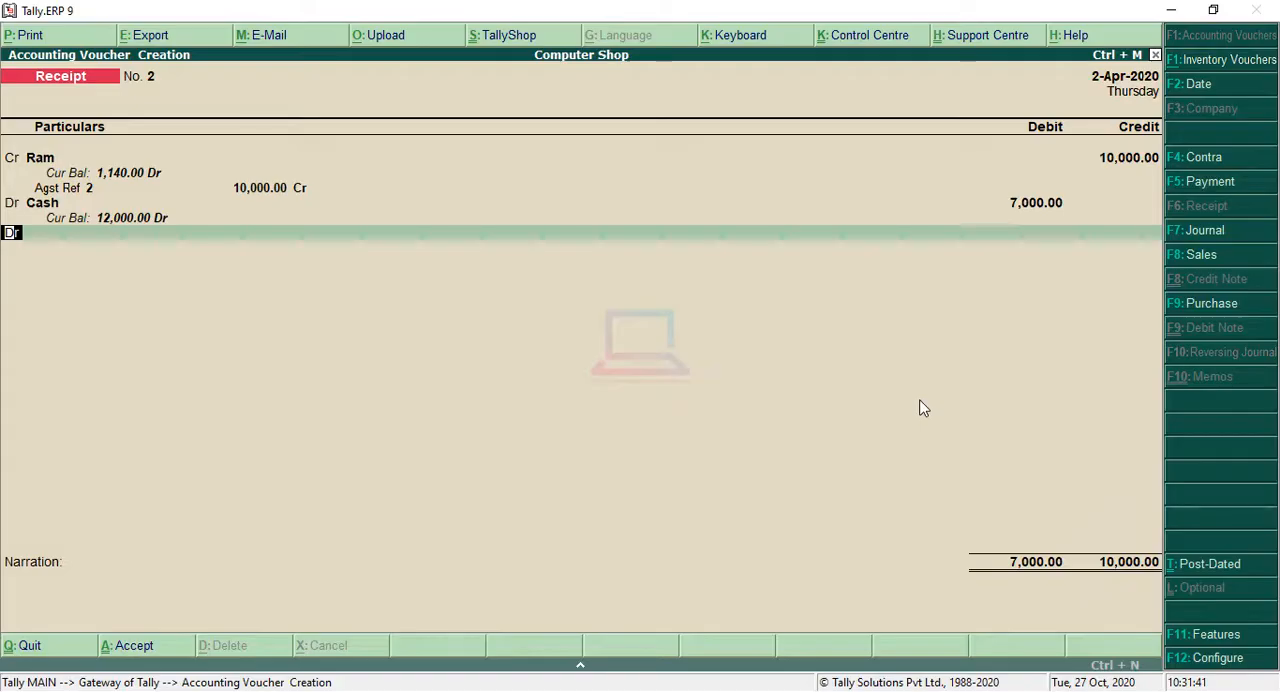
Step: Create a ledger named Bank A/c under Bank Accounts from the receipt's second debit line
{"action": "key", "text": "Return"}
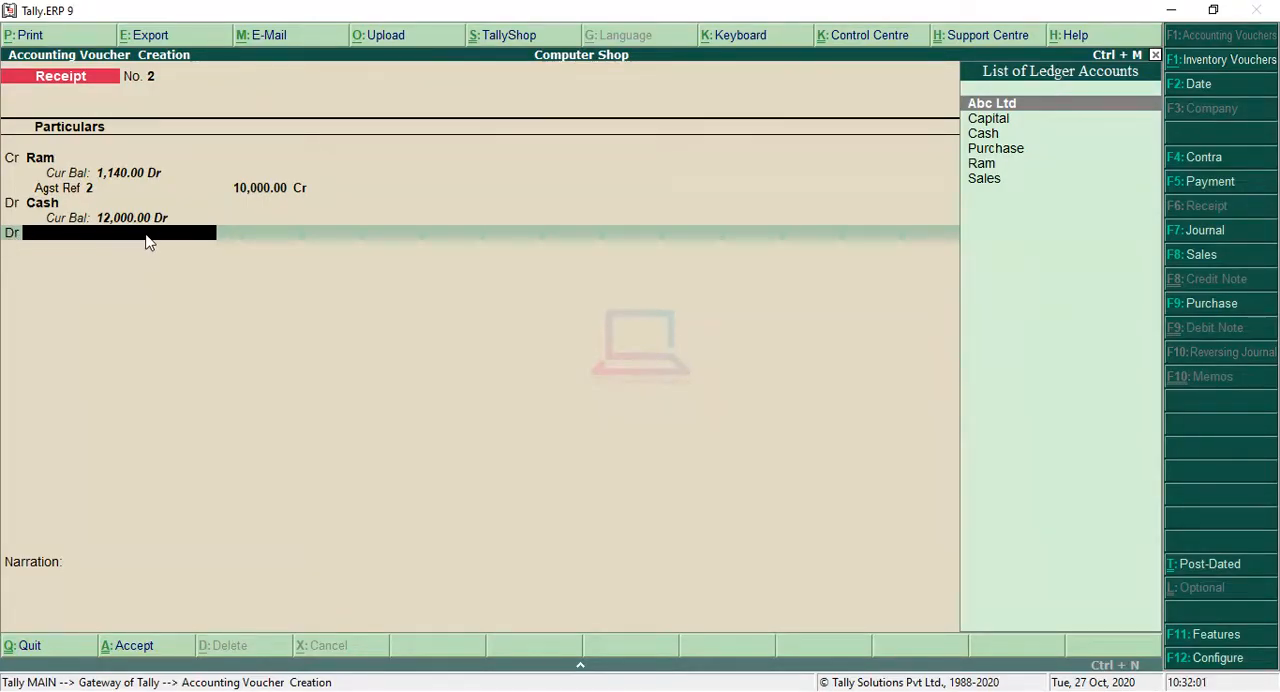
{"action": "key", "text": "alt+c"}
{"action": "type", "text": "Ban"}
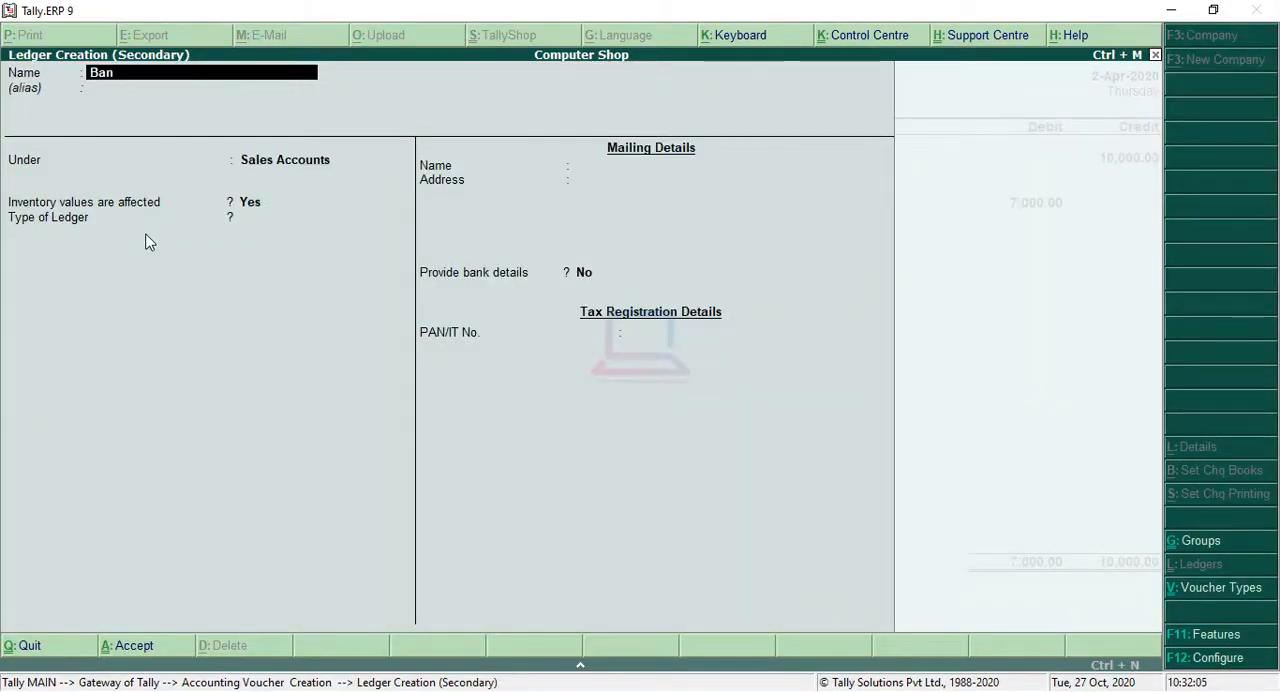
{"action": "type", "text": "k A/c"}
{"action": "key", "text": "Return"}
{"action": "key", "text": "Return"}
{"action": "type", "text": "Ba"}
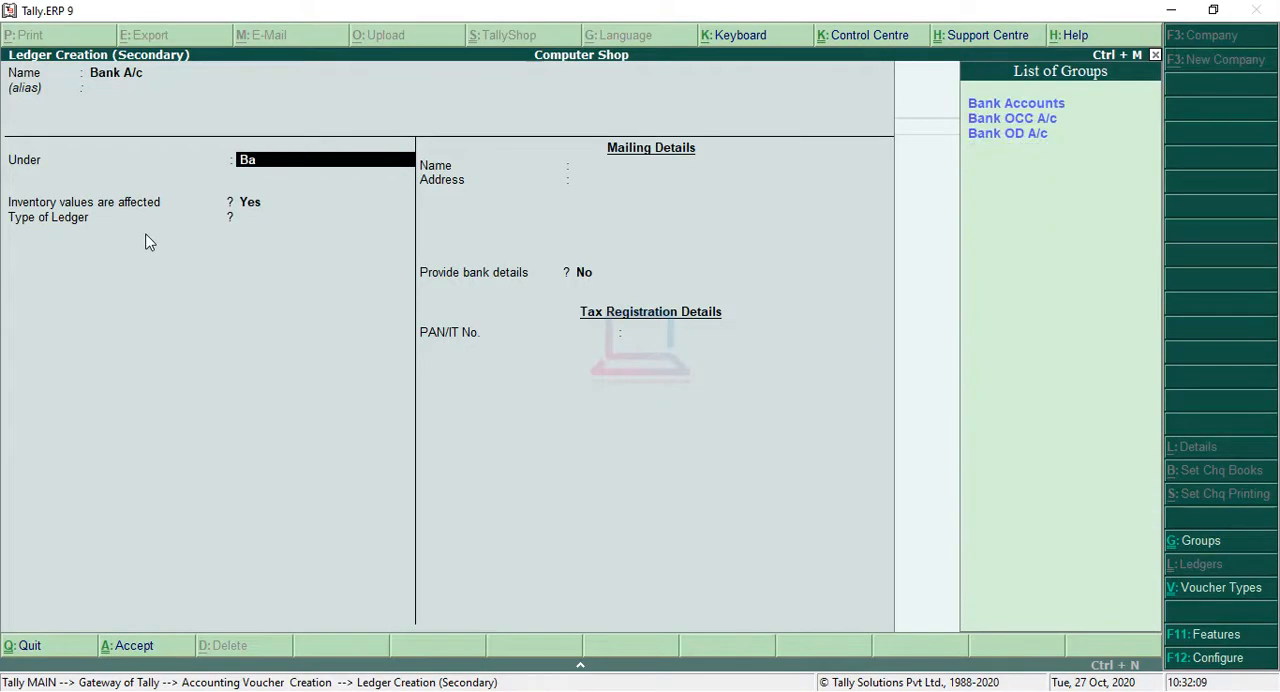
{"action": "key", "text": "Return"}
{"action": "key", "text": "Return"}
Step: Keep the default bank account and mailing details of the Bank A/c ledger and save it
{"action": "key", "text": "Return"}
{"action": "key", "text": "Return"}
{"action": "key", "text": "Return"}
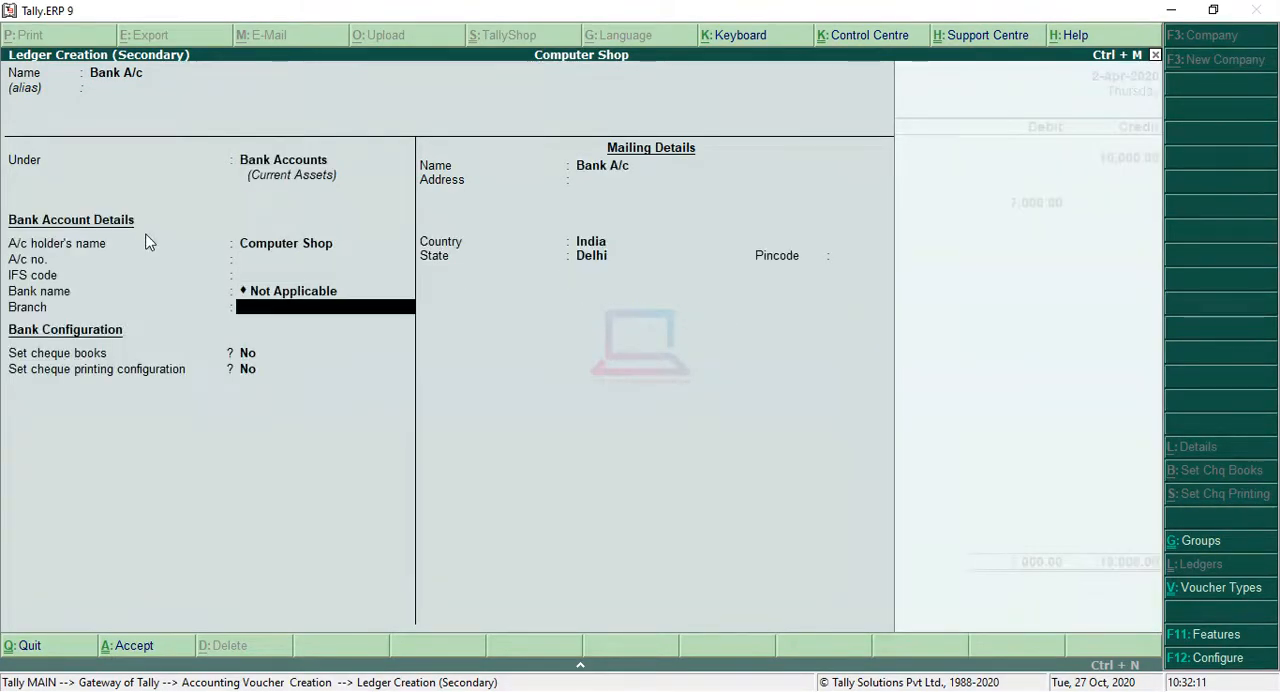
{"action": "key", "text": "Return"}
{"action": "key", "text": "Return"}
{"action": "key", "text": "Return"}
{"action": "key", "text": "Return"}
{"action": "key", "text": "Return"}
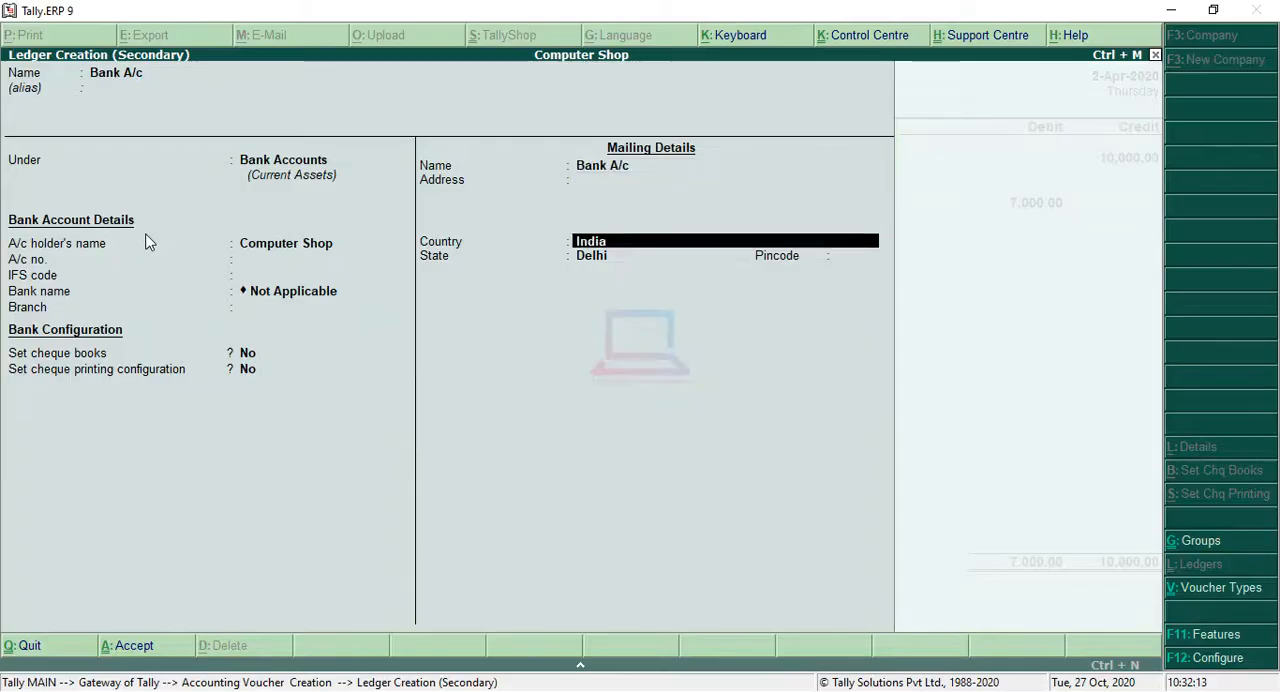
{"action": "key", "text": "Return"}
{"action": "key", "text": "Return"}
{"action": "key", "text": "Return"}
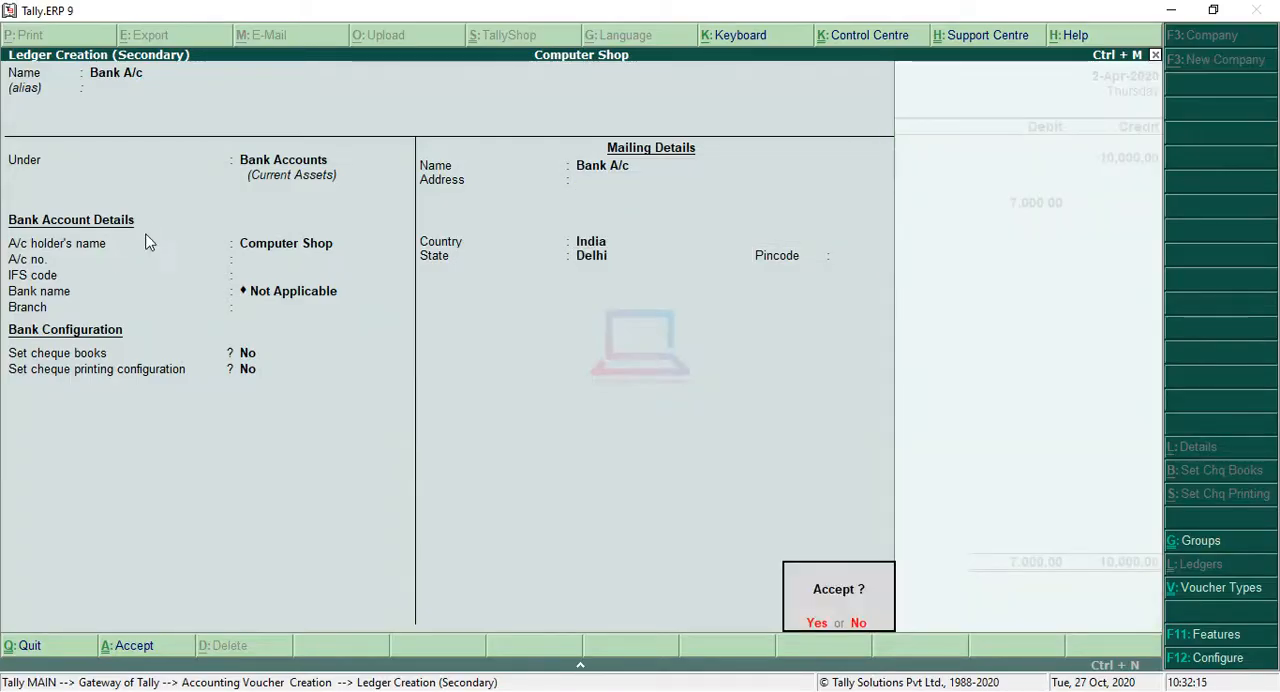
{"action": "key", "text": "Return"}
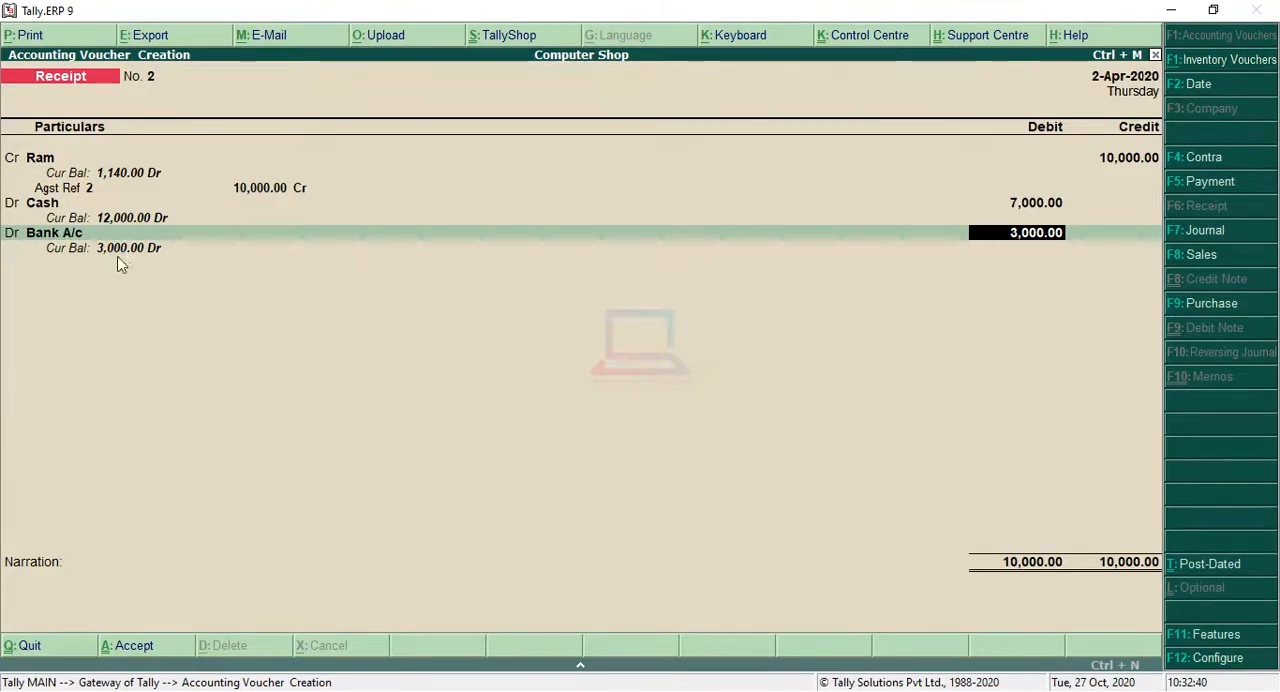
Step: Debit Bank A/c with 3,000 without a narration, save the receipt voucher, and return to the Gateway of Tally
{"action": "key", "text": "Return"}
{"action": "key", "text": "Return"}
{"action": "key", "text": "Return"}
{"action": "key", "text": "Return"}
{"action": "key", "text": "Return"}
{"action": "key", "text": "Return"}
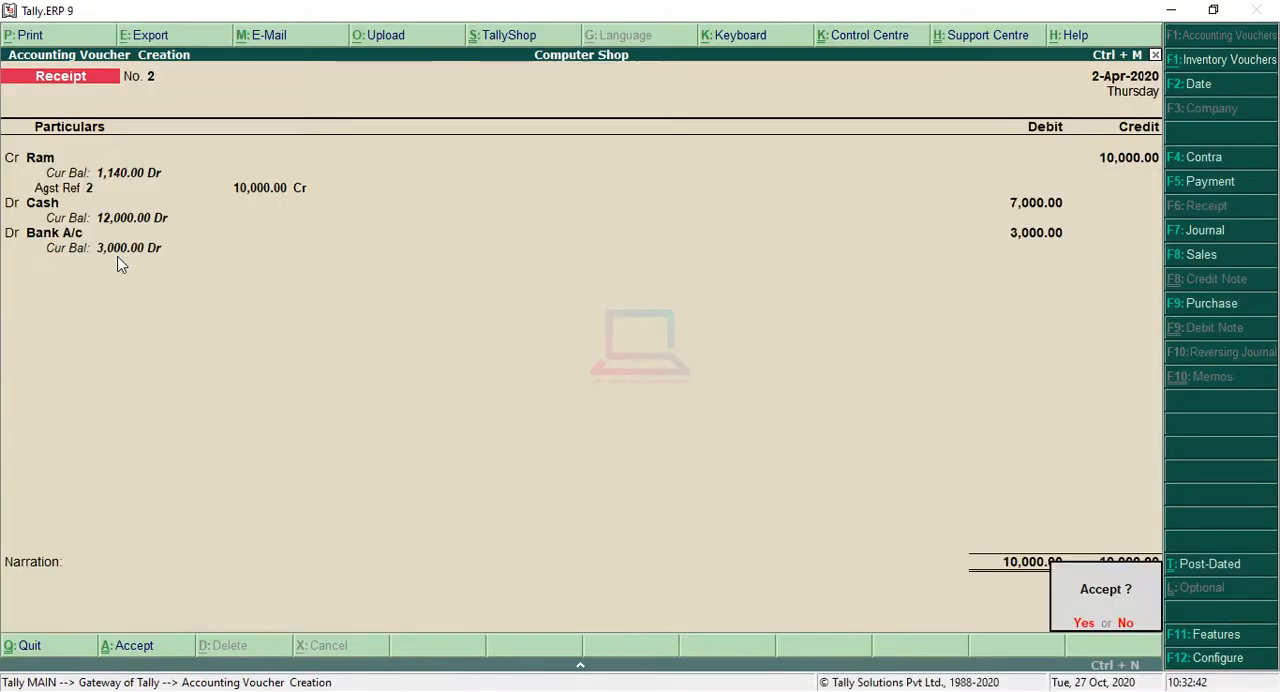
{"action": "key", "text": "Return"}
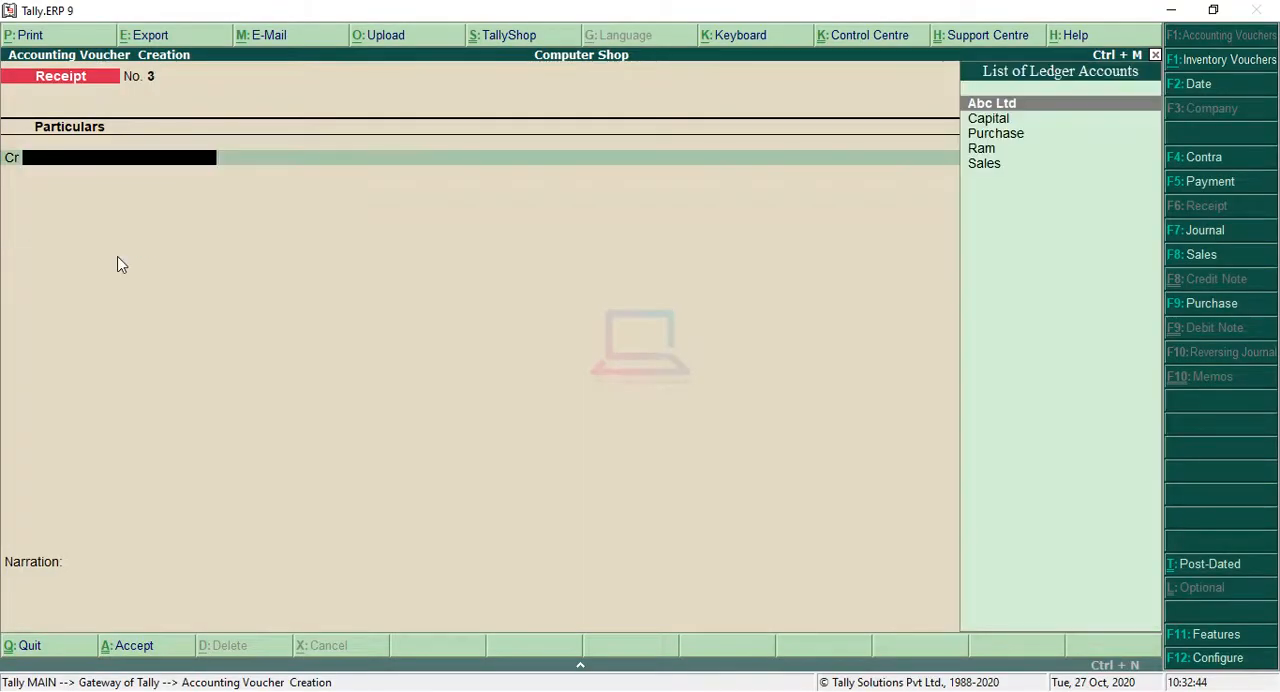
{"action": "key", "text": "Escape"}
{"action": "key", "text": "Return"}
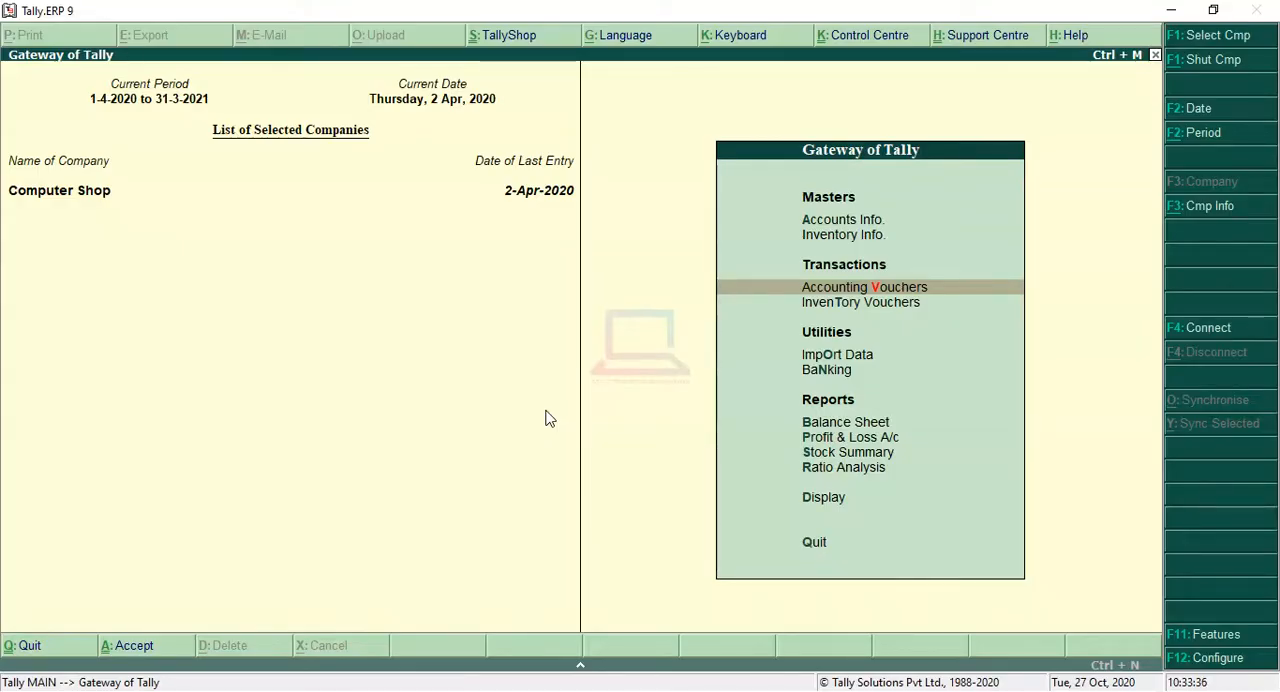
Step: Look up the closing balance of Abc Ltd by querying "abc" in the calculator, and return to the Gateway menu
{"action": "key", "text": "ctrl+n"}
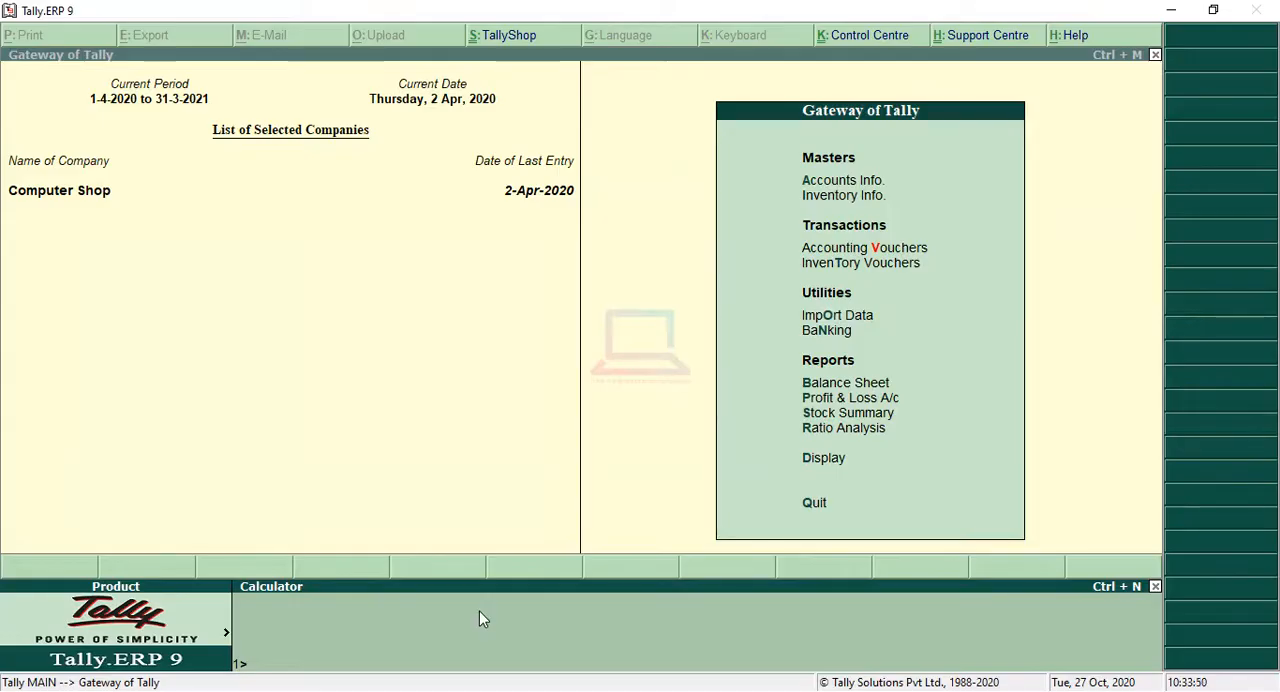
{"action": "type", "text": "c"}
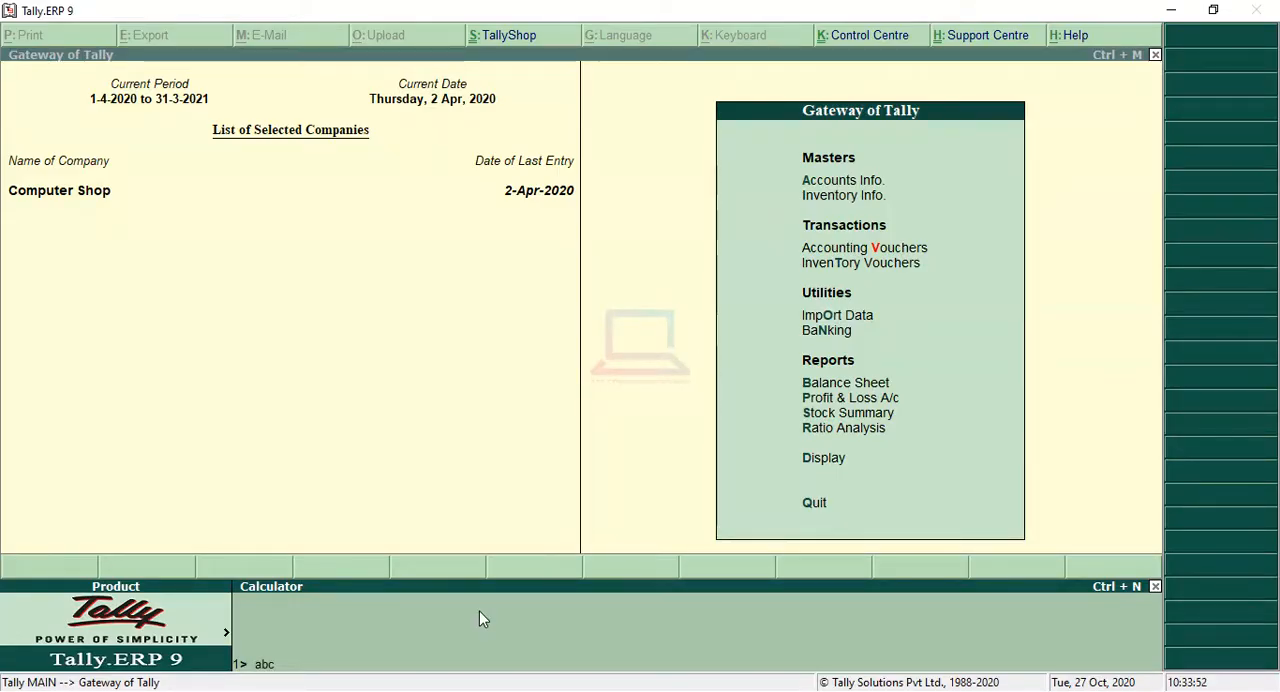
{"action": "key", "text": "Return"}
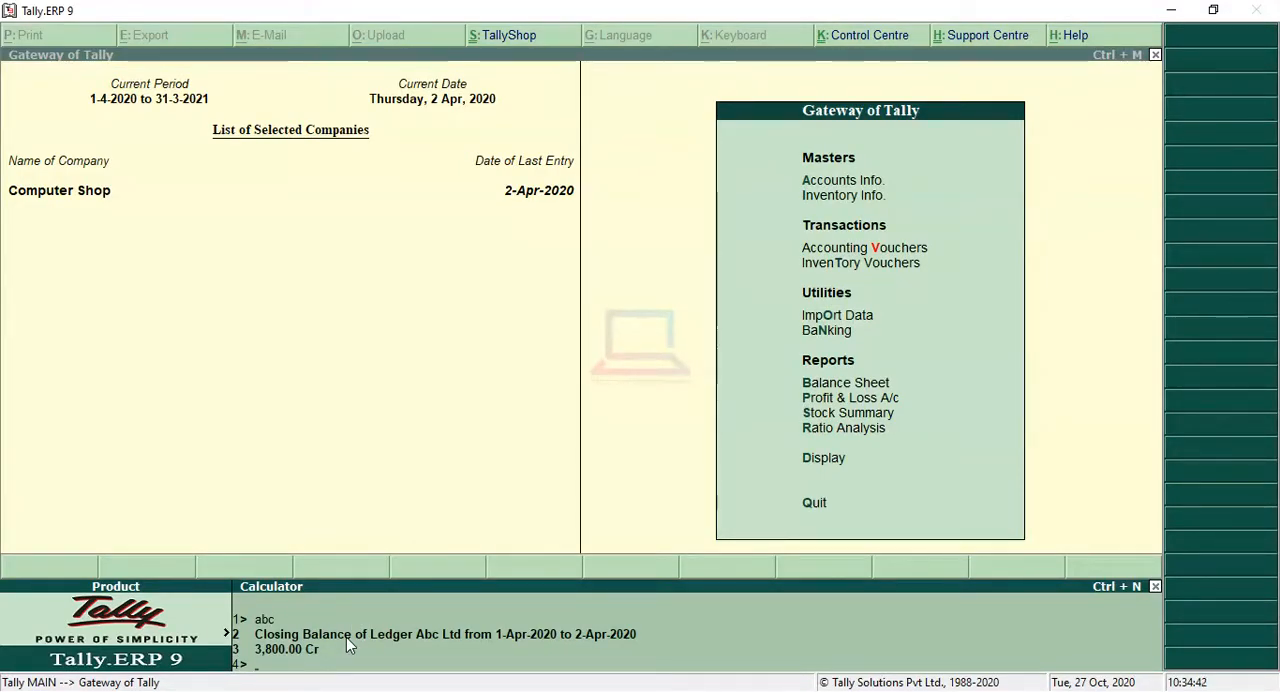
{"action": "key", "text": "ctrl+m"}
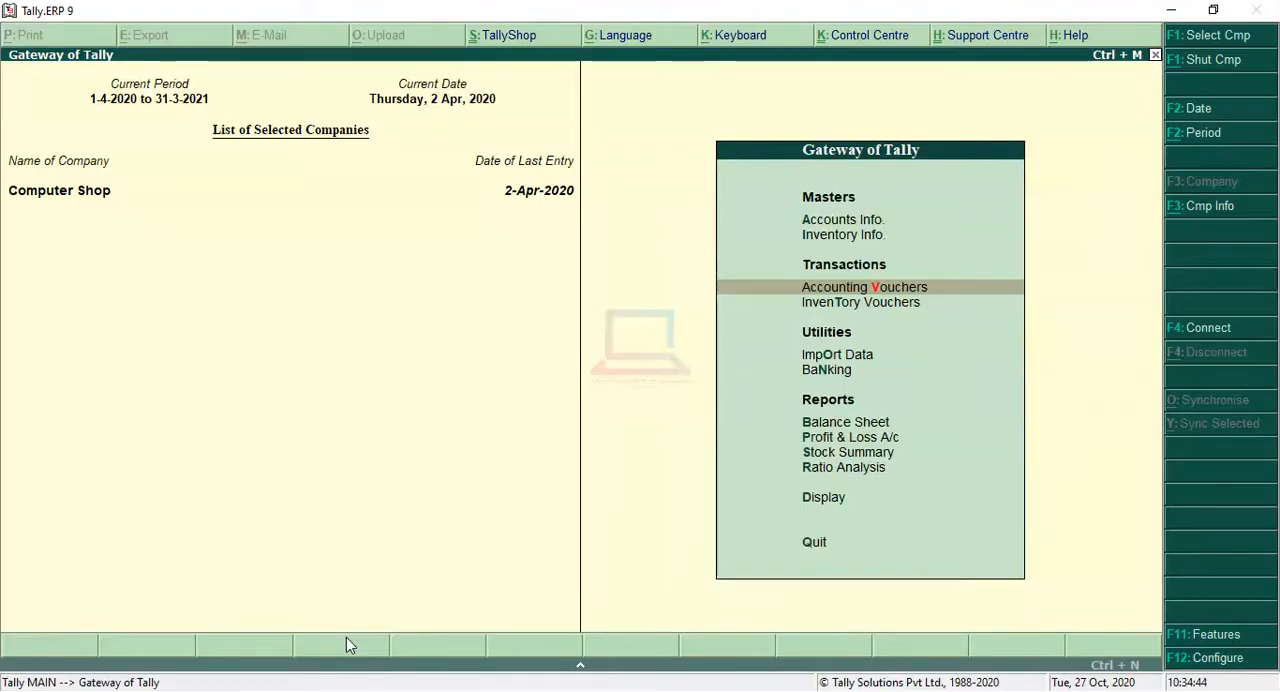
Step: Start a payment voucher and debit the Abc Ltd ledger with 3,800
{"action": "key", "text": "Return"}
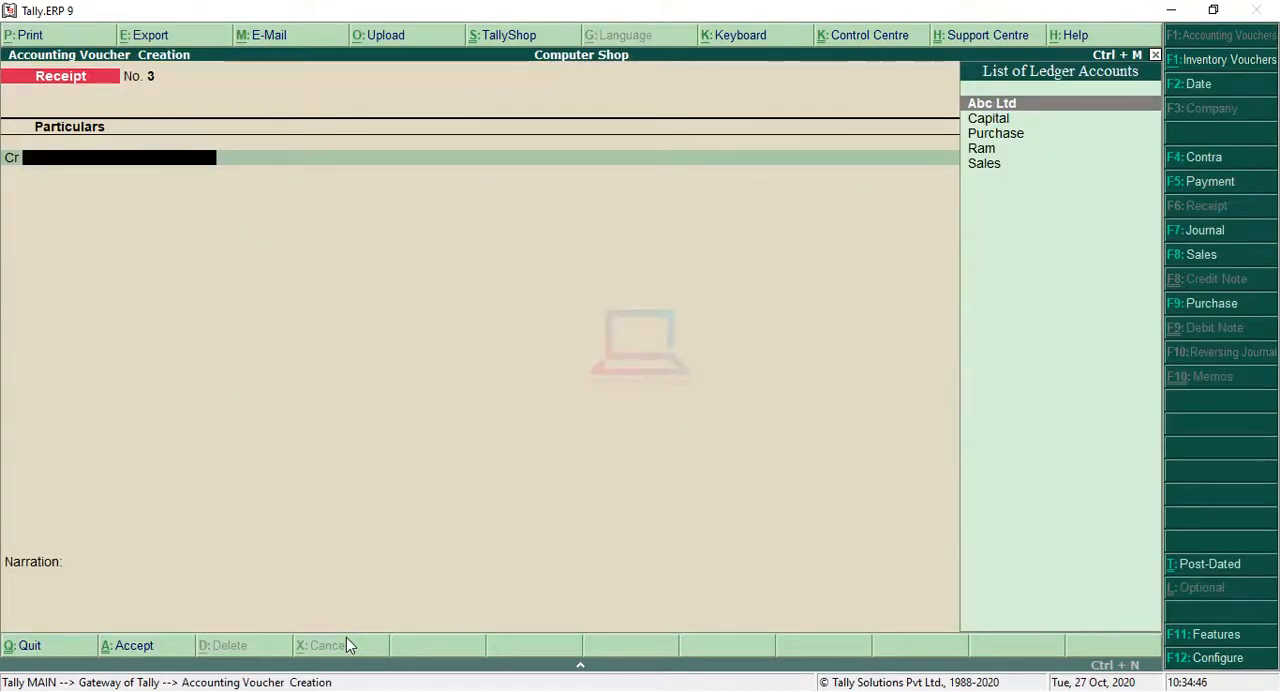
{"action": "key", "text": "F5"}
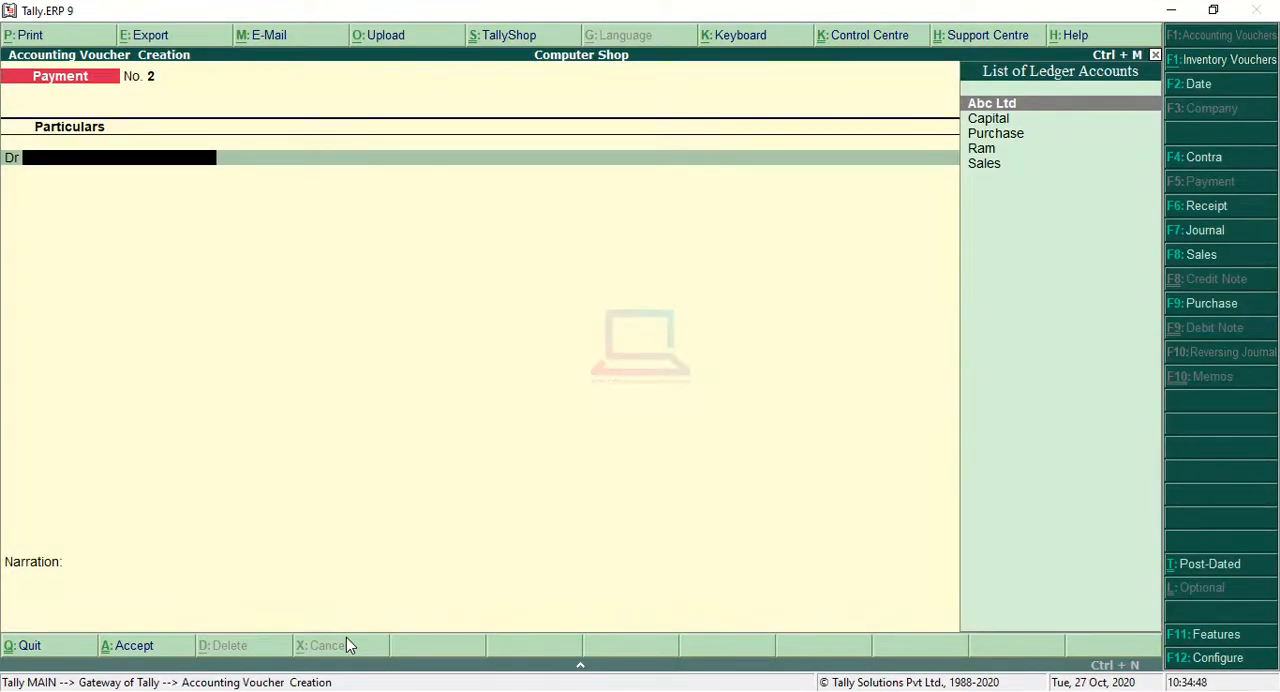
{"action": "key", "text": "Return"}
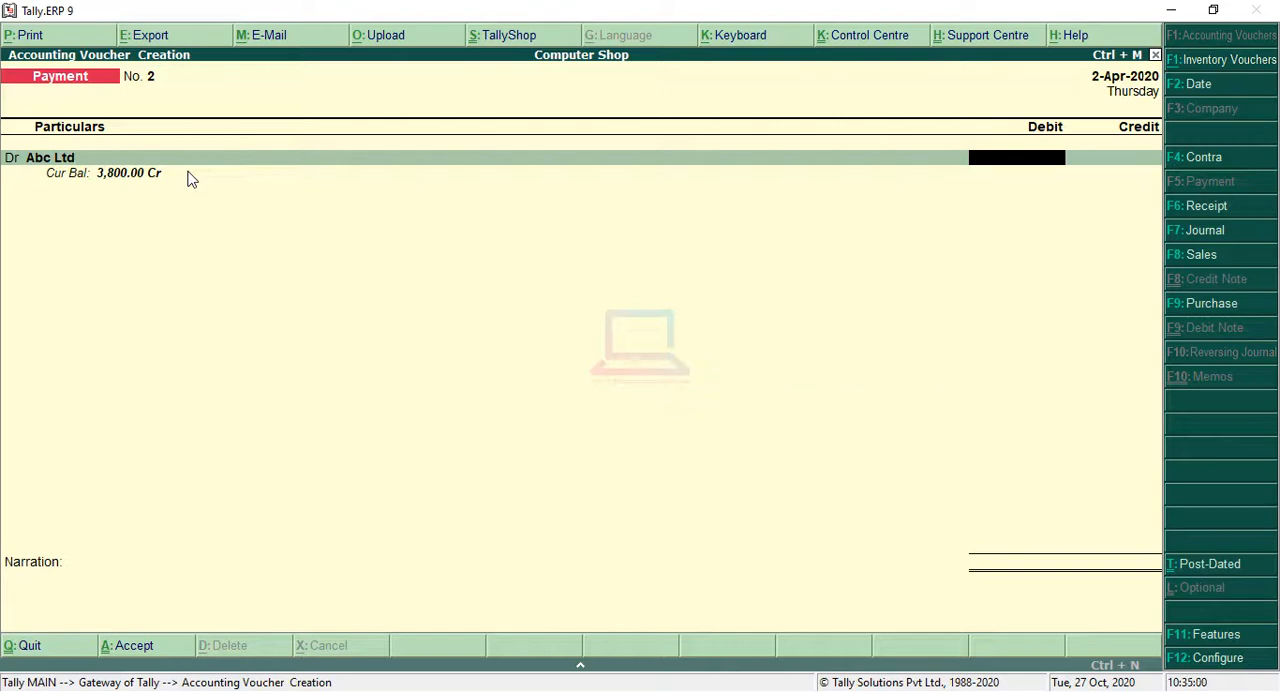
{"action": "type", "text": "800"}
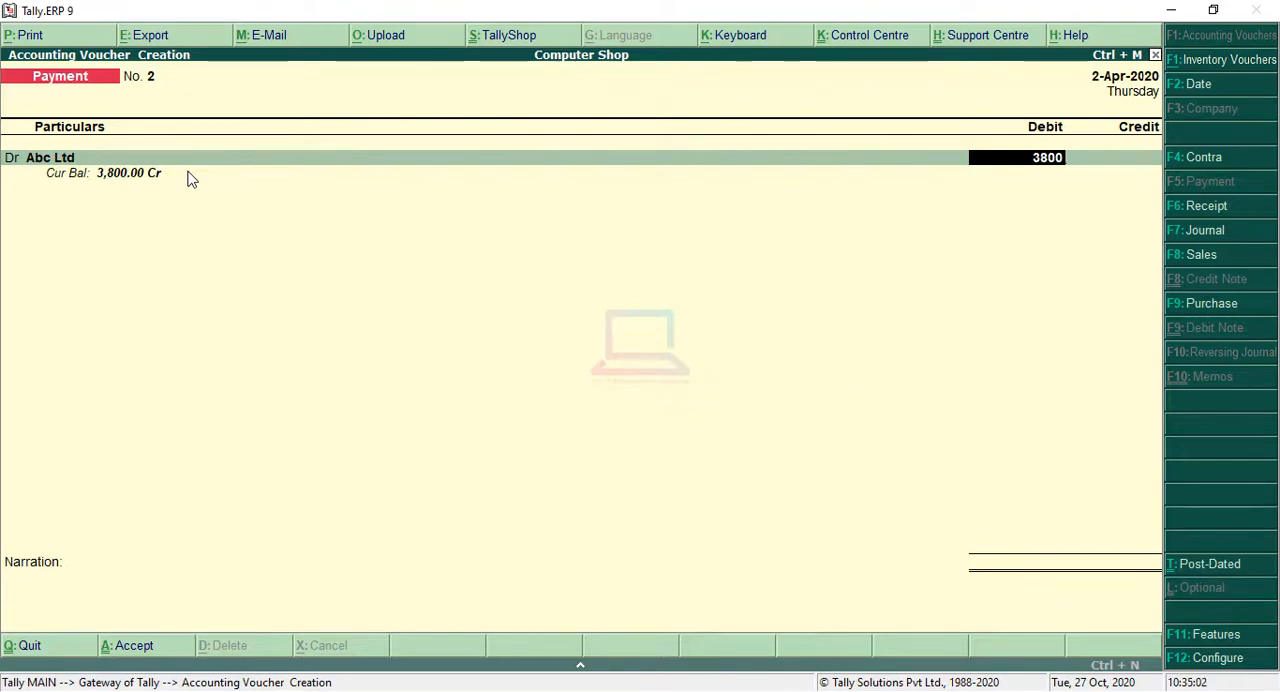
{"action": "key", "text": "Return"}
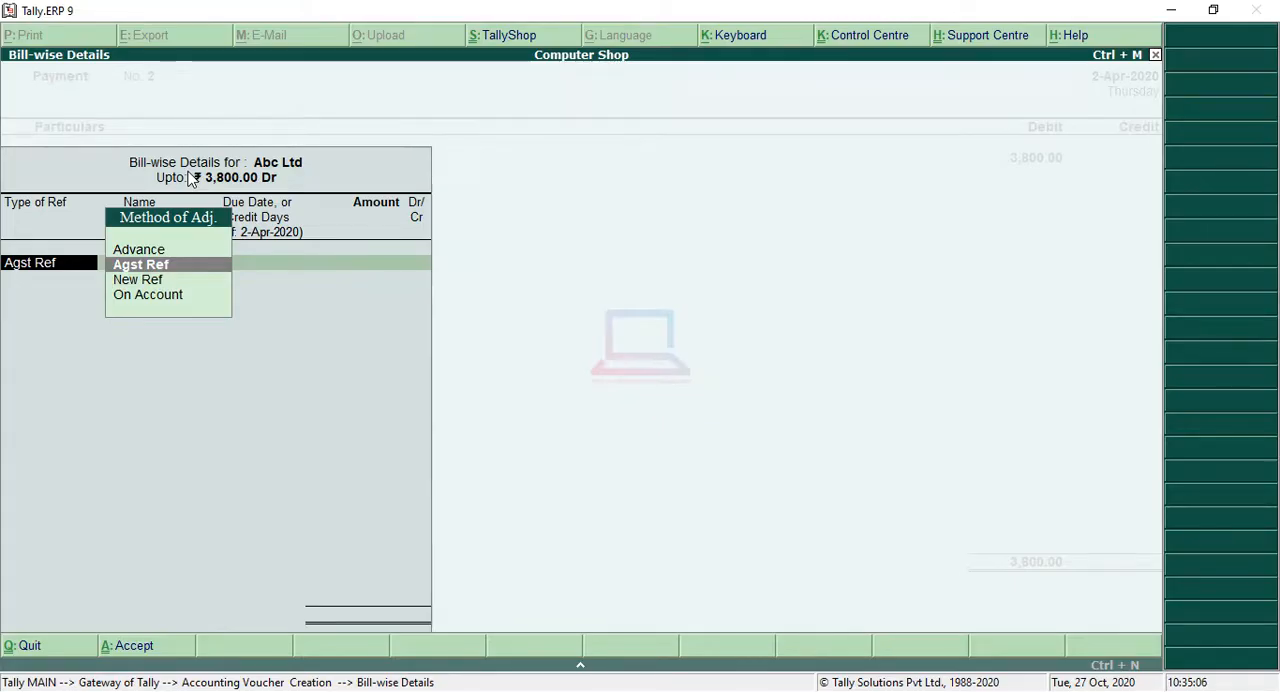
Step: Allocate the Abc Ltd payment against pending bills 236 for 300 and 258 for 3,500
{"action": "key", "text": "Return"}
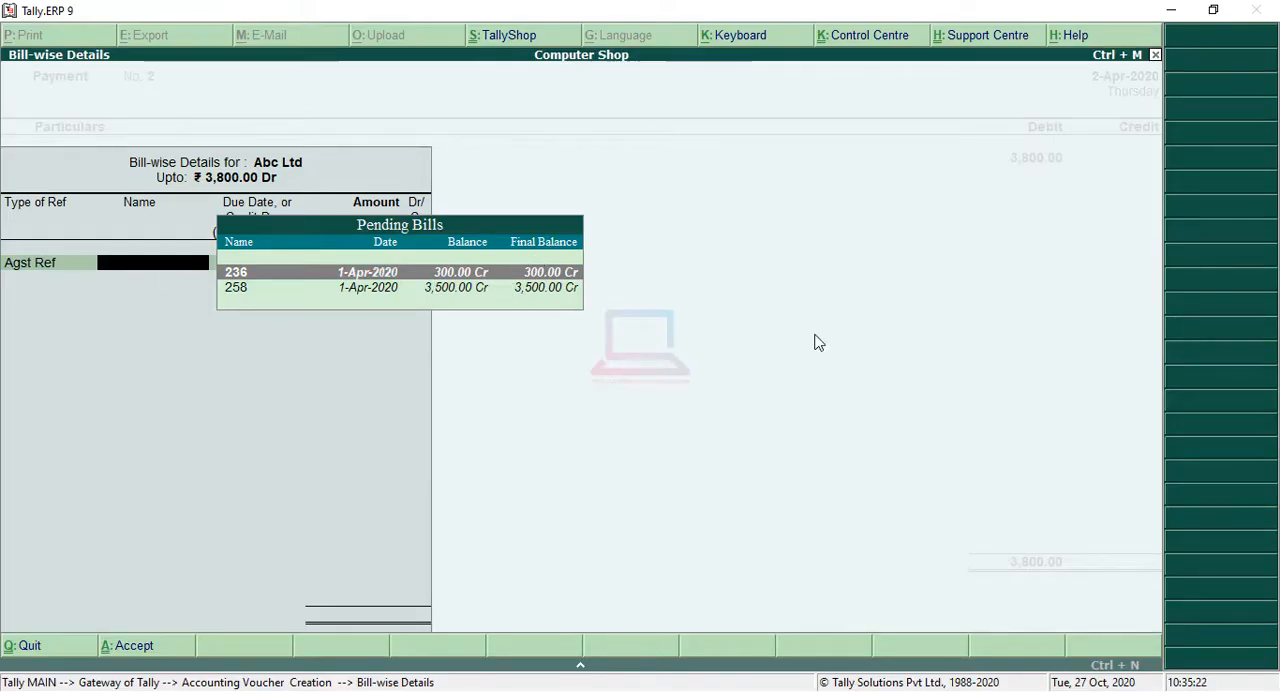
{"action": "key", "text": "Return"}
{"action": "key", "text": "Return"}
{"action": "key", "text": "Return"}
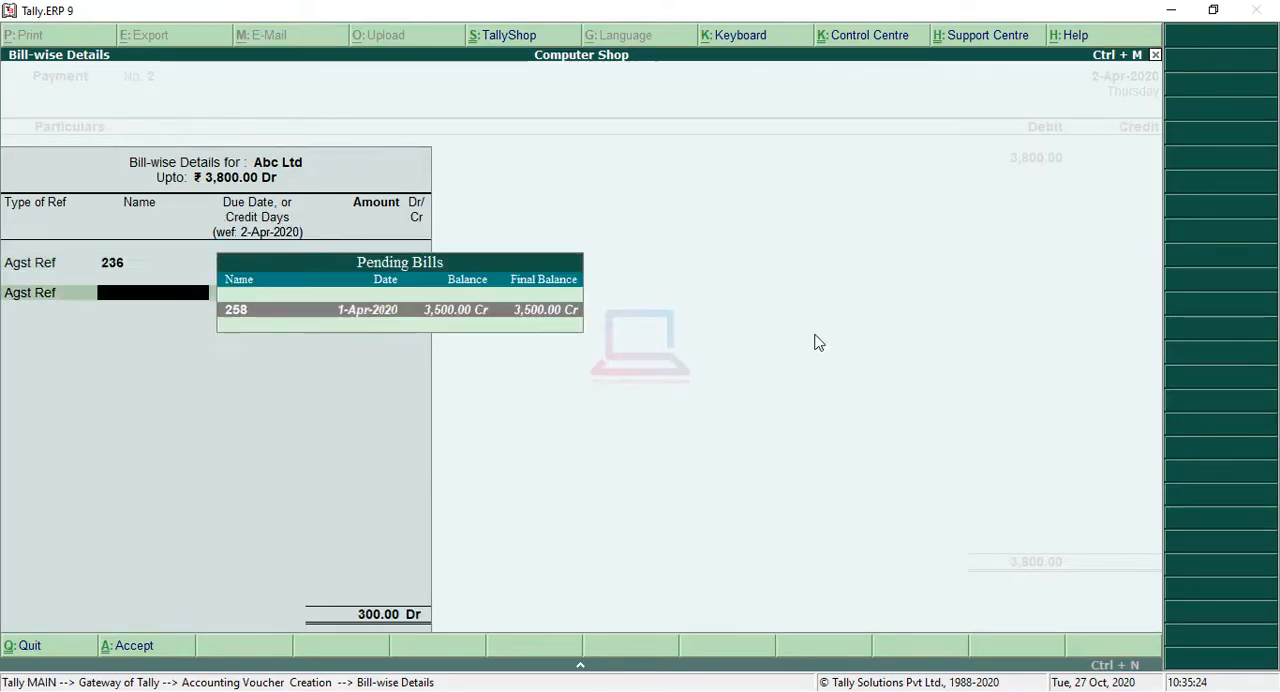
{"action": "key", "text": "Return"}
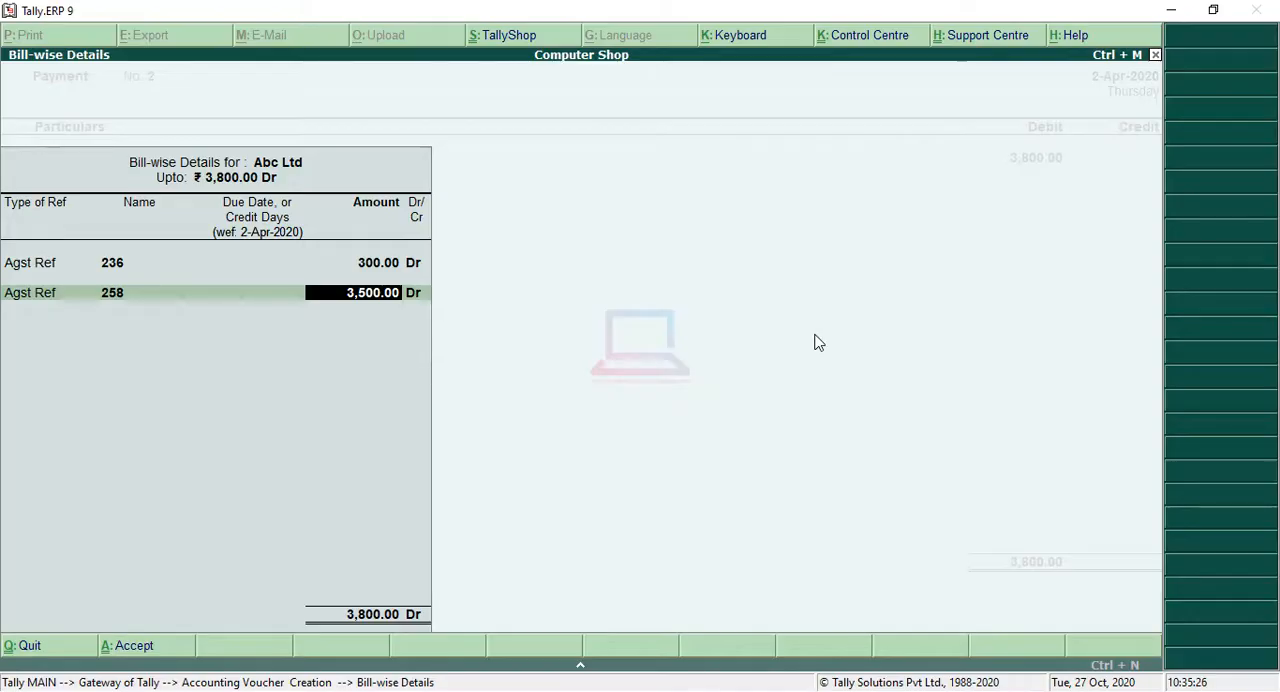
{"action": "key", "text": "Return"}
{"action": "key", "text": "Return"}
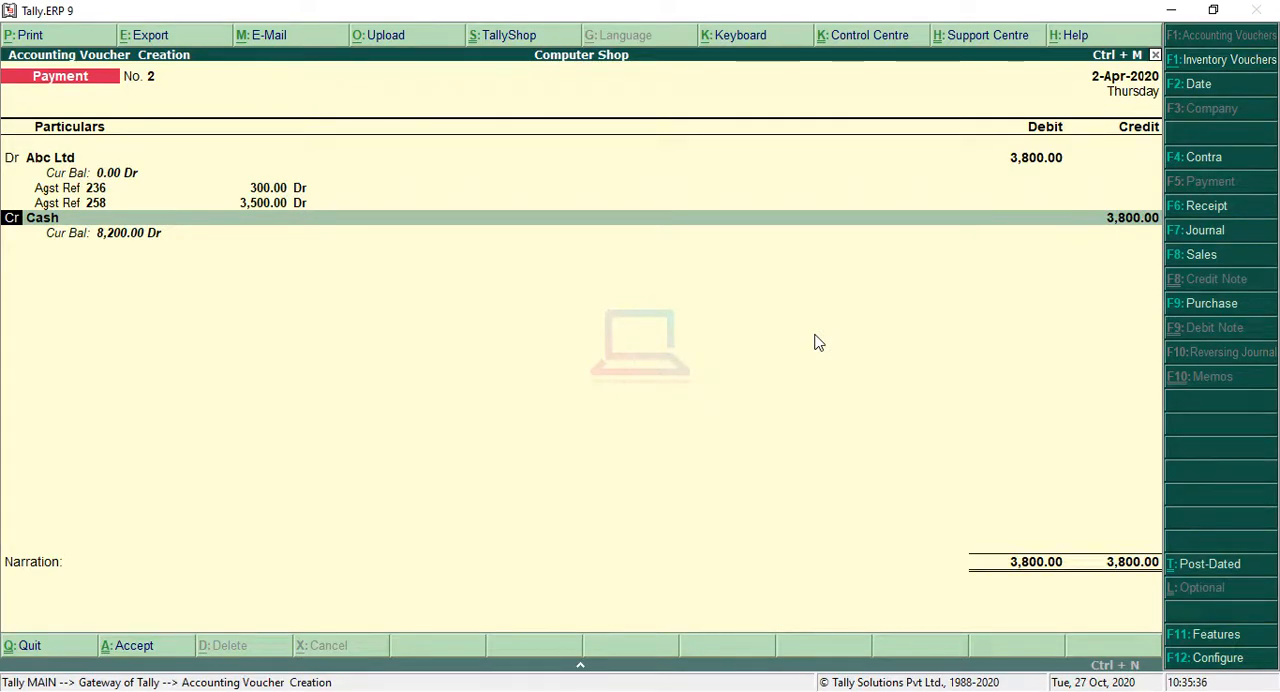
Step: Credit Cash with 3,800, leave the narration empty and save the payment voucher
{"action": "key", "text": "Return"}
{"action": "key", "text": "Return"}
{"action": "key", "text": "Return"}
{"action": "key", "text": "Return"}
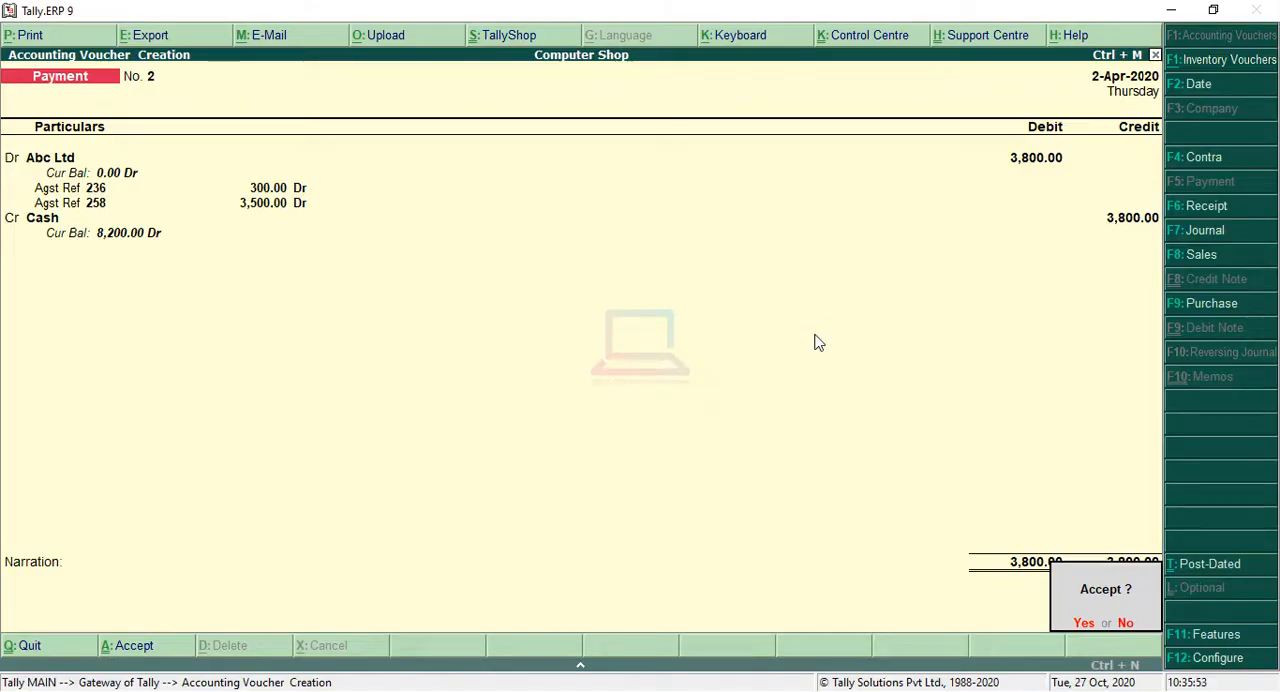
{"action": "key", "text": "Return"}
Step: Reopen the saved payment voucher, examine its enlarged print preview without printing, and return to the Gateway of Tally
{"action": "key", "text": "Page_Up"}
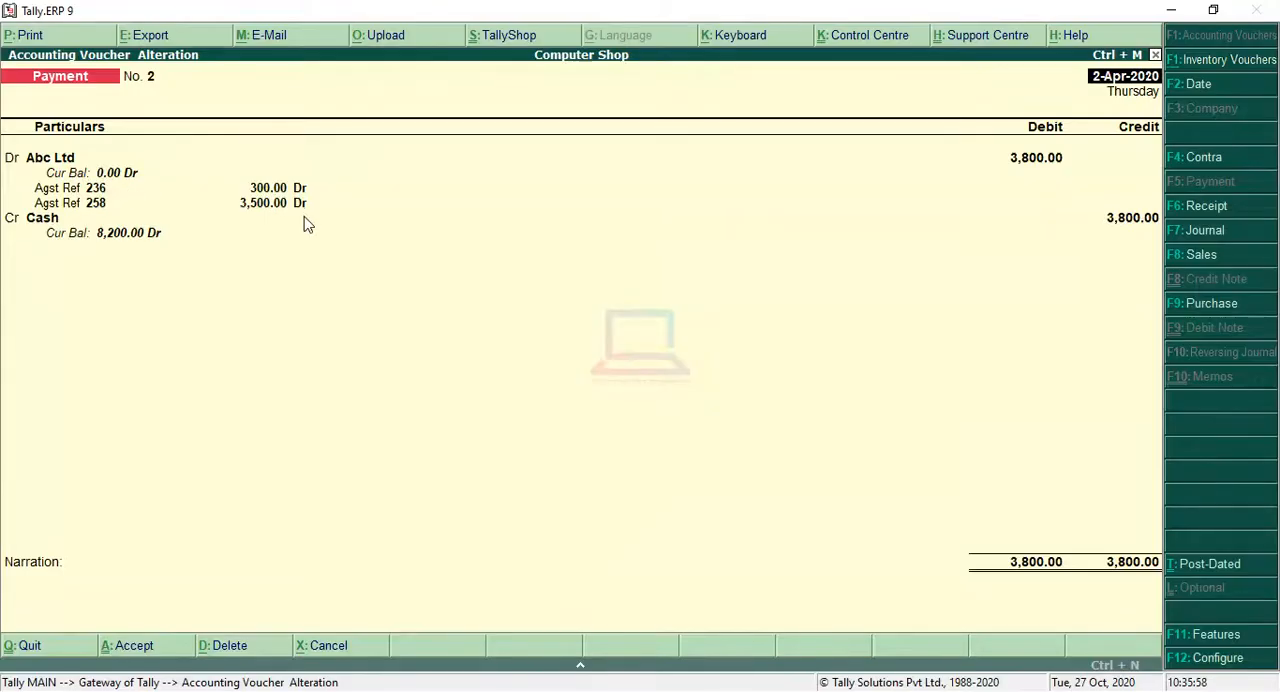
{"action": "key", "text": "alt+p"}
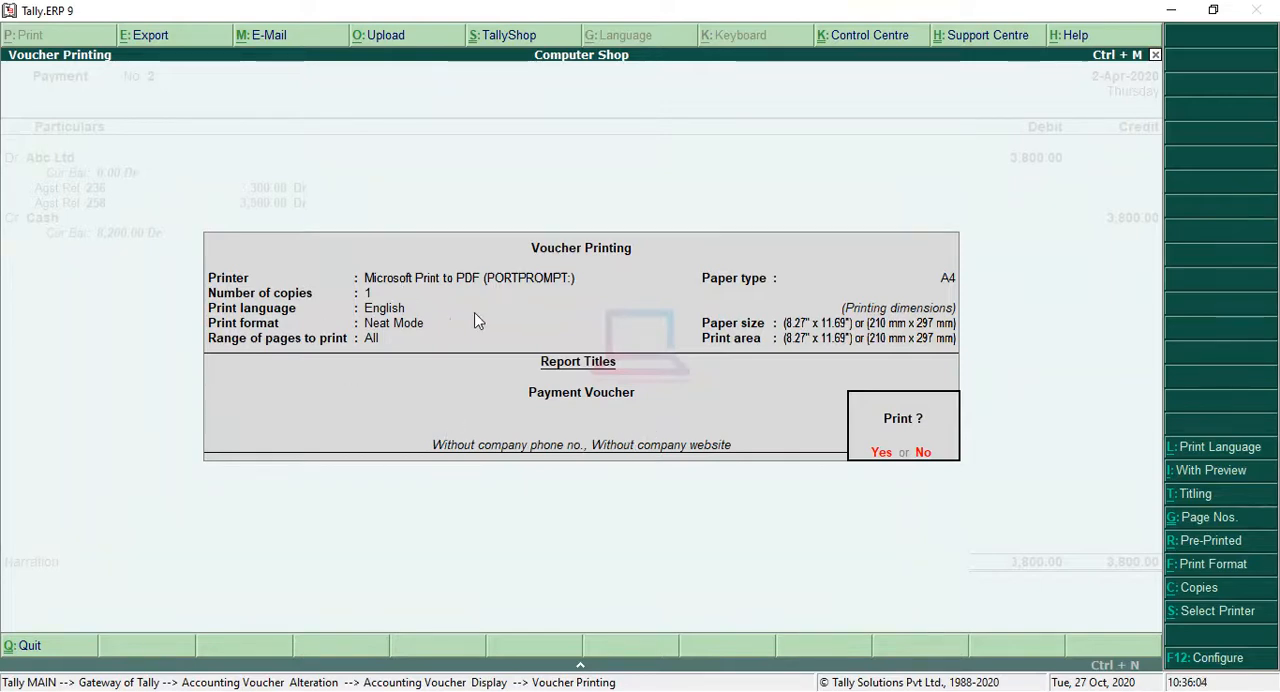
{"action": "left_click", "coordinate": [1212, 480]}
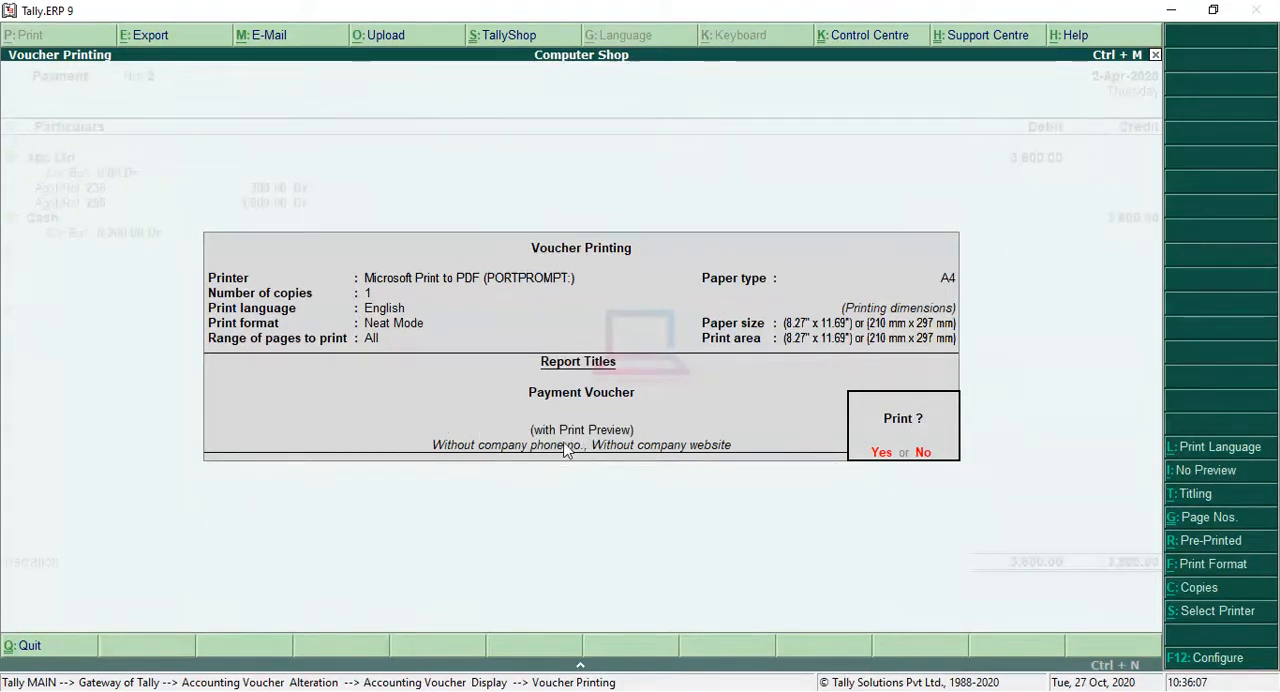
{"action": "left_click", "coordinate": [884, 453]}
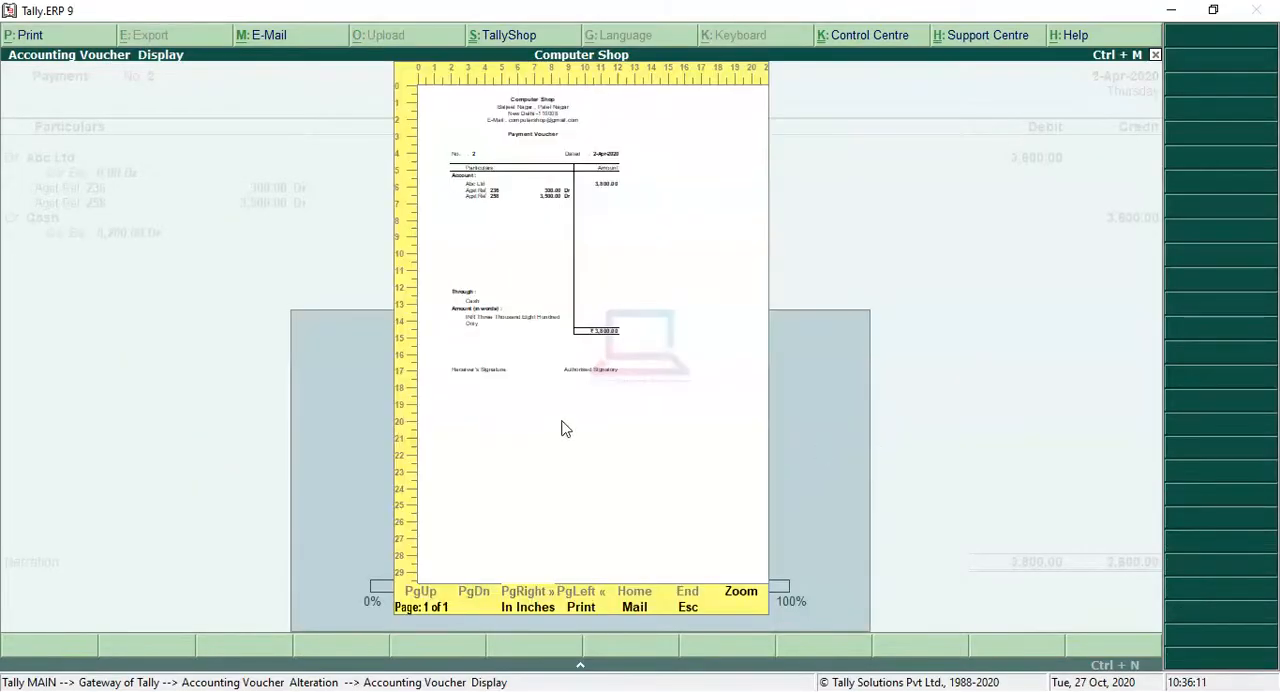
{"action": "left_click", "coordinate": [505, 237]}
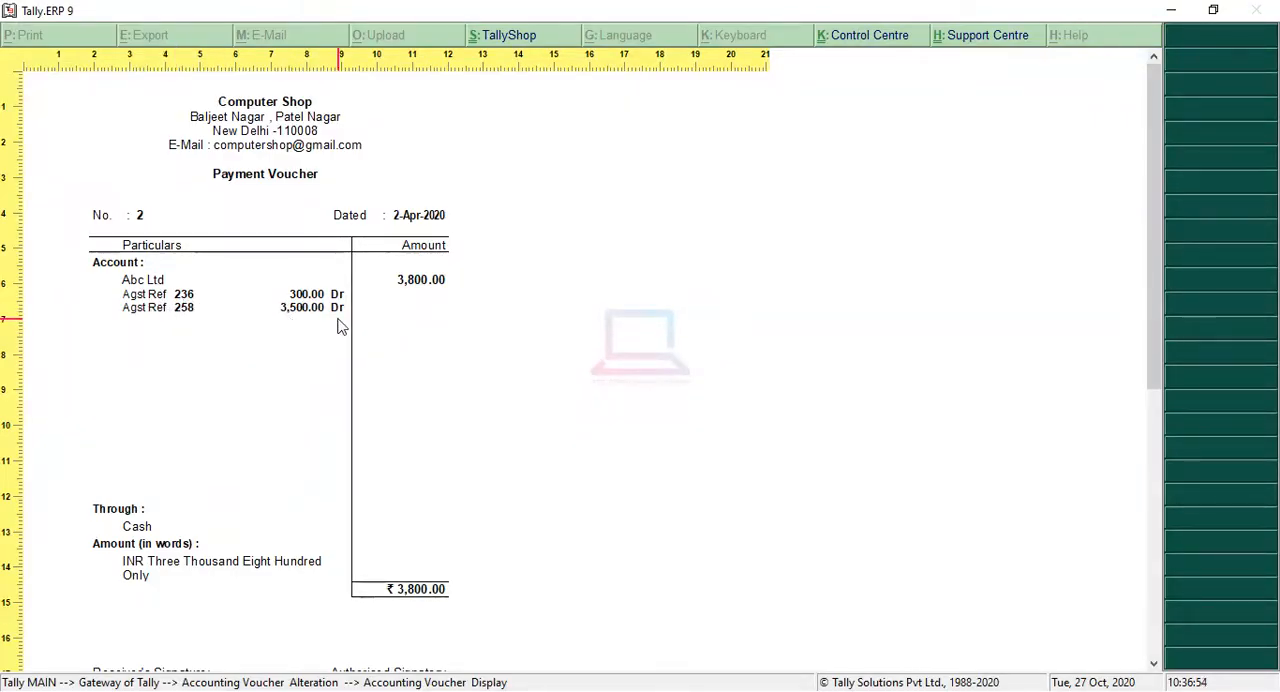
{"action": "scroll", "coordinate": [300, 390], "scroll_direction": "down", "scroll_amount": 1}
{"action": "scroll", "coordinate": [288, 394], "scroll_direction": "up", "scroll_amount": 1}
{"action": "key", "text": "Escape"}
{"action": "key", "text": "Escape"}
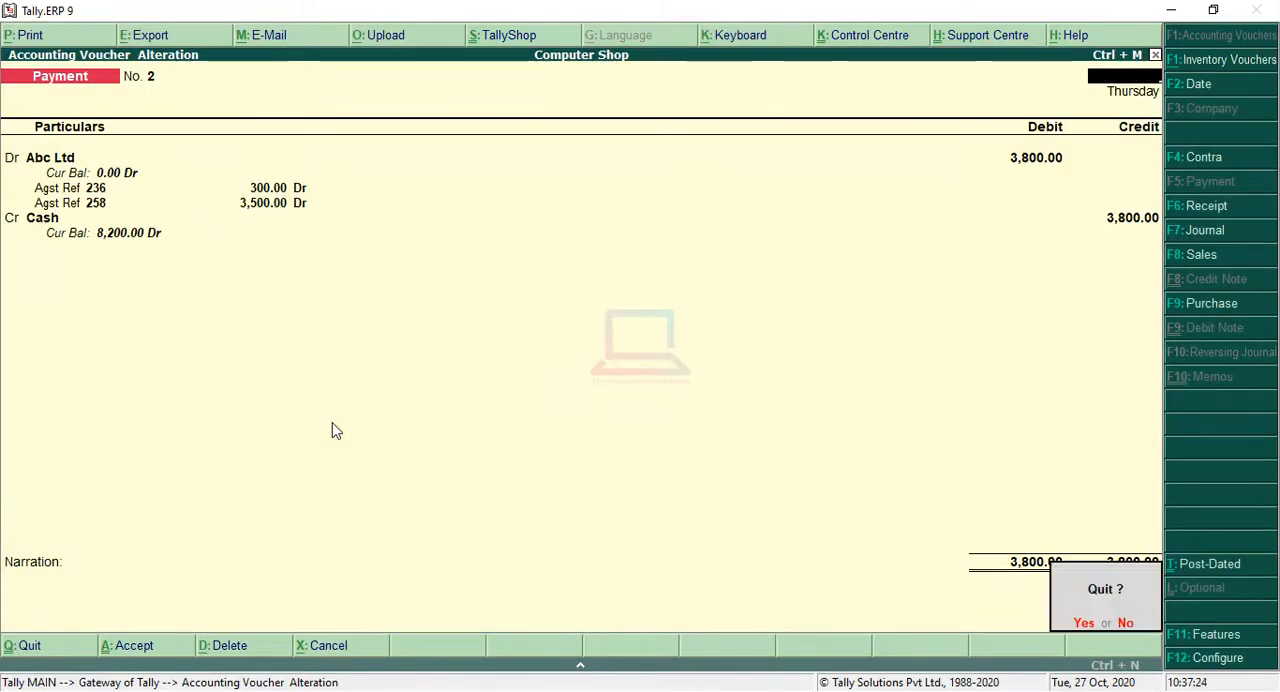
{"action": "key", "text": "y"}
{"action": "key", "text": "Escape"}
{"action": "key", "text": "y"}
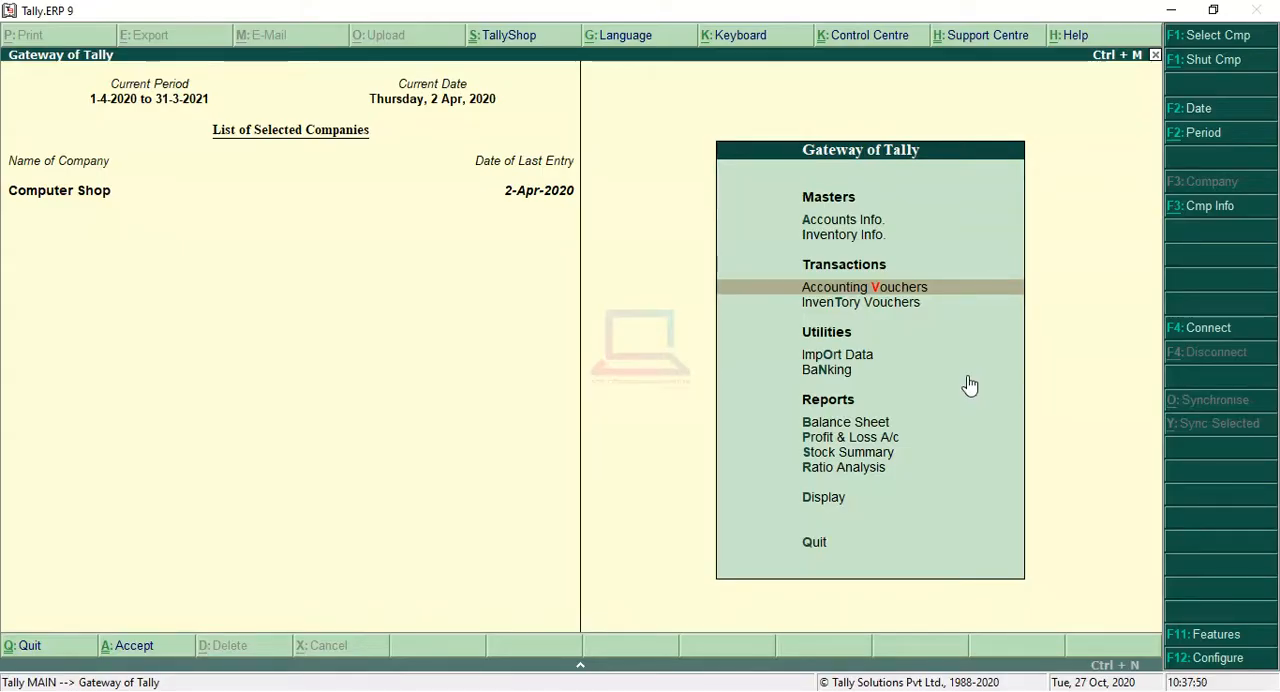
Step: Look up the closing balances of Cash and Bank A/c by querying "cash" and "bank" in the calculator, and close it
{"action": "key", "text": "ctrl+n"}
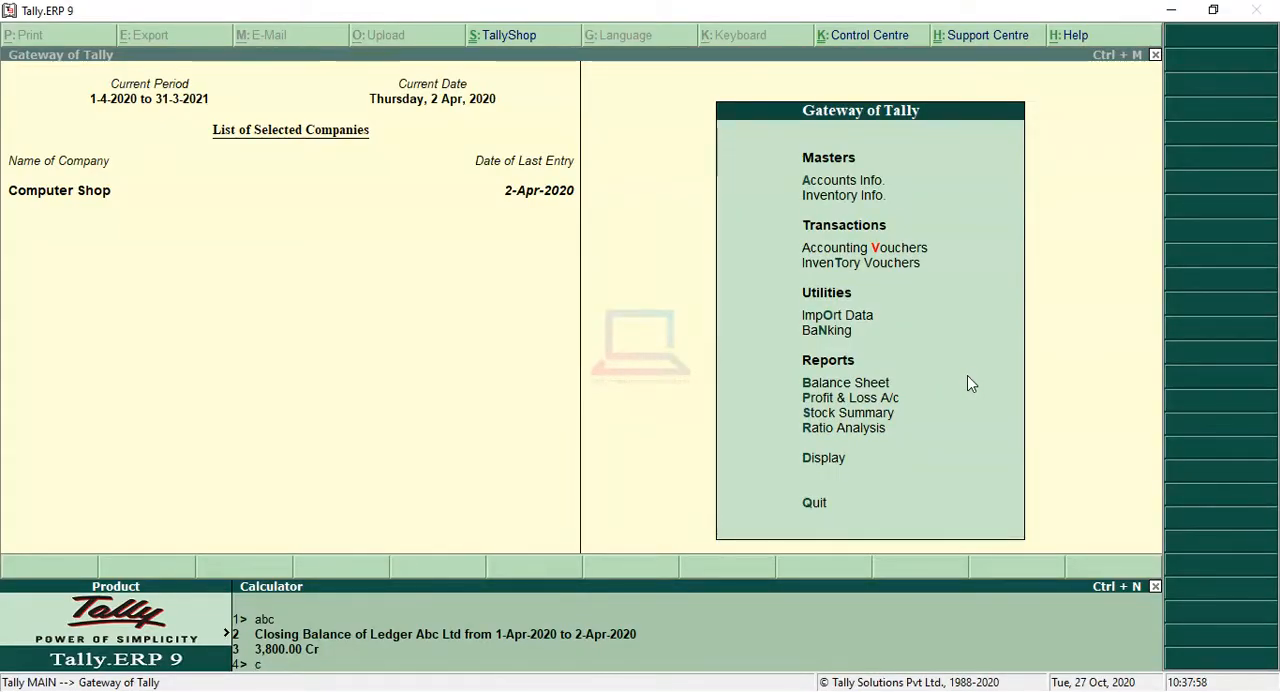
{"action": "type", "text": "h"}
{"action": "key", "text": "Return"}
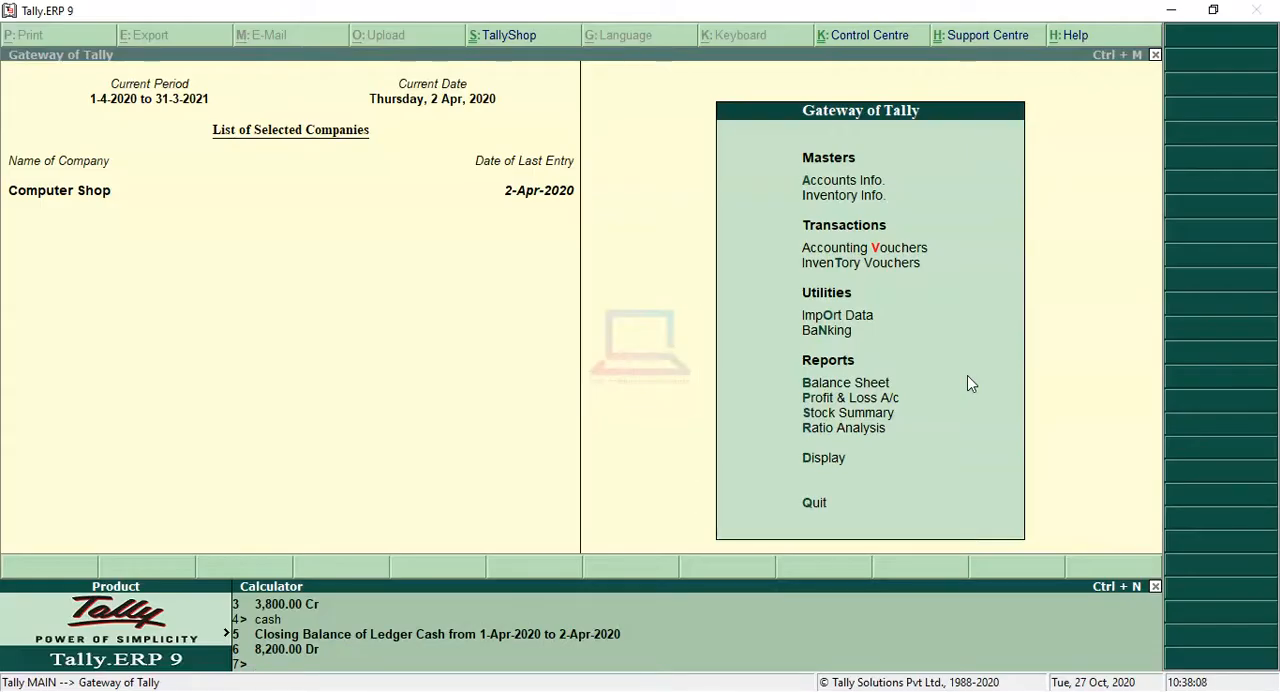
{"action": "type", "text": "bank"}
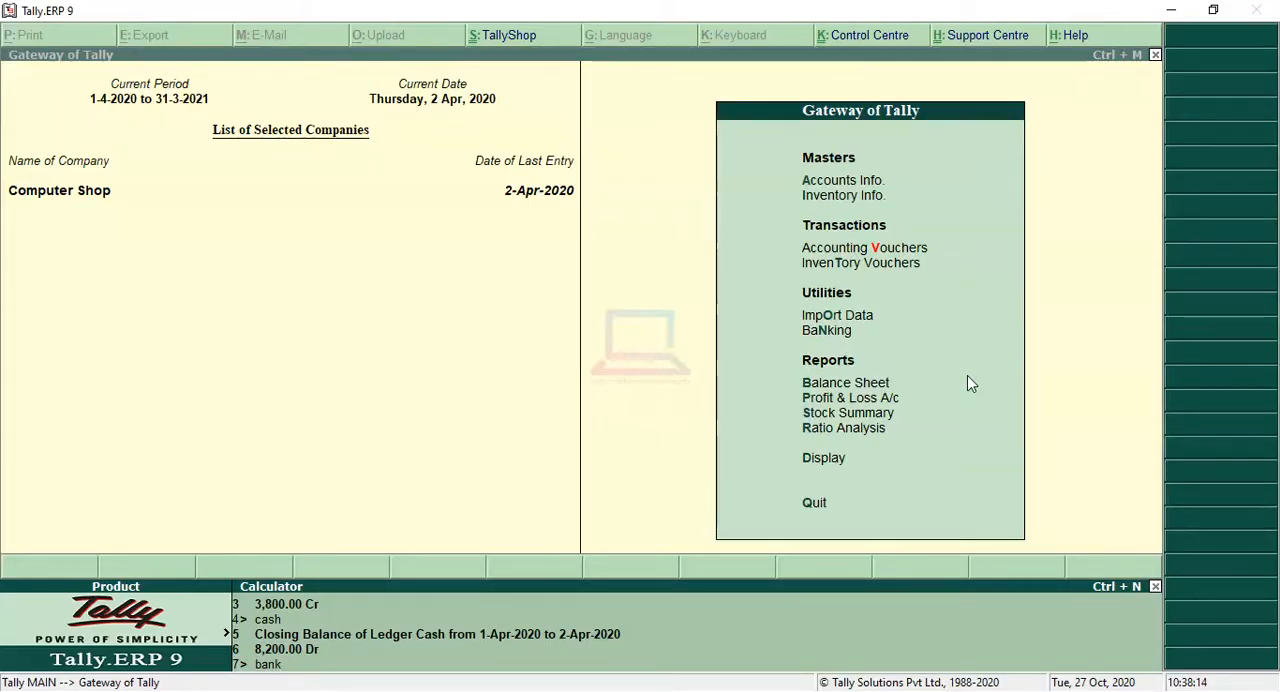
{"action": "key", "text": "Return"}
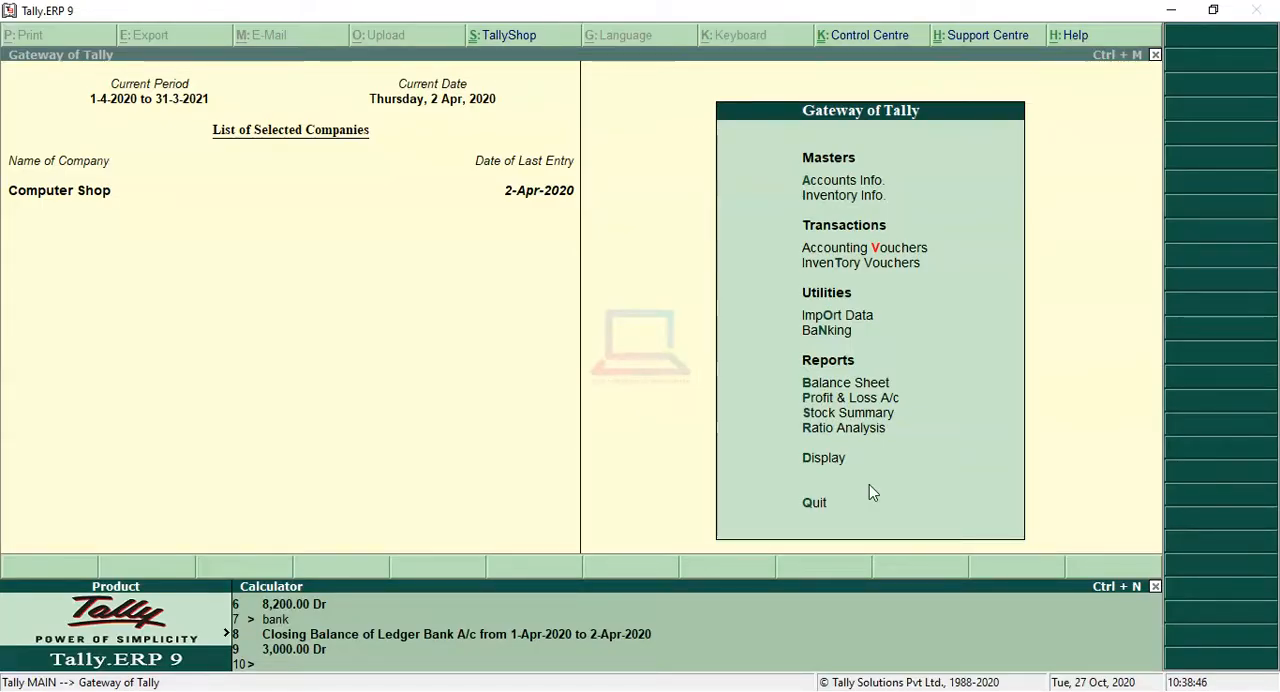
{"action": "key", "text": "ctrl+n"}
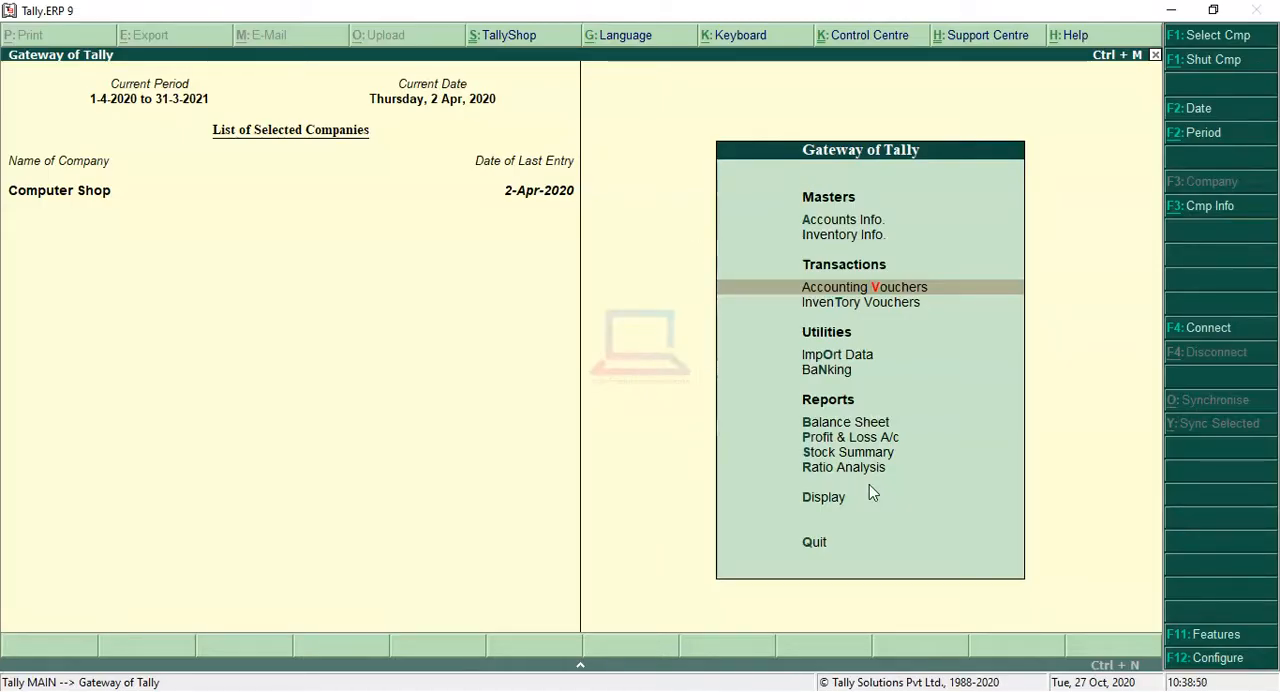
Step: Open the Profit & Loss A/c report and set its period from 1-Apr-2020 to 1-May-2020
{"action": "key", "text": "Down"}
{"action": "key", "text": "Down"}
{"action": "key", "text": "Down"}
{"action": "key", "text": "Down"}
{"action": "key", "text": "Down"}
{"action": "key", "text": "Up"}
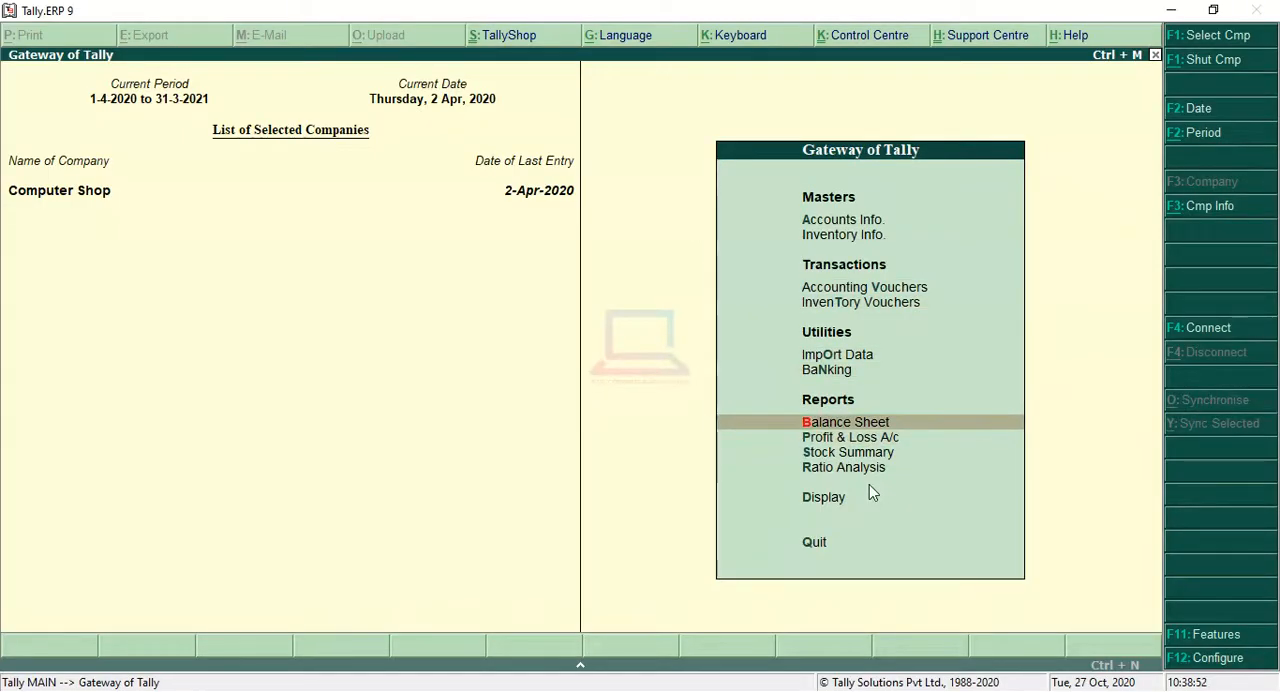
{"action": "key", "text": "Down"}
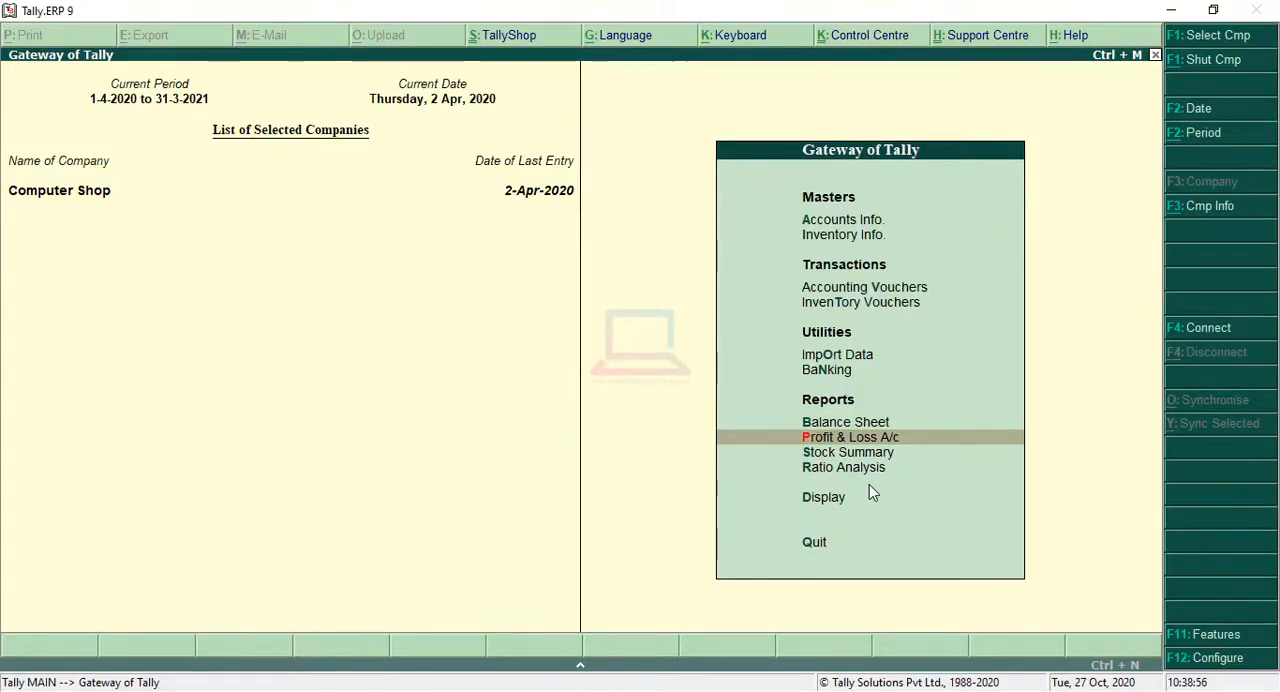
{"action": "key", "text": "Return"}
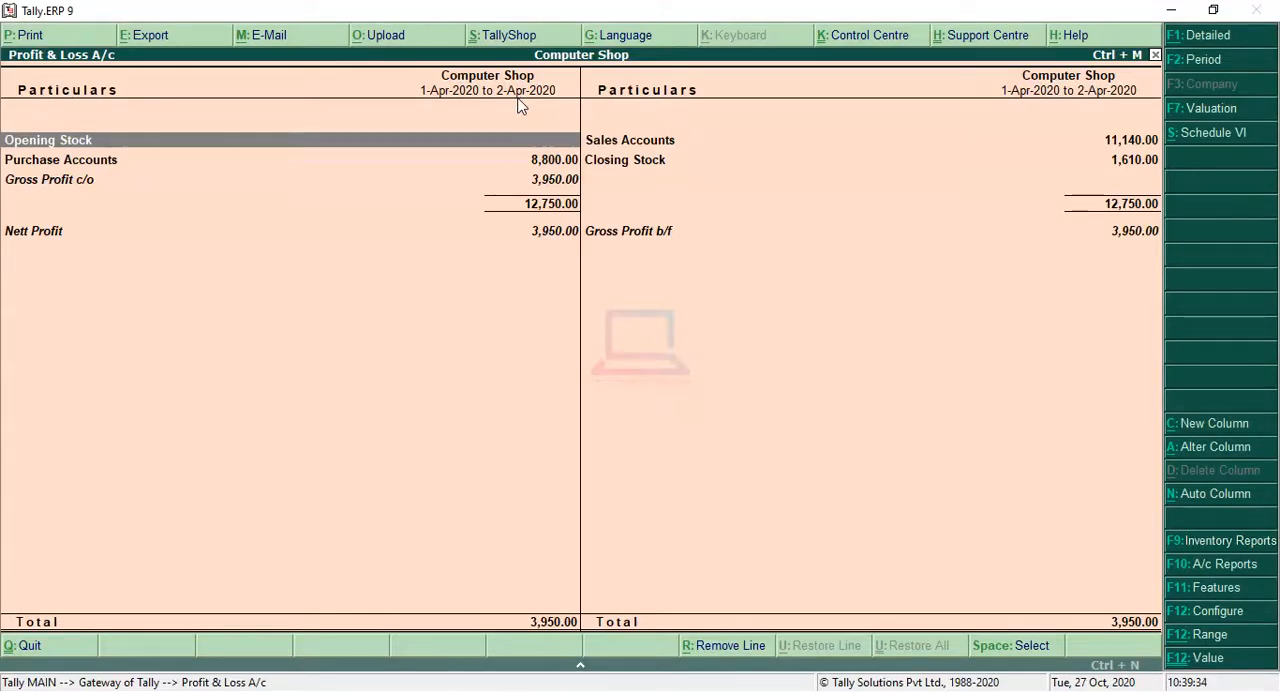
{"action": "key", "text": "F2"}
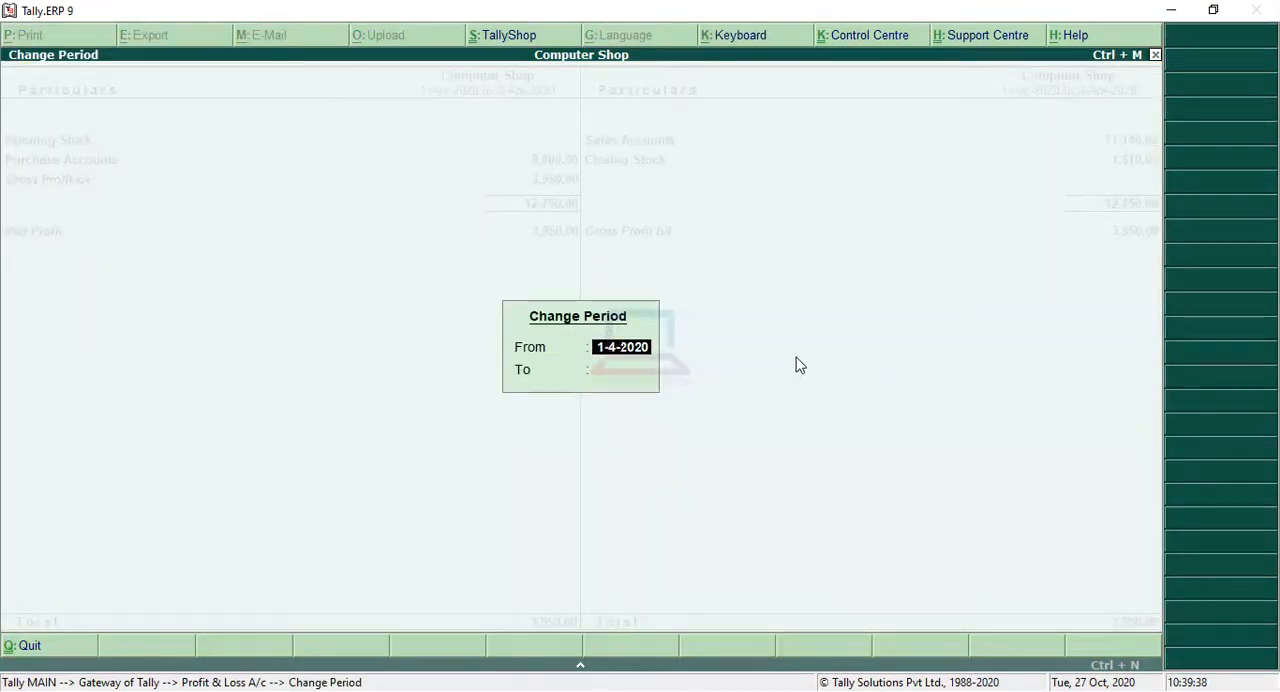
{"action": "key", "text": "Return"}
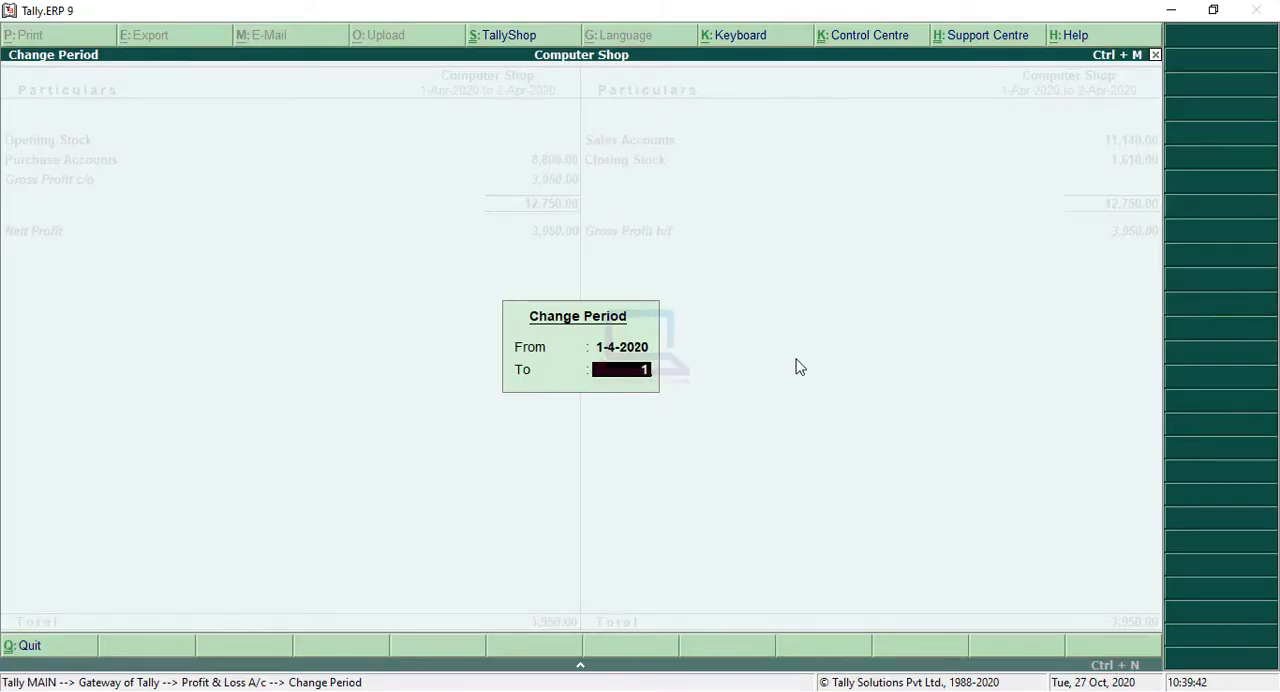
{"action": "key", "text": "Return"}
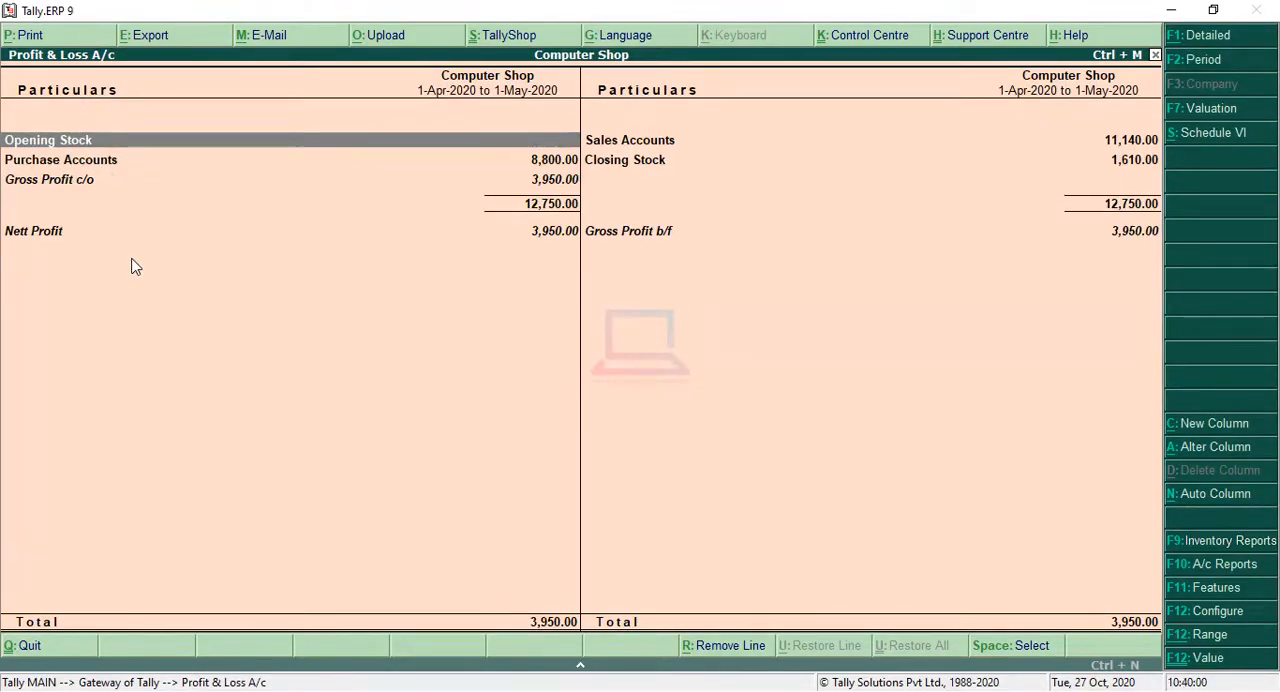
Step: Show the Profit & Loss A/c in detail, inspect the Computer line under Closing Stock, and return to the Gateway of Tally
{"action": "key", "text": "alt+F1"}
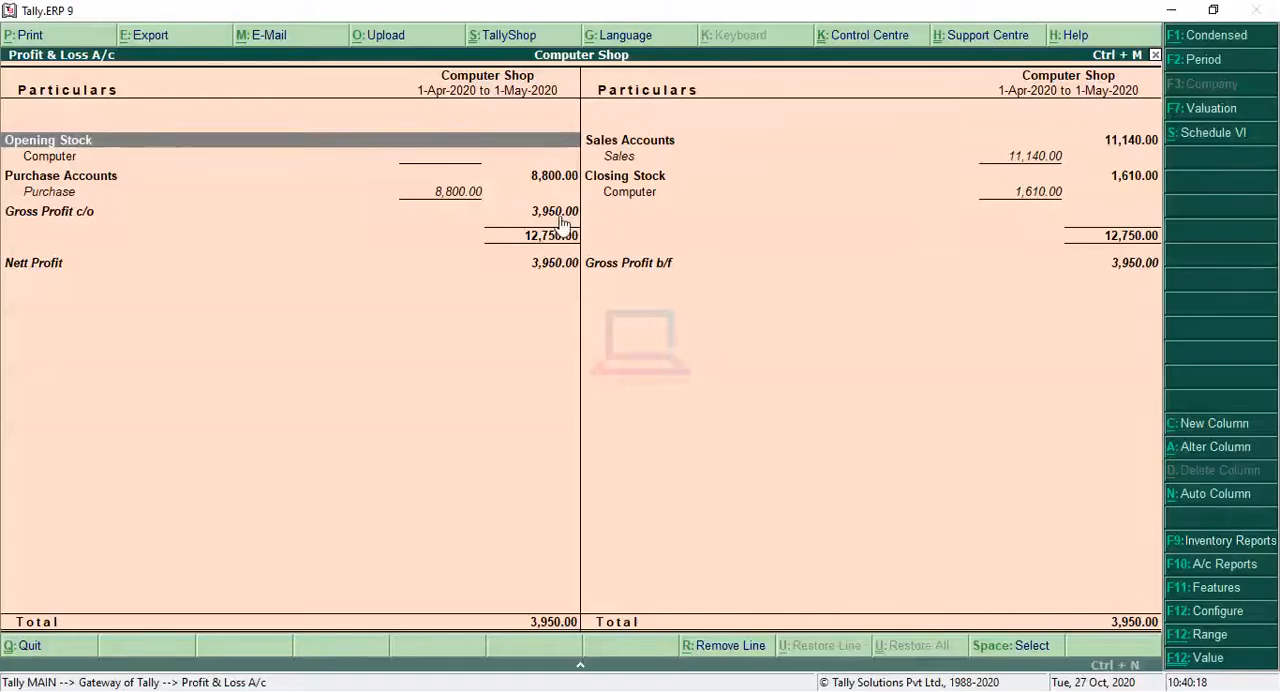
{"action": "left_click", "coordinate": [628, 200]}
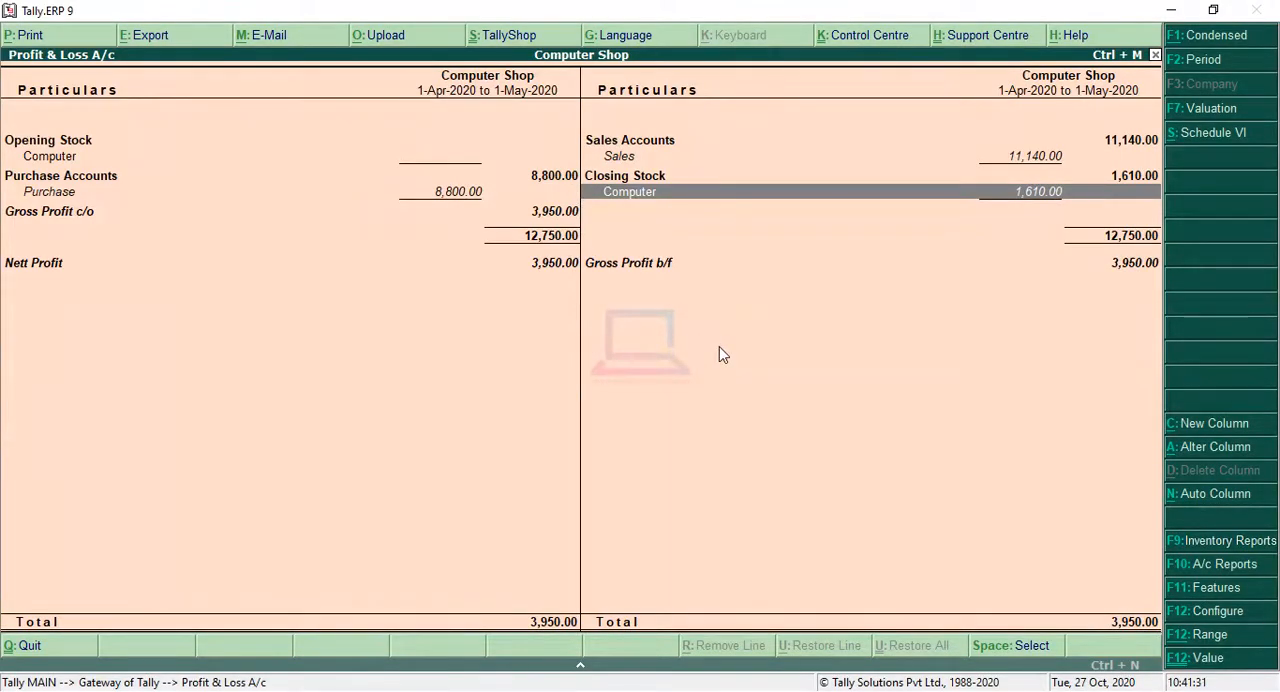
{"action": "key", "text": "Escape"}
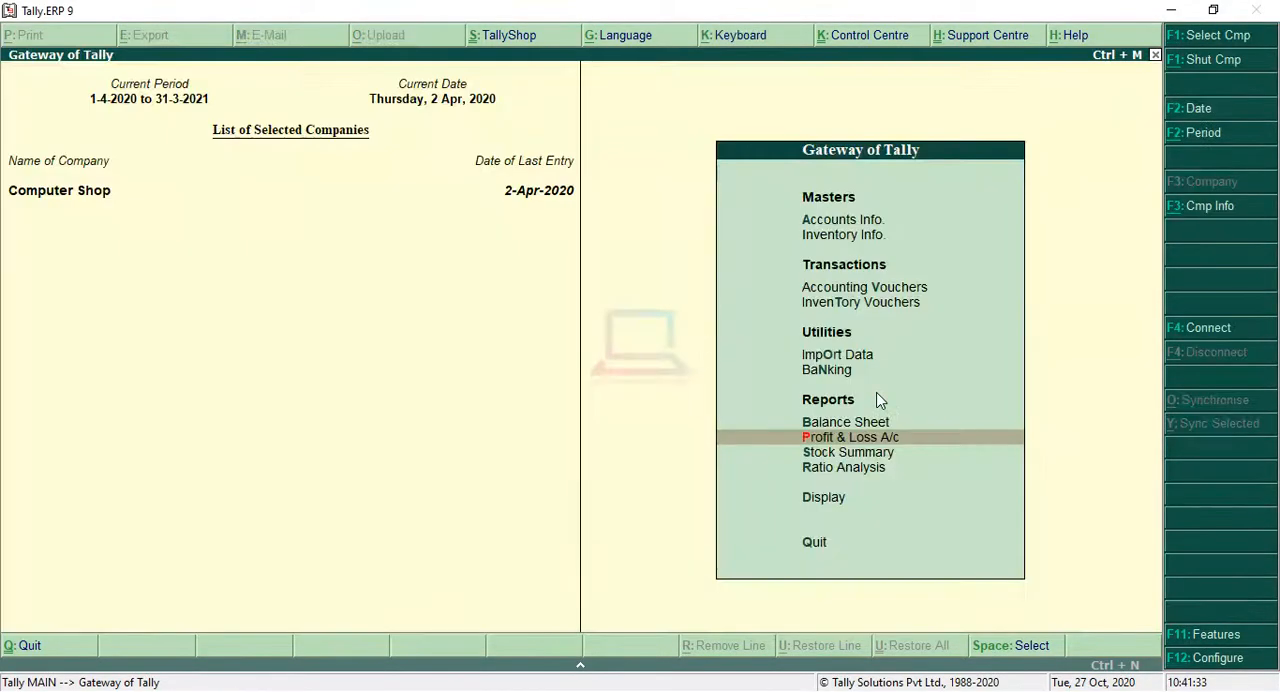
Step: Open the Balance Sheet, drill down into its Profit & Loss A/c line to review it, and return to the Balance Sheet
{"action": "left_click", "coordinate": [784, 423]}
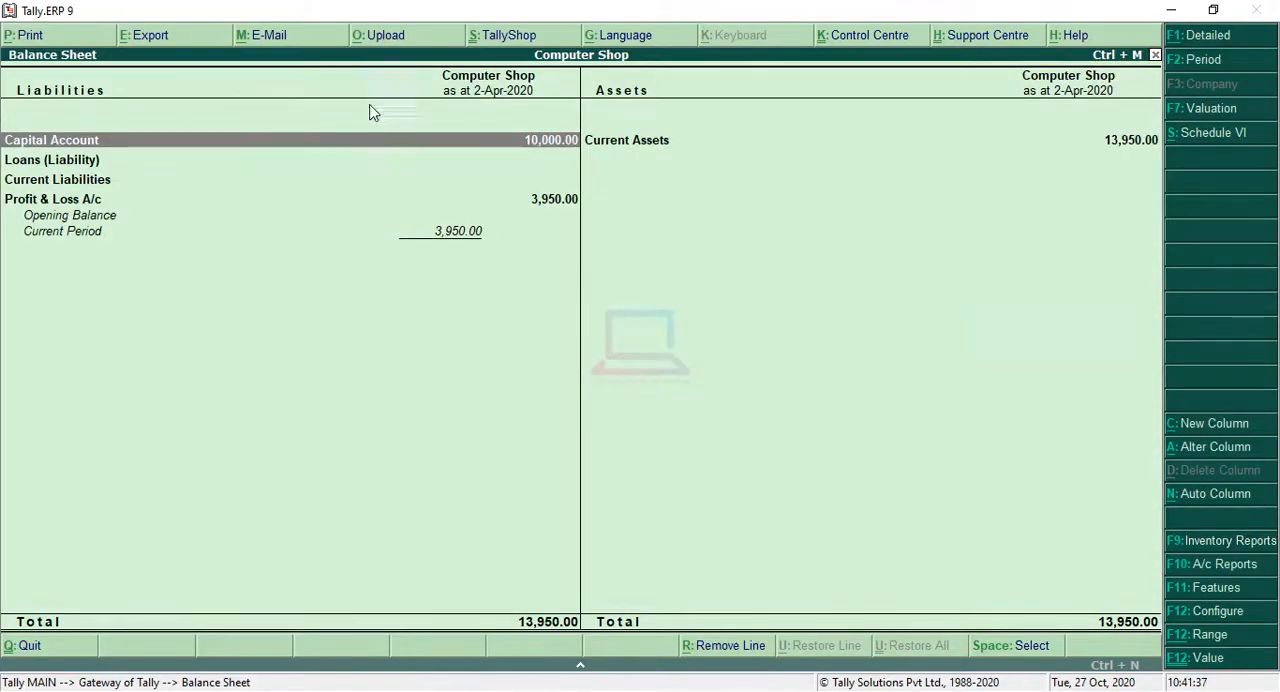
{"action": "key", "text": "Escape"}
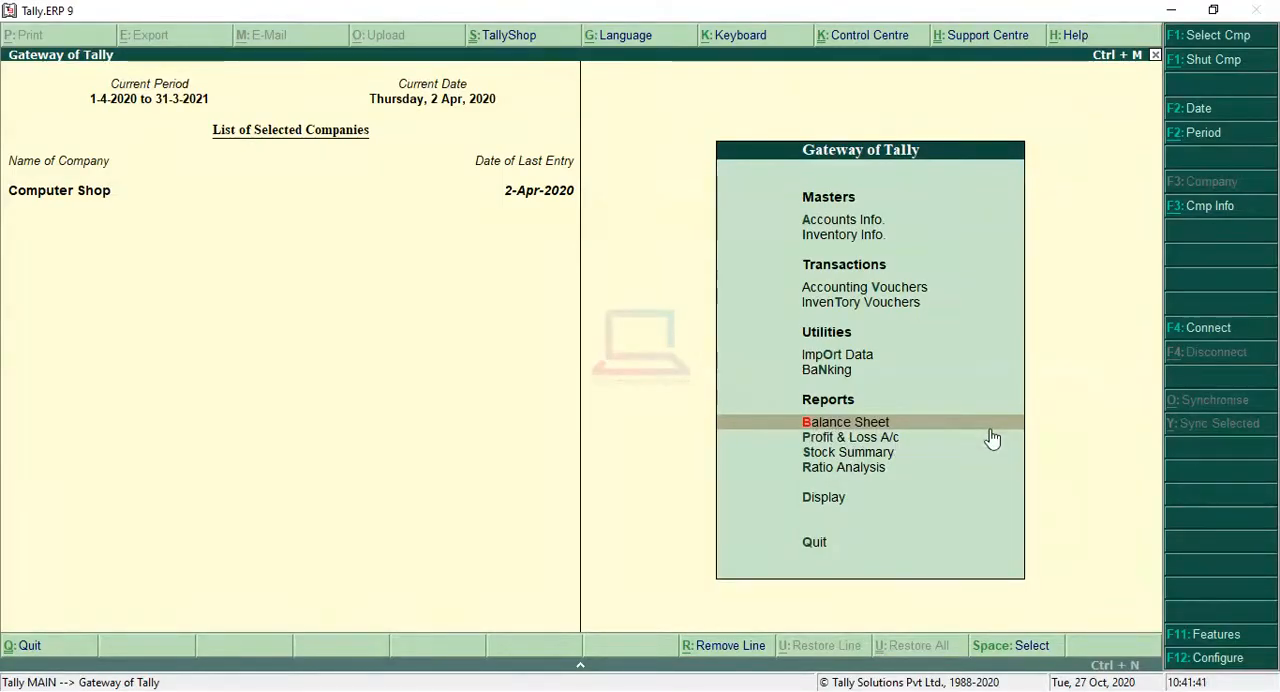
{"action": "key", "text": "Return"}
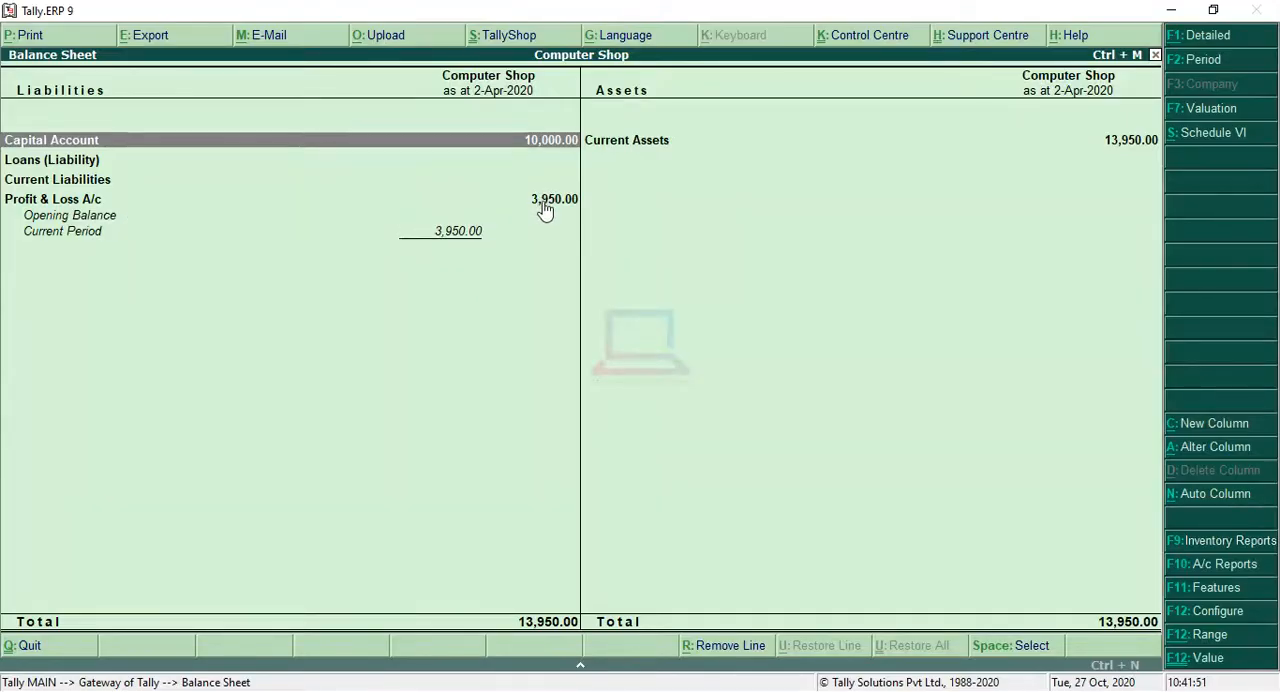
{"action": "left_click", "coordinate": [50, 206]}
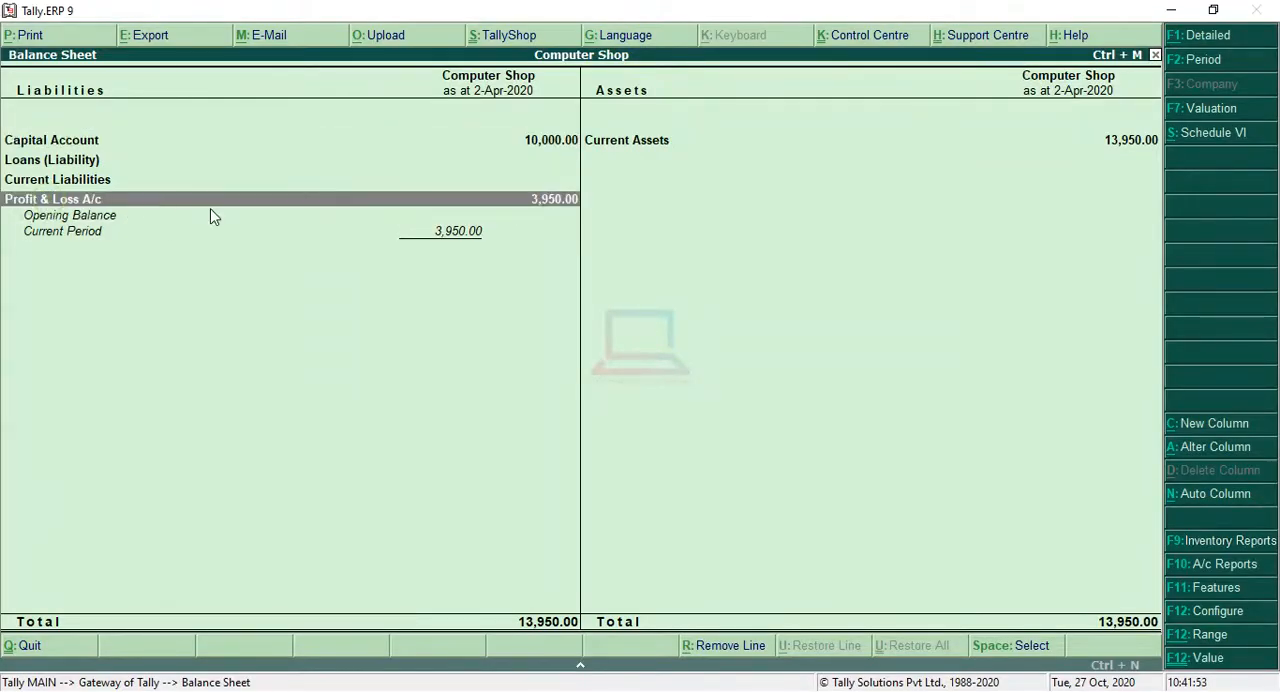
{"action": "left_click", "coordinate": [579, 214]}
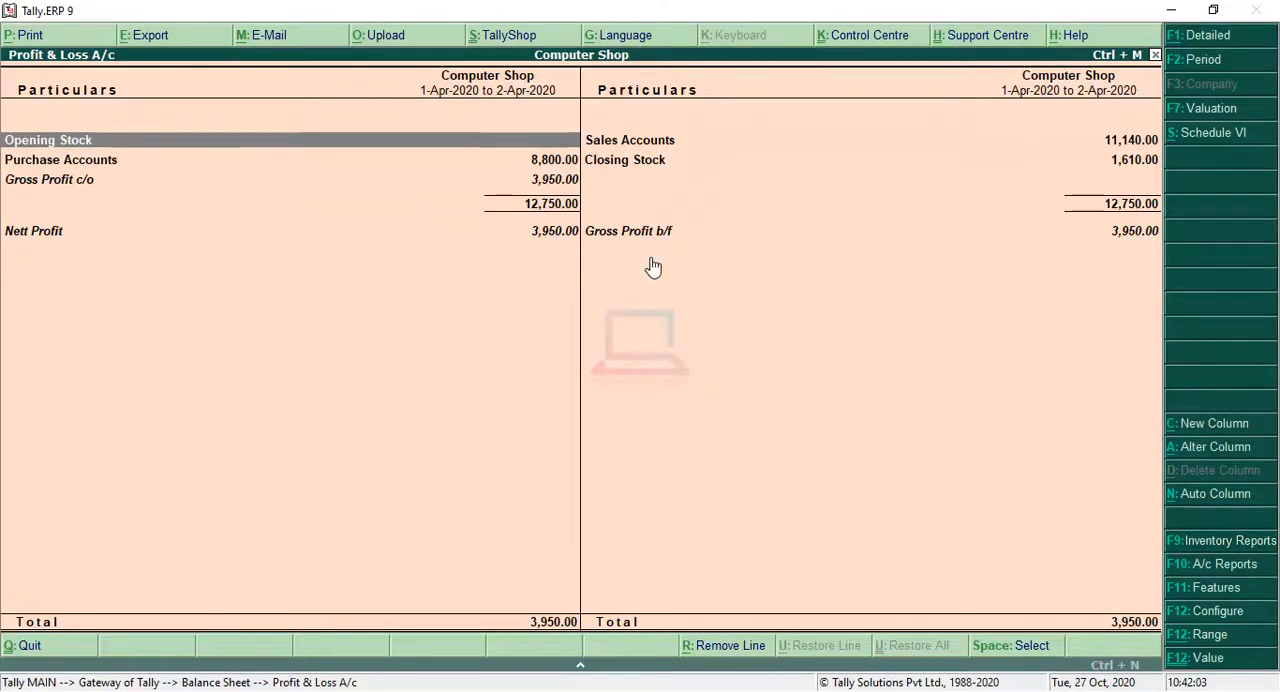
{"action": "key", "text": "Escape"}
Step: Open the Current Assets group summary from the Balance Sheet and select Sundry Debtors
{"action": "key", "text": "Up"}
{"action": "key", "text": "Up"}
{"action": "key", "text": "Up"}
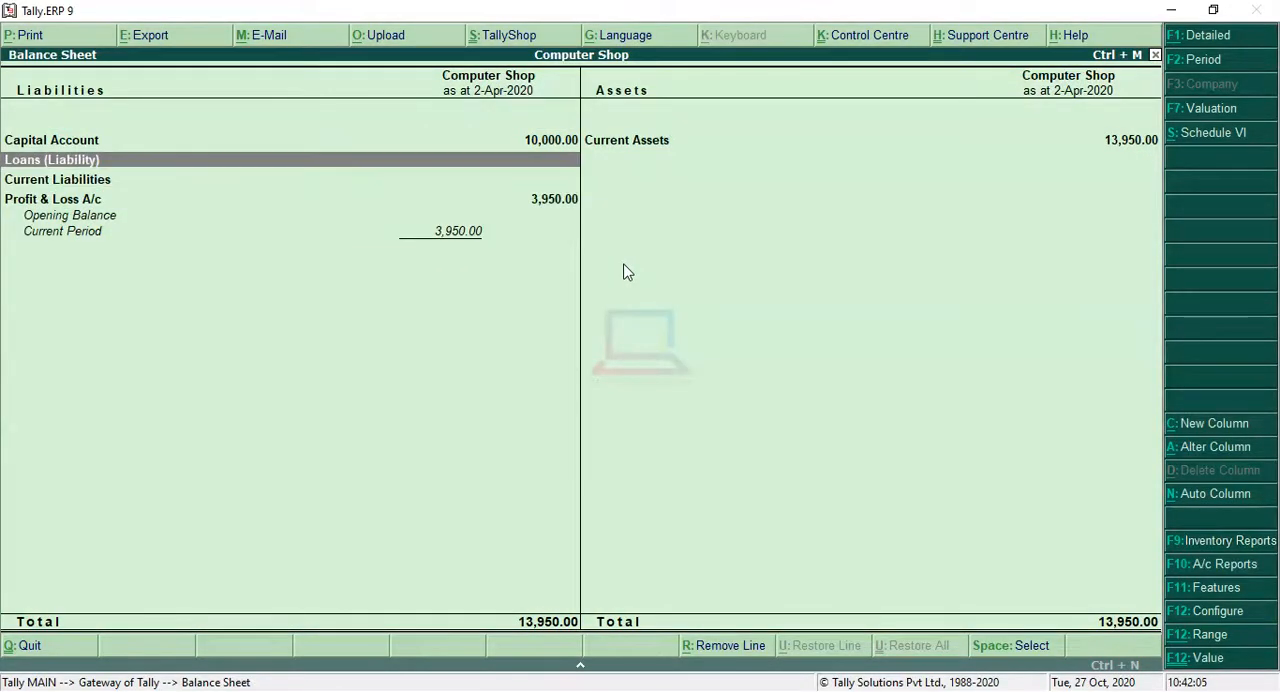
{"action": "key", "text": "Right"}
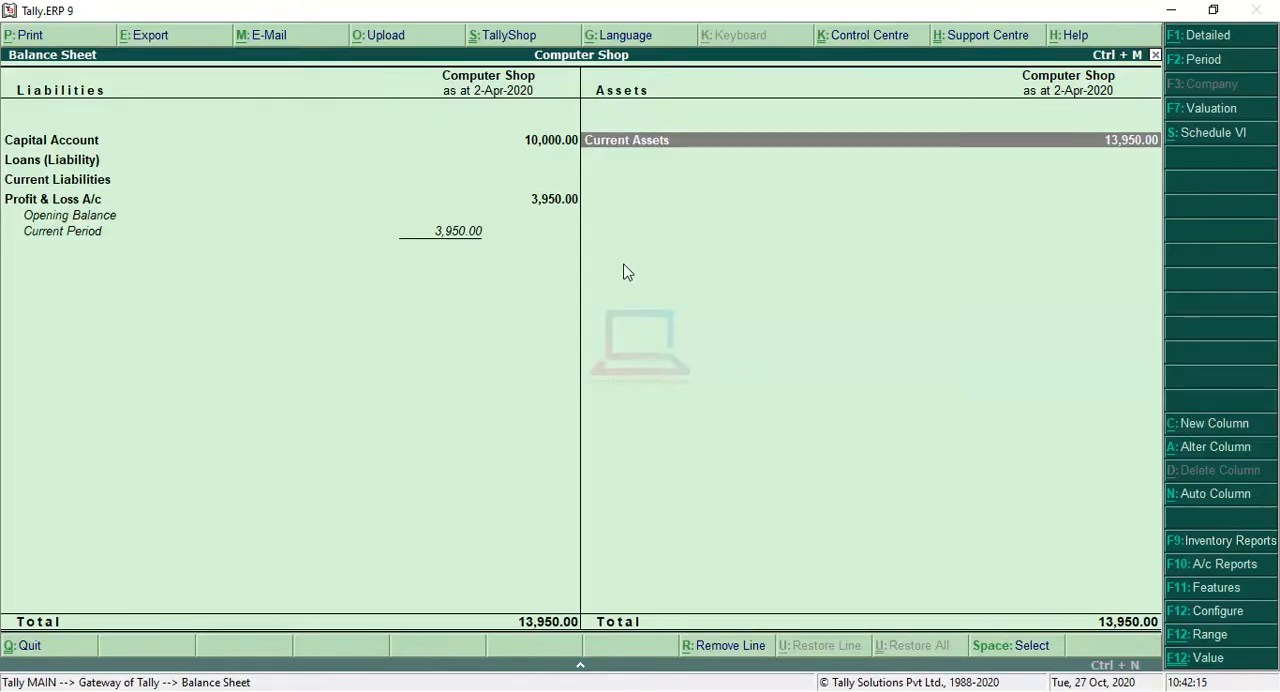
{"action": "key", "text": "Return"}
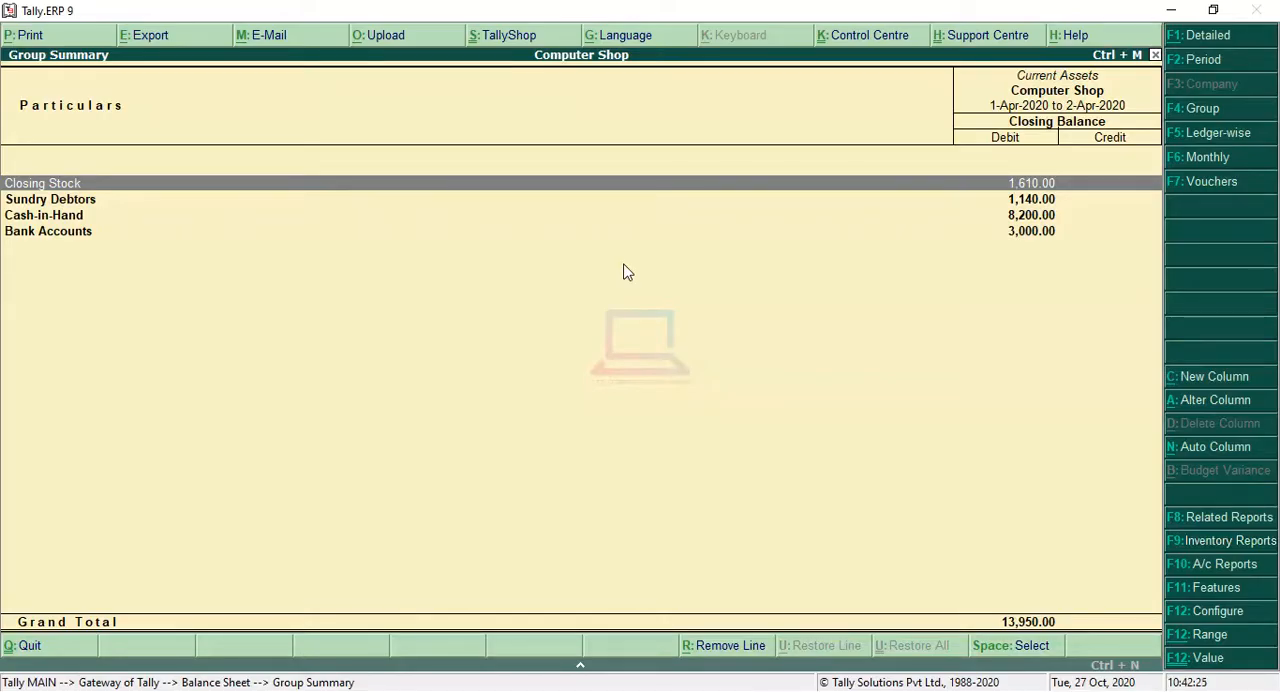
{"action": "key", "text": "Down"}
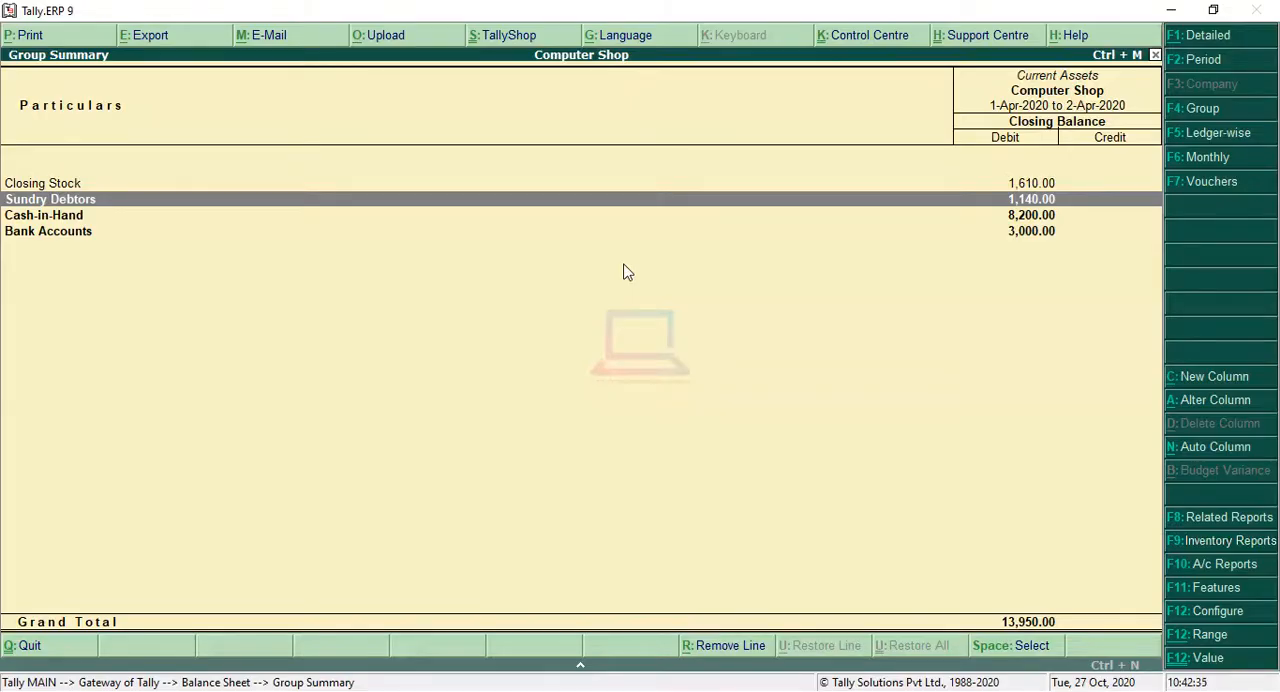
Step: Go through the Cash-in-Hand and Bank Accounts lines of the Current Assets group summary and return to the Balance Sheet
{"action": "key", "text": "Down"}
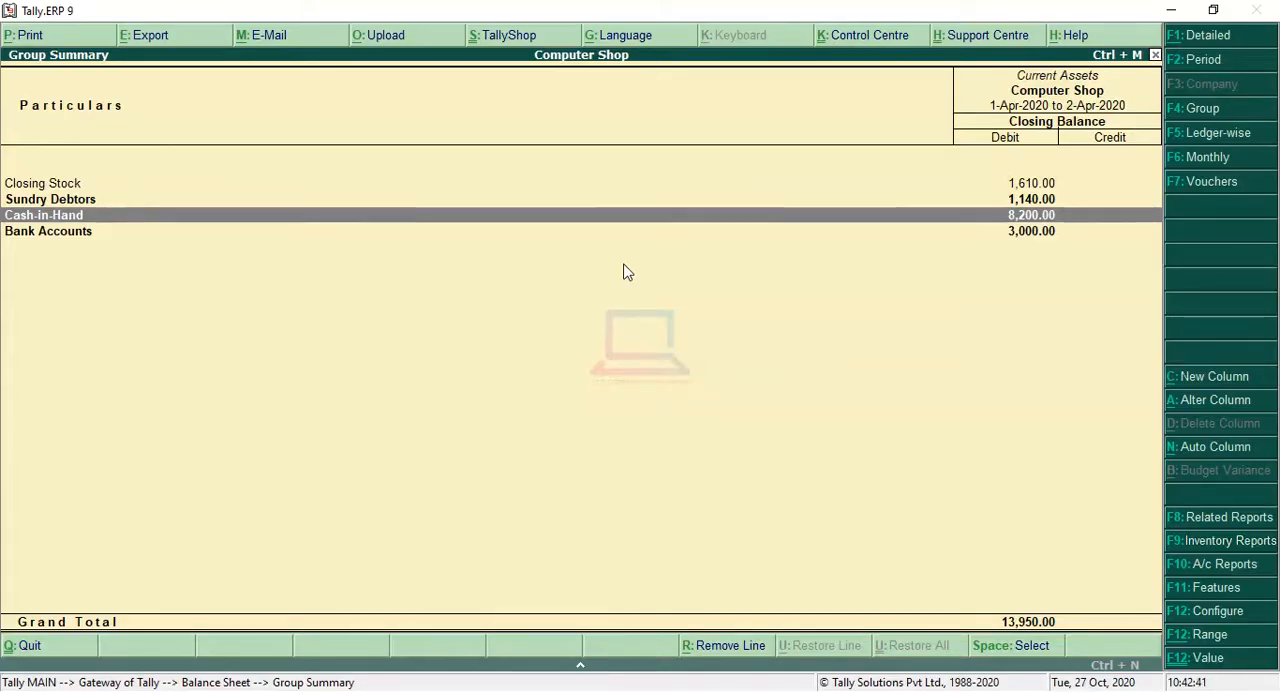
{"action": "key", "text": "Down"}
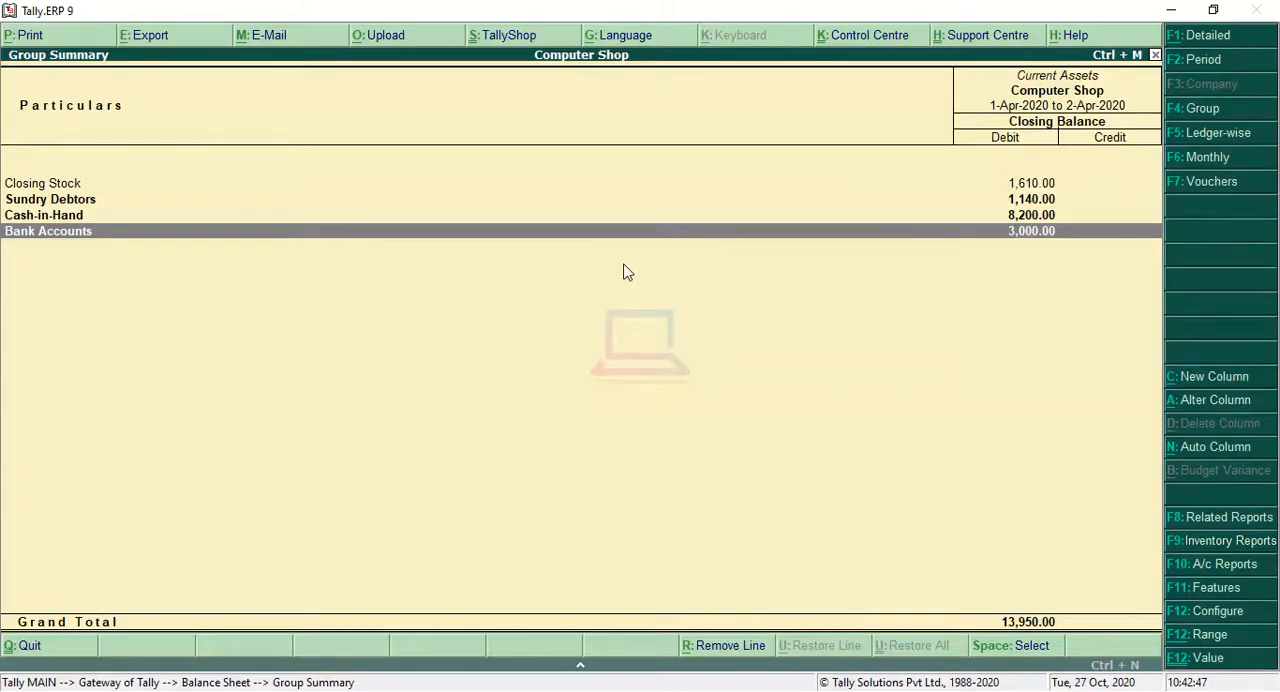
{"action": "key", "text": "Escape"}
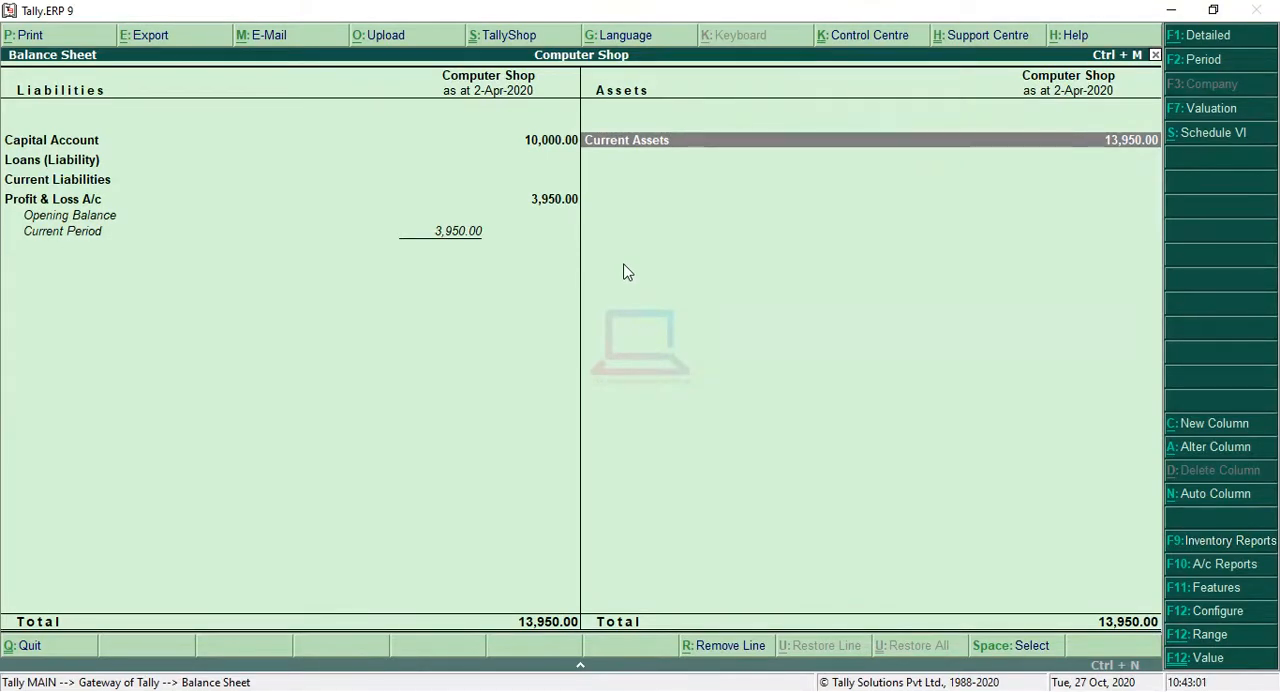
Step: Open the Current Liabilities group summary from the Balance Sheet to check Sundry Creditors, and return to the Gateway of Tally without quitting
{"action": "key", "text": "Left"}
{"action": "key", "text": "Down"}
{"action": "key", "text": "Down"}
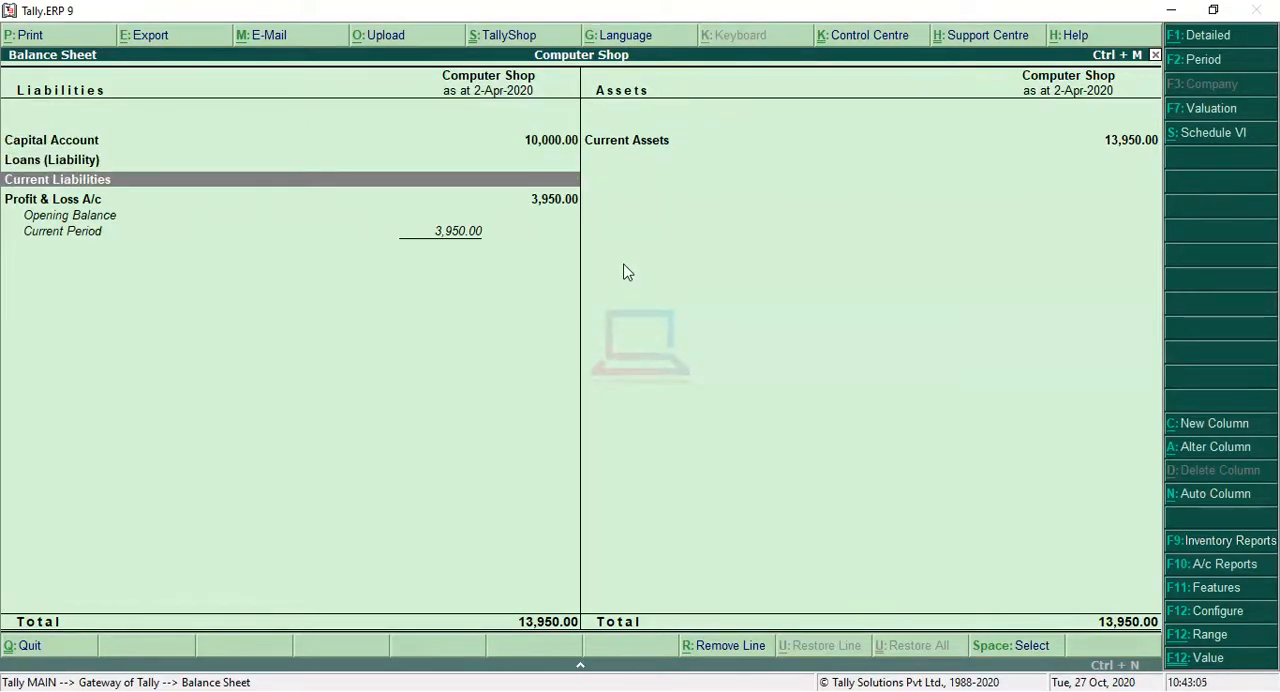
{"action": "key", "text": "Return"}
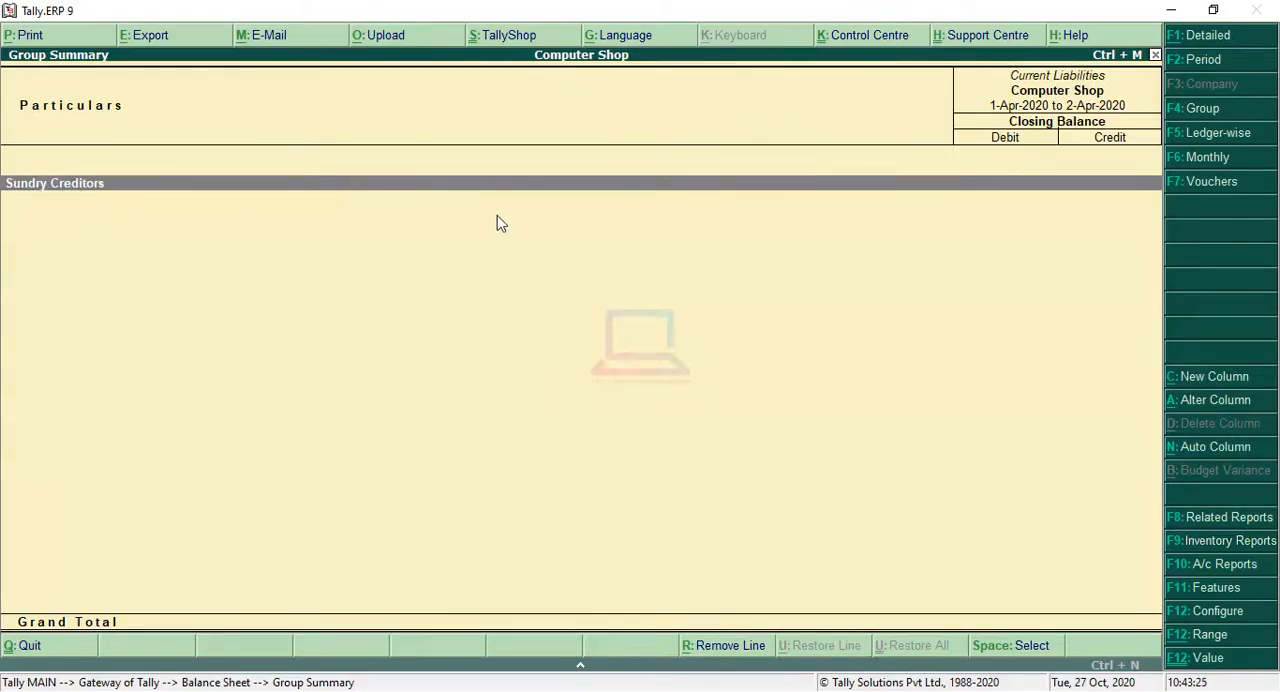
{"action": "key", "text": "Escape"}
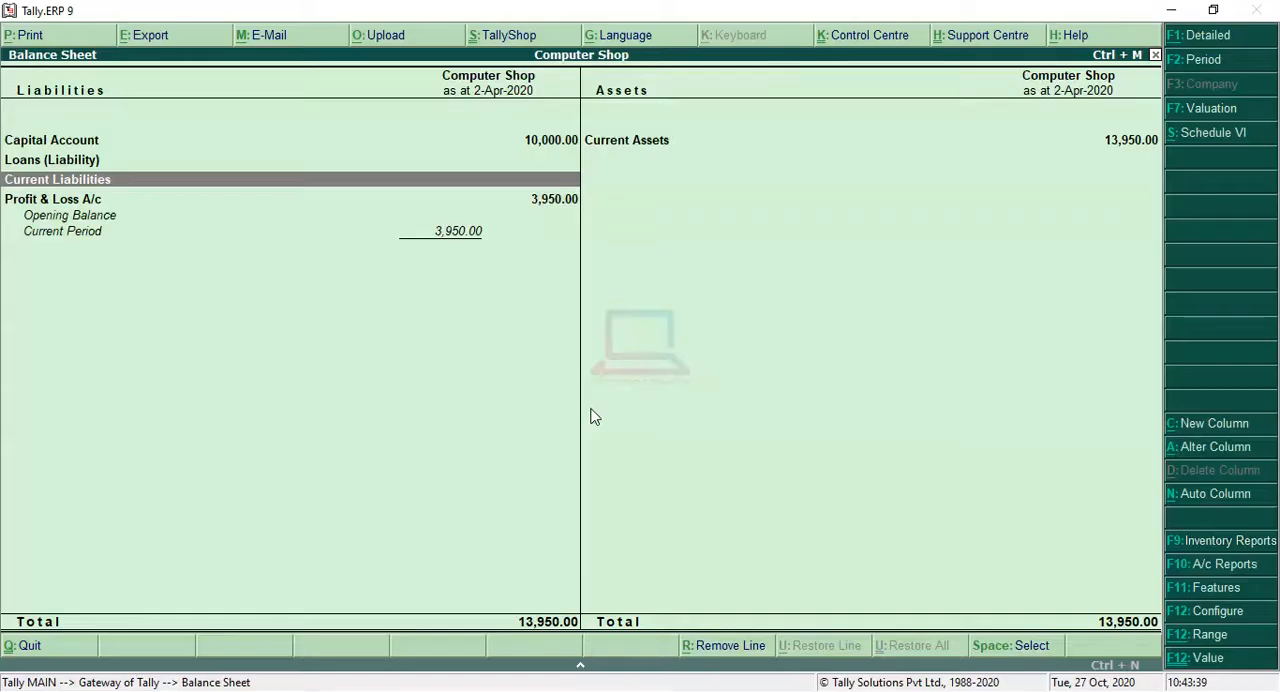
{"action": "key", "text": "Escape"}
{"action": "key", "text": "Escape"}
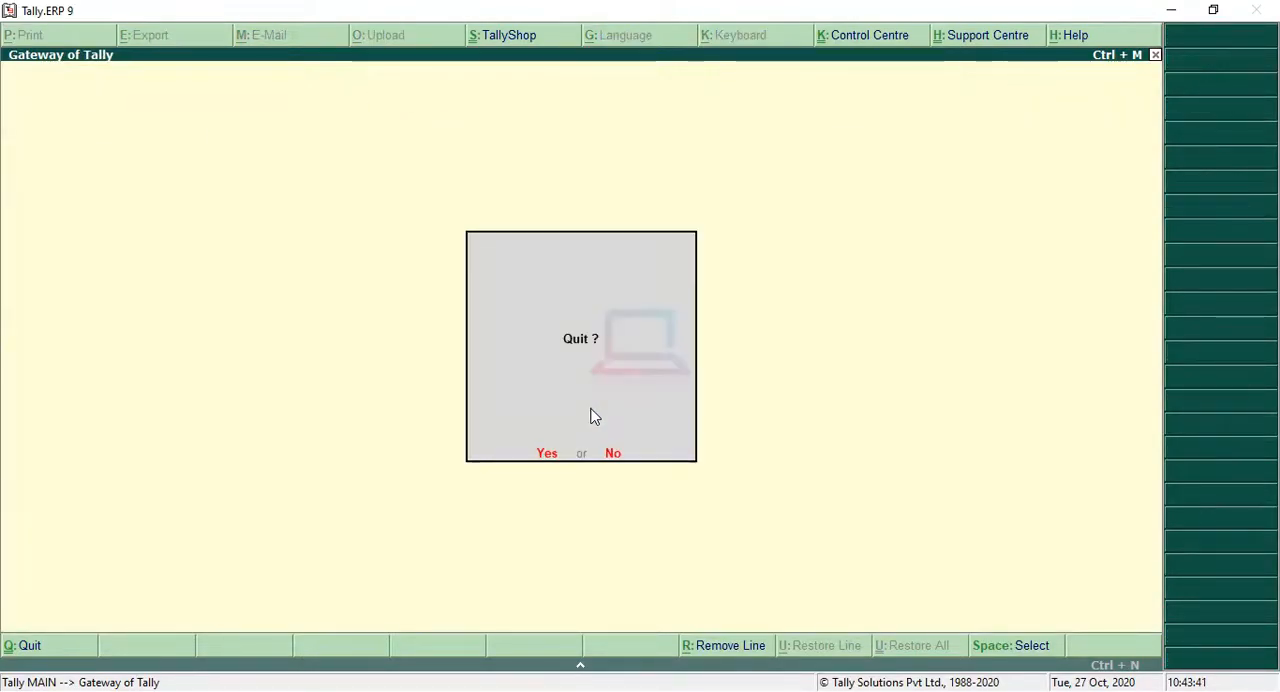
{"action": "key", "text": "Escape"}
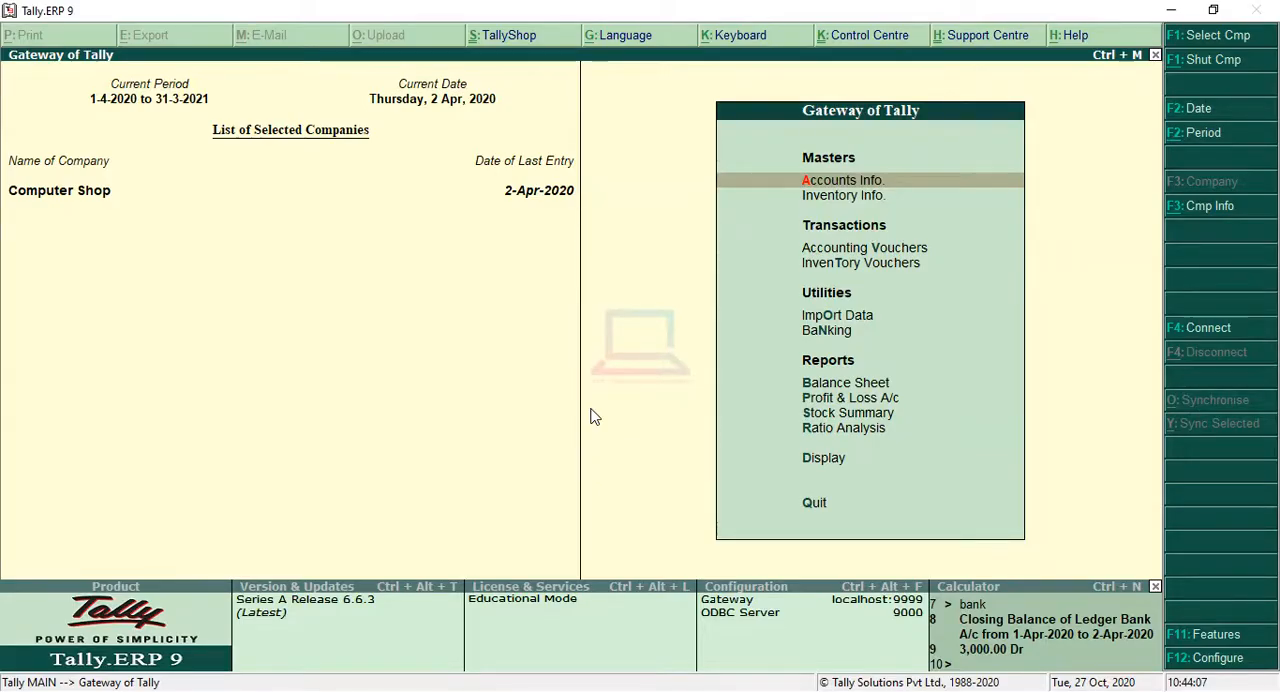
Step: Open the Outstandings options within Statements of Accounts in the Display Menu
{"action": "key", "text": "Down"}
{"action": "key", "text": "Down"}
{"action": "key", "text": "Down"}
{"action": "key", "text": "Down"}
{"action": "key", "text": "Down"}
{"action": "key", "text": "Down"}
{"action": "key", "text": "Down"}
{"action": "key", "text": "Down"}
{"action": "key", "text": "Down"}
{"action": "key", "text": "Down"}
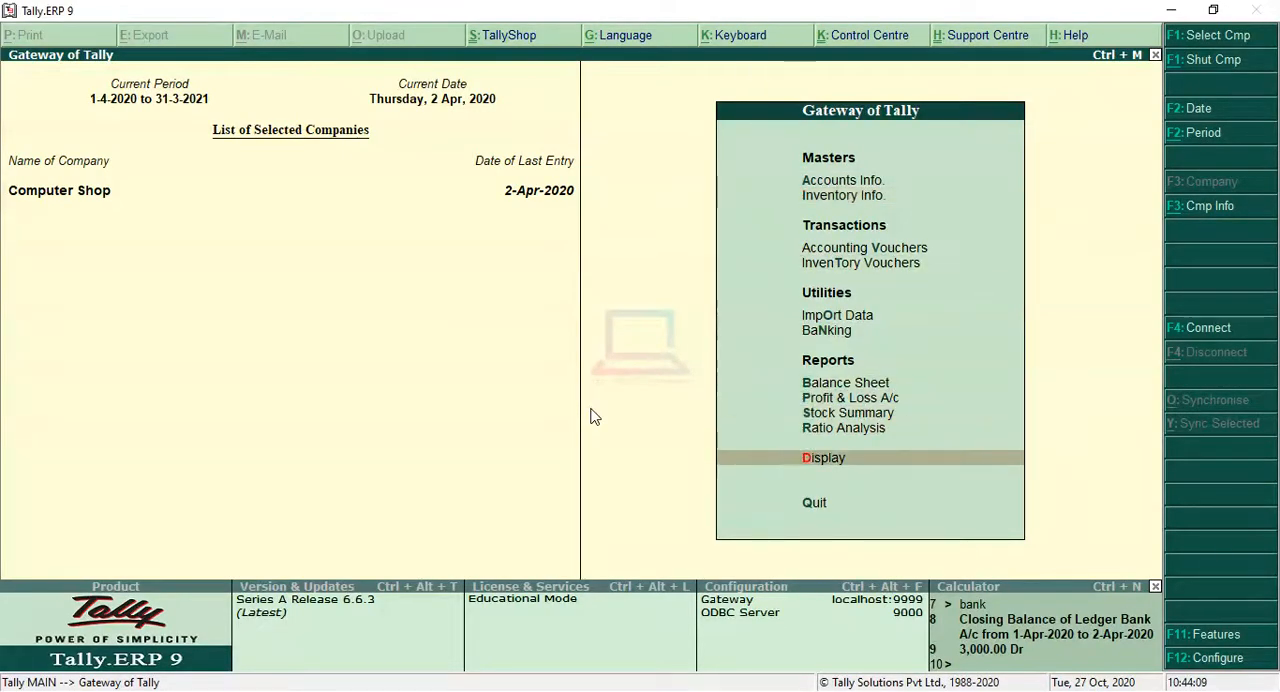
{"action": "key", "text": "Return"}
{"action": "key", "text": "Down"}
{"action": "key", "text": "Down"}
{"action": "key", "text": "Down"}
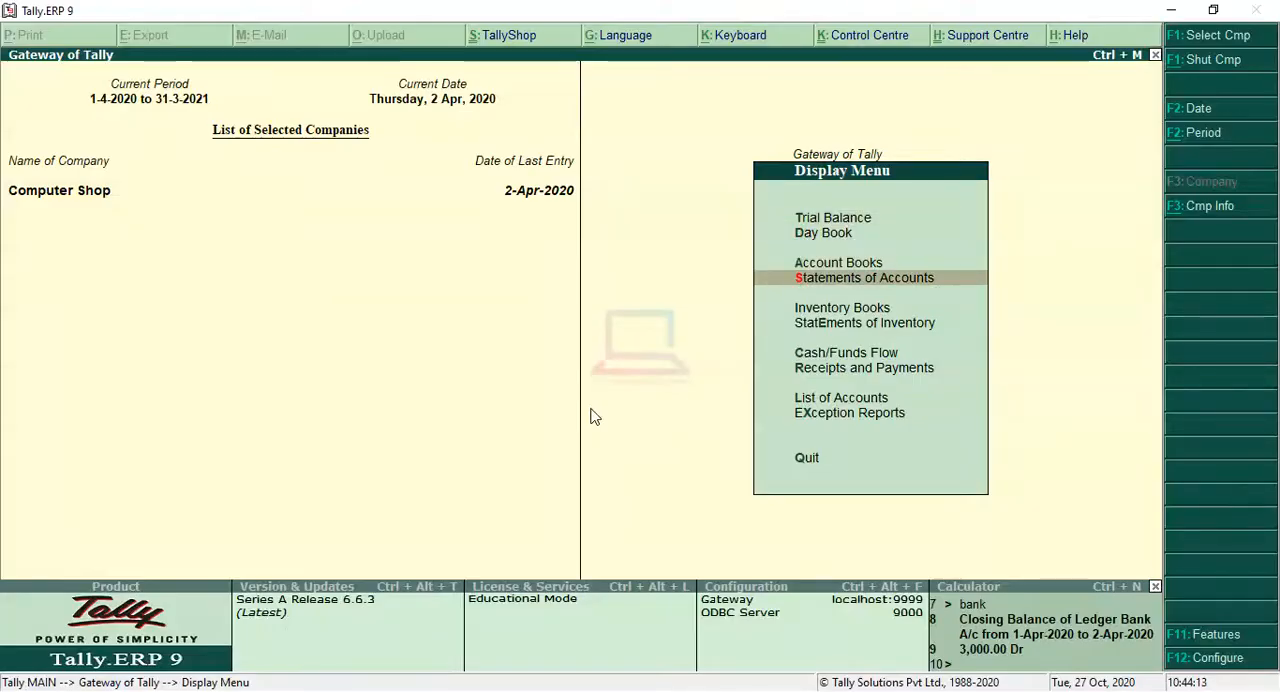
{"action": "key", "text": "Return"}
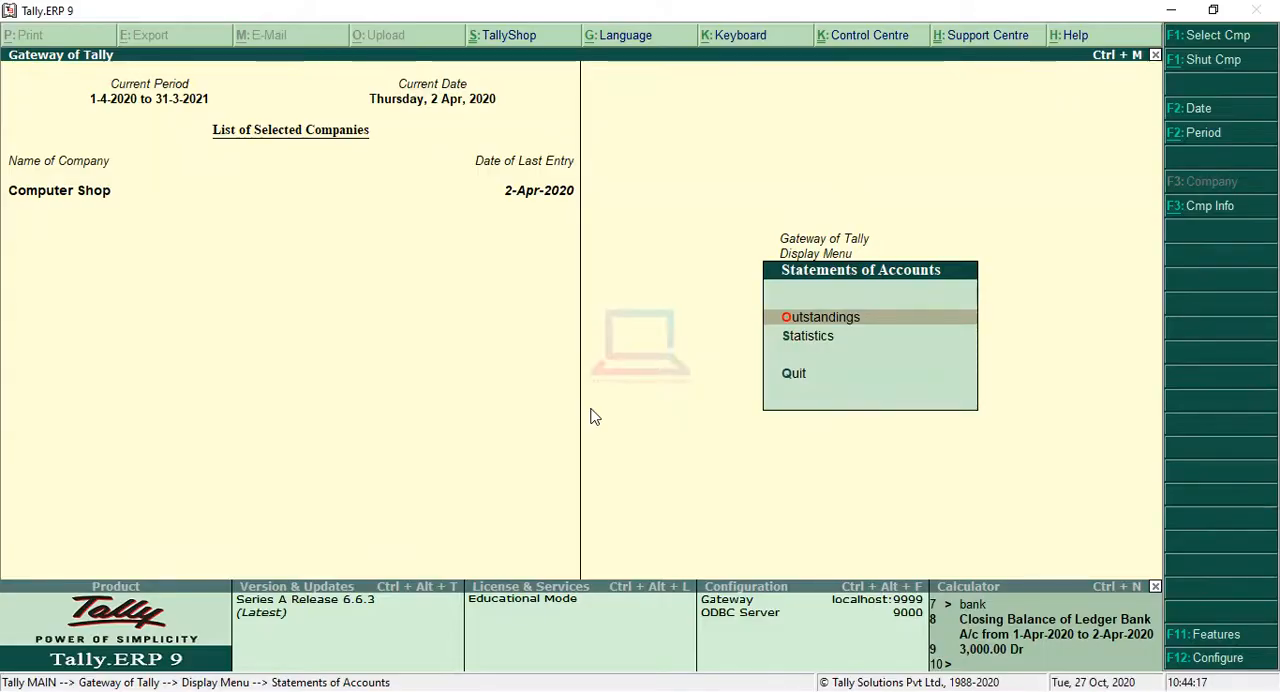
{"action": "key", "text": "Return"}
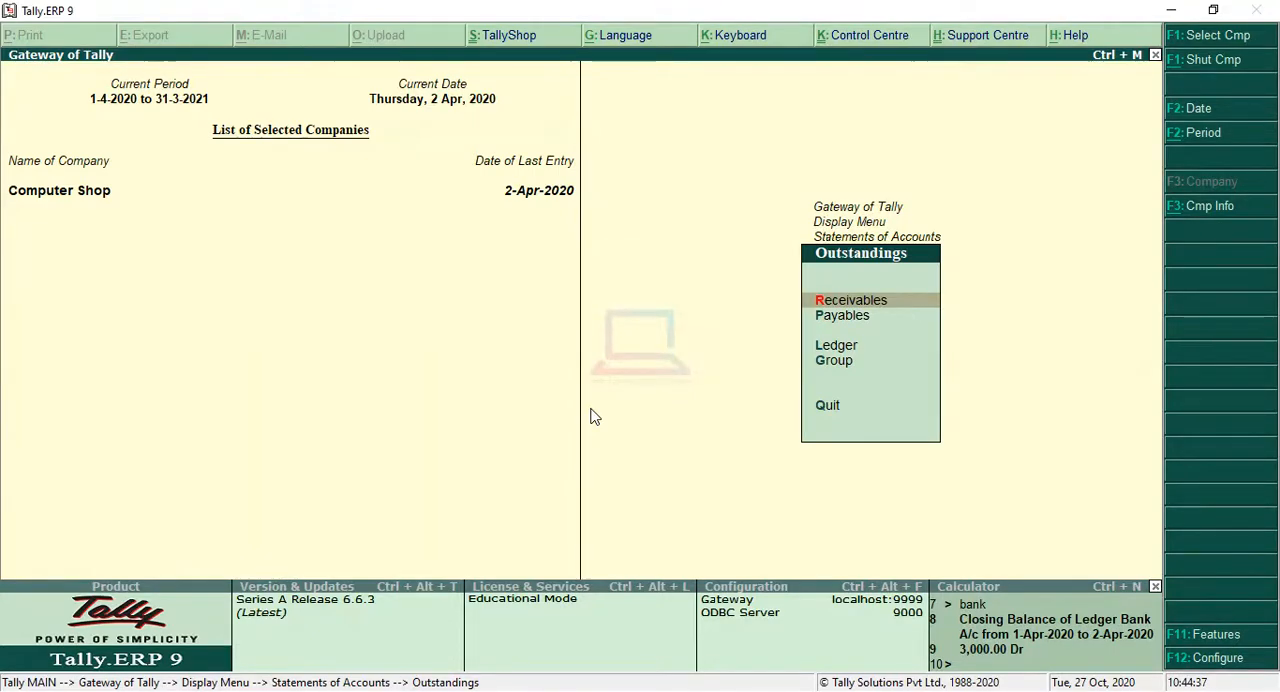
Step: Review the Bills Receivable report and the Bills Payable report, returning to the Outstandings options
{"action": "key", "text": "Return"}
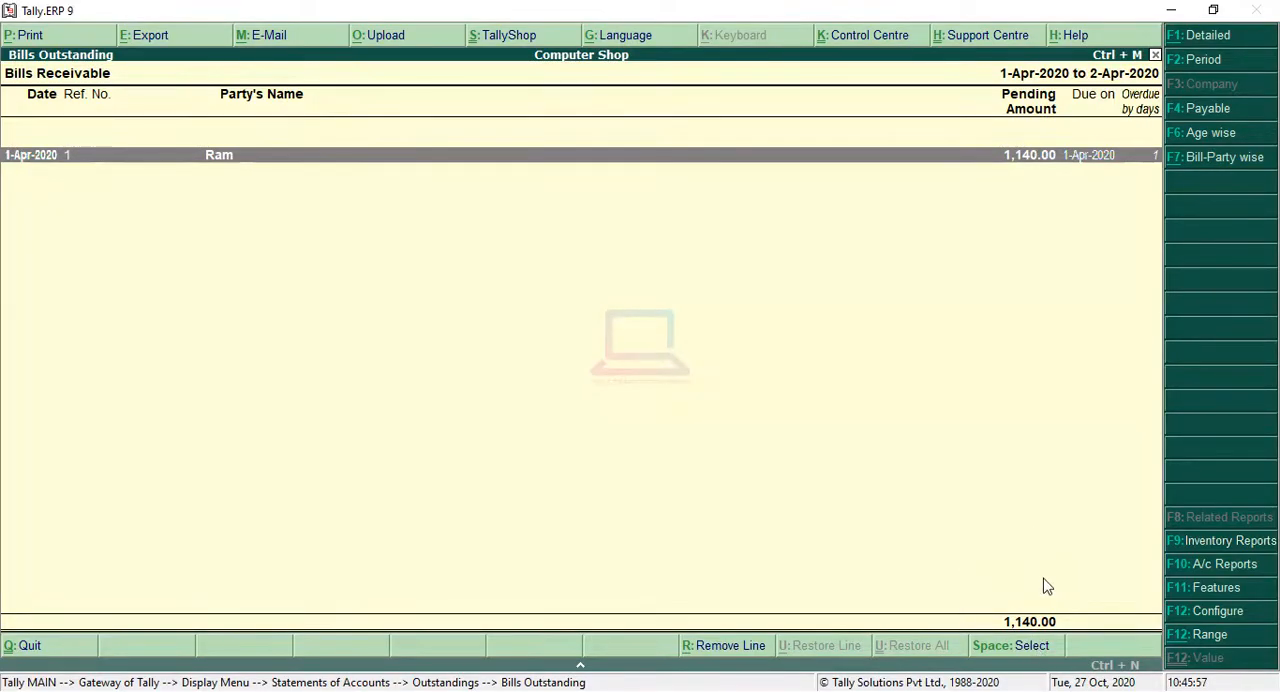
{"action": "key", "text": "Escape"}
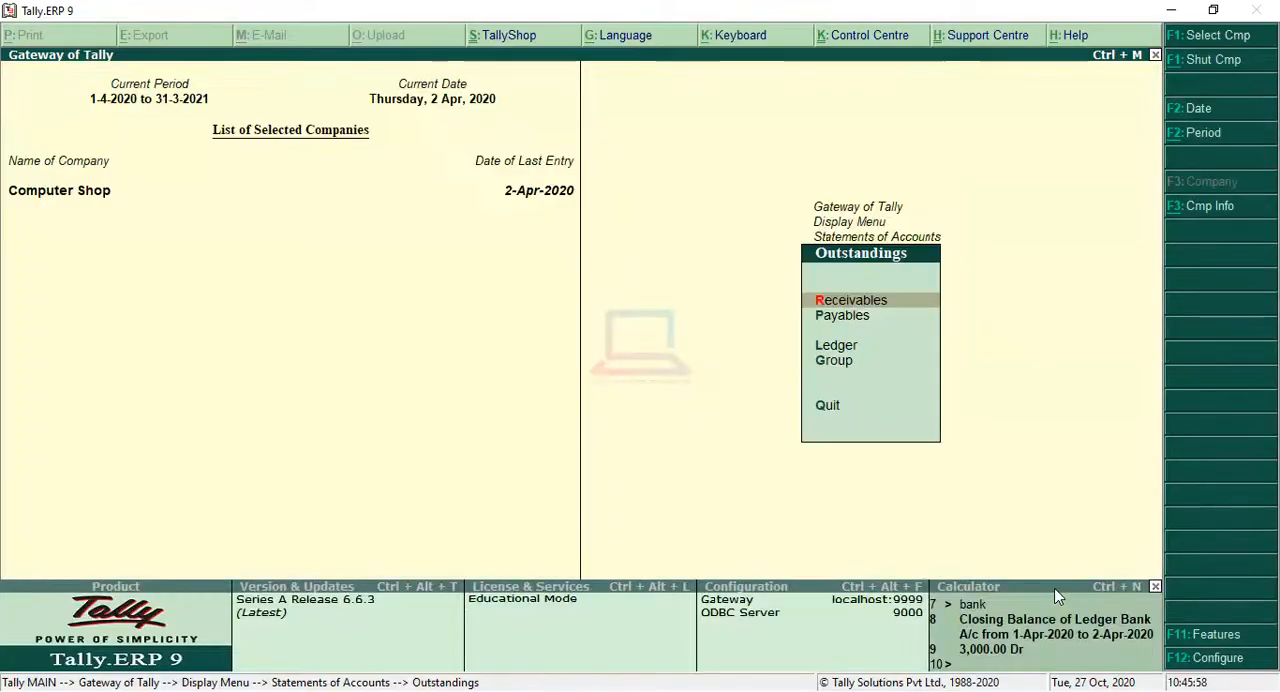
{"action": "left_click", "coordinate": [885, 316]}
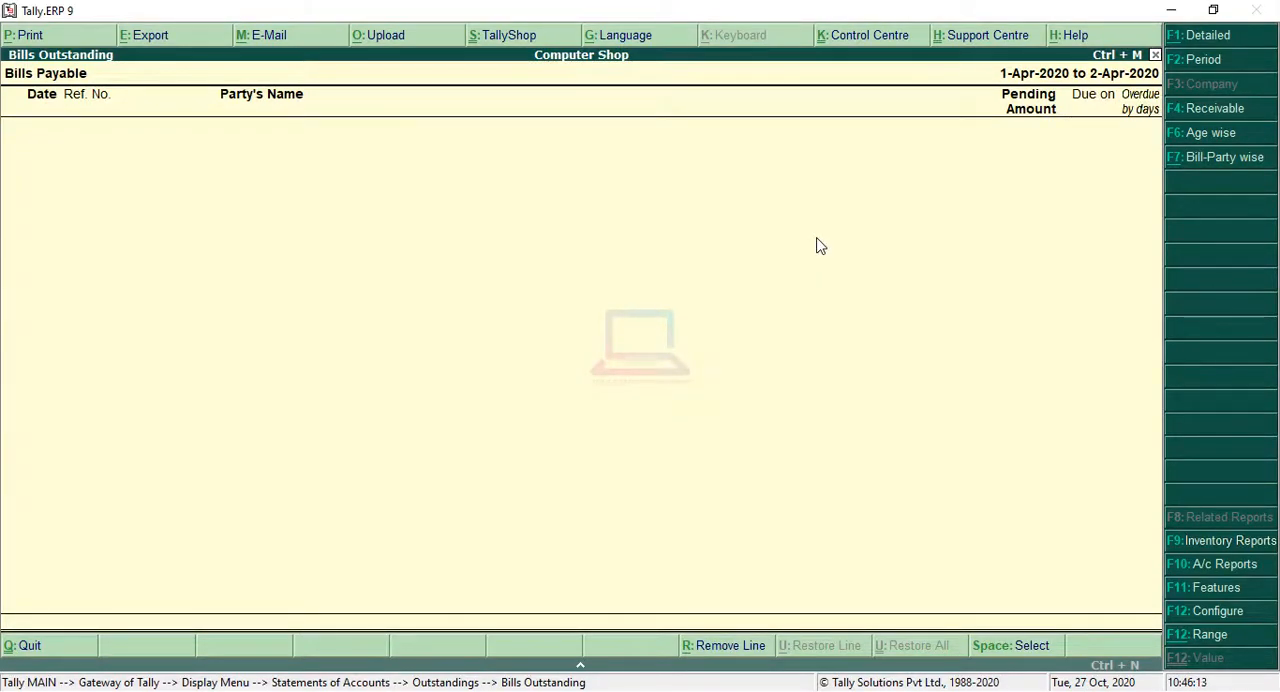
{"action": "key", "text": "Escape"}
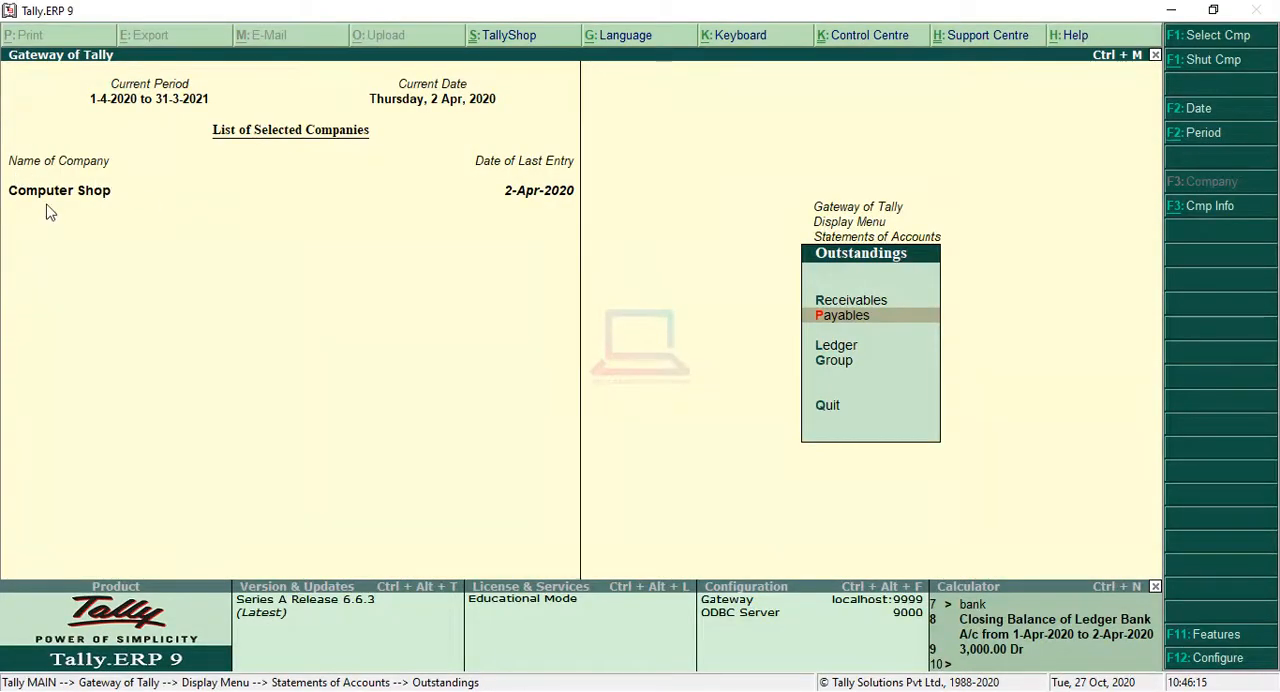